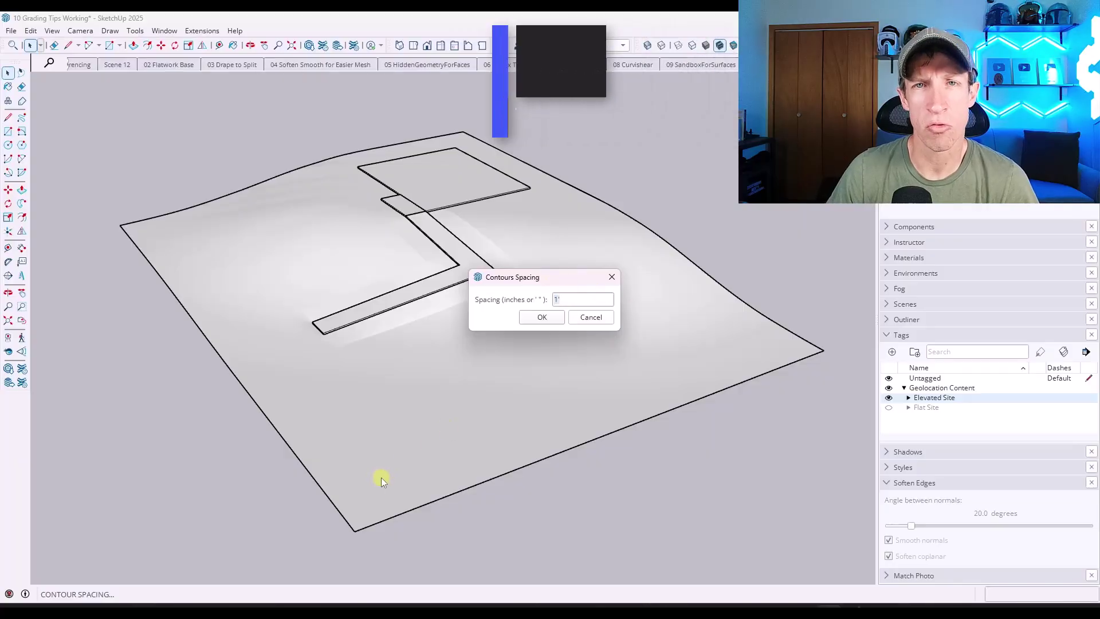
Generate contour lines on the graded terrain with a spacing of 1'
left_click(541, 318)
middle_click_drag(481, 373, 683, 281)
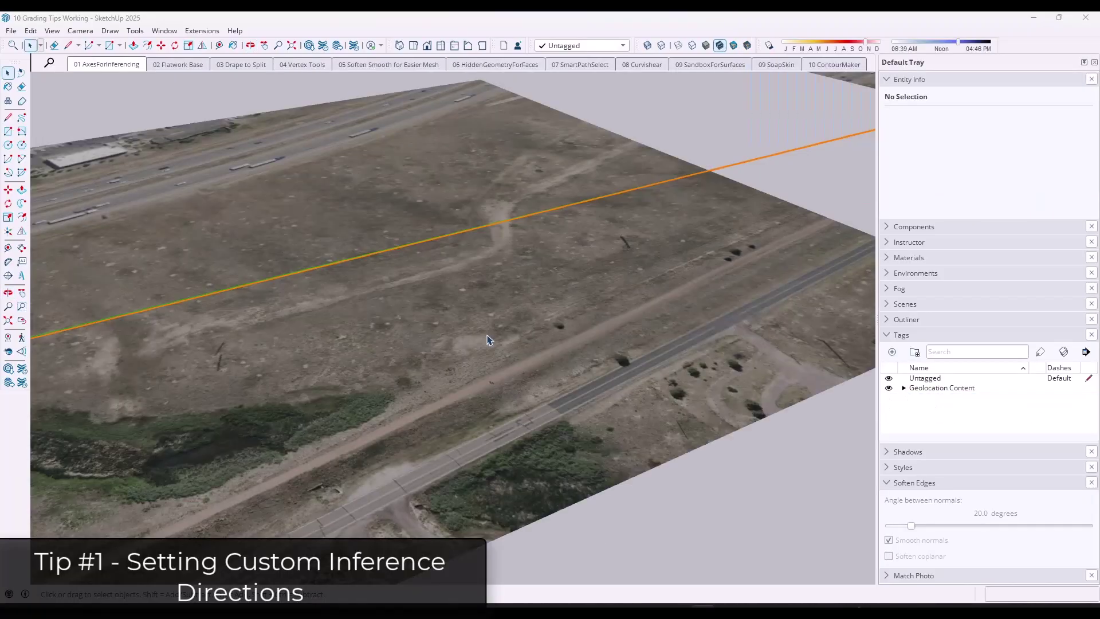
Reposition the drawing axes with the origin on the road's edge and the red axis running along that edge
middle_click_drag(485, 331, 603, 456)
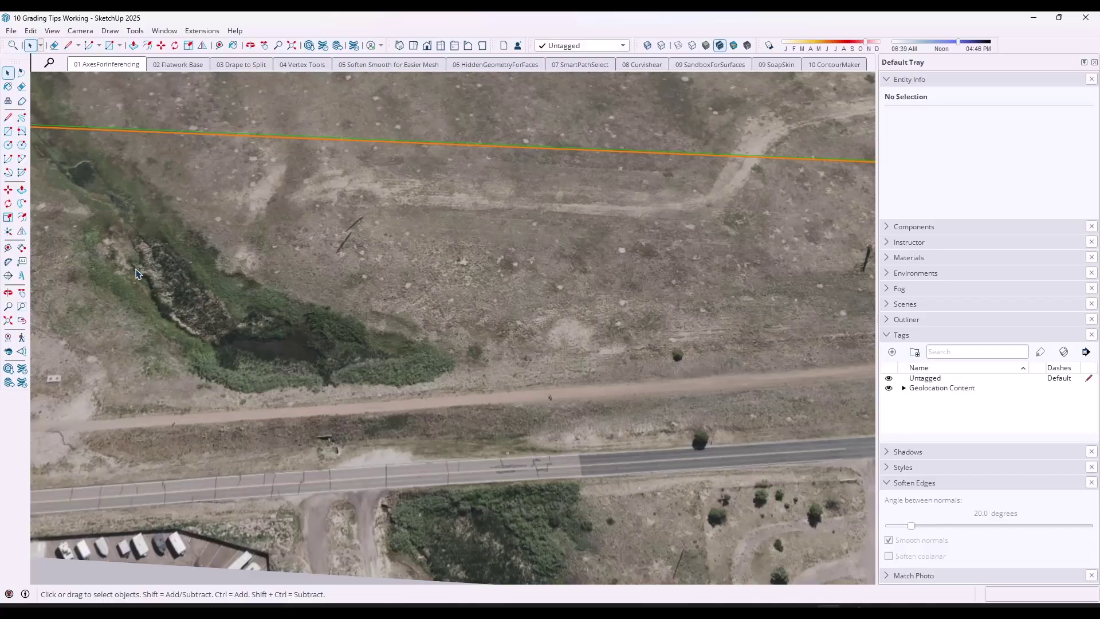
left_click(8, 231)
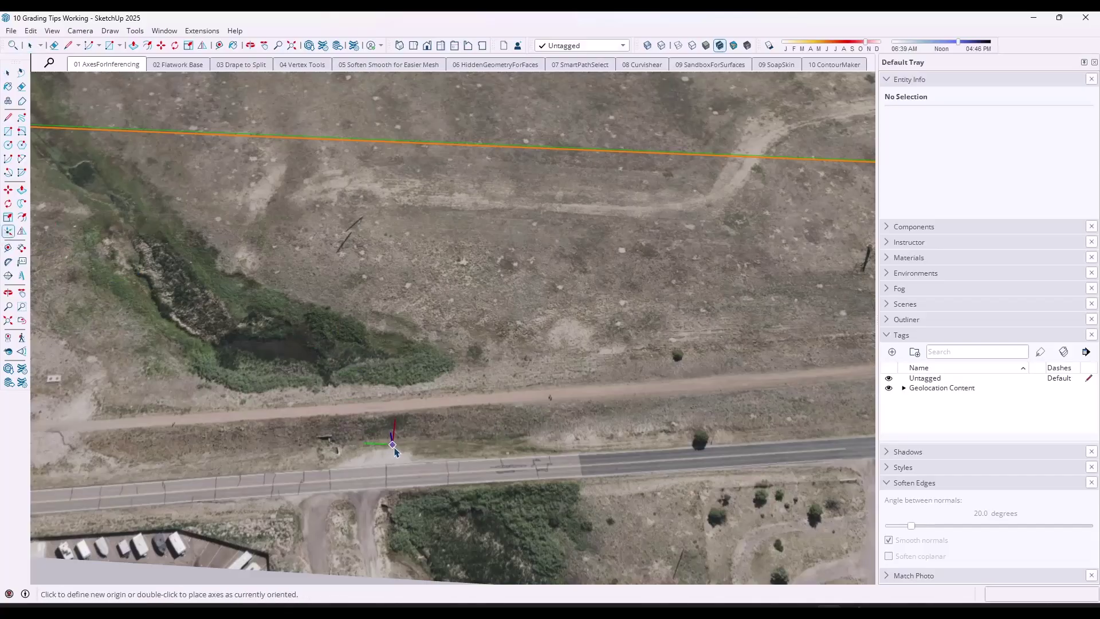
scroll(395, 453, "up", 5)
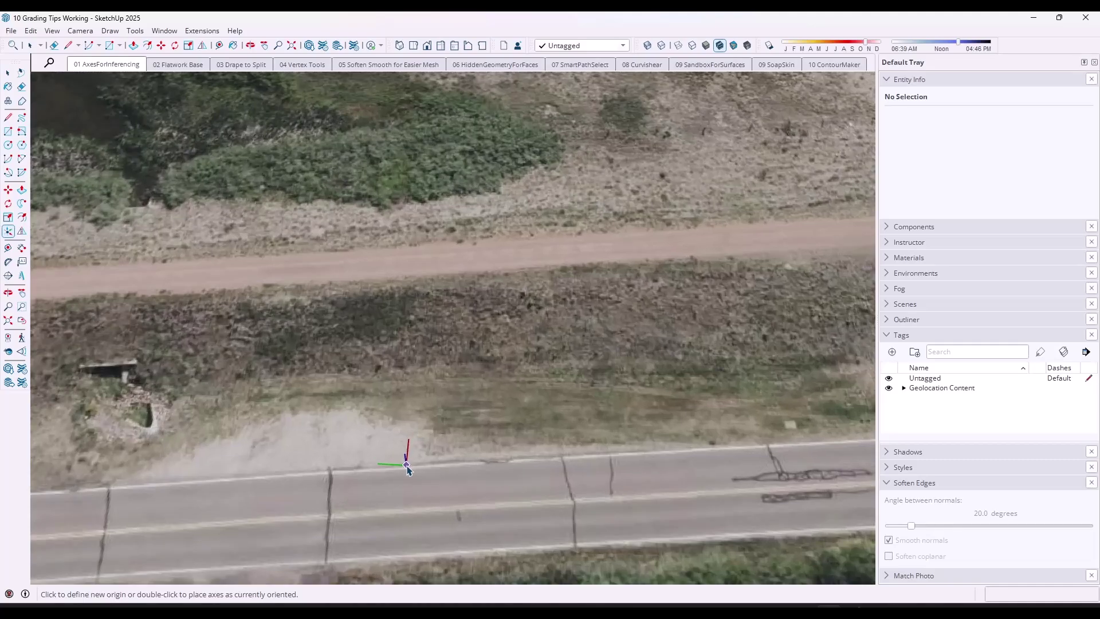
left_click(406, 464)
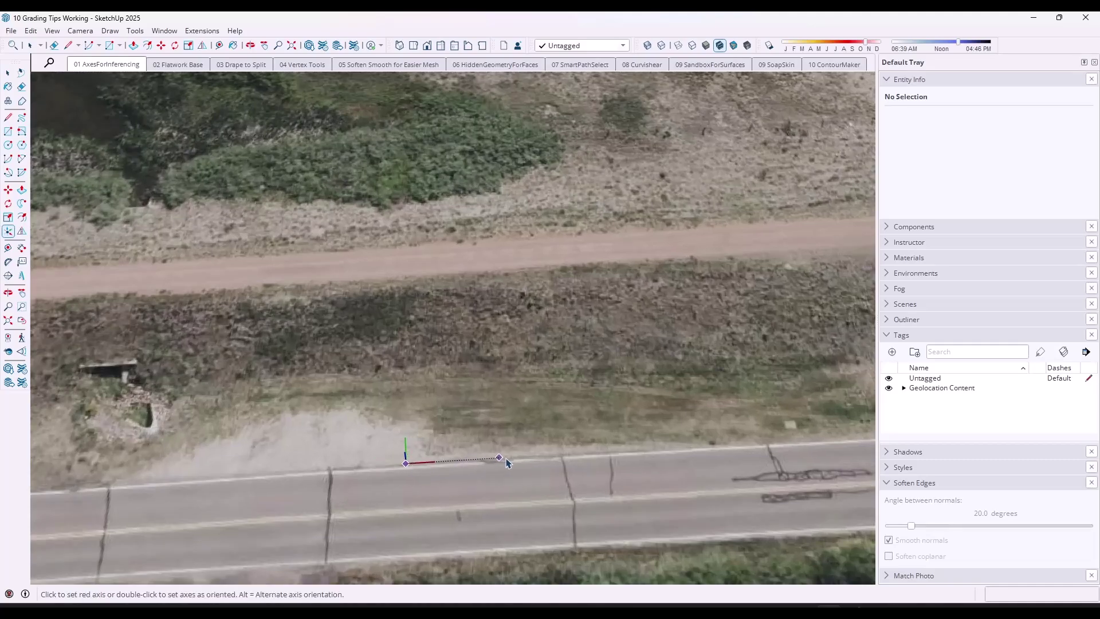
double_click(545, 458)
scroll(436, 474, "down", 2)
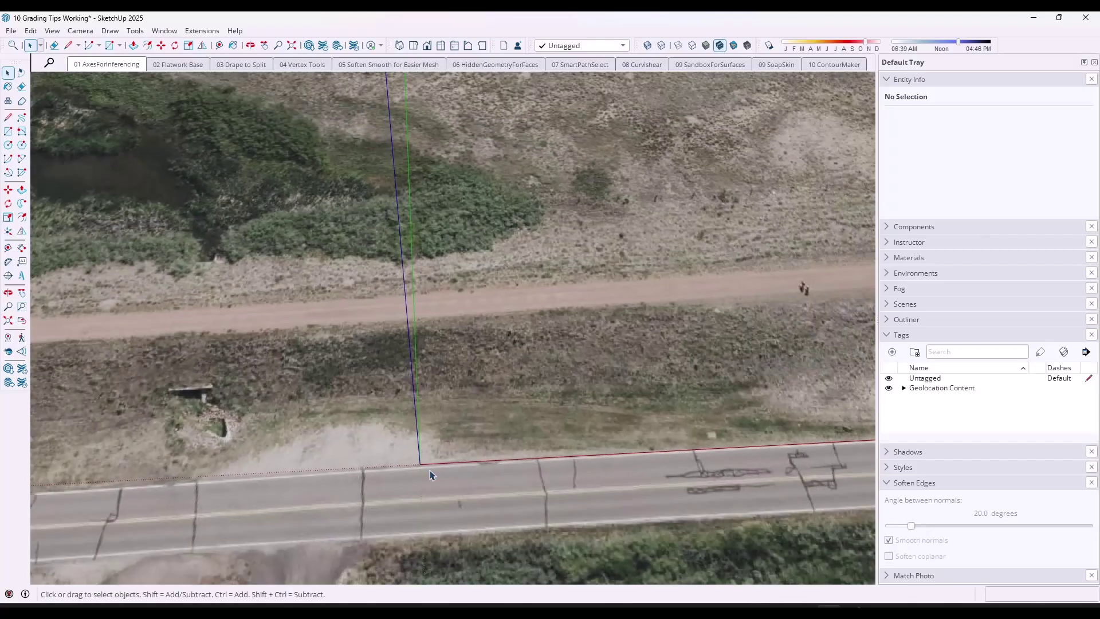
Draw a closed four-sided outline over the road from the axes origin, about 275' long and 24' wide, using axis-aligned lines
key("r")
left_click(421, 463)
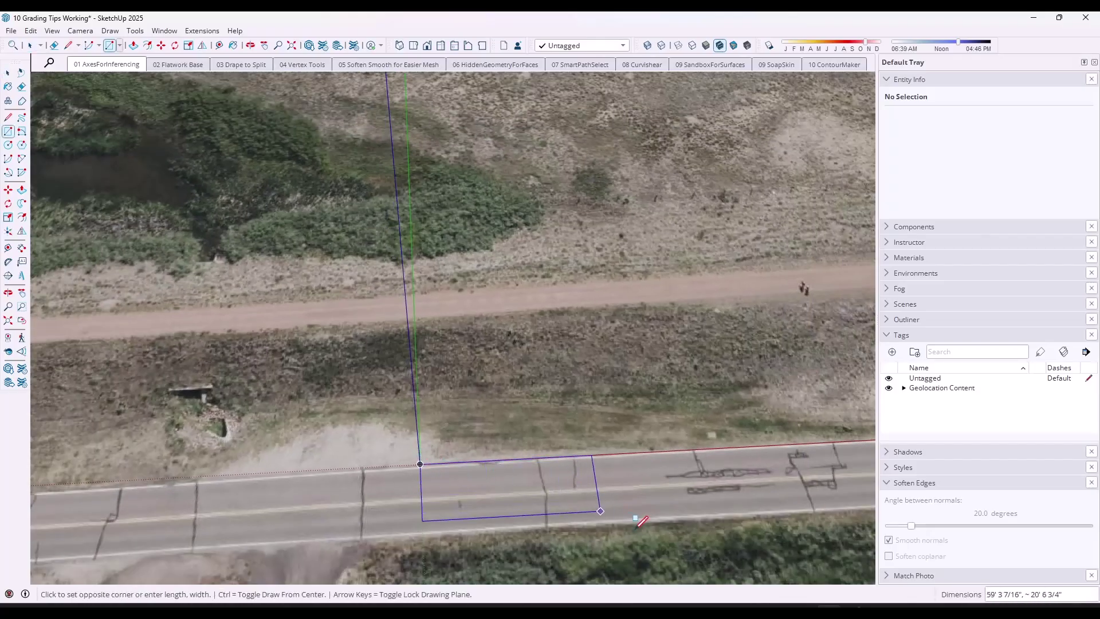
key("l")
left_click(420, 464)
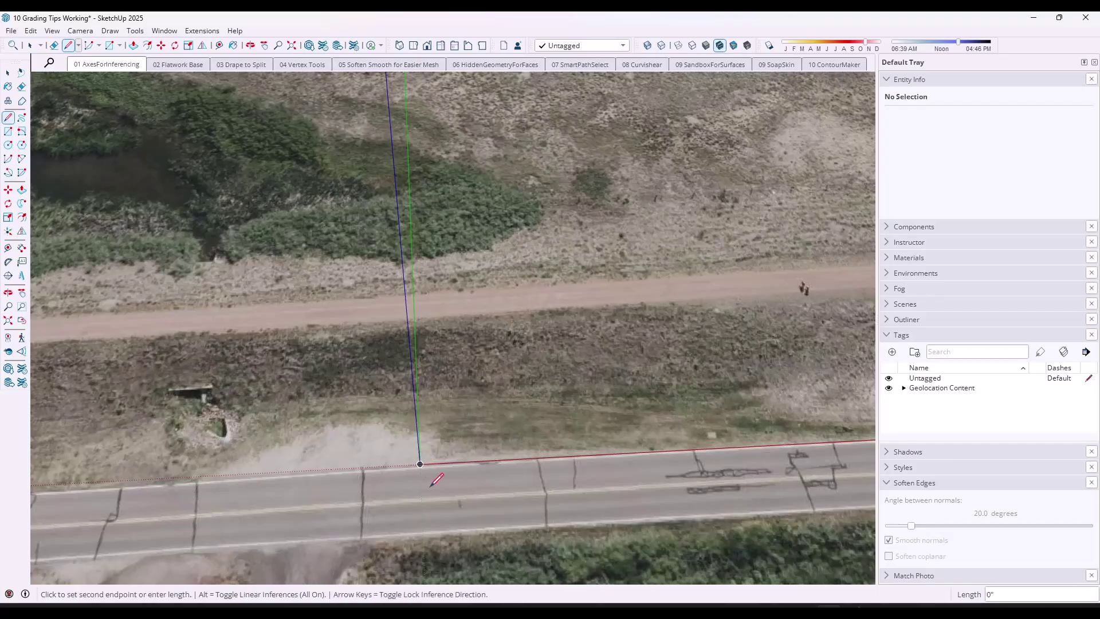
left_click(423, 531)
scroll(422, 530, "down", 2)
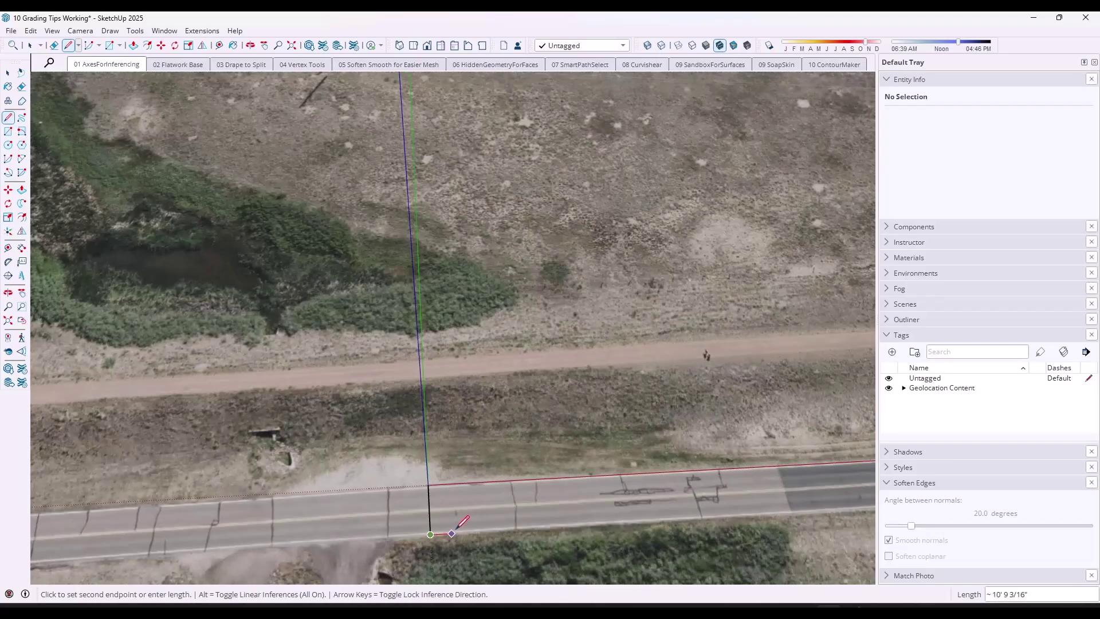
middle_click_drag(791, 509, 565, 508, "shift")
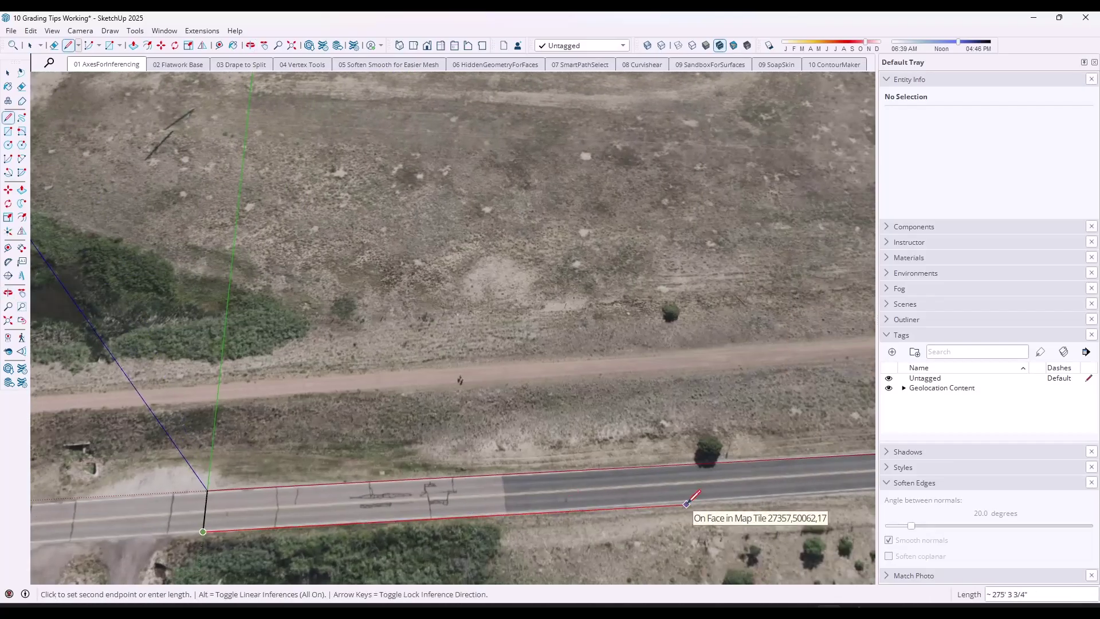
left_click(686, 504)
left_click(678, 464)
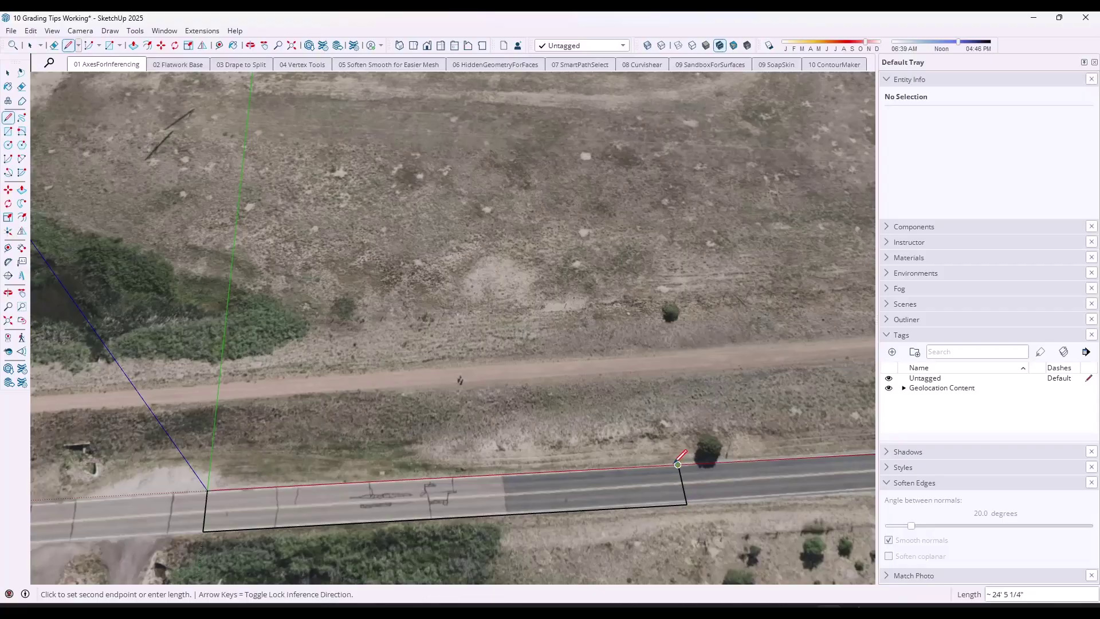
left_click(206, 490)
scroll(491, 444, "down", 3)
key("space")
Move the outline's short edge at the axes origin about 268' along the road to lengthen the face
double_click(360, 487)
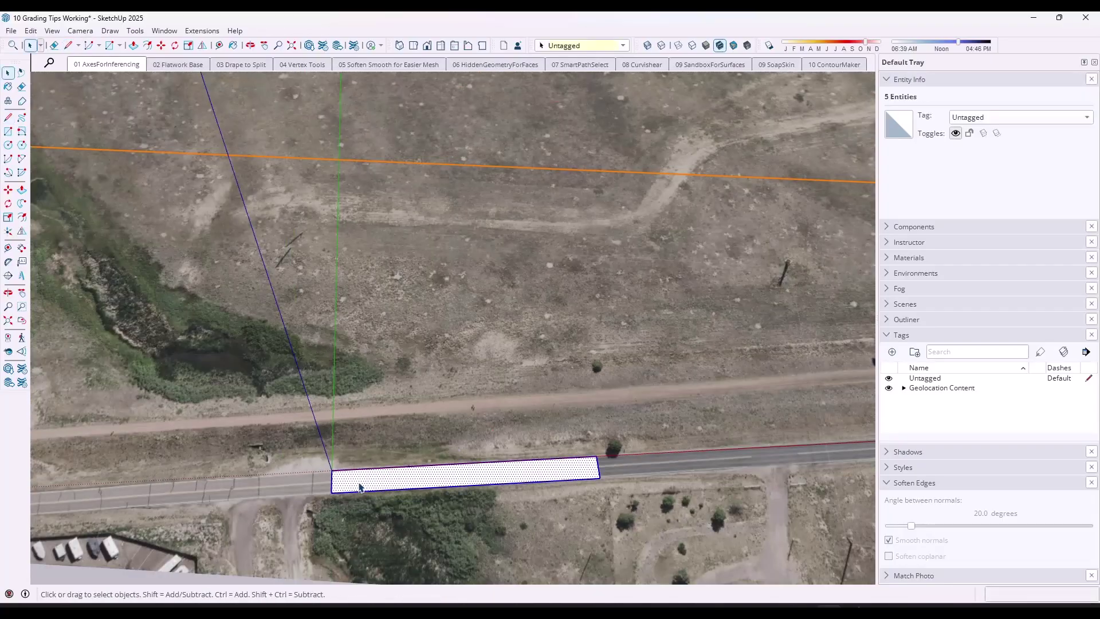
left_click(332, 481)
key("m")
left_click(332, 480)
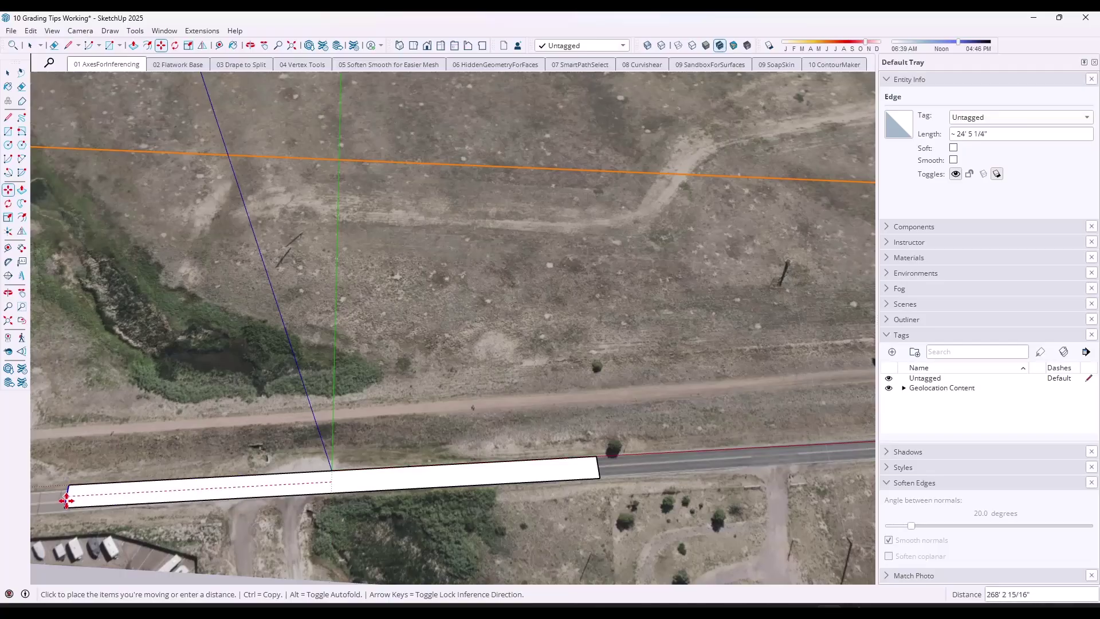
left_click(66, 498)
key("space")
Reset the drawing axes to their default location and orientation
middle_click_drag(331, 476, 529, 325)
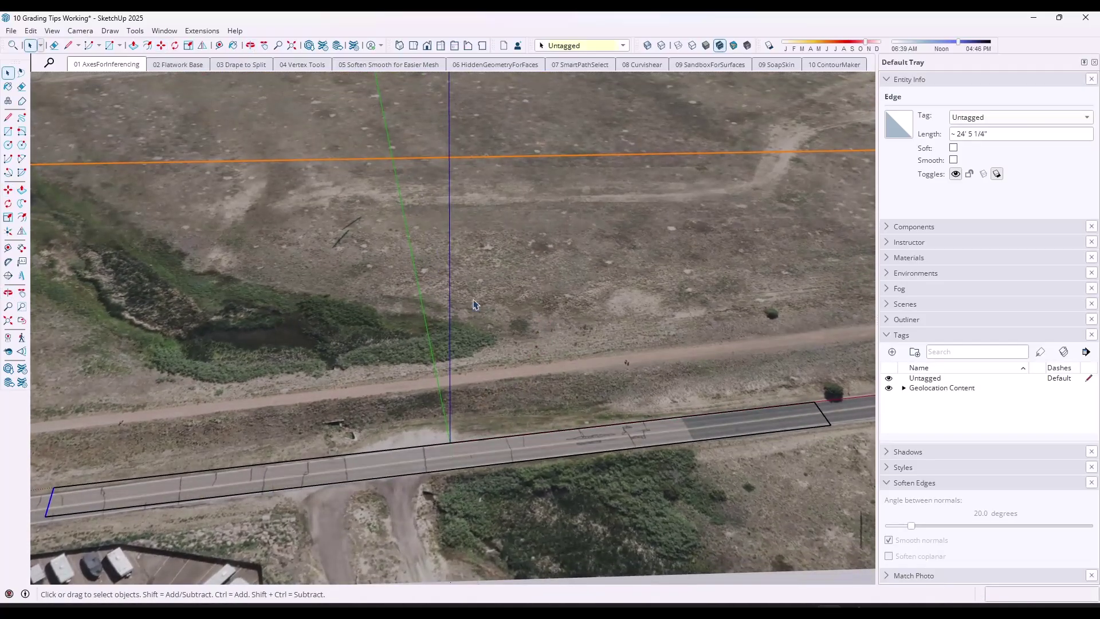
right_click(449, 274)
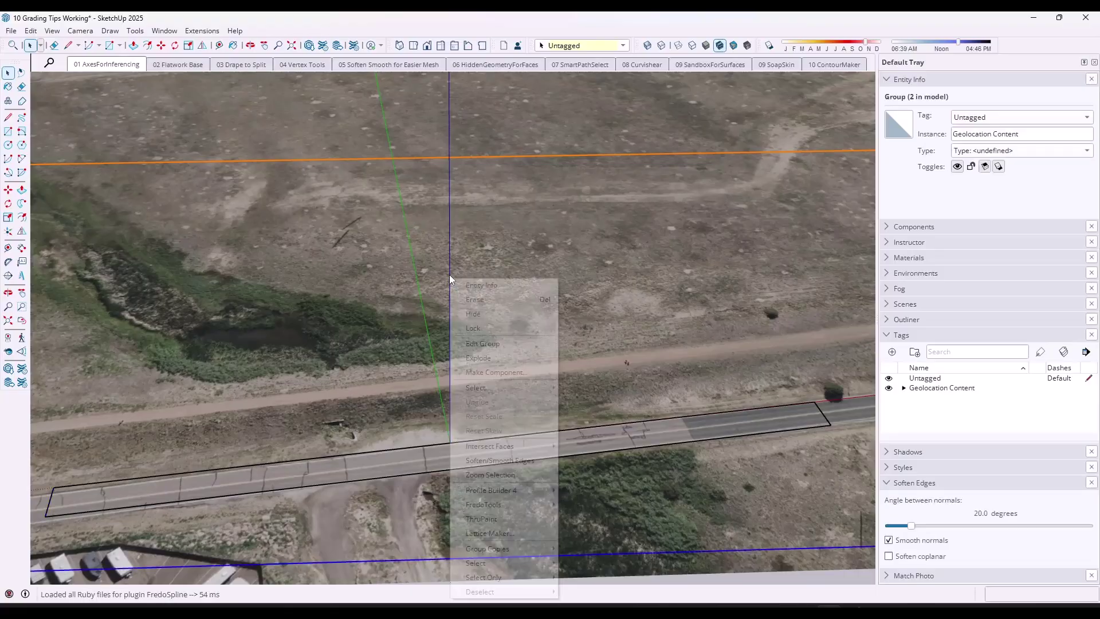
left_click(449, 334)
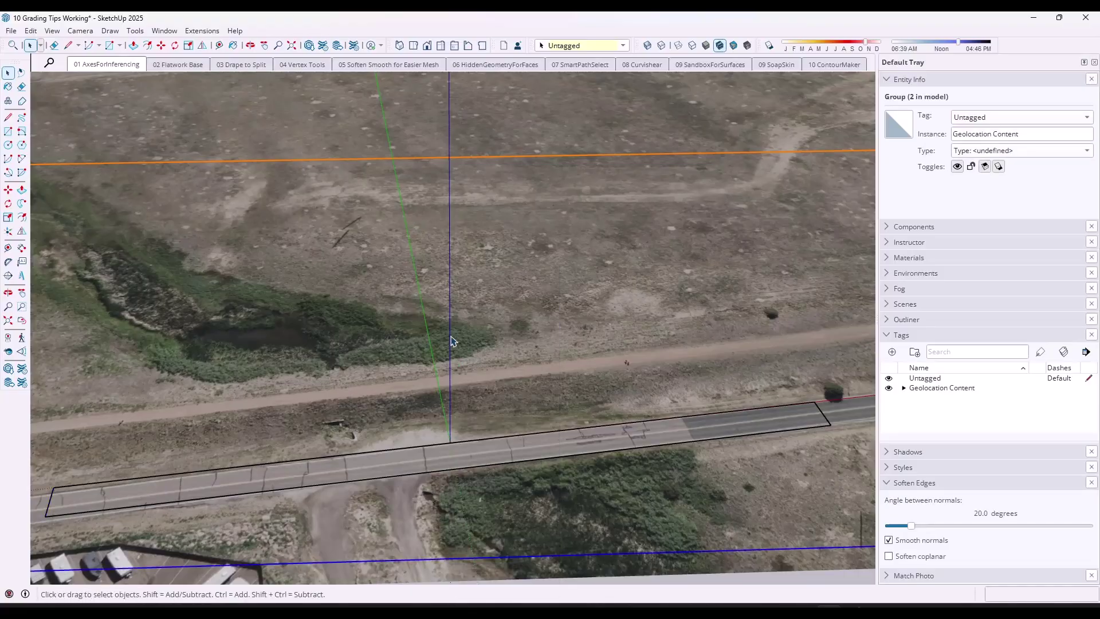
scroll(456, 351, "down", 5)
middle_click_drag(530, 296, 493, 280)
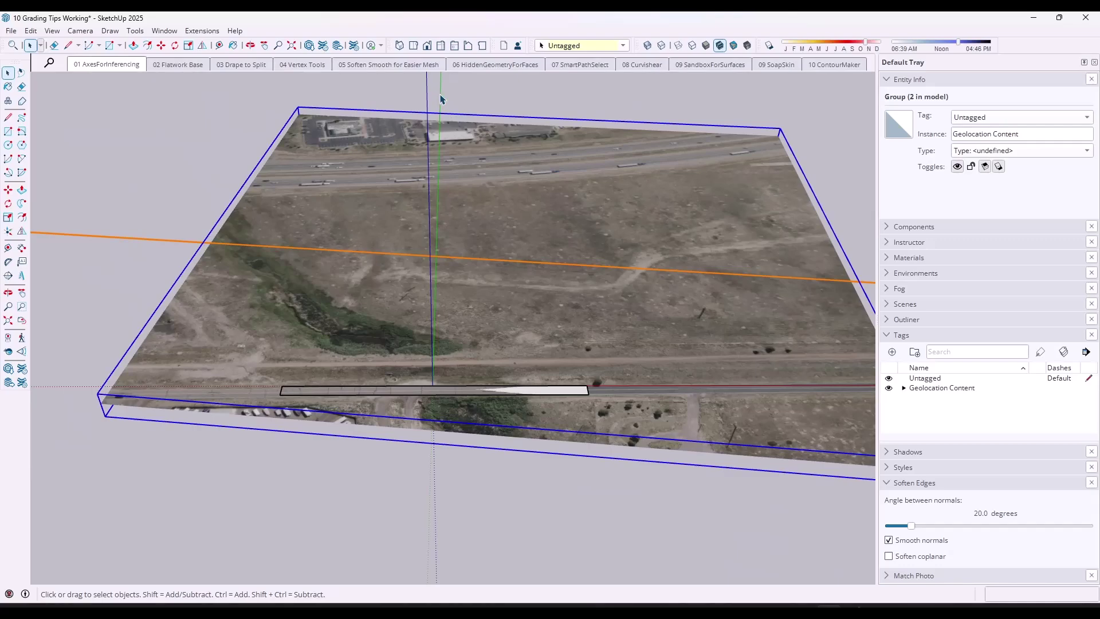
right_click(442, 107)
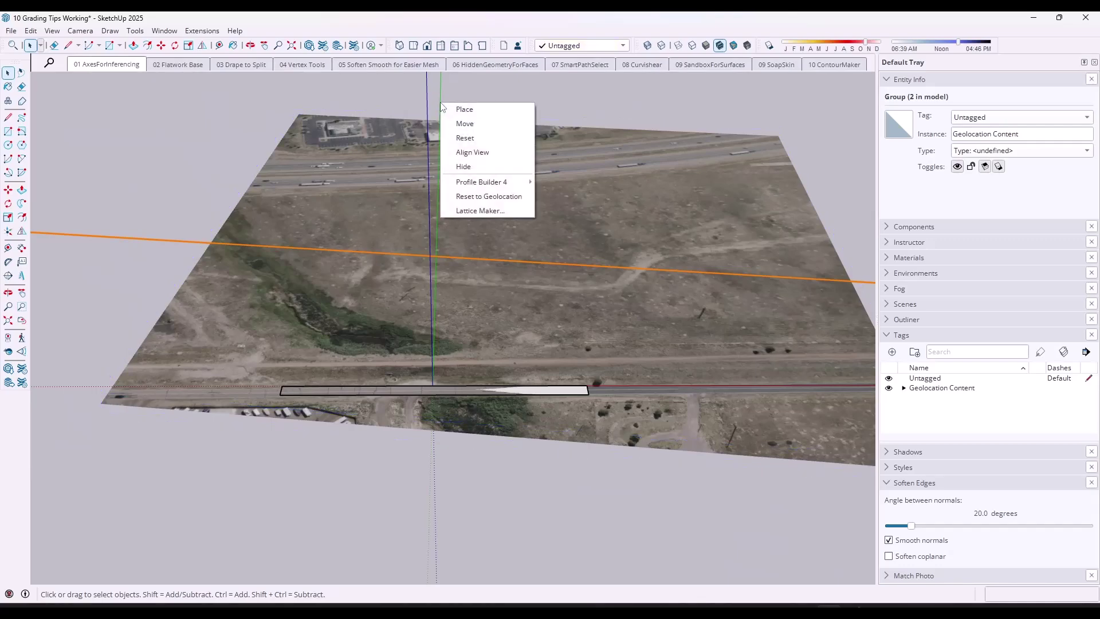
left_click(466, 139)
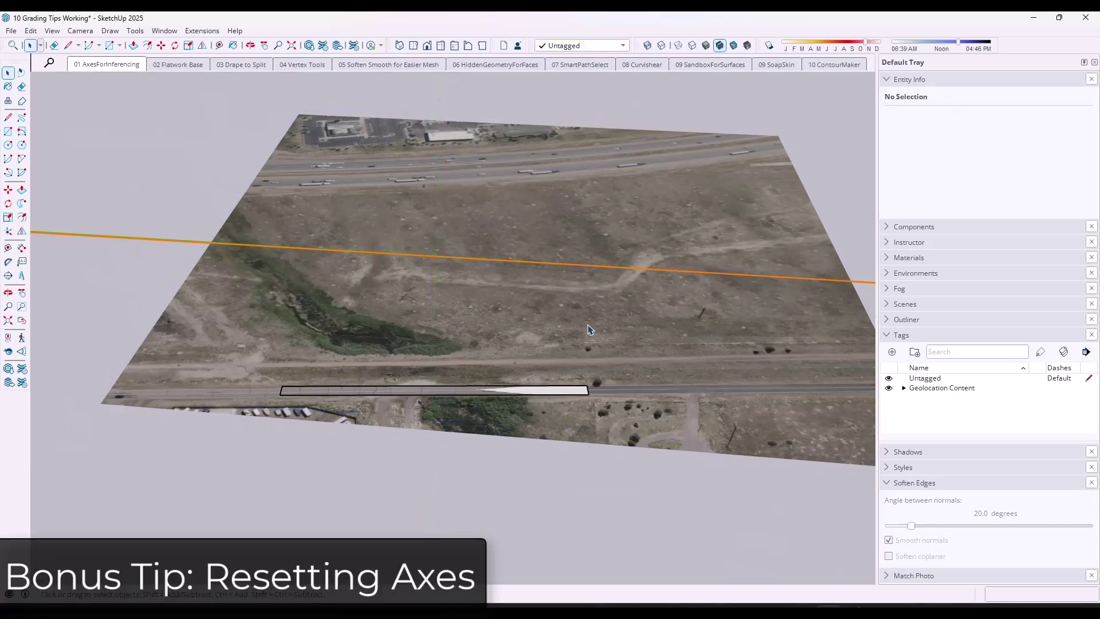
Place the drawing axes on the road outline's long edge nearest the dirt path, with the red axis along that edge
scroll(590, 329, "down", 3)
scroll(356, 308, "down", 2)
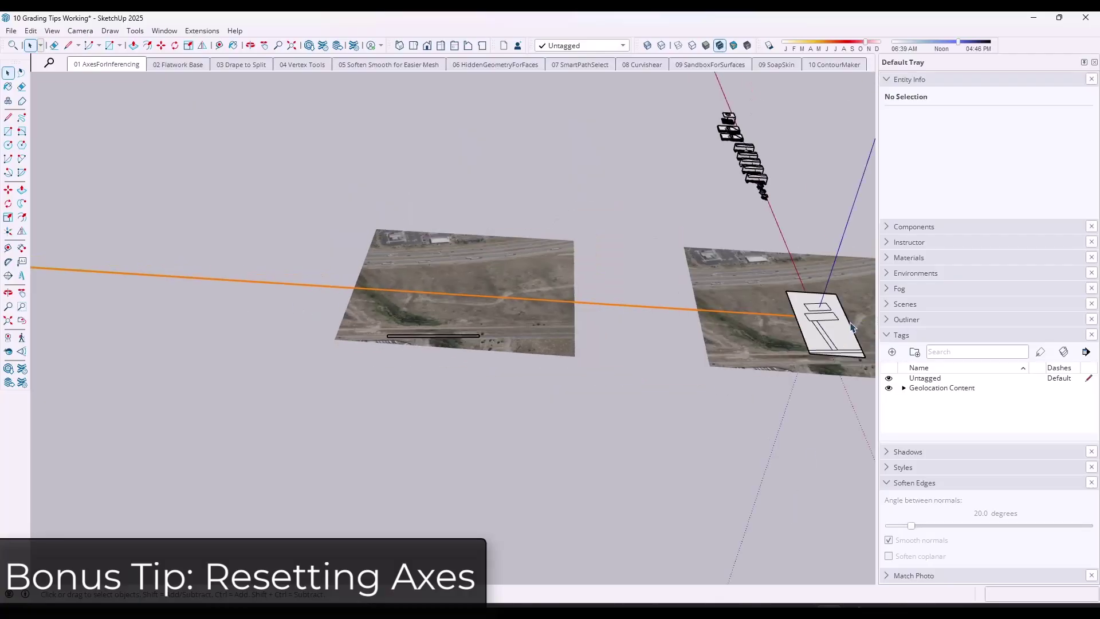
scroll(367, 309, "up", 5)
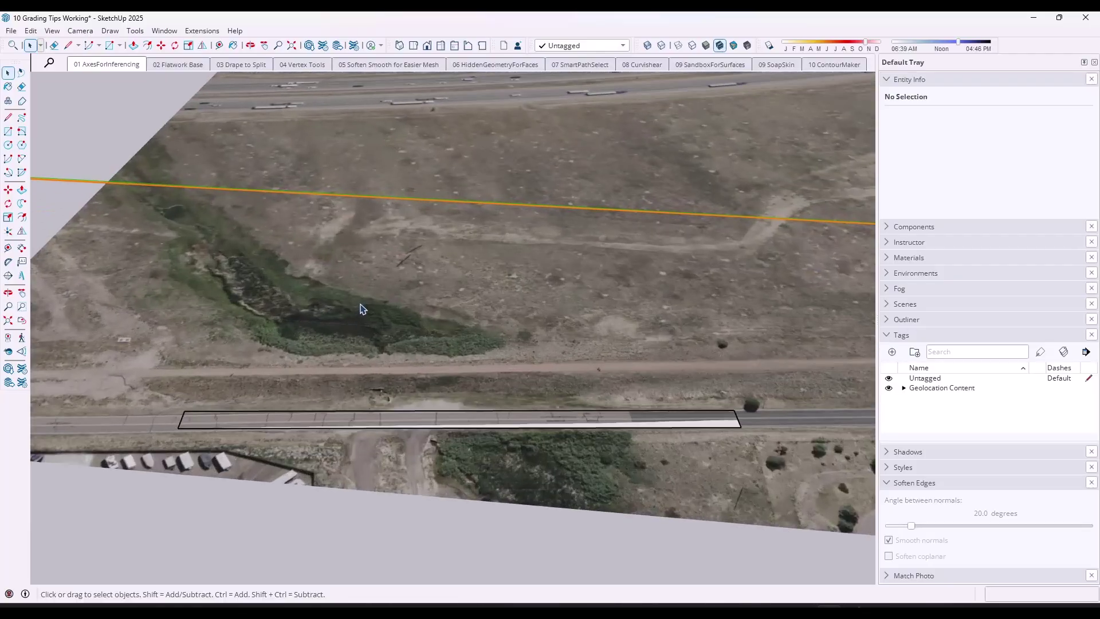
scroll(305, 314, "down", 4)
scroll(422, 377, "up", 3)
scroll(373, 397, "up", 3)
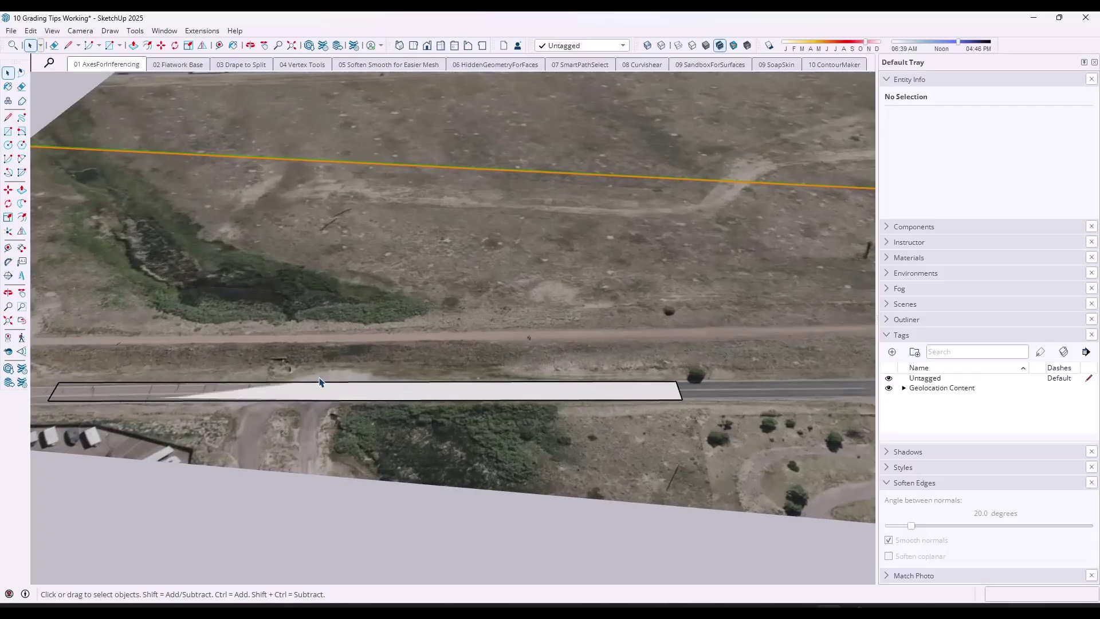
left_click(8, 231)
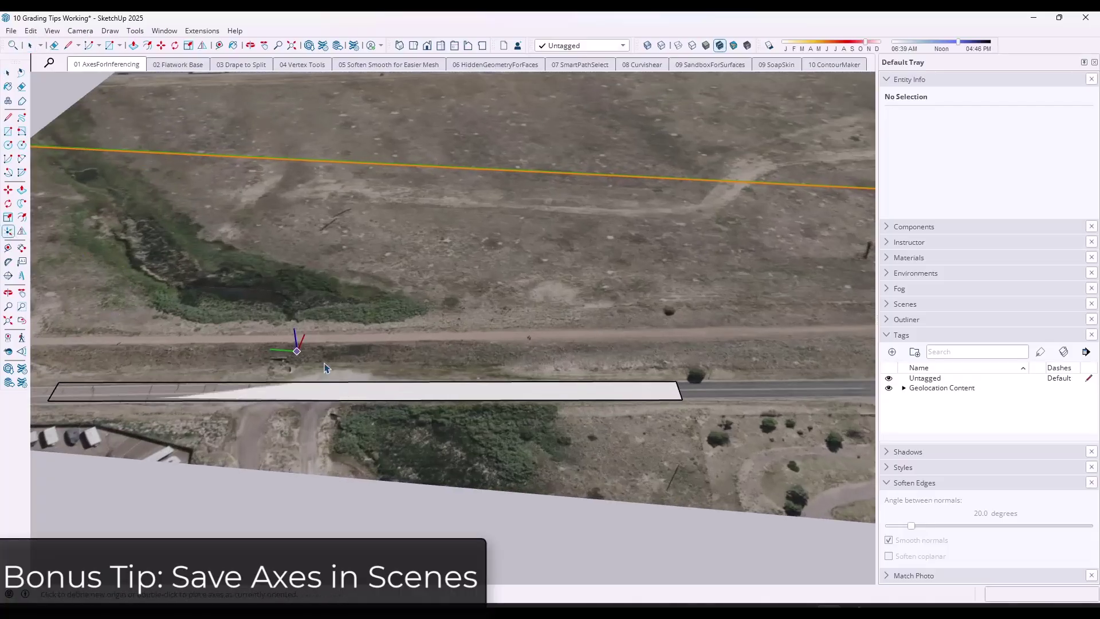
left_click(384, 382)
double_click(465, 382)
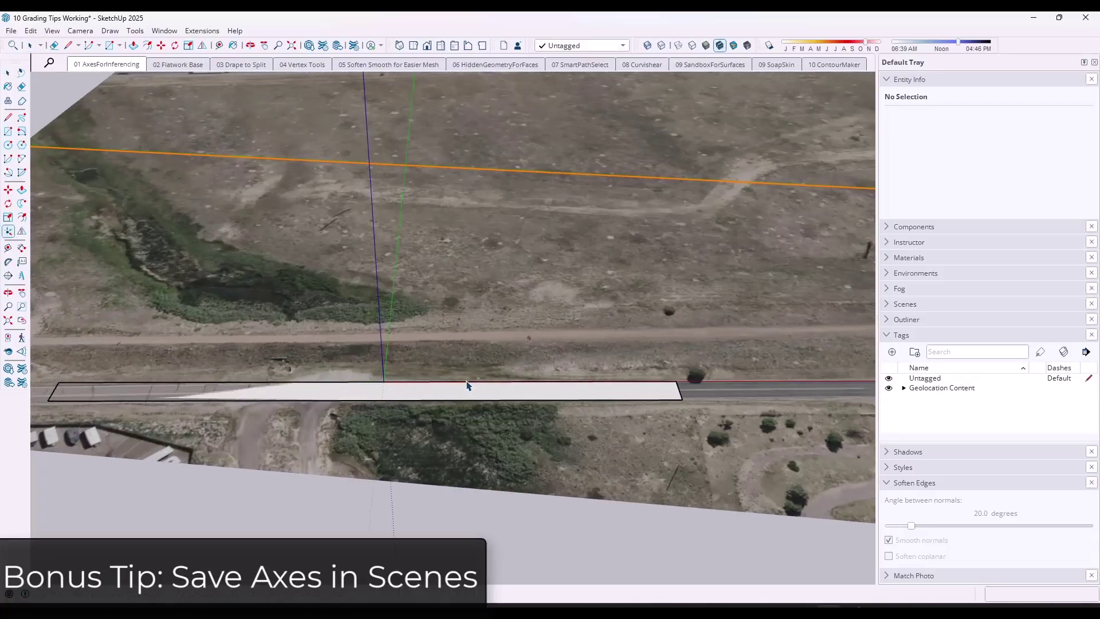
key("space")
Save the realigned axes in a new scene and switch between it and the 01 AxesForInferencing scene to compare axes
right_click(94, 65)
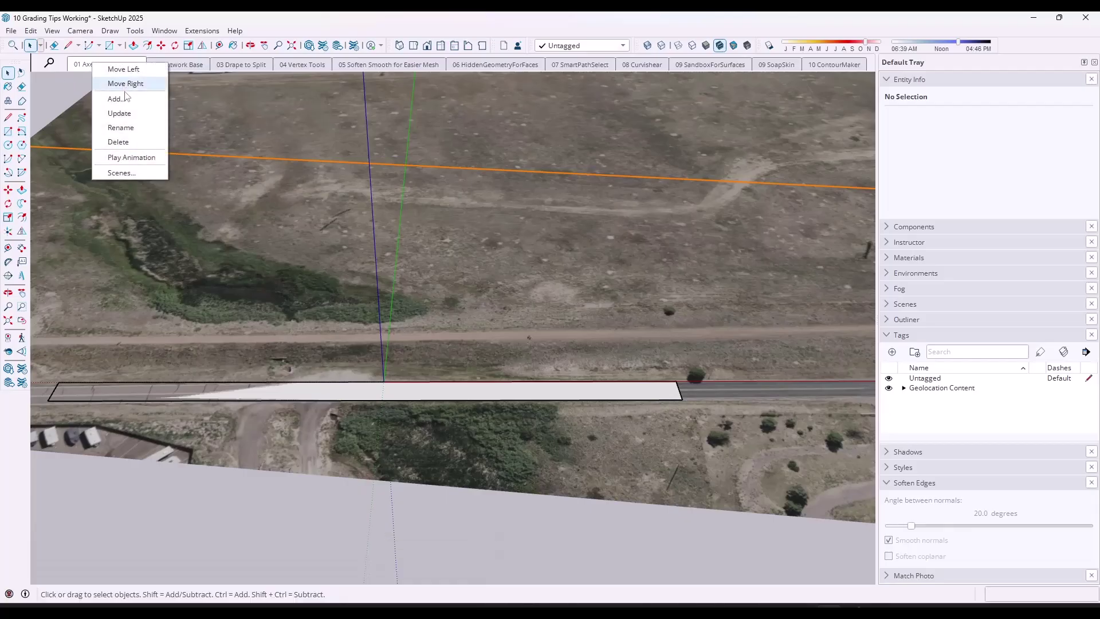
left_click(123, 96)
left_click(108, 64)
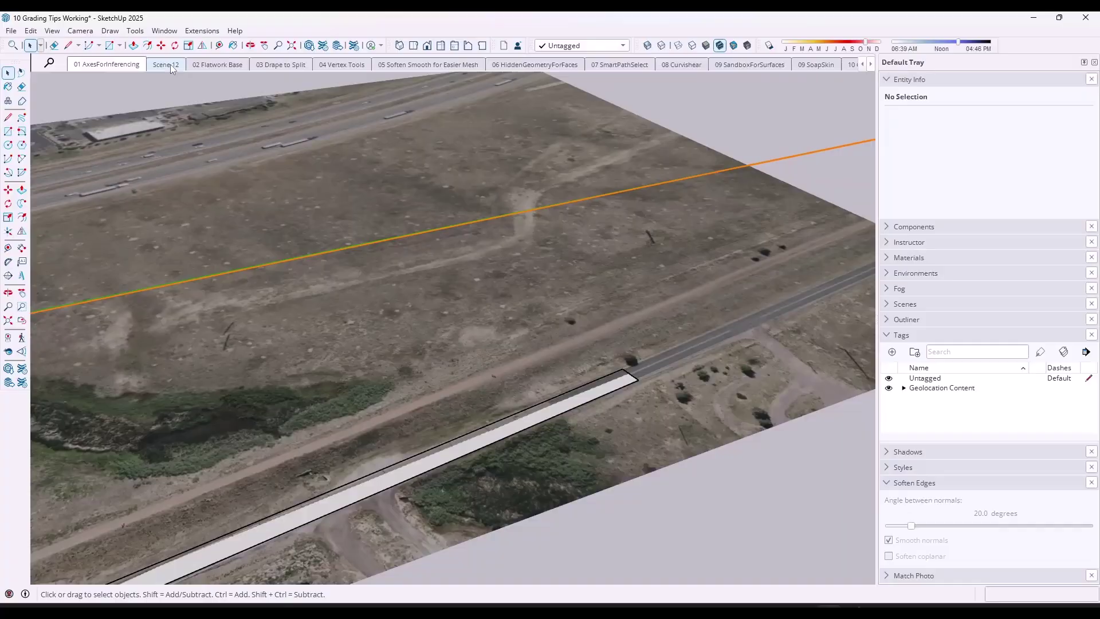
left_click(170, 64)
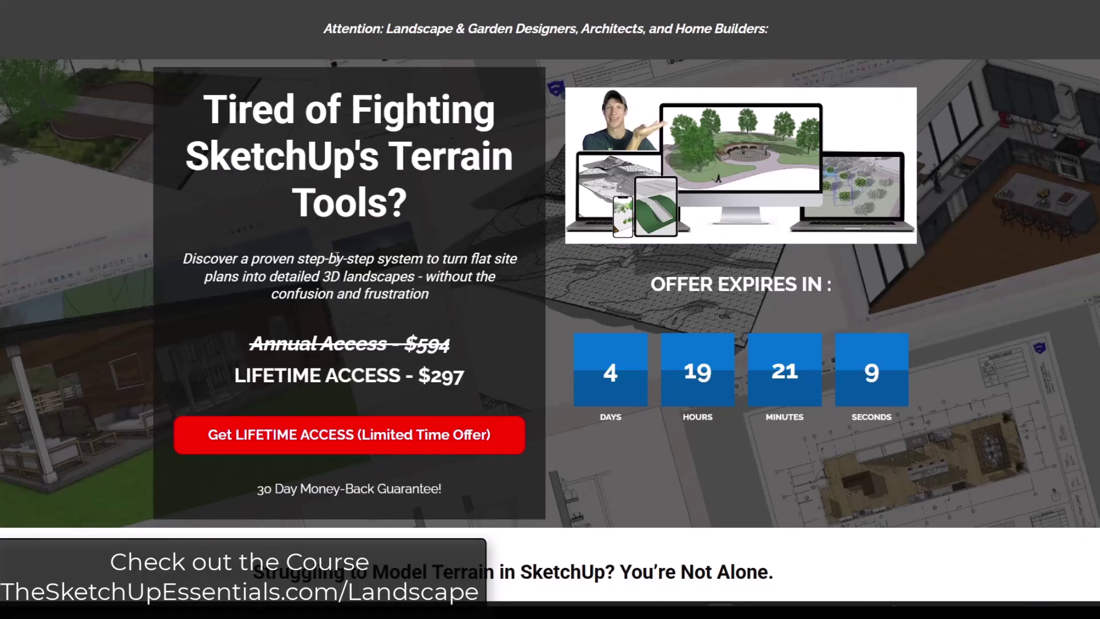
Switch to the landscape course web page and review its introduction and the descriptions of Modules 1 to 6
left_click_drag(305, 259, 518, 258)
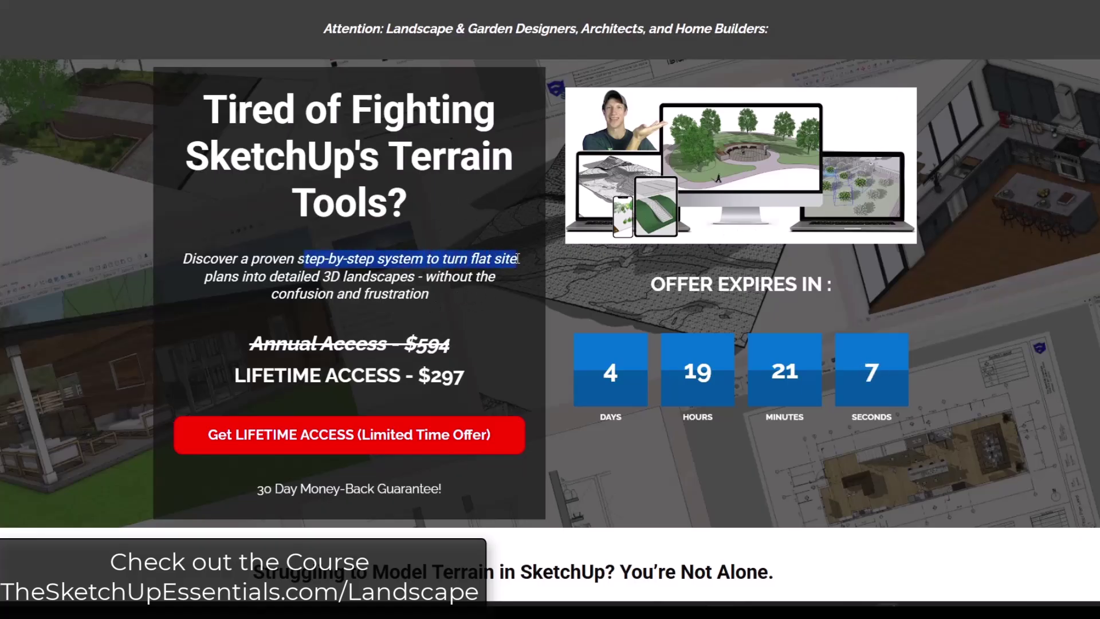
scroll(776, 241, "down", 20)
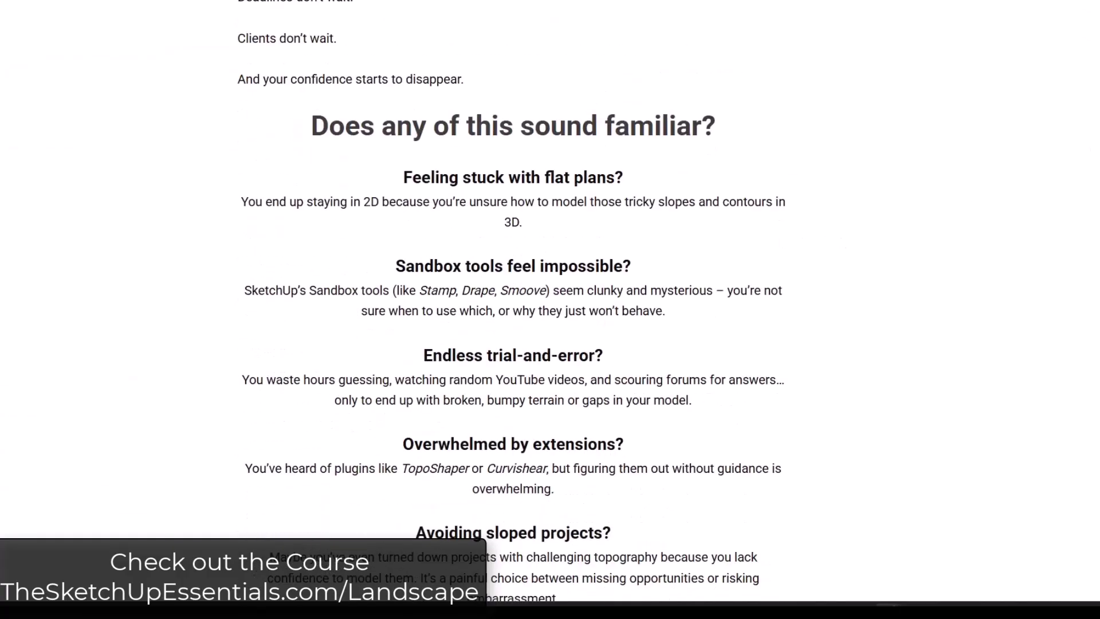
scroll(693, 271, "down", 2)
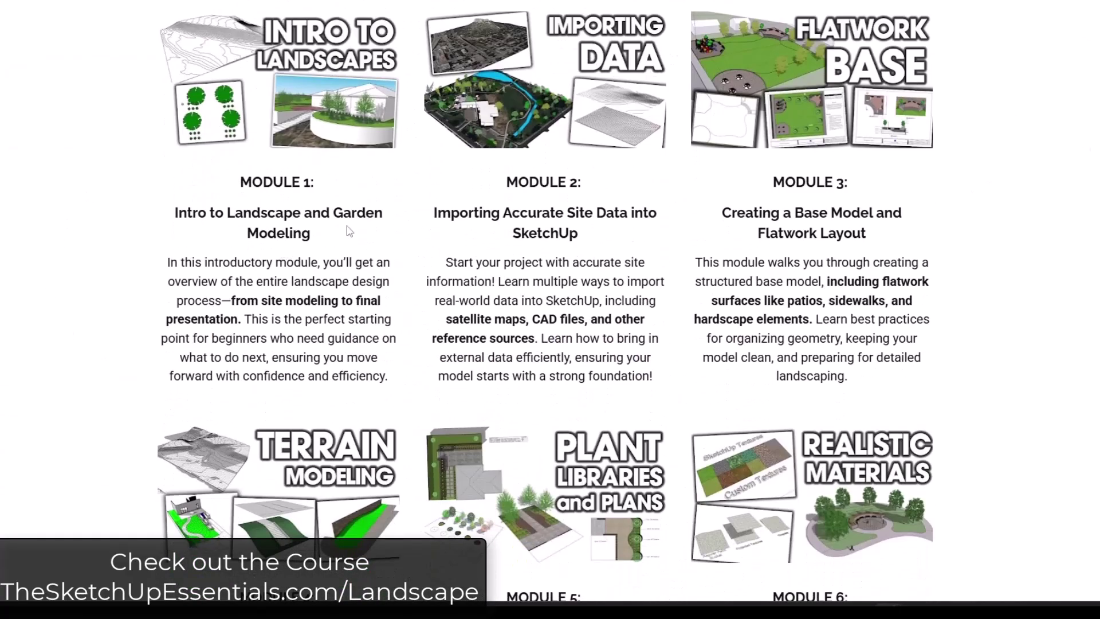
scroll(349, 231, "up", 1)
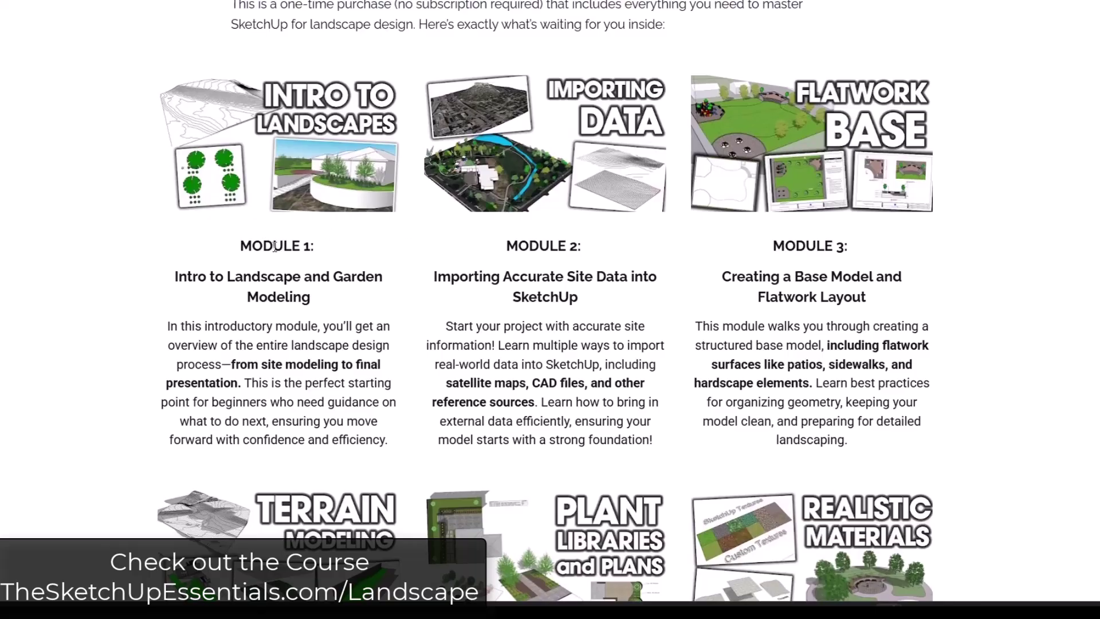
scroll(303, 260, "down", 2)
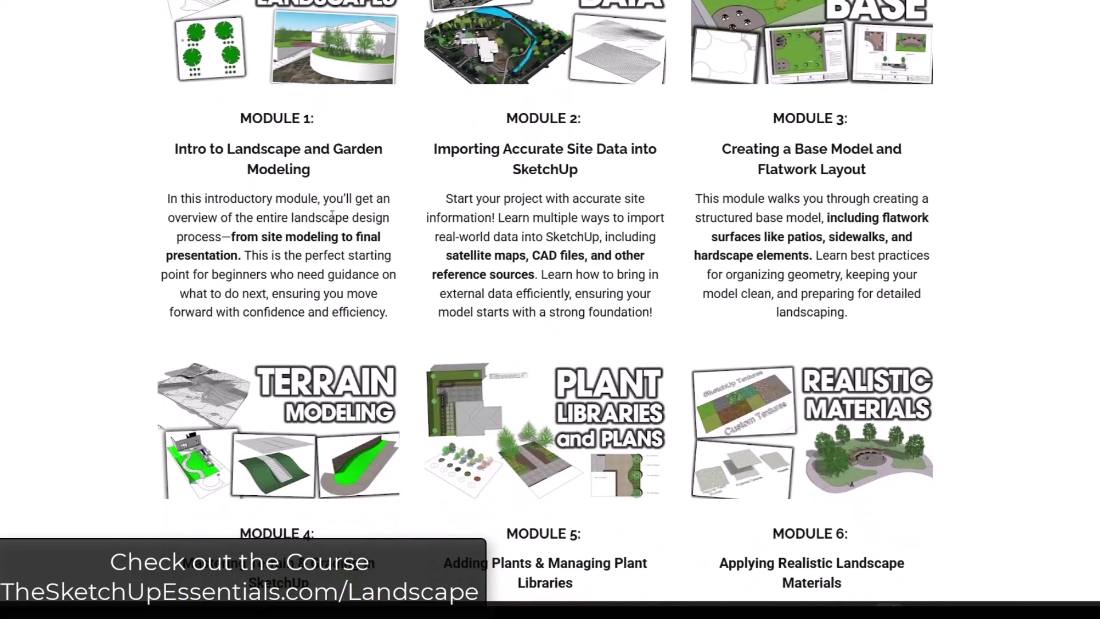
scroll(499, 201, "up", 1)
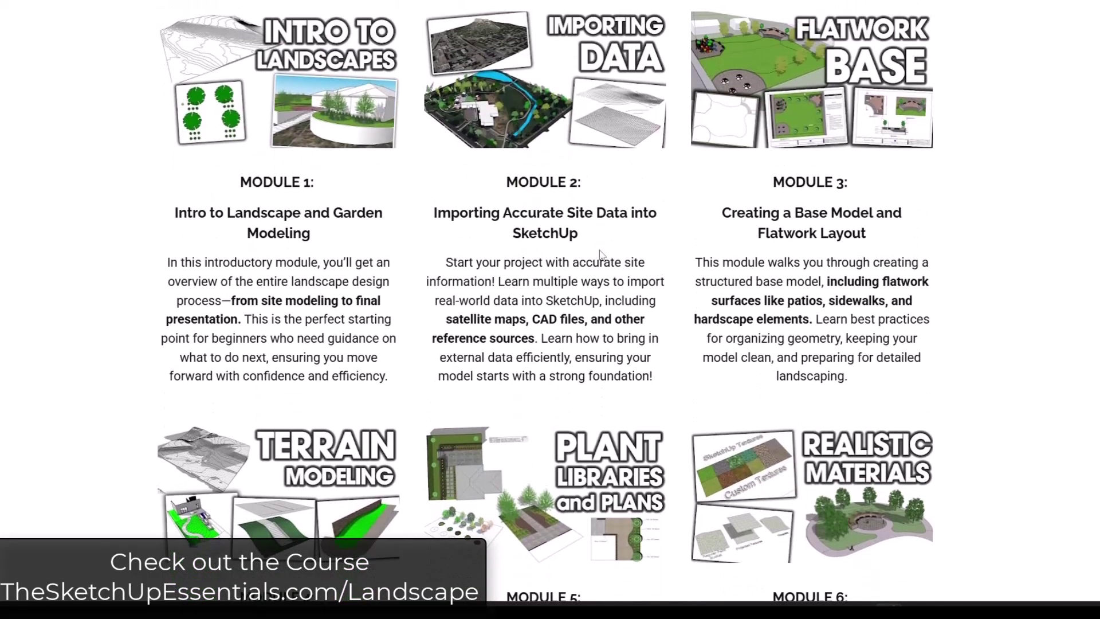
scroll(622, 238, "down", 4)
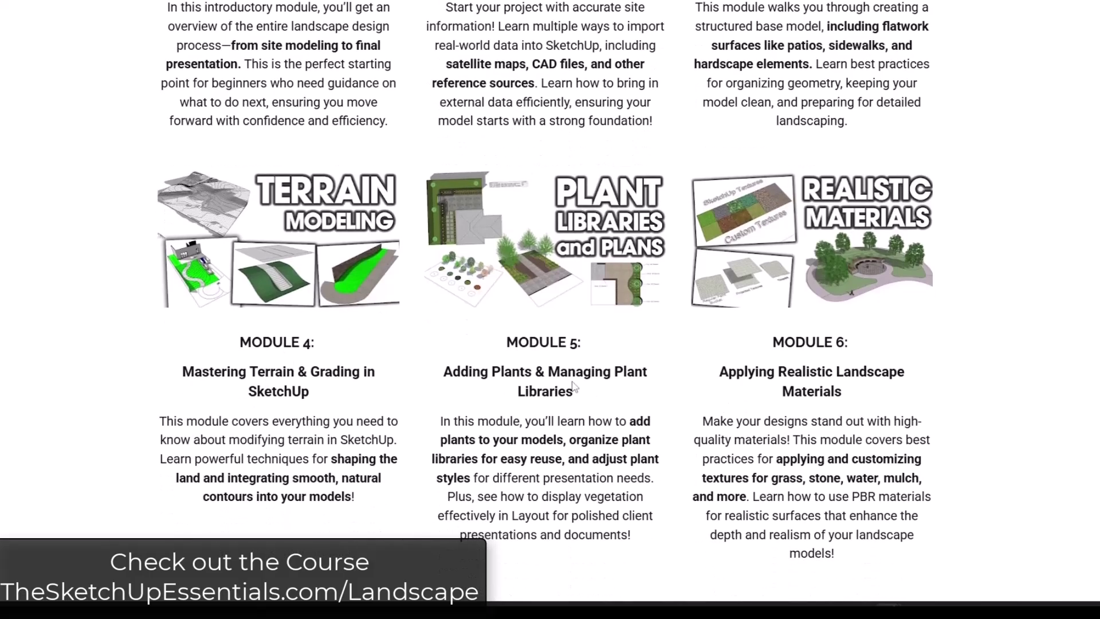
scroll(634, 378, "down", 1)
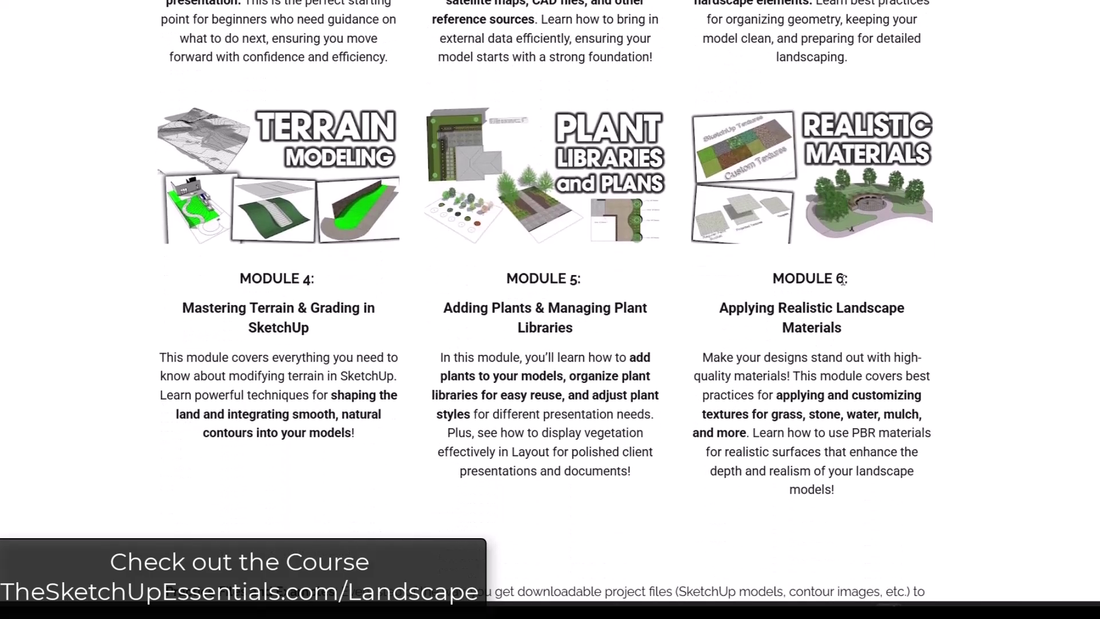
scroll(839, 283, "up", 1)
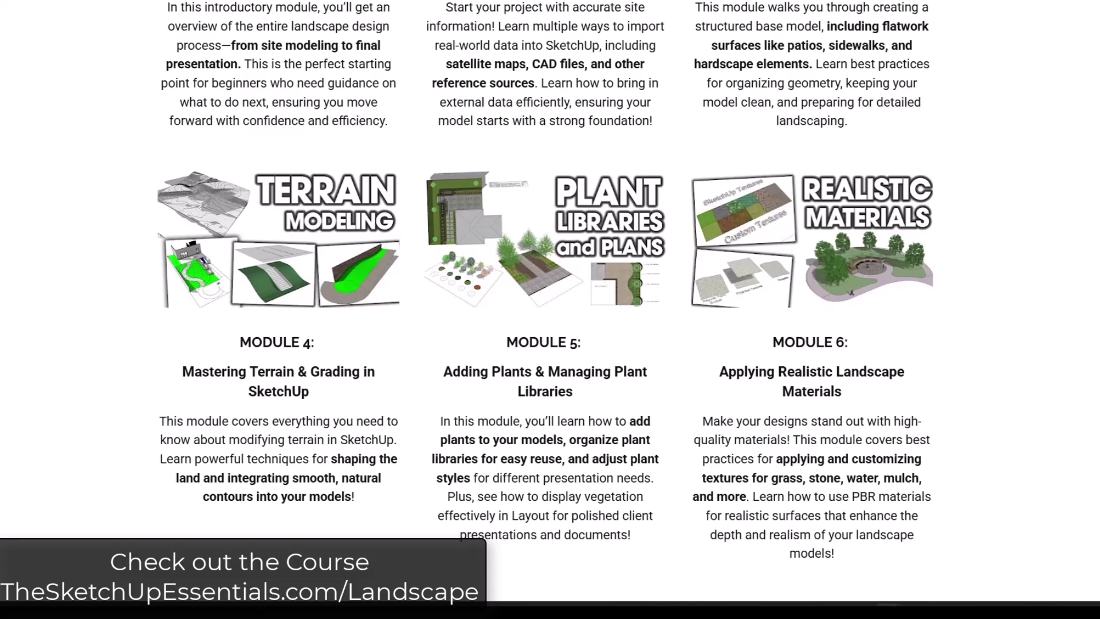
scroll(550, 309, "up", 5)
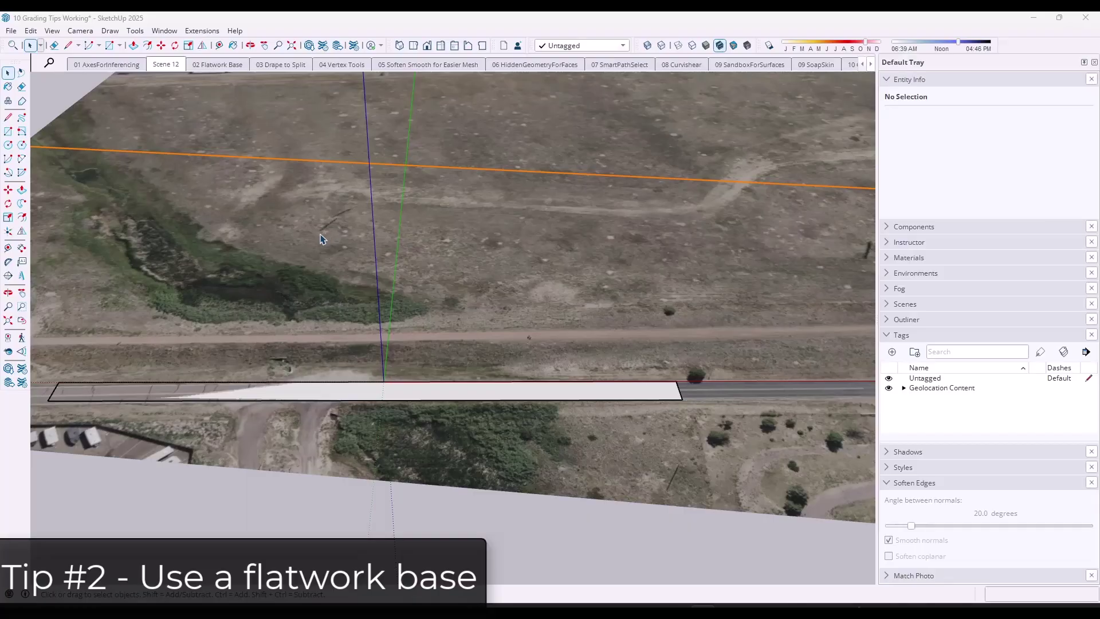
Compare the elevated terrain with the flat imagery through the Elevated Site and Flat Site tags, ending with only Flat Site shown
left_click(904, 388)
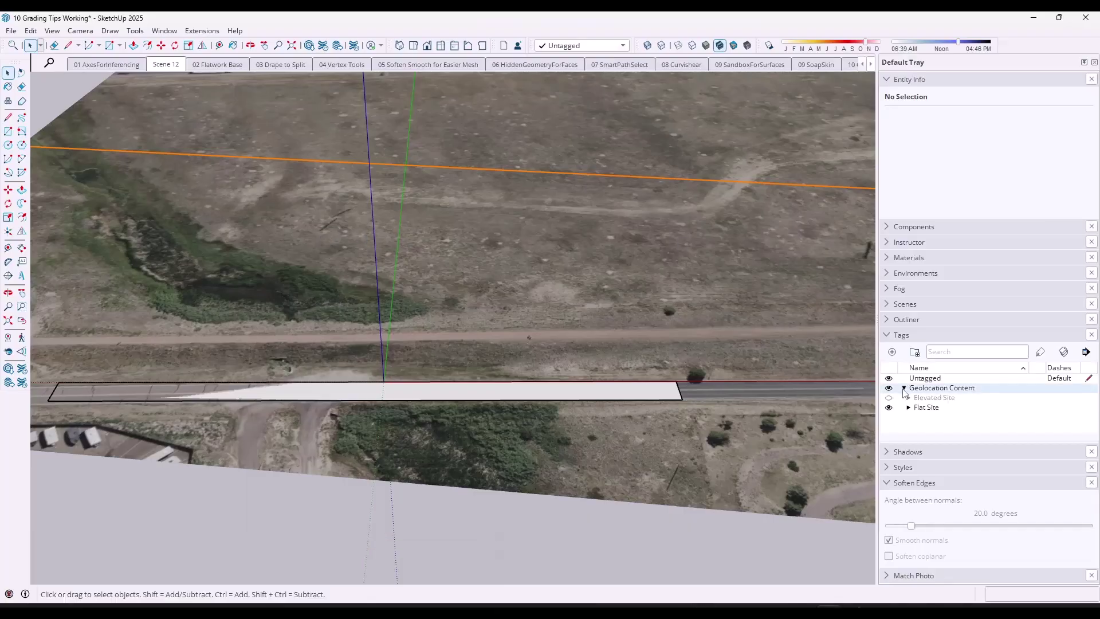
left_click(889, 398)
left_click(889, 407)
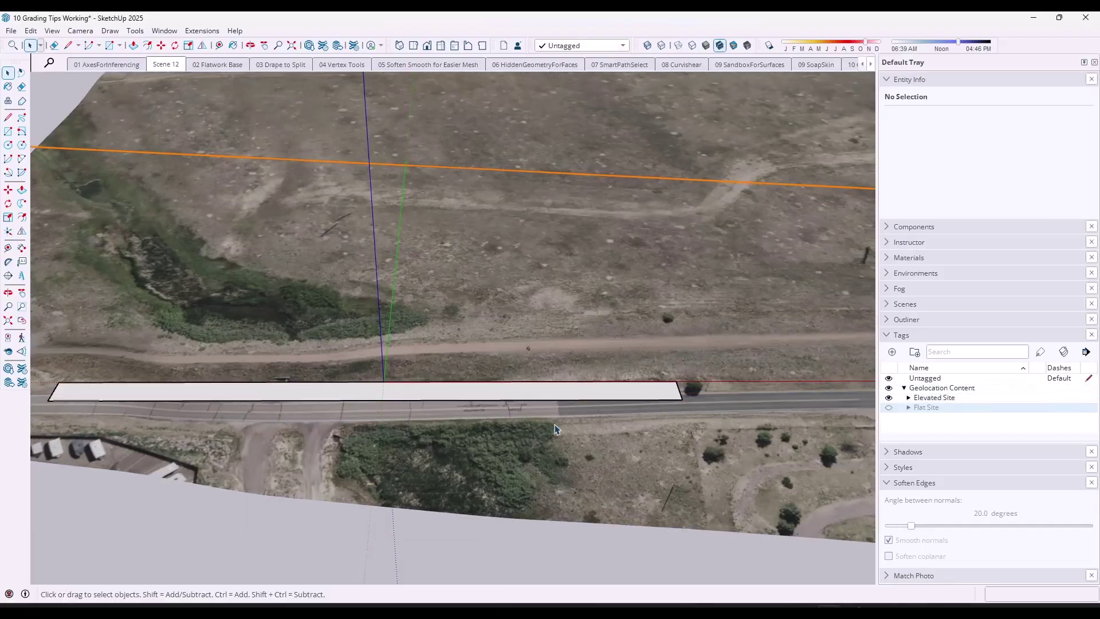
middle_click_drag(630, 143, 530, 401)
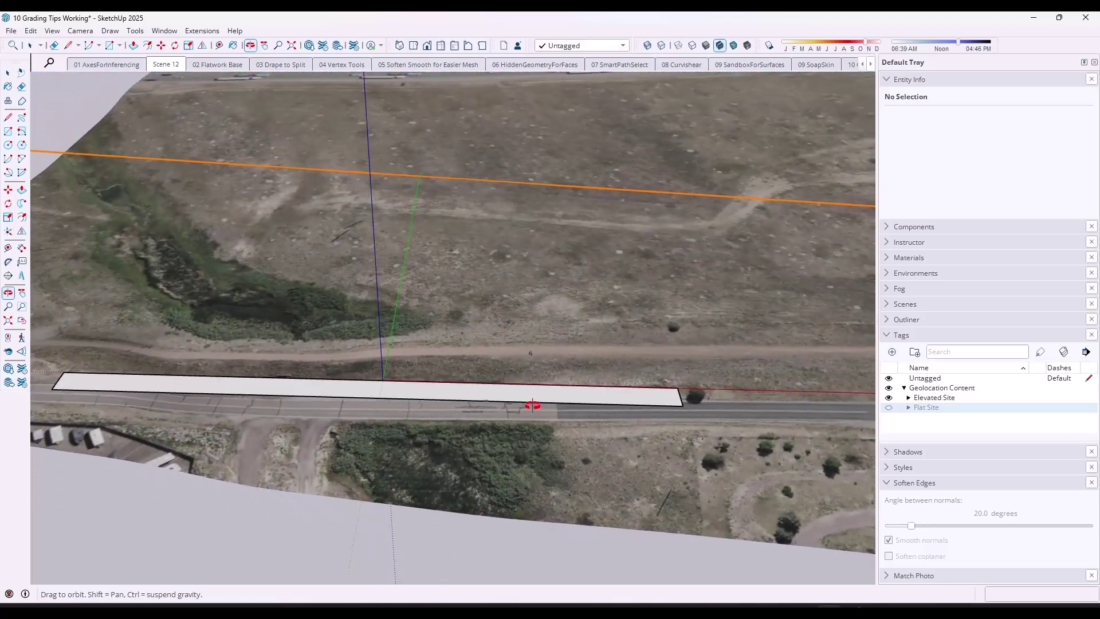
left_click(889, 407)
left_click(889, 398)
Draw a rectangle about 286' by 121' on the open ground of the flat site, starting on the green axis
middle_click_drag(463, 362, 431, 192)
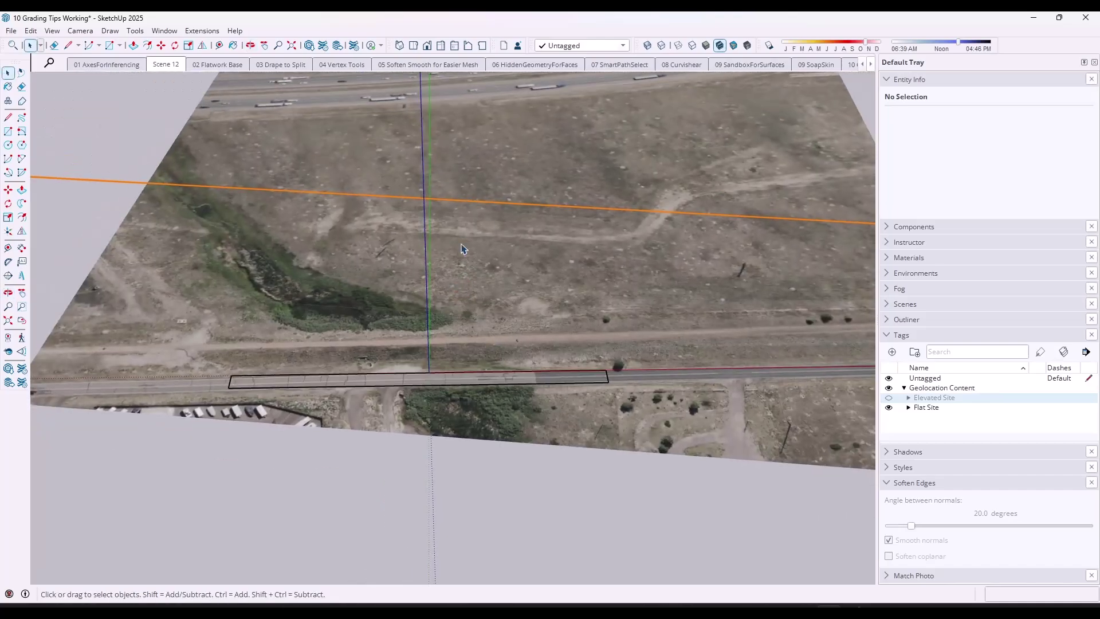
key("r")
left_click(428, 197)
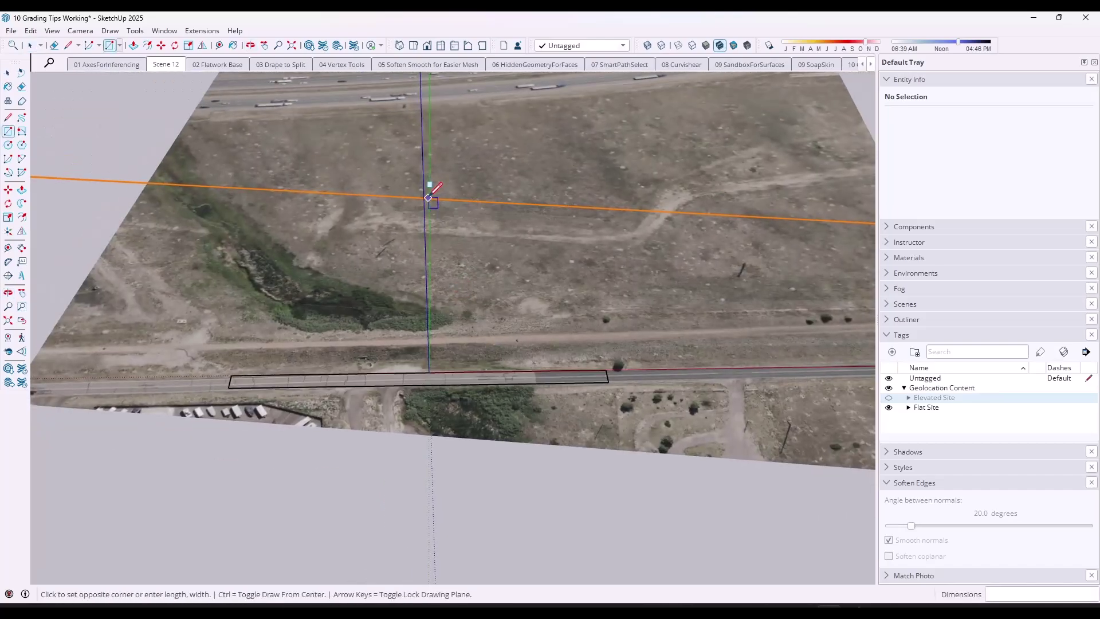
left_click(593, 238)
scroll(504, 241, "up", 3)
Copy the rectangle toward the road by its own depth, about 120' 8", so both rectangles share an edge
key("space")
middle_click_drag(451, 241, 454, 209)
double_click(455, 208)
key("m")
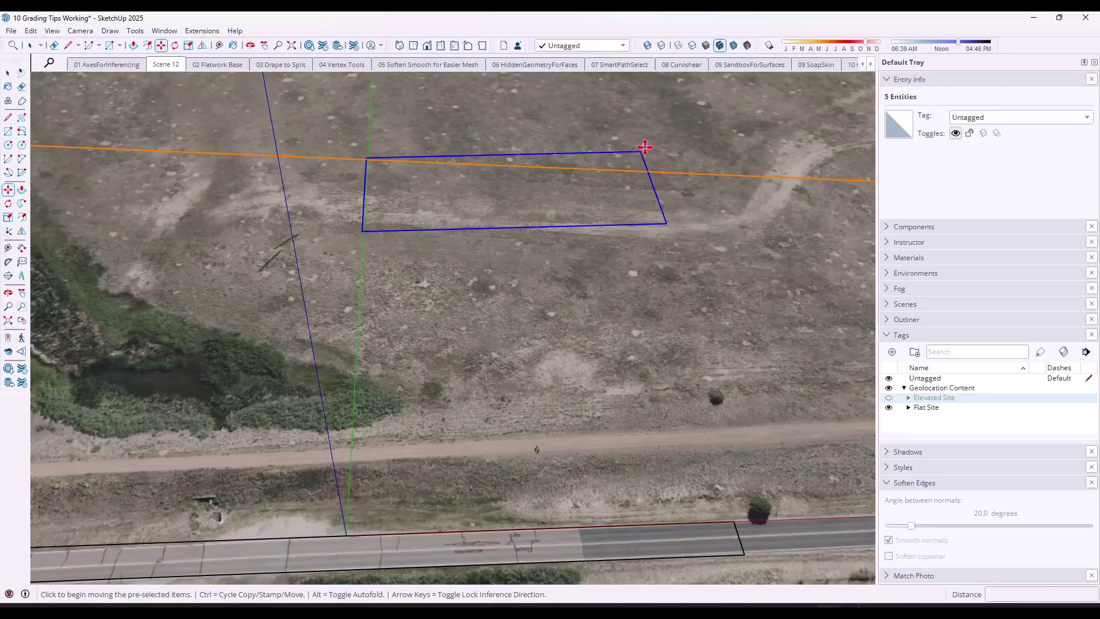
key("ctrl")
left_click(641, 152)
left_click(666, 222)
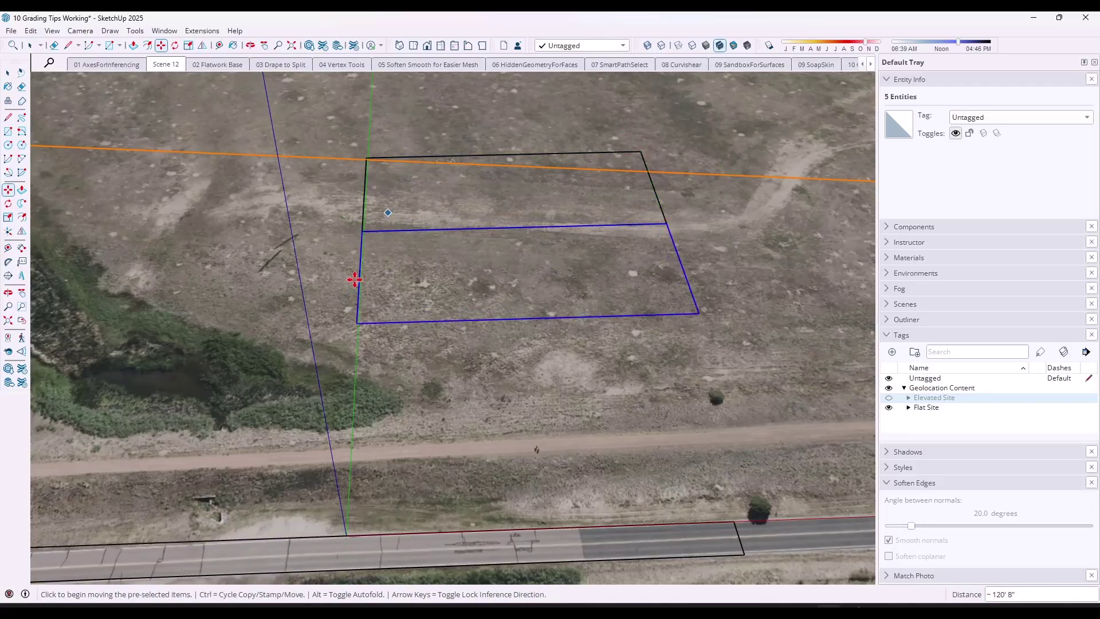
key("space")
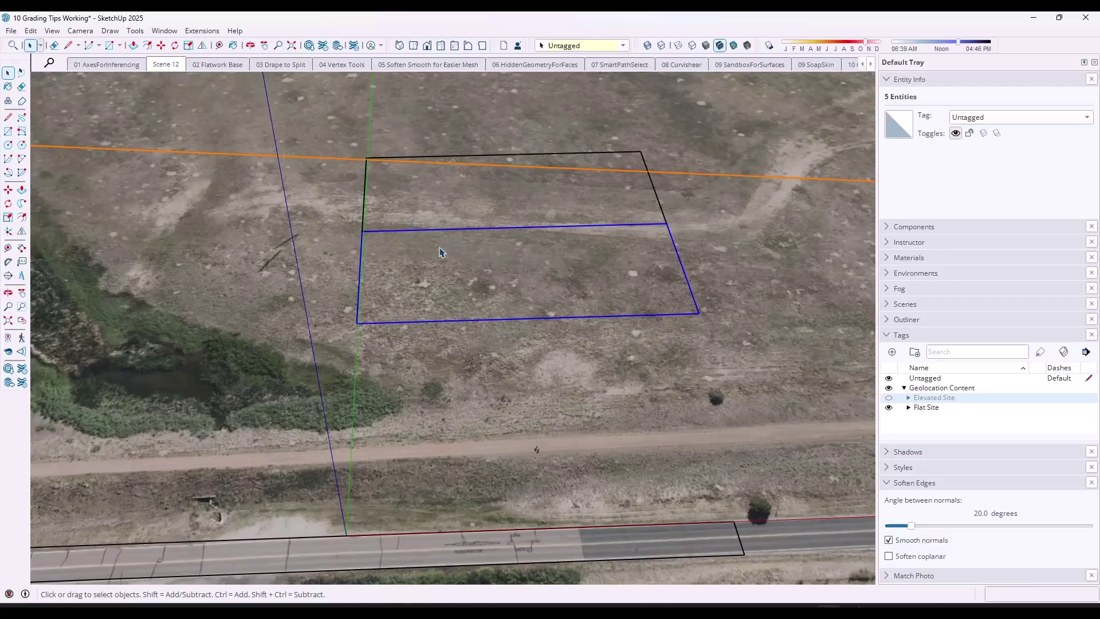
Draw a perpendicular line about 196' 7" long from the road outline to the near edge of the closer rectangle
middle_click_drag(431, 304, 480, 436)
key("l")
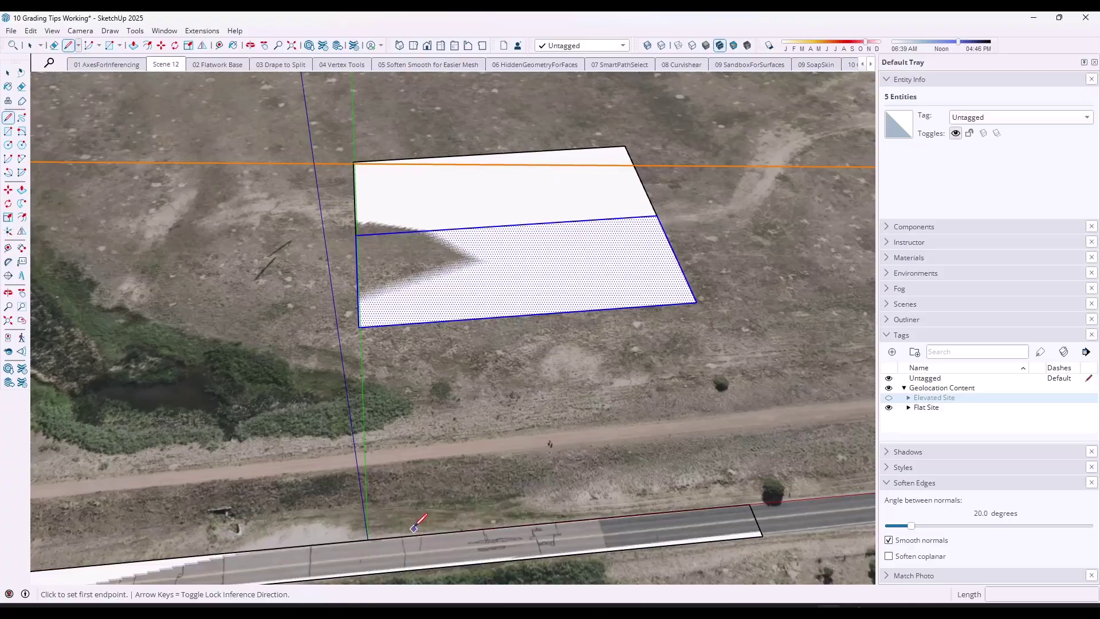
left_click(421, 534)
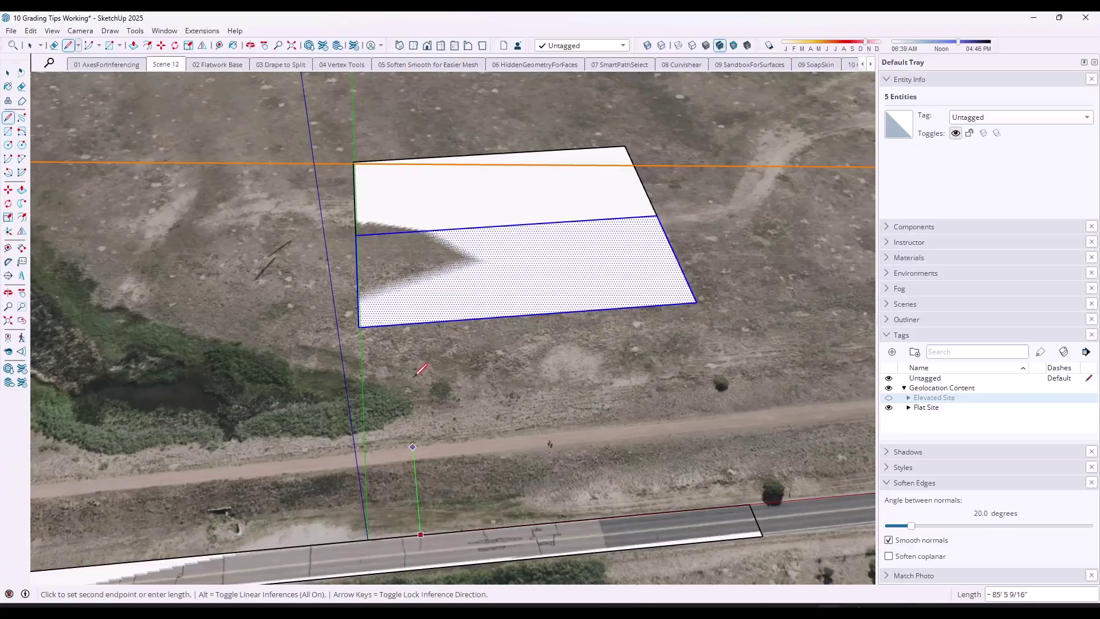
left_click(403, 324)
key("space")
Copy the connecting line 30' along the road edge to define the driveway's other side
left_click(419, 486)
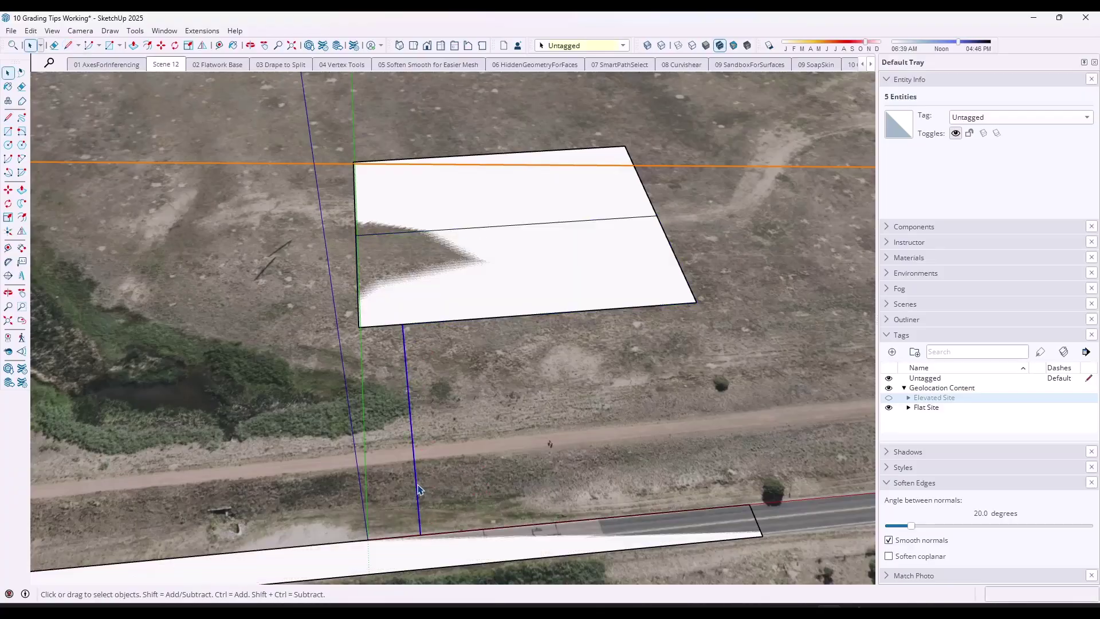
key("m")
key("ctrl")
left_click(420, 534)
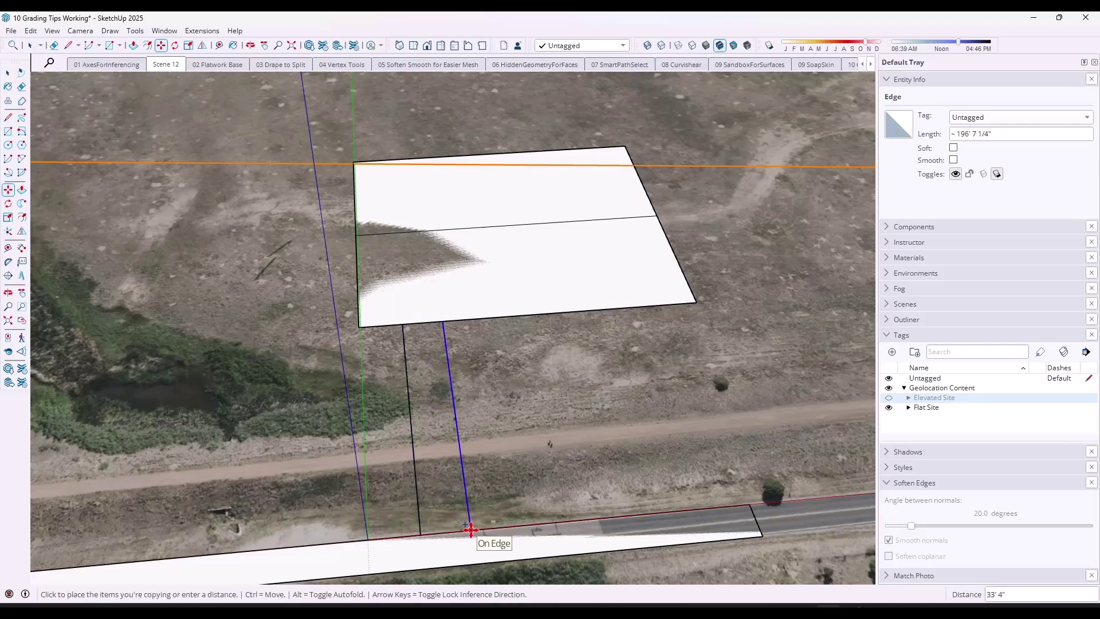
type("30'")
key("Return")
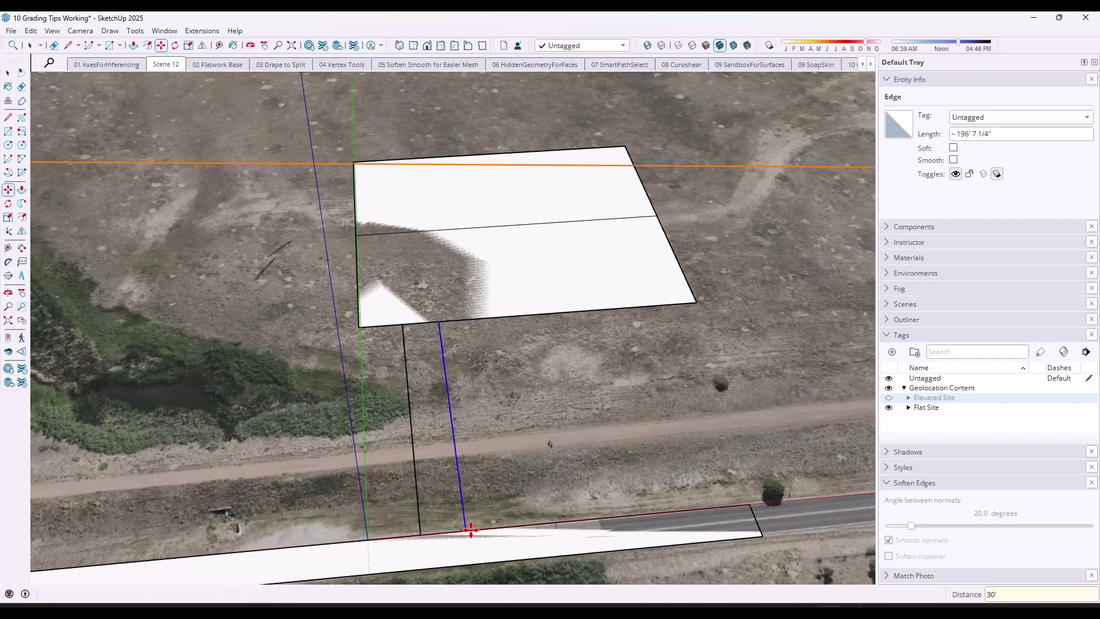
Fill the 30' wide driveway between the two connecting lines with a rectangle running from the road to the closer rectangle
key("r")
left_click(465, 530)
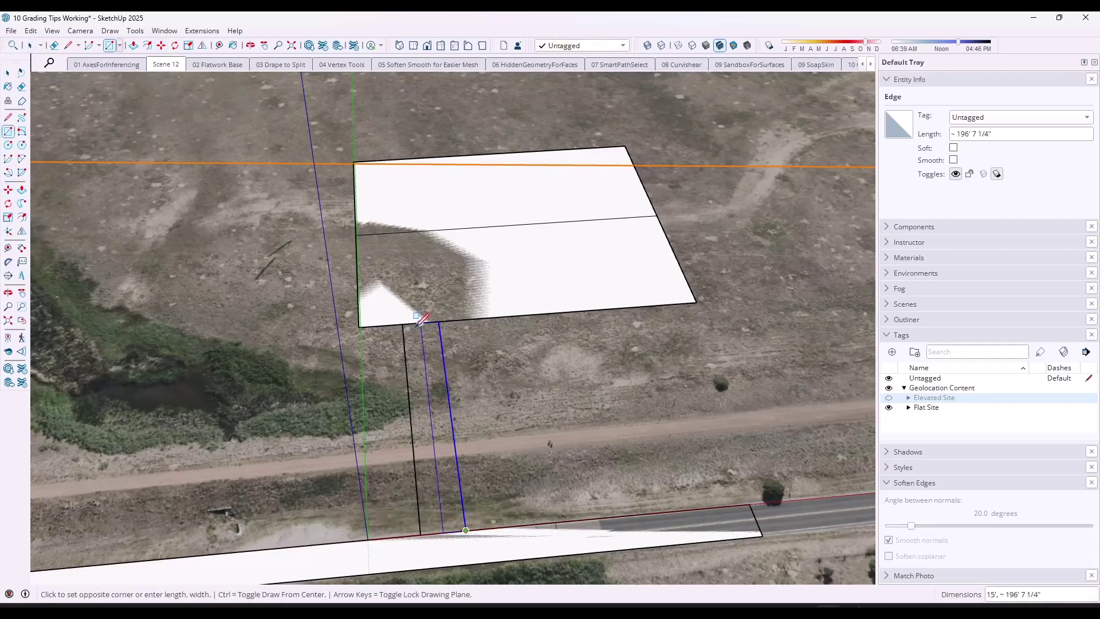
left_click(403, 323)
key("space")
scroll(421, 239, "down", 3)
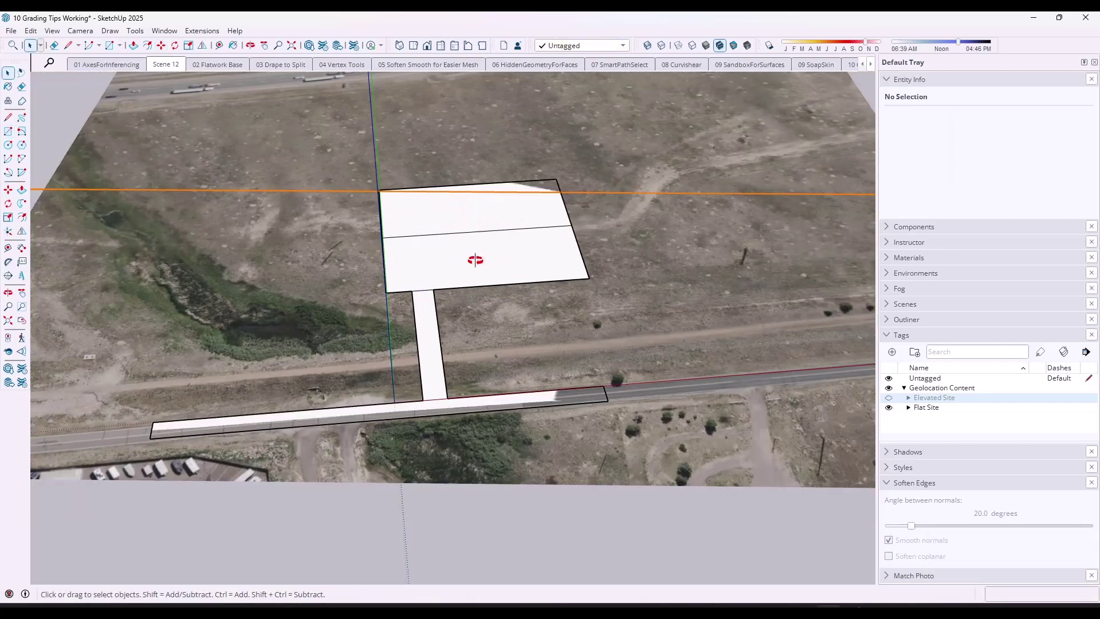
Offset the closer rectangle's road-facing edge beside the driveway and its adjoining side edge outward by about 28'
middle_click_drag(476, 260, 555, 264)
scroll(526, 267, "up", 5)
mouse_move(483, 253)
middle_mouse_down()
mouse_move(388, 302)
mouse_move(398, 288)
mouse_move(406, 325)
mouse_move(394, 314)
middle_mouse_up()
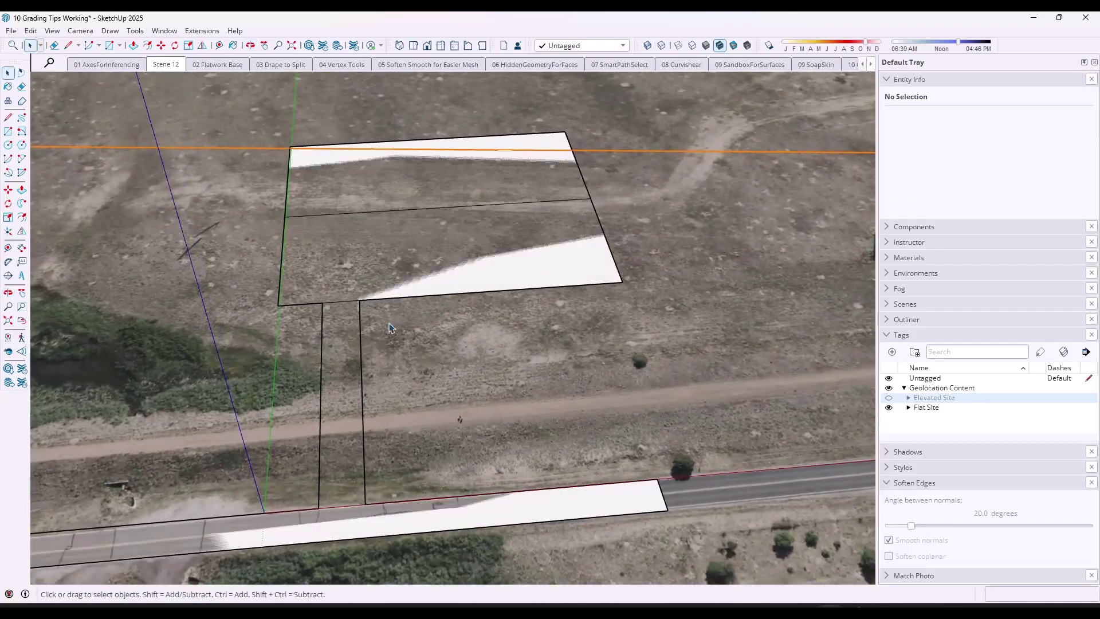
left_click(519, 290)
left_click(612, 252, "ctrl")
key("f")
left_click(609, 250)
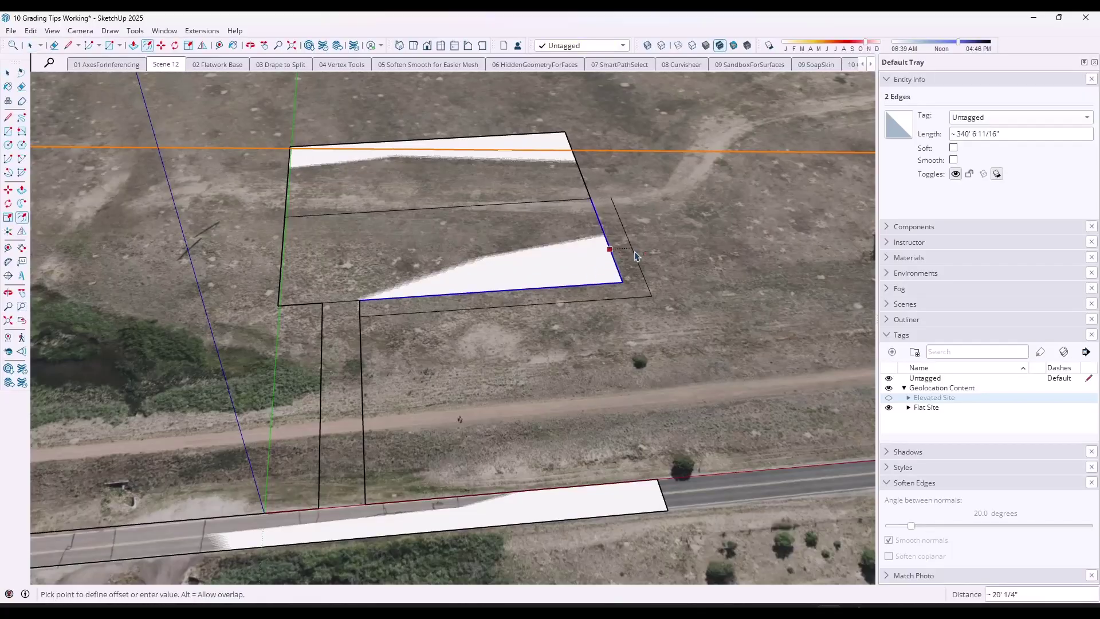
left_click(646, 258)
Round the outer corner of the offset outline with an arc spanning about 18' 6"
key("a")
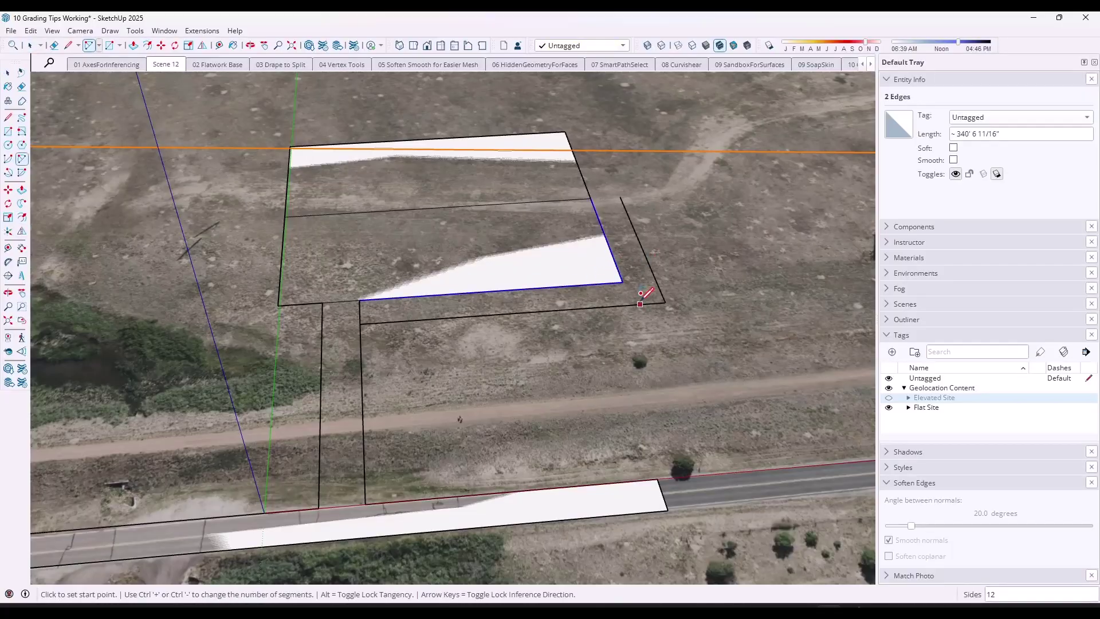
left_click(649, 302)
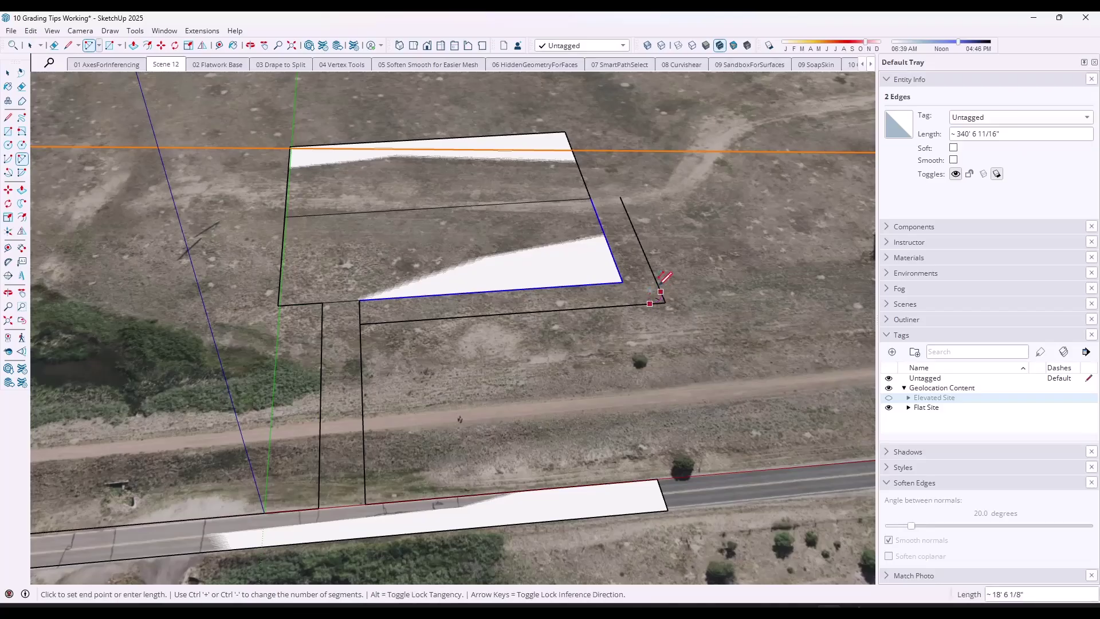
left_click(661, 292)
left_click(664, 308)
key("space")
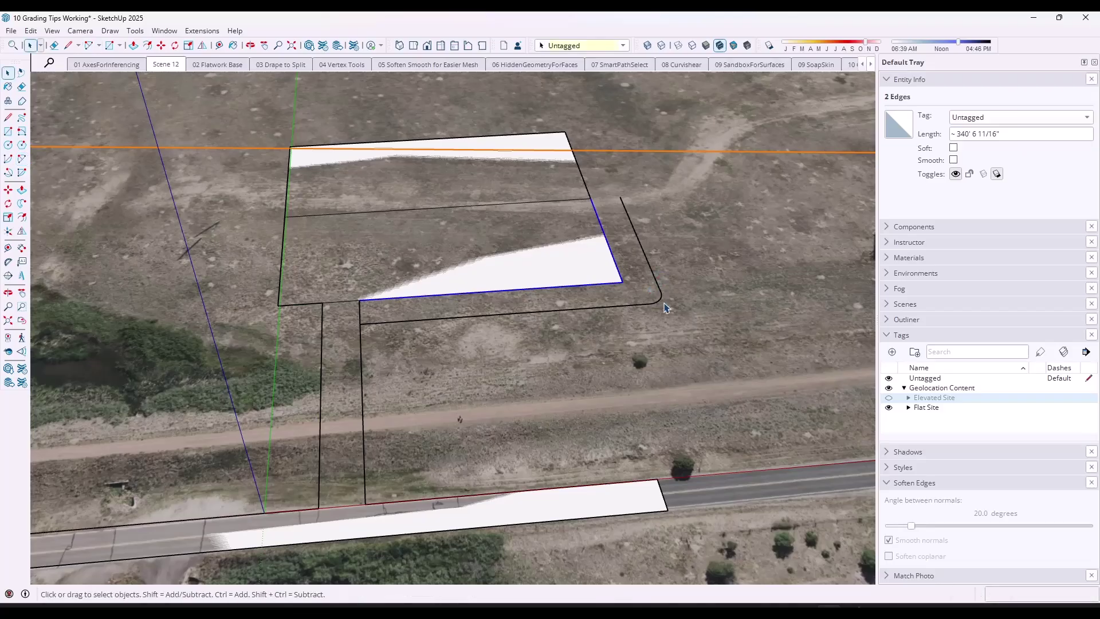
Close the offset outline with a line about 28' 4" long from its free end to the shared corner of the two rectangles
key("l")
left_click(620, 197)
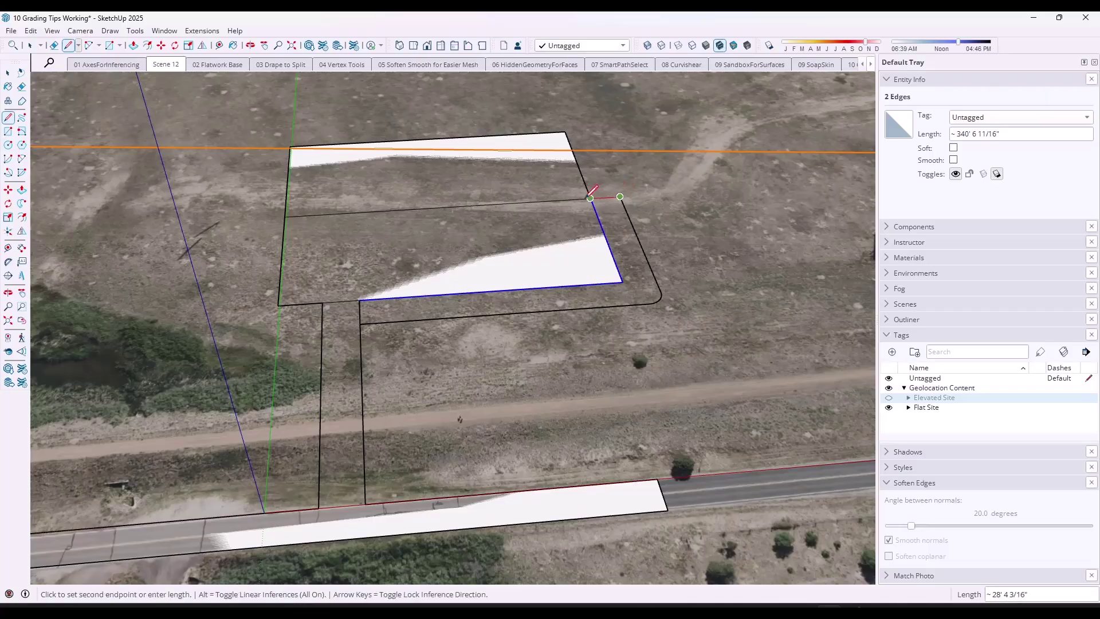
left_click(590, 197)
key("space")
scroll(405, 242, "down", 2)
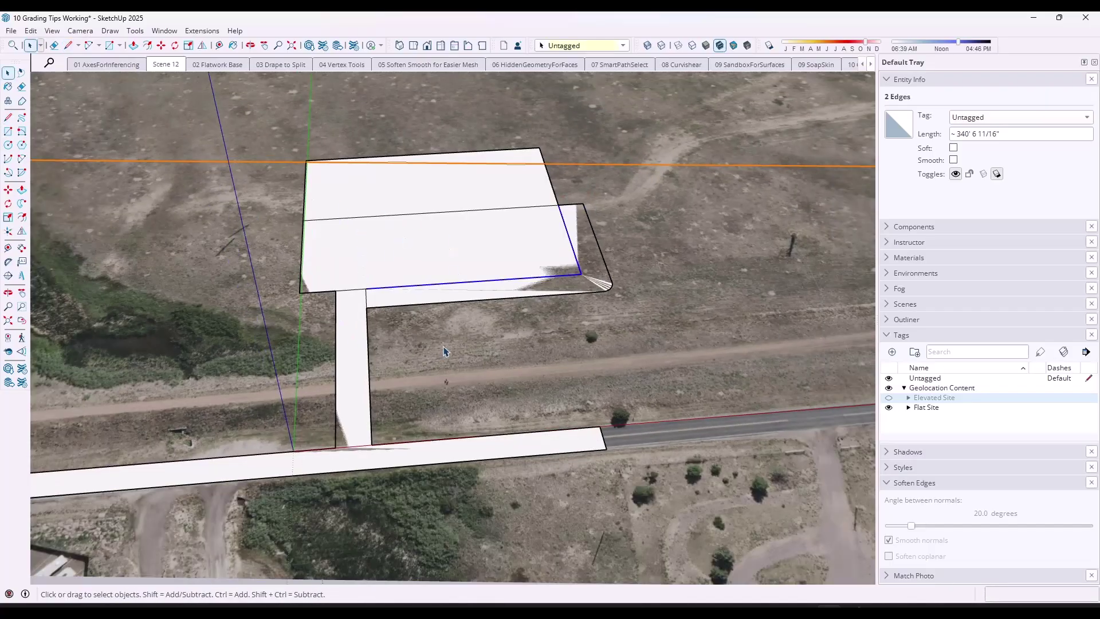
Move the entire connected flatwork straight up about 72' 3" above the flat site
middle_click_drag(444, 351, 483, 293)
triple_click(385, 441)
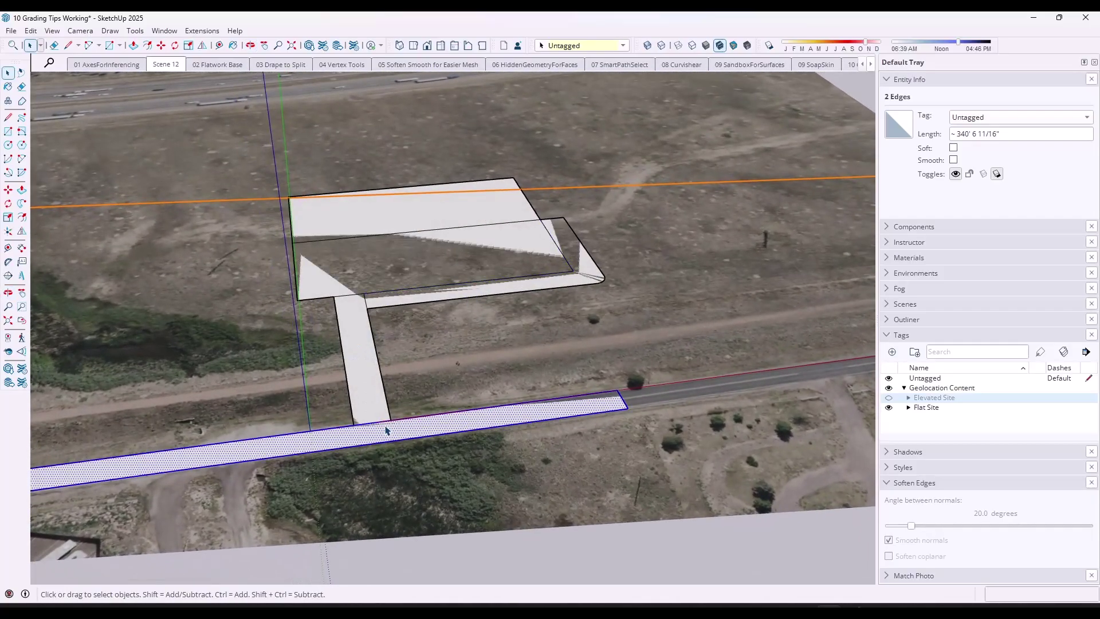
key("m")
left_click(385, 380)
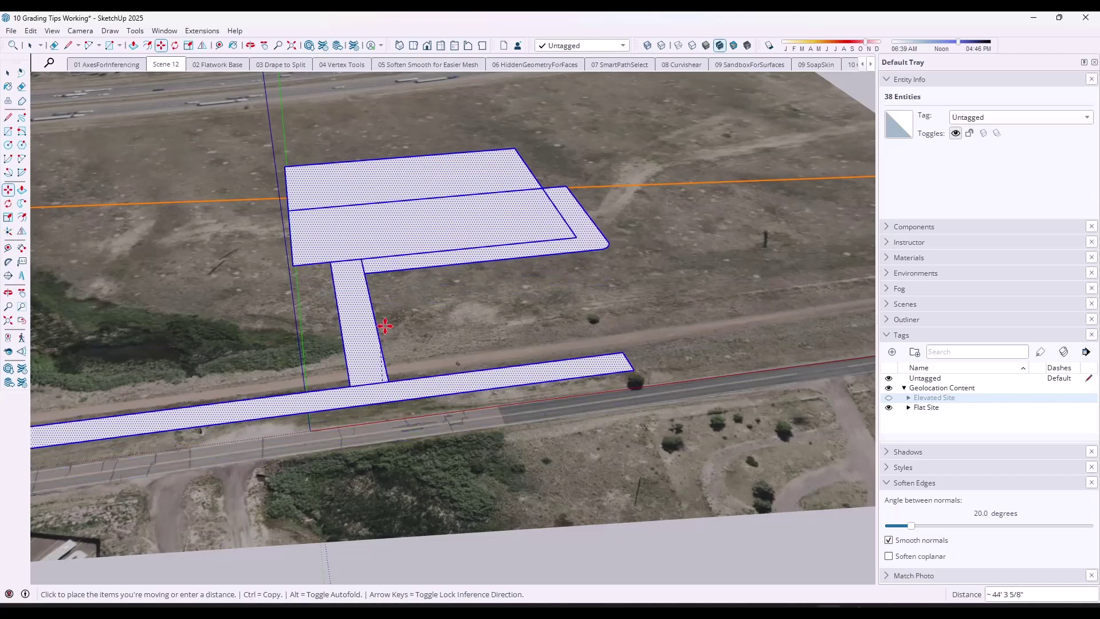
left_click(381, 310)
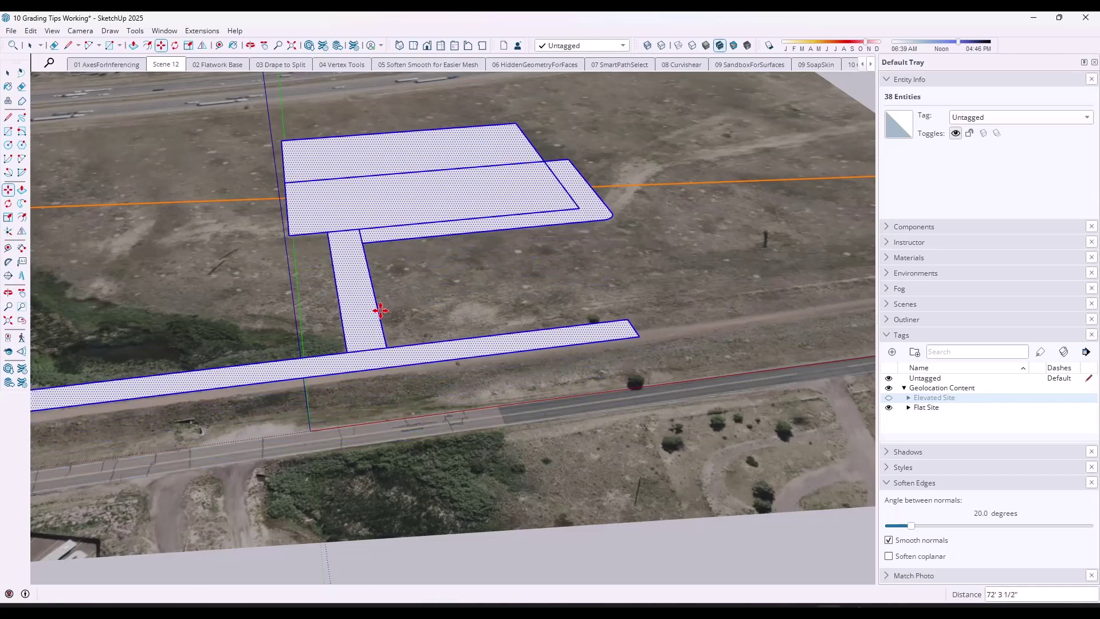
key("space")
Hide the Flat Site tag and show the Elevated Site tag beneath the raised flatwork
left_click(889, 407)
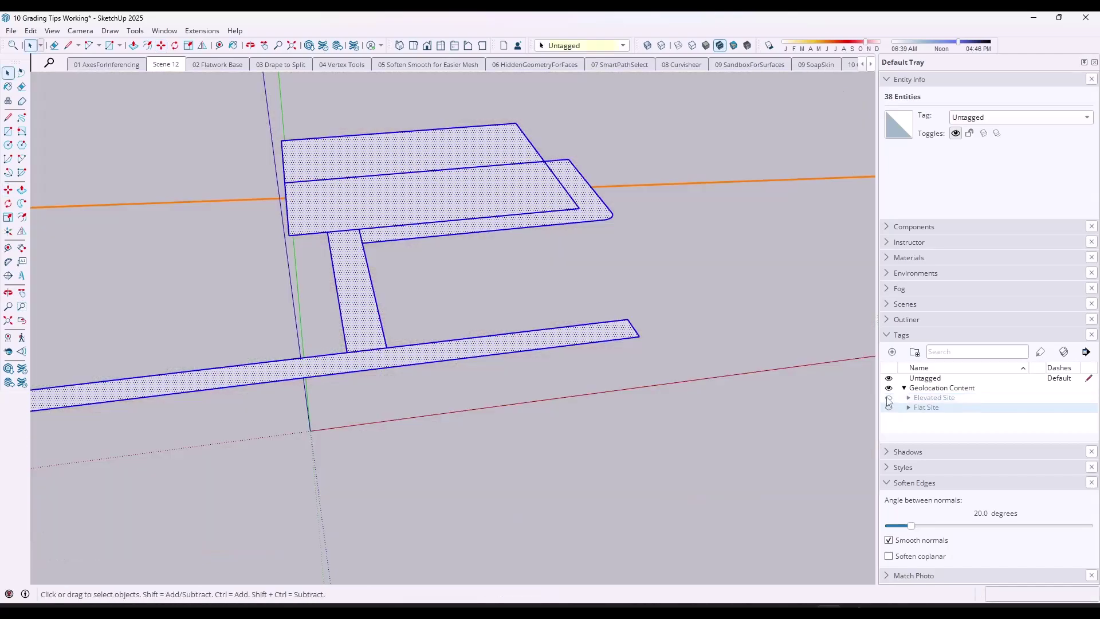
left_click(888, 398)
middle_click_drag(483, 349, 454, 417)
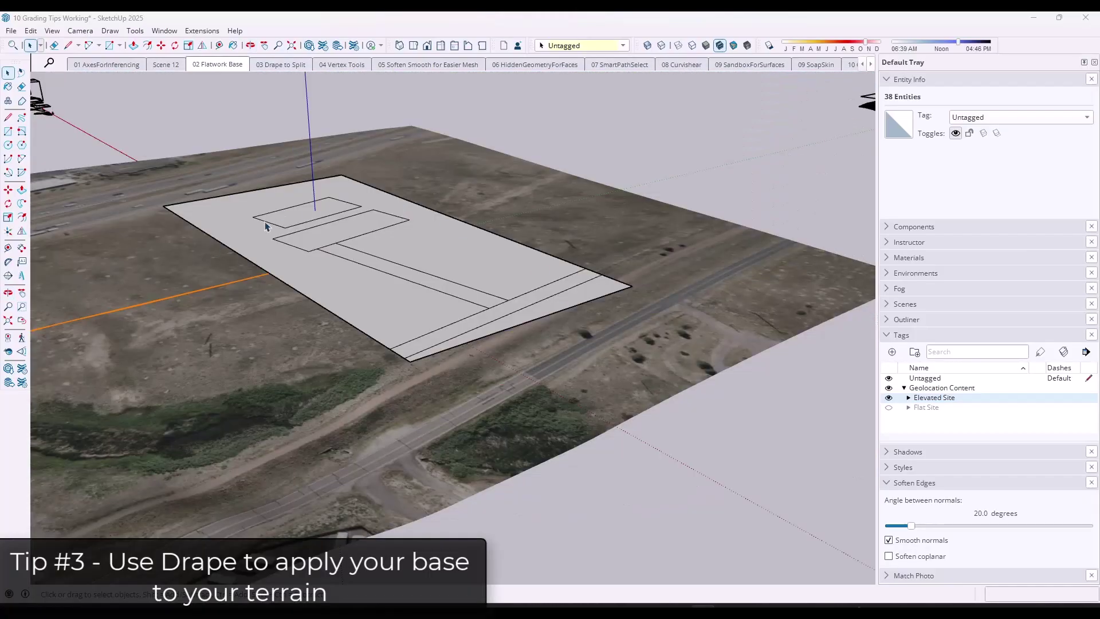
Display the Sandbox tools for draping the flatwork base onto the elevated terrain
middle_click_drag(504, 384, 427, 344)
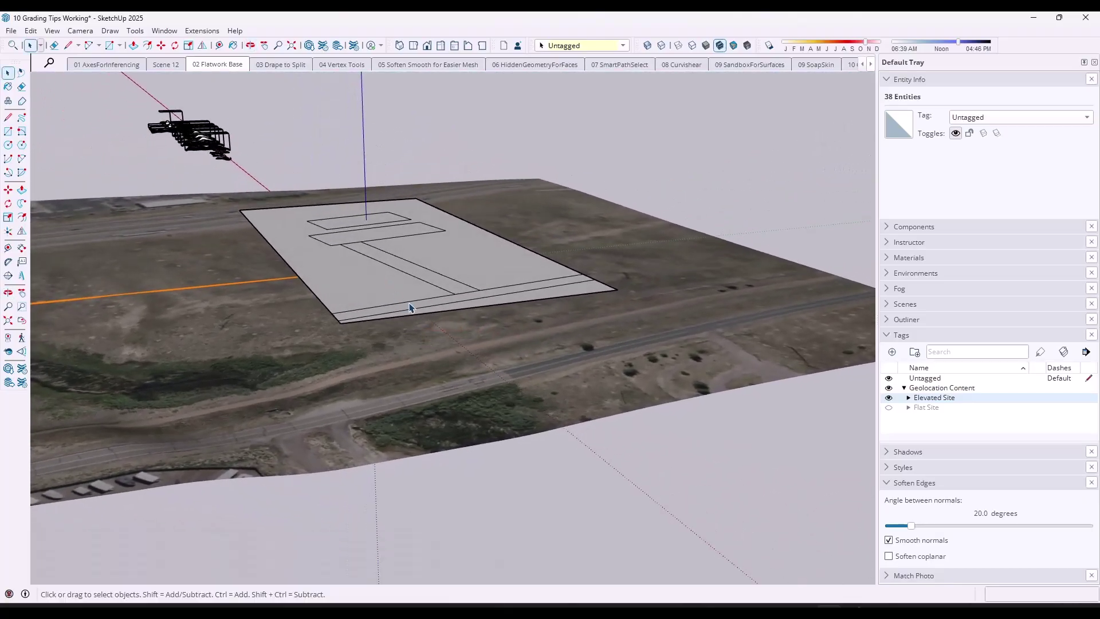
right_click(1056, 53)
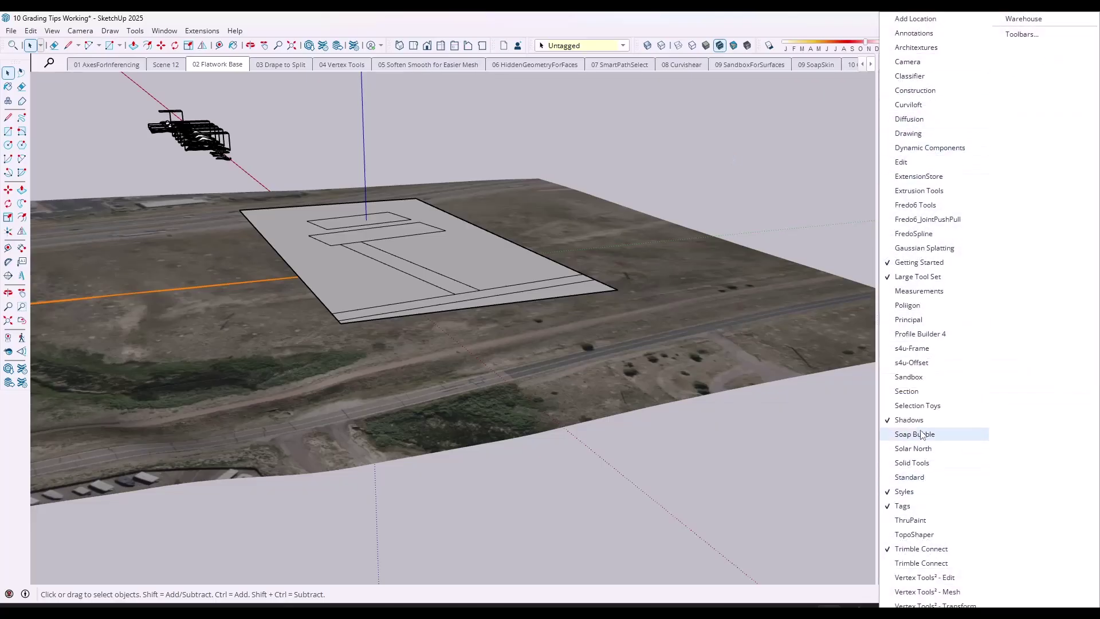
left_click(911, 377)
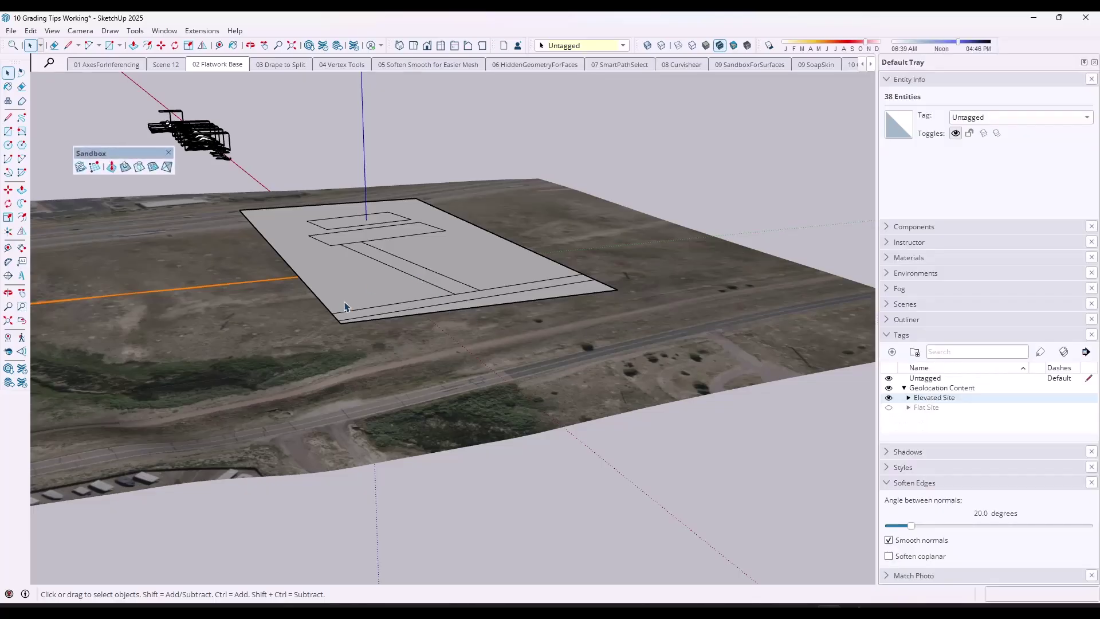
Drape the two building pads, the connecting path and the road strip faces from the raised flatwork onto the elevated terrain
left_click(456, 385)
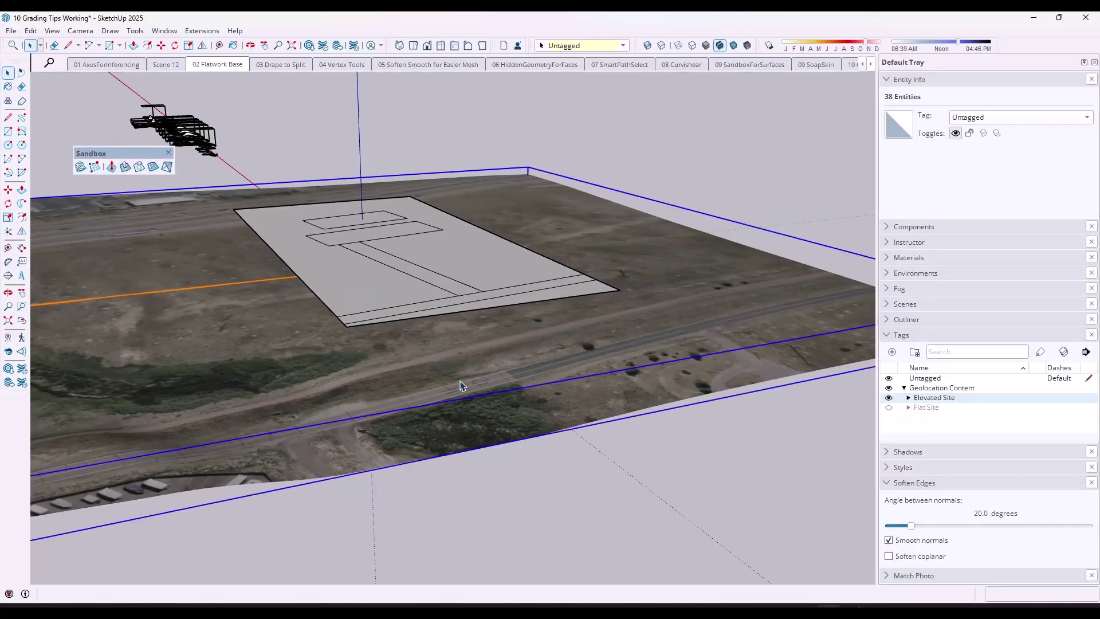
middle_click_drag(459, 385, 448, 348)
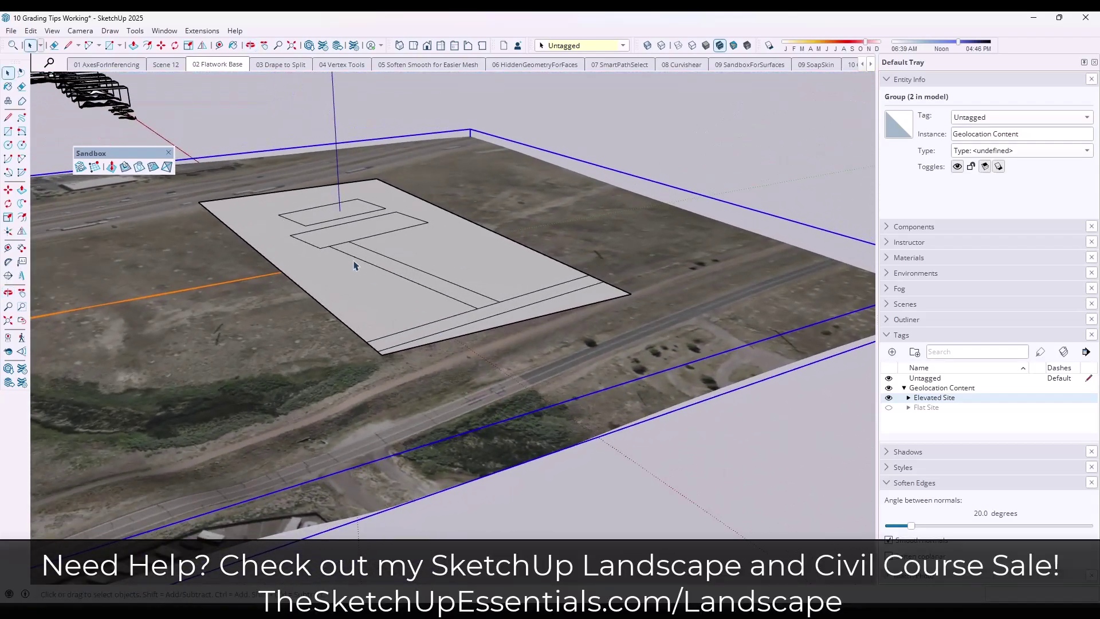
left_click(325, 216)
left_click(351, 235, "shift")
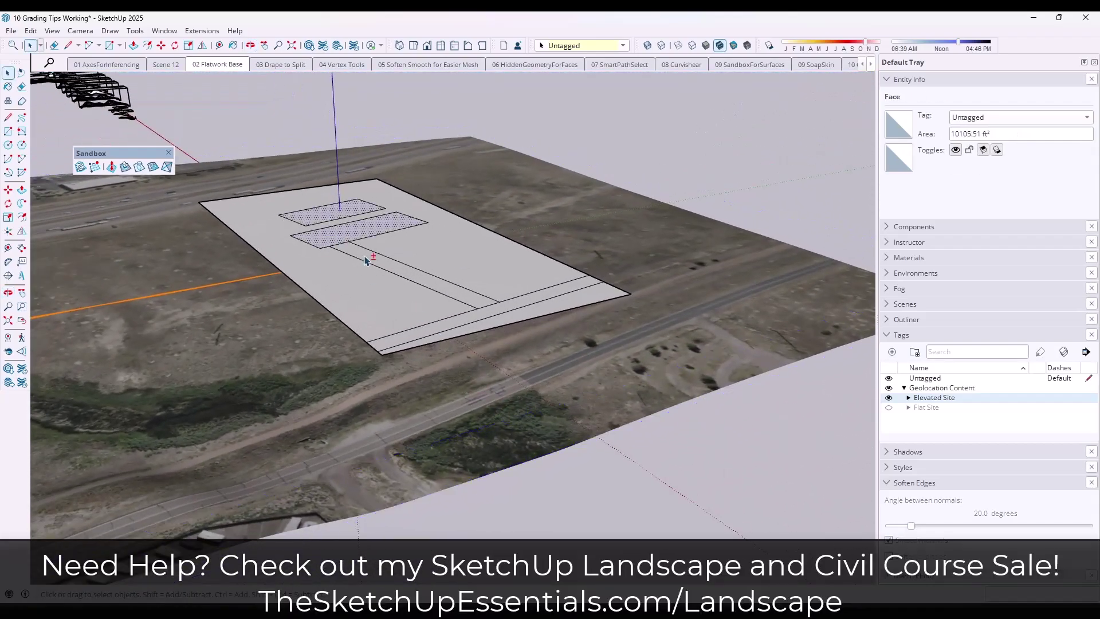
left_click(511, 306, "shift")
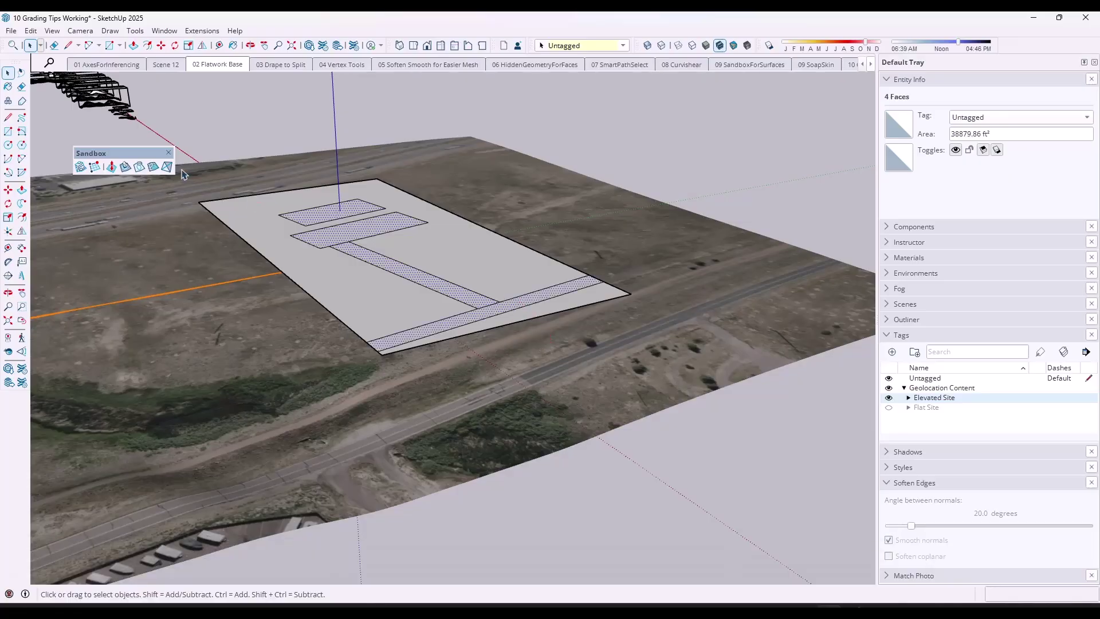
left_click(139, 167)
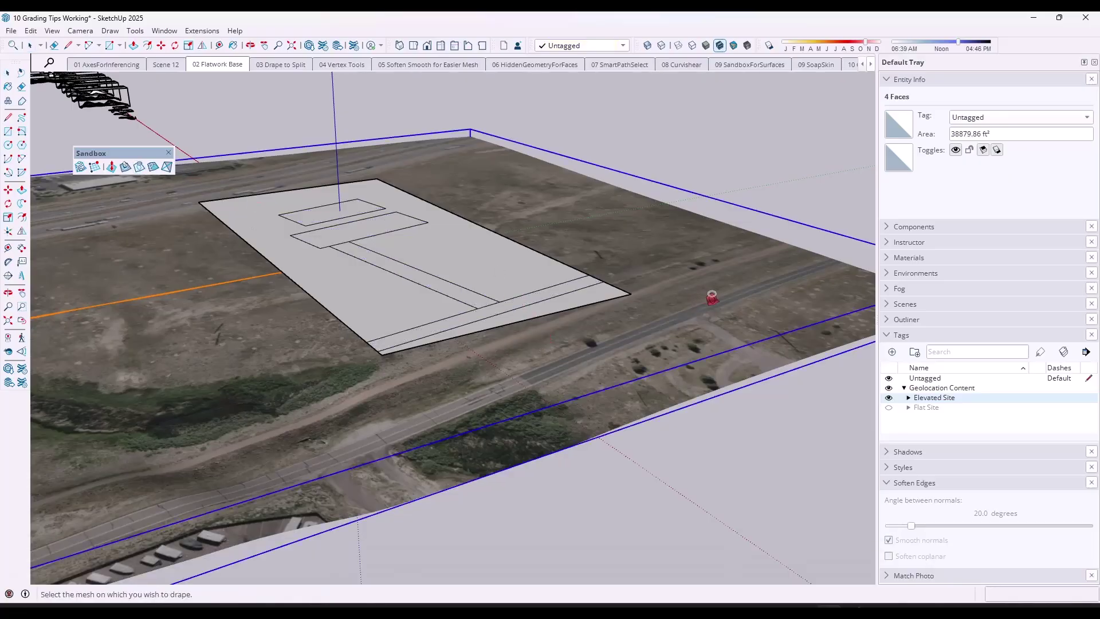
left_click(713, 300)
Display the hidden geometry of the elevated terrain beneath the raised flatwork
middle_click_drag(662, 343, 474, 347)
scroll(474, 346, "up", 5)
middle_click_drag(353, 340, 303, 323)
left_click(52, 32)
left_click(63, 74)
Examine how the draped pad, path and road outlines cut across the terrain's triangulated mesh
scroll(465, 383, "up", 5)
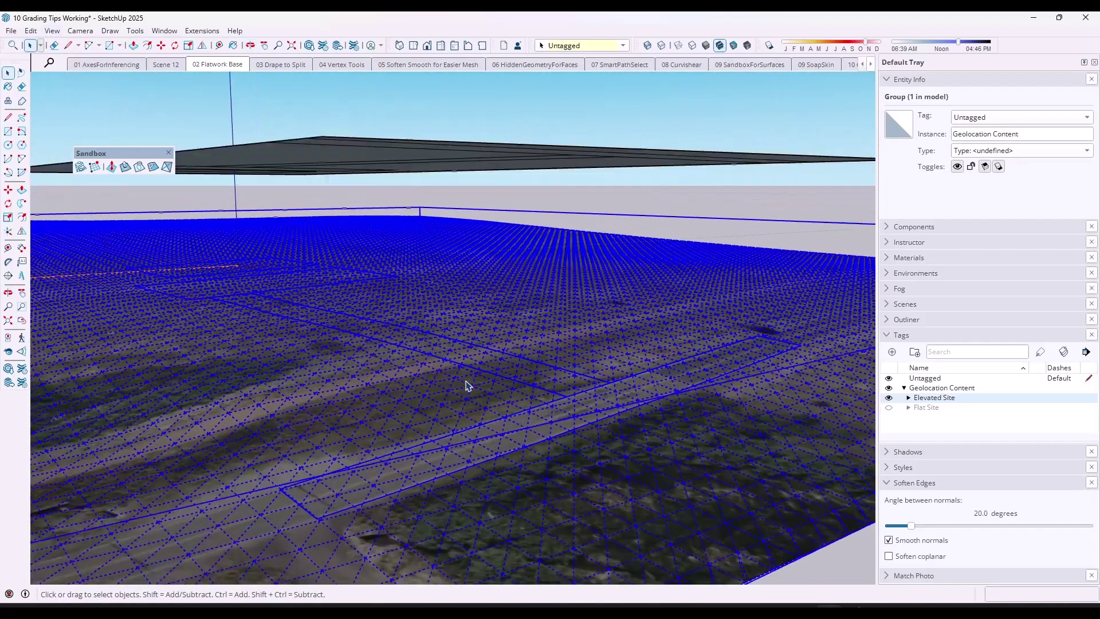
middle_click_drag(465, 383, 303, 273)
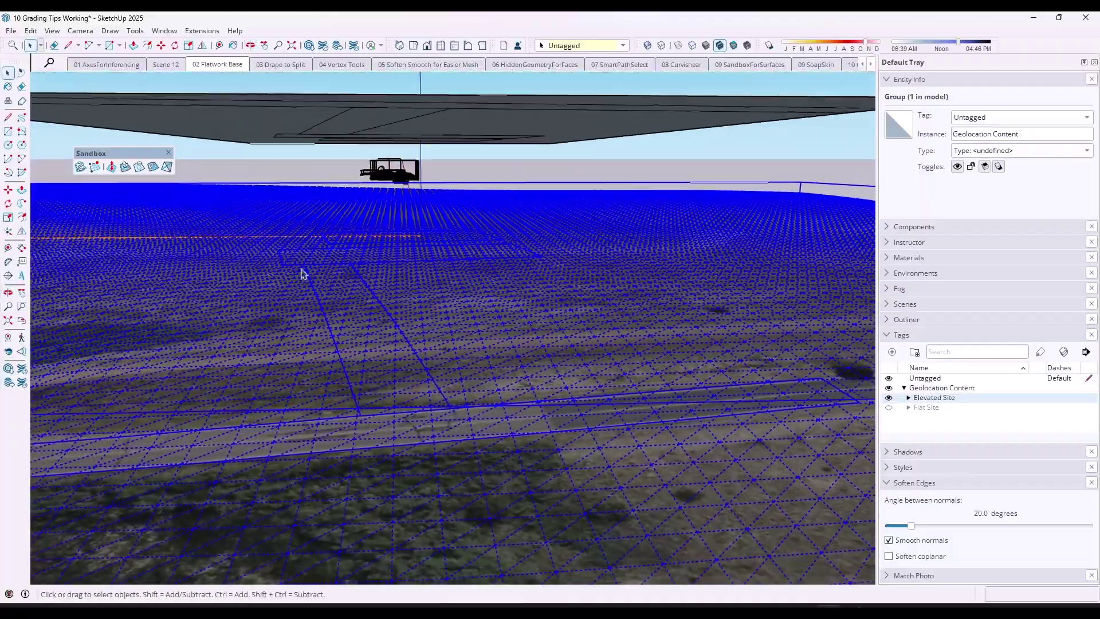
middle_click_drag(378, 396, 450, 373)
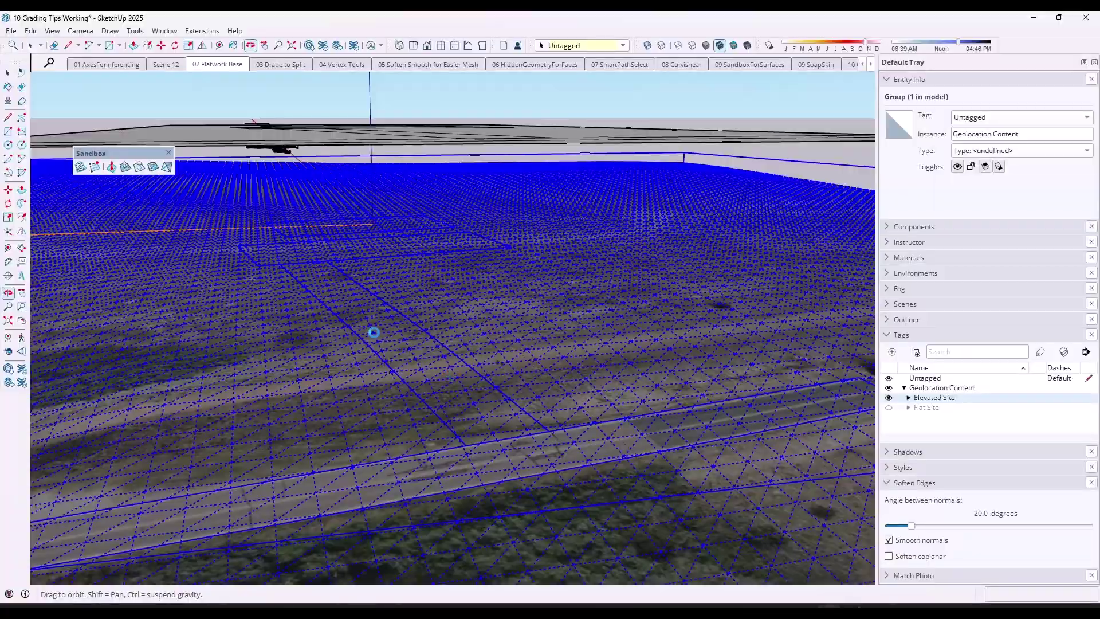
middle_click_drag(374, 333, 372, 331)
middle_click_drag(508, 415, 447, 318)
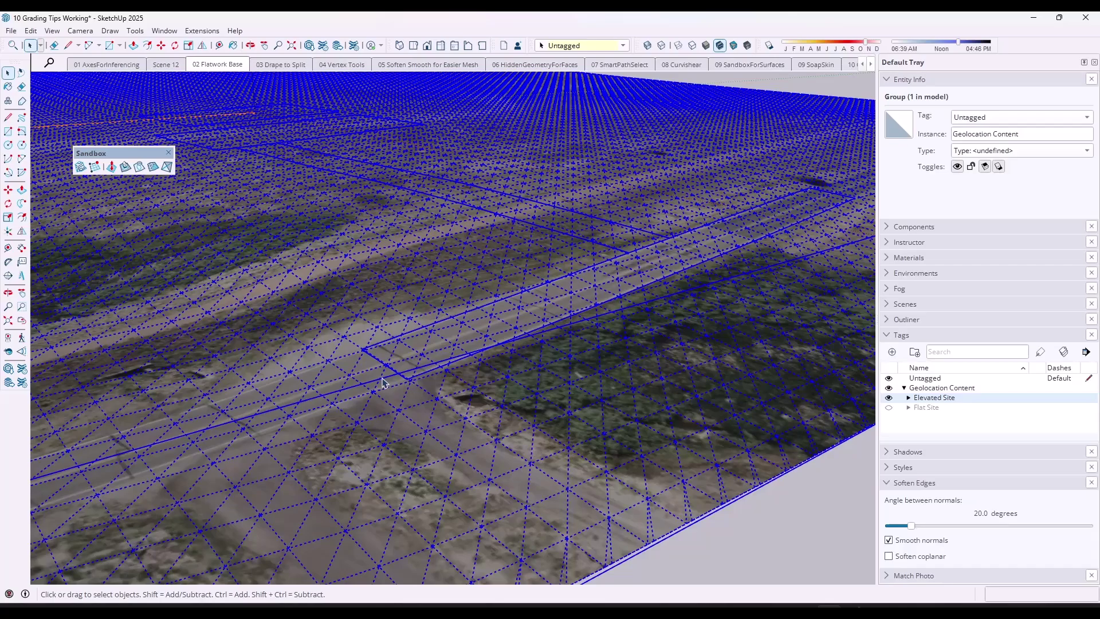
scroll(470, 361, "down", 3)
middle_click_drag(520, 319, 494, 342)
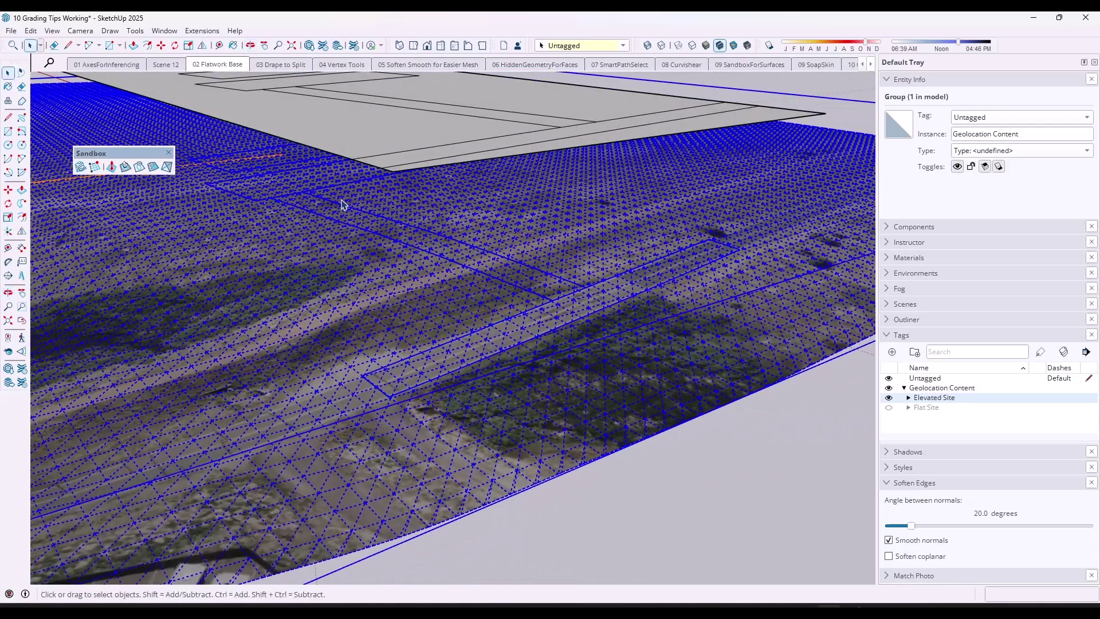
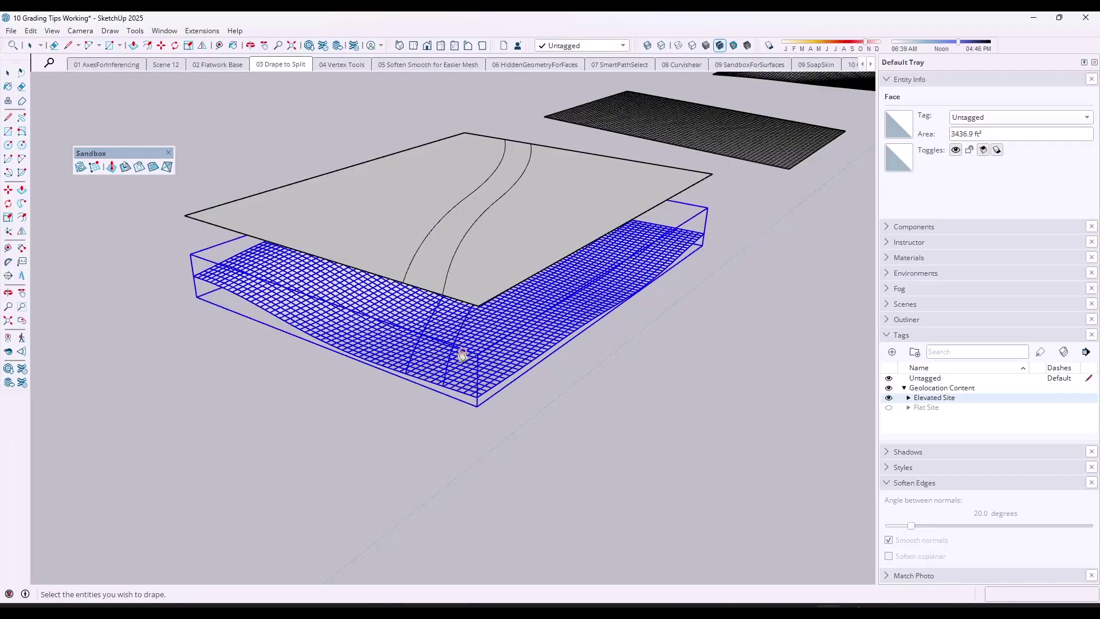
Drape the curved road strip from the raised flat surface onto the elevated gridded terrain and select the terrain group
left_click(481, 345)
middle_click_drag(481, 345, 439, 325)
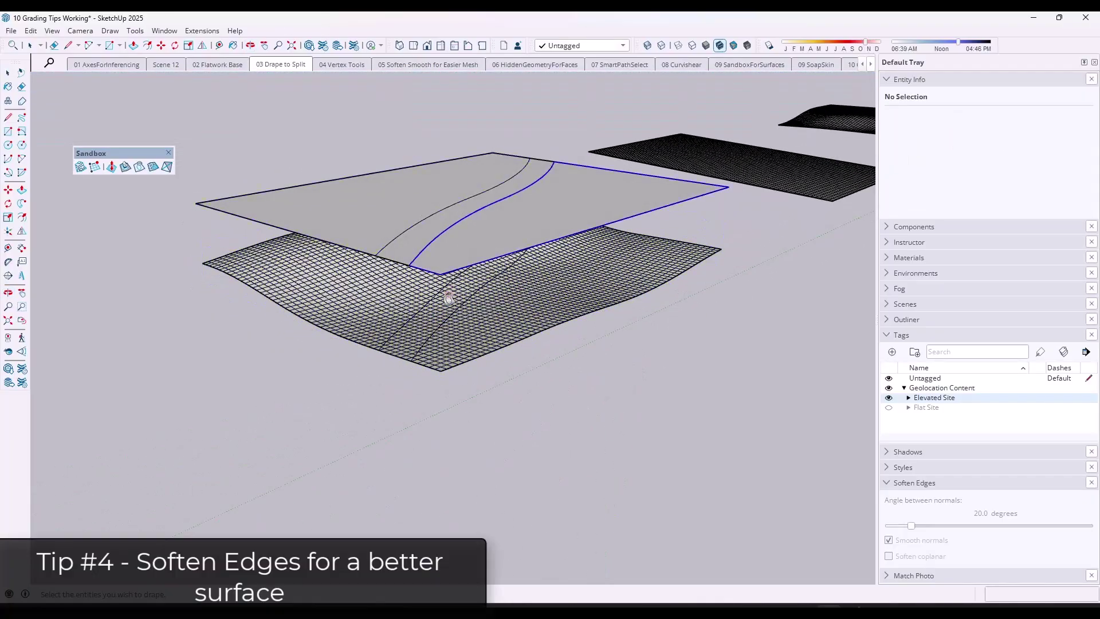
key("space")
left_click(476, 331)
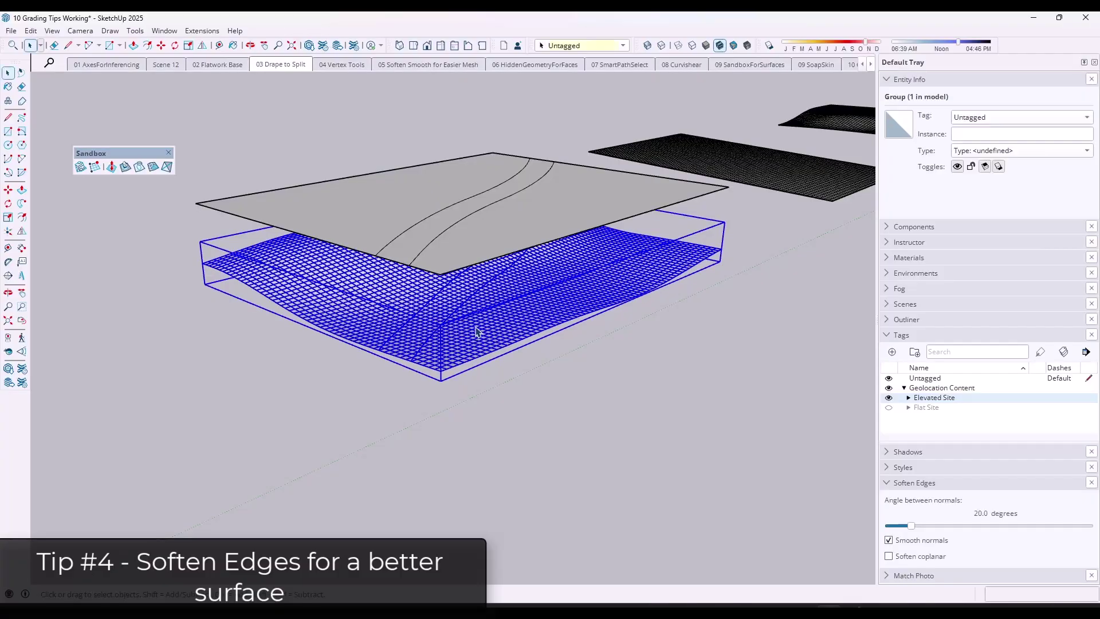
Raise the entire flat site surface about 33' 11" along the blue axis above the terrain
triple_click(485, 238)
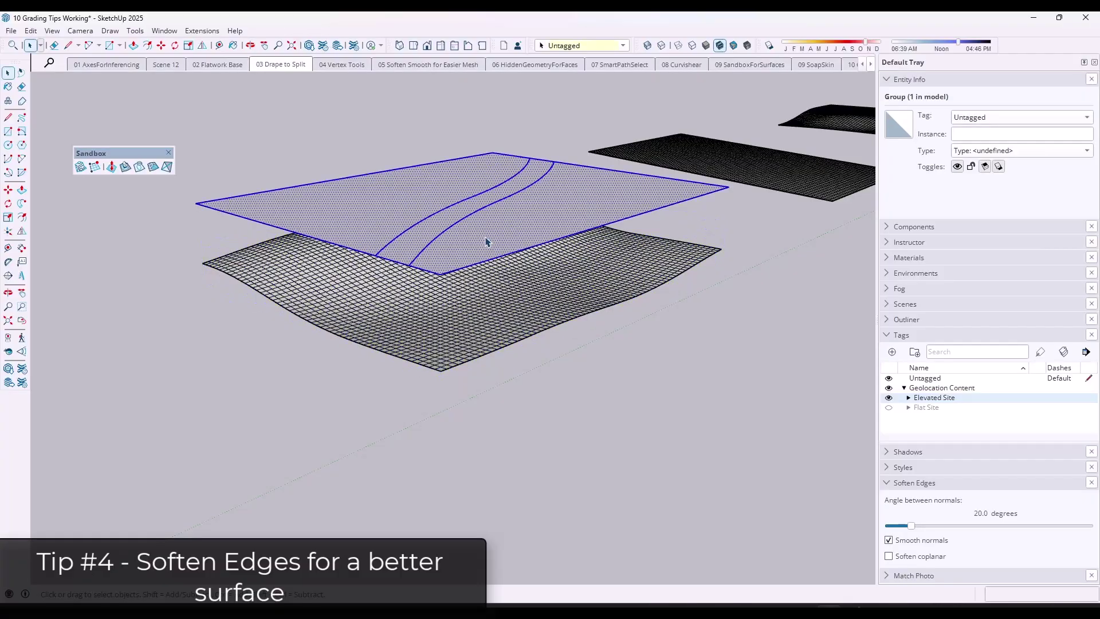
key("m")
left_click(484, 237)
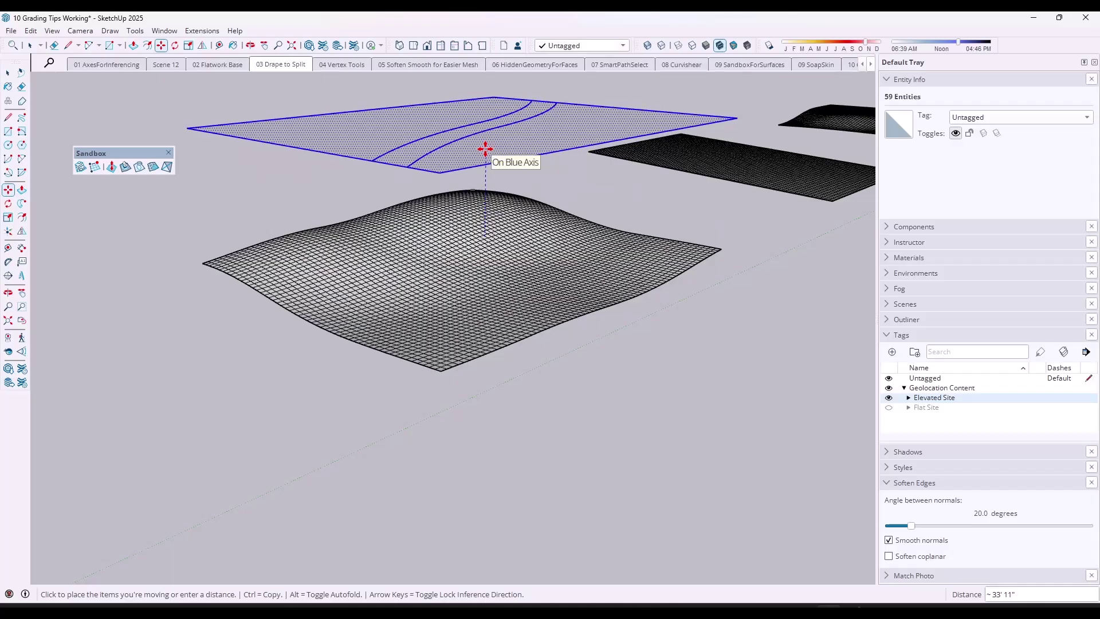
left_click(485, 149)
key("space")
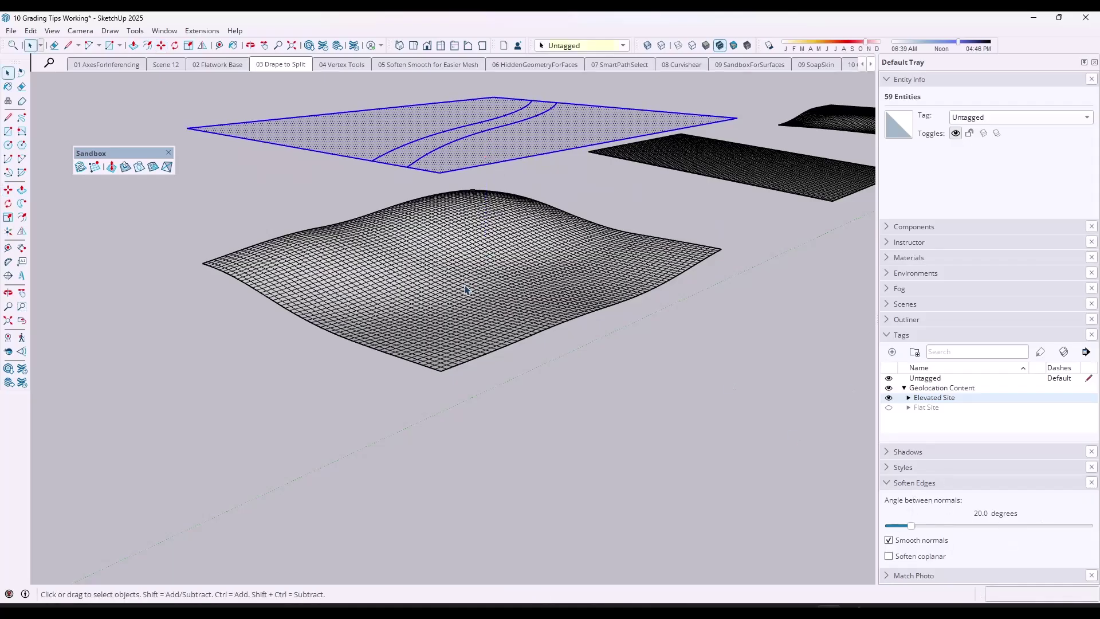
Drape the curved road strip face onto the unsoftened terrain mesh and open the terrain group for inspection
left_click(413, 152)
left_click(140, 166)
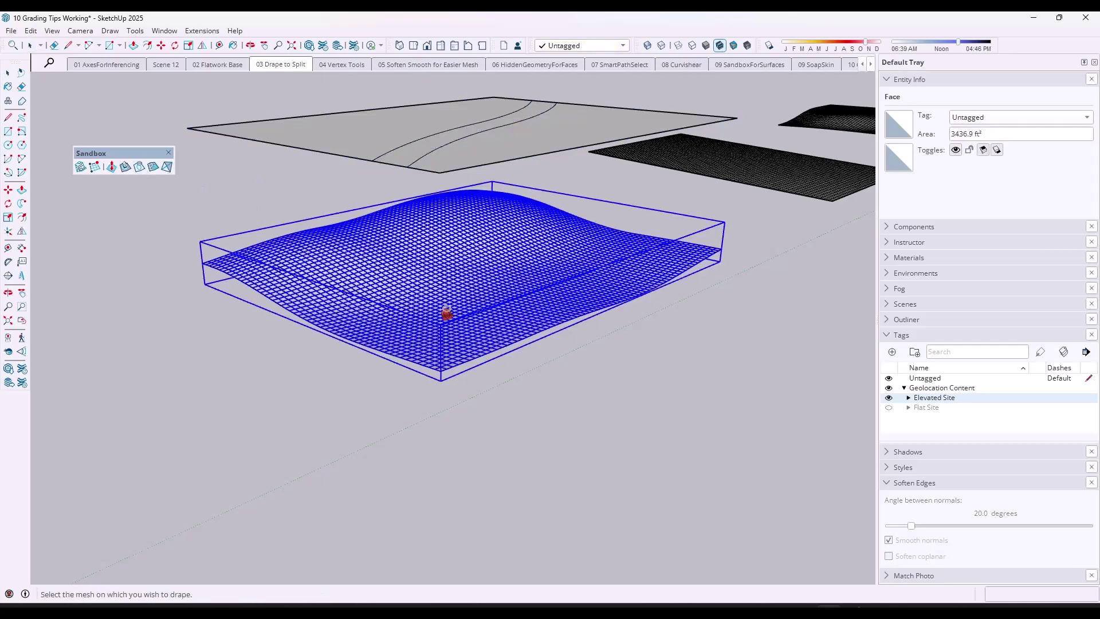
left_click(447, 313)
left_click(431, 315)
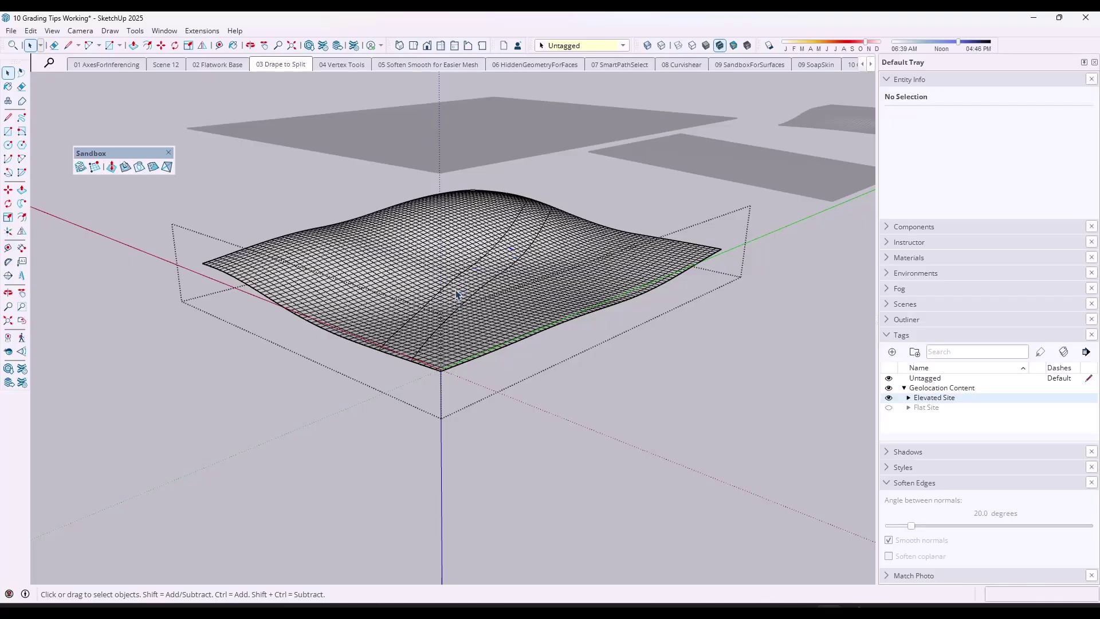
Leave the terrain group and undo the road strip drape on the unsoftened mesh
left_click(673, 402)
key("ctrl+z")
key("ctrl+z")
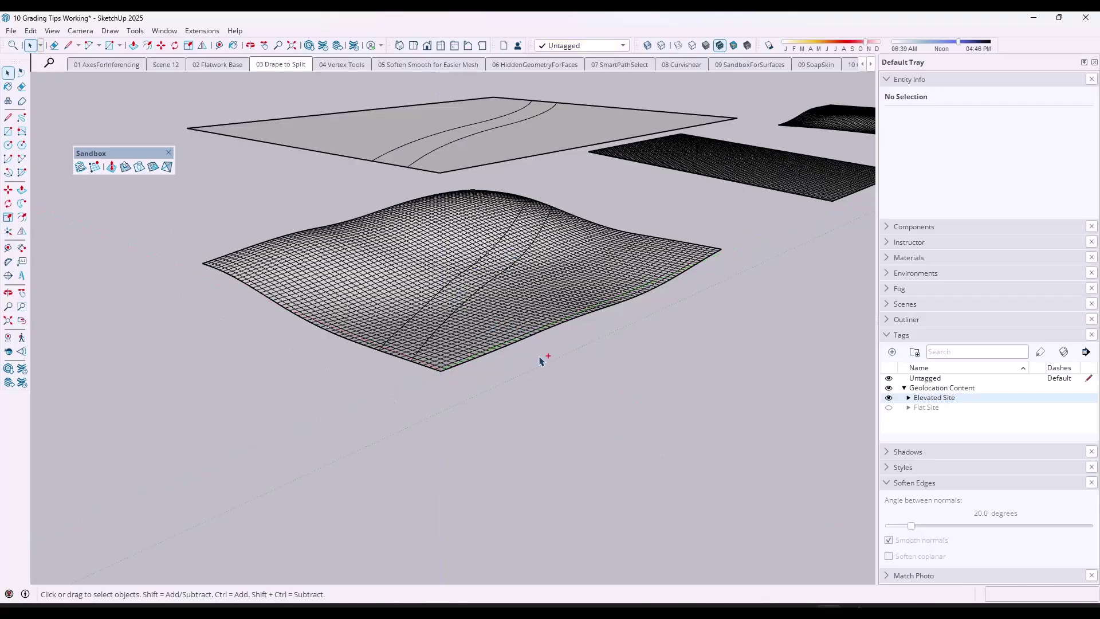
key("ctrl+z")
Soften the terrain group's mesh edges at 20 degrees with coplanar edges included
left_click(462, 301)
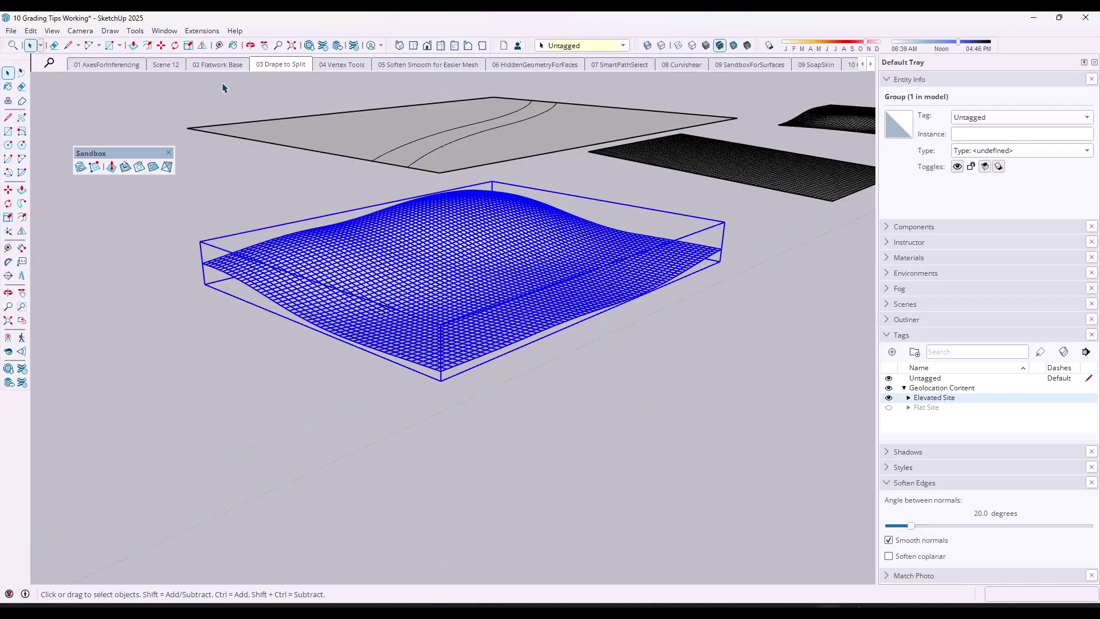
left_click(165, 30)
mouse_move(229, 45)
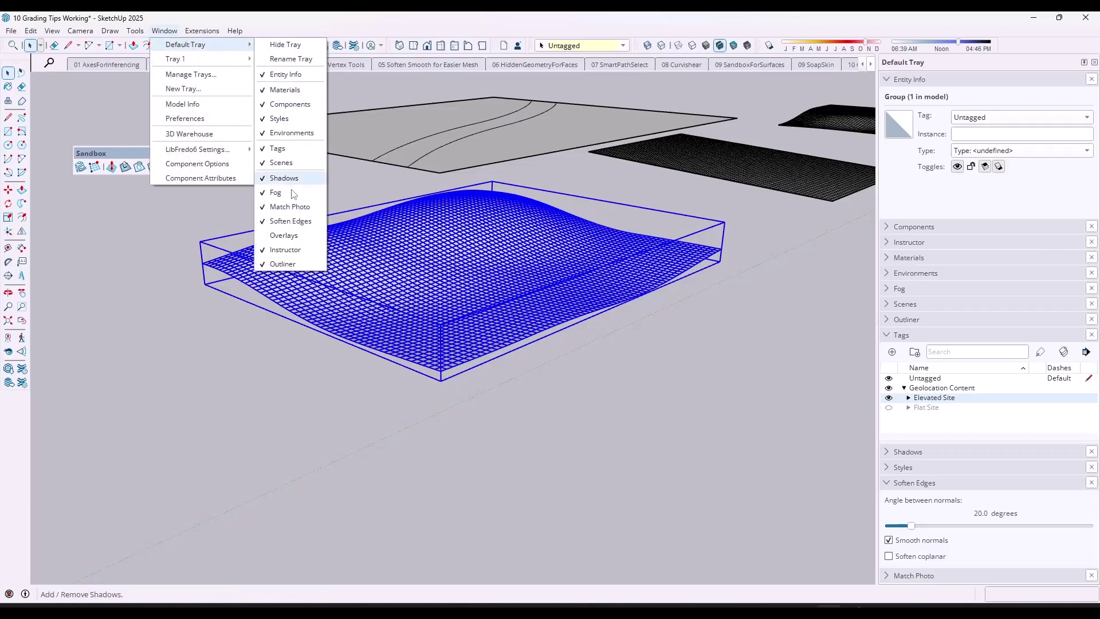
left_click(889, 557)
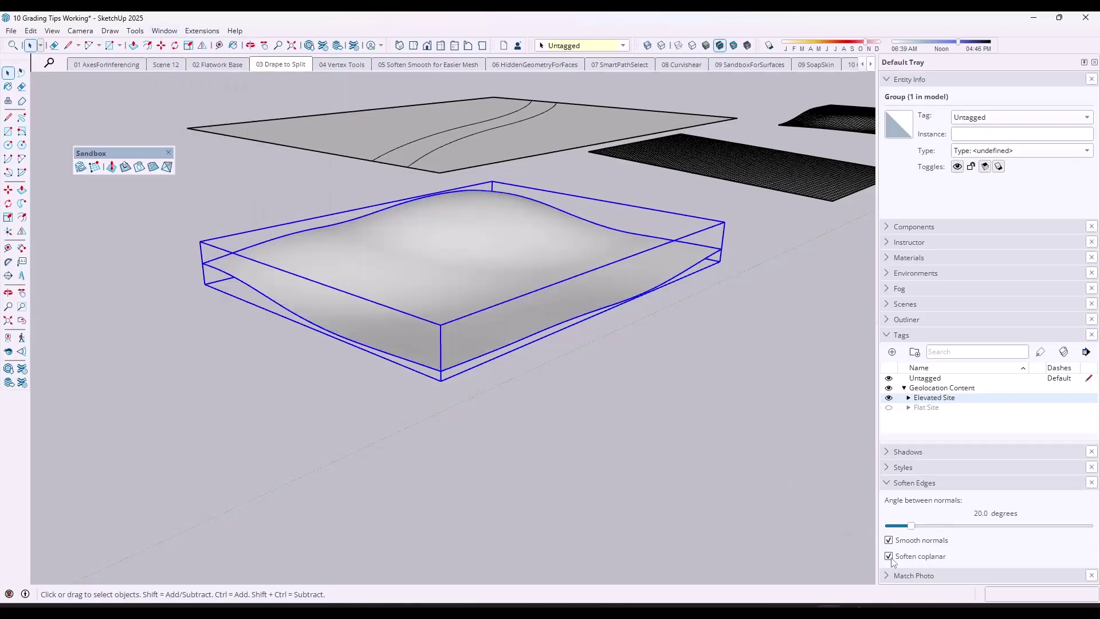
Drape the curved road strip face onto the softened terrain
mouse_move(560, 382)
middle_mouse_down()
mouse_move(560, 400)
mouse_move(562, 387)
middle_mouse_up()
left_click(402, 162)
left_click(140, 168)
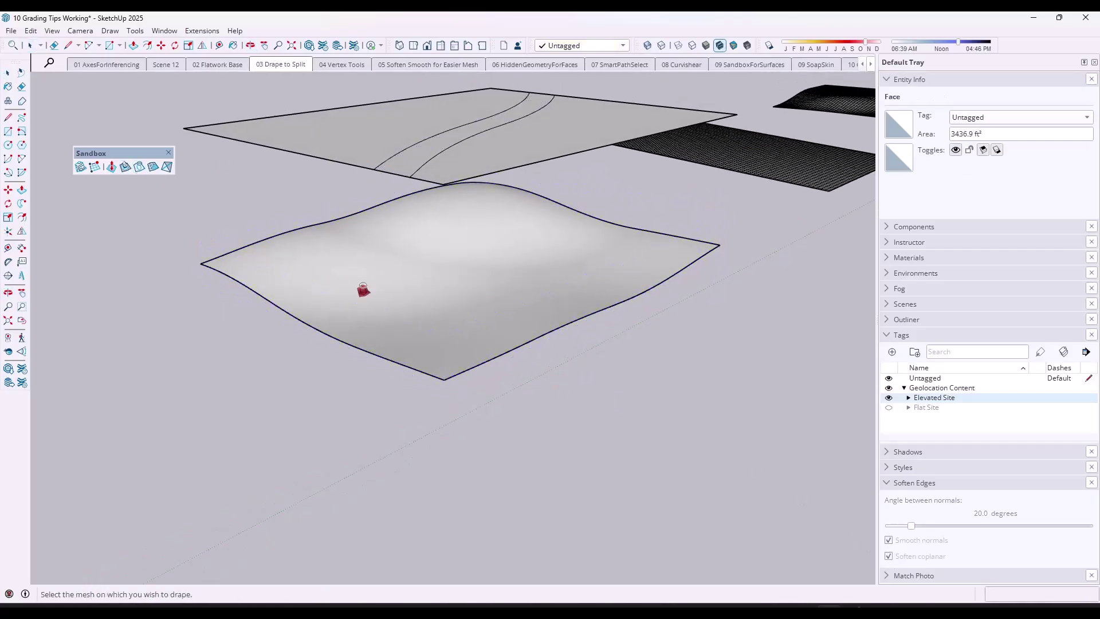
left_click(402, 299)
key("space")
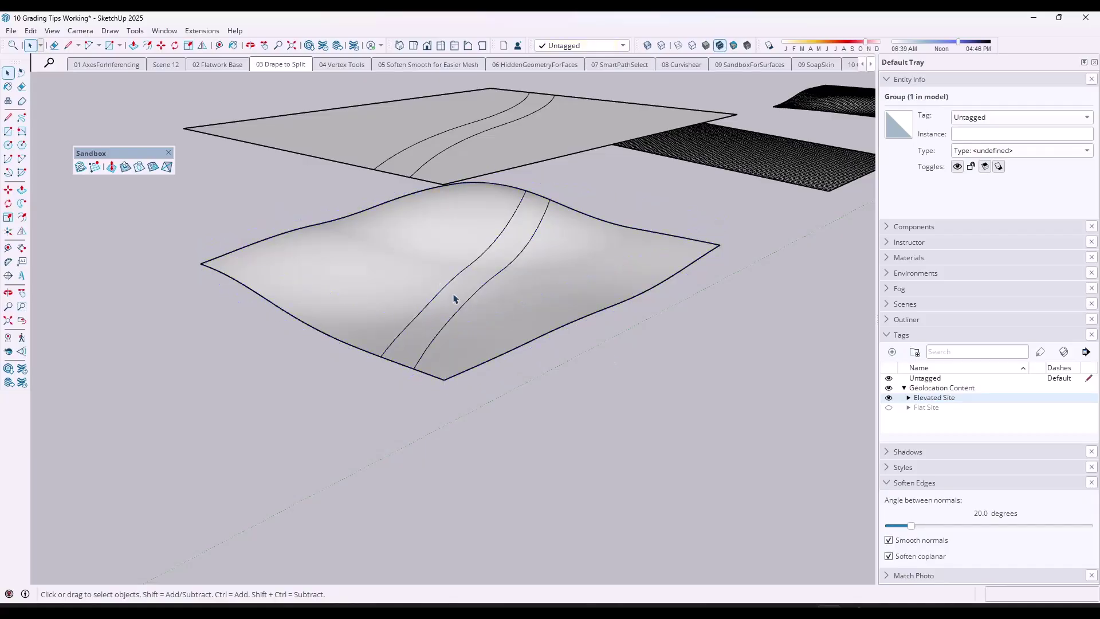
Examine how the draped road edges divide the softened terrain by selecting the road strip and the surfaces on either side
double_click(461, 305)
left_click(461, 305)
left_click(522, 311)
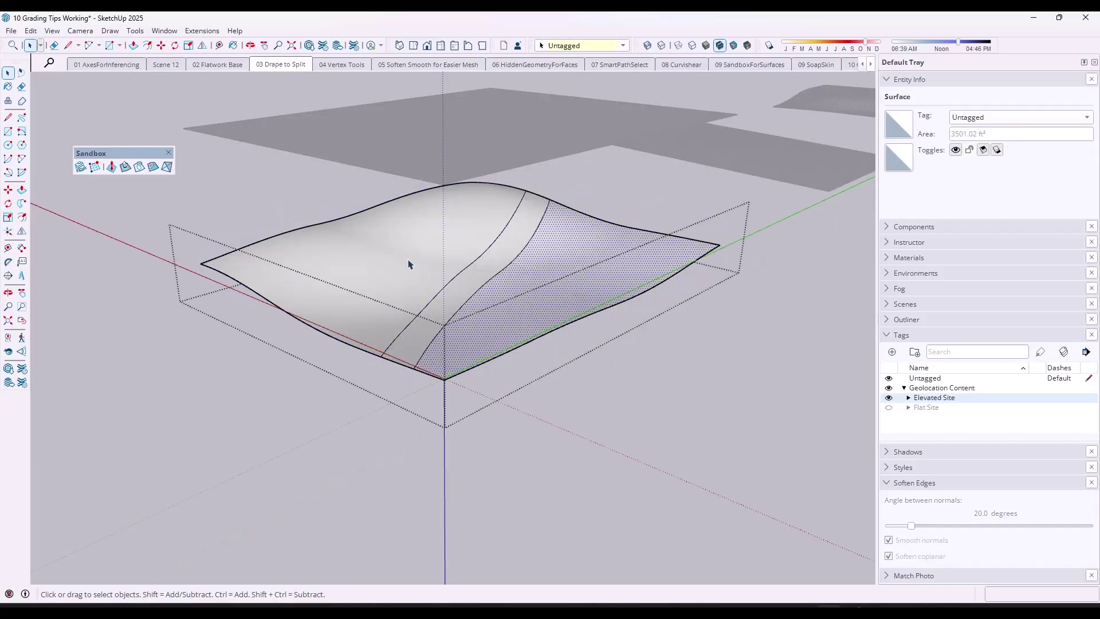
left_click(408, 260)
left_click(456, 293)
left_click(523, 297)
left_click(477, 274)
left_click(436, 258)
left_click(515, 308)
left_click(479, 281)
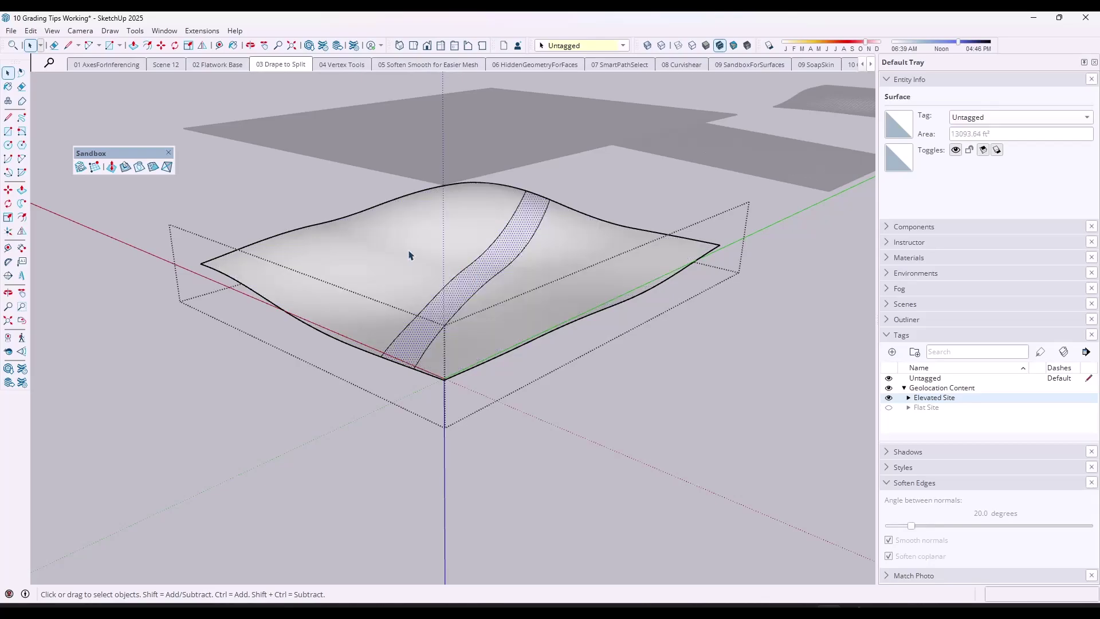
left_click(435, 254)
middle_click_drag(520, 277, 451, 295)
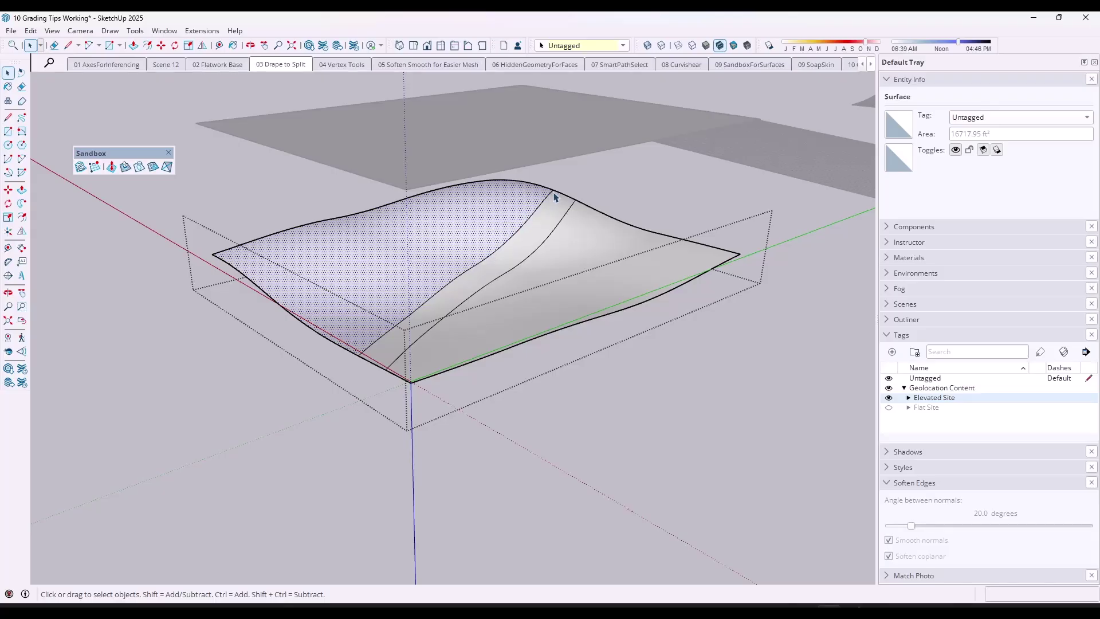
Try deleting the road strip surface from the terrain, undo the deletion, and check the adjoining surfaces
left_click(415, 327)
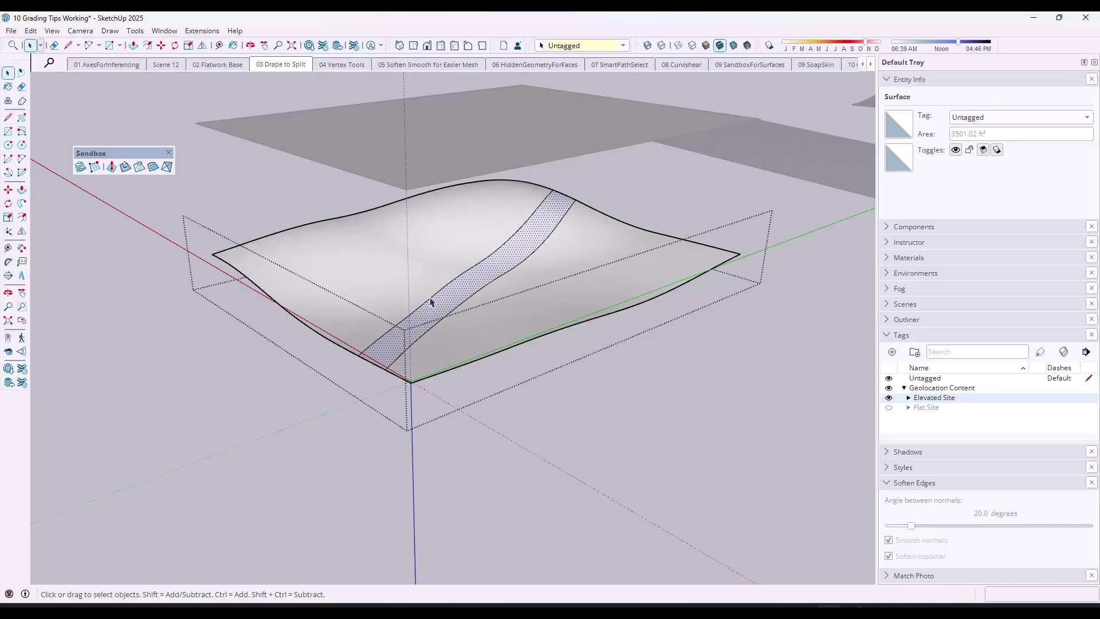
key("Delete")
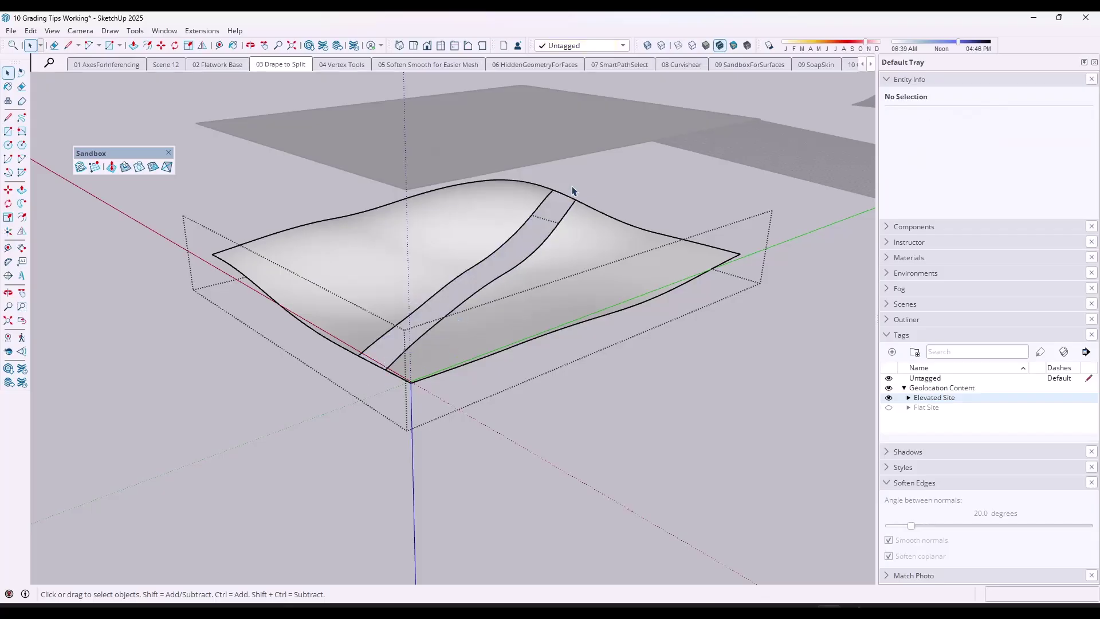
key("ctrl+z")
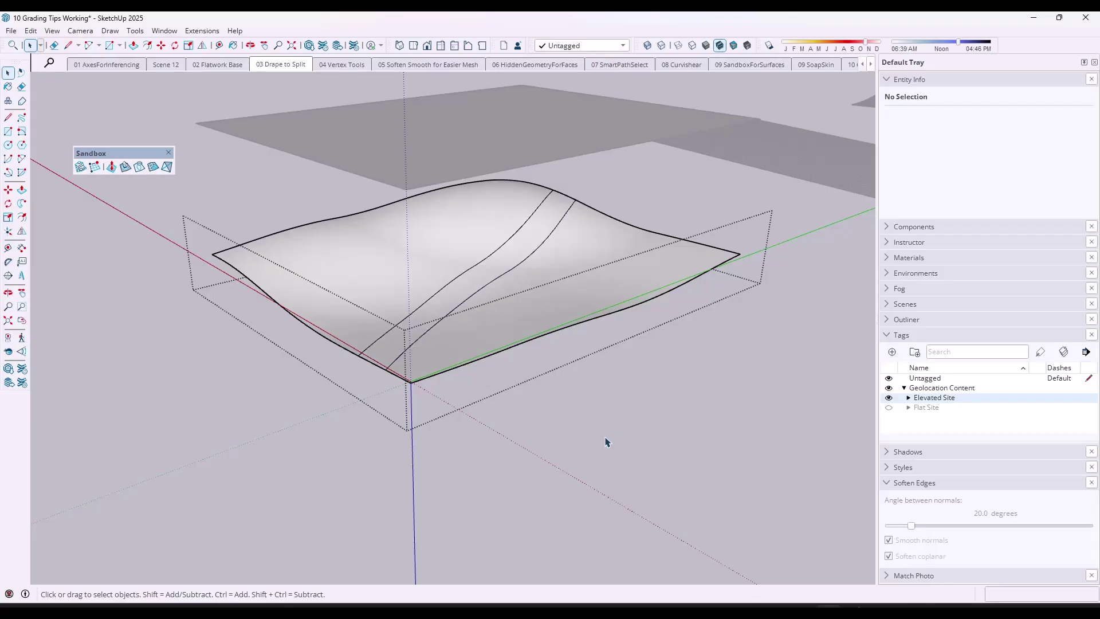
left_click(549, 287)
left_click(523, 238)
left_click(507, 236)
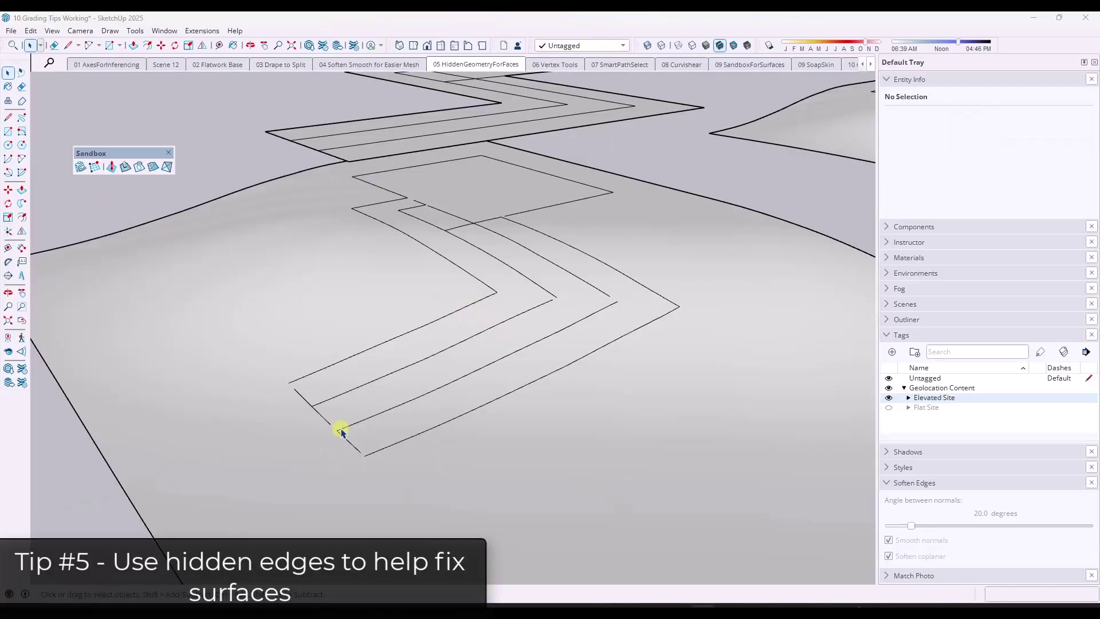
Try to close the gap at the near corner of the draped path outline with a line inside the terrain group
left_click(637, 329)
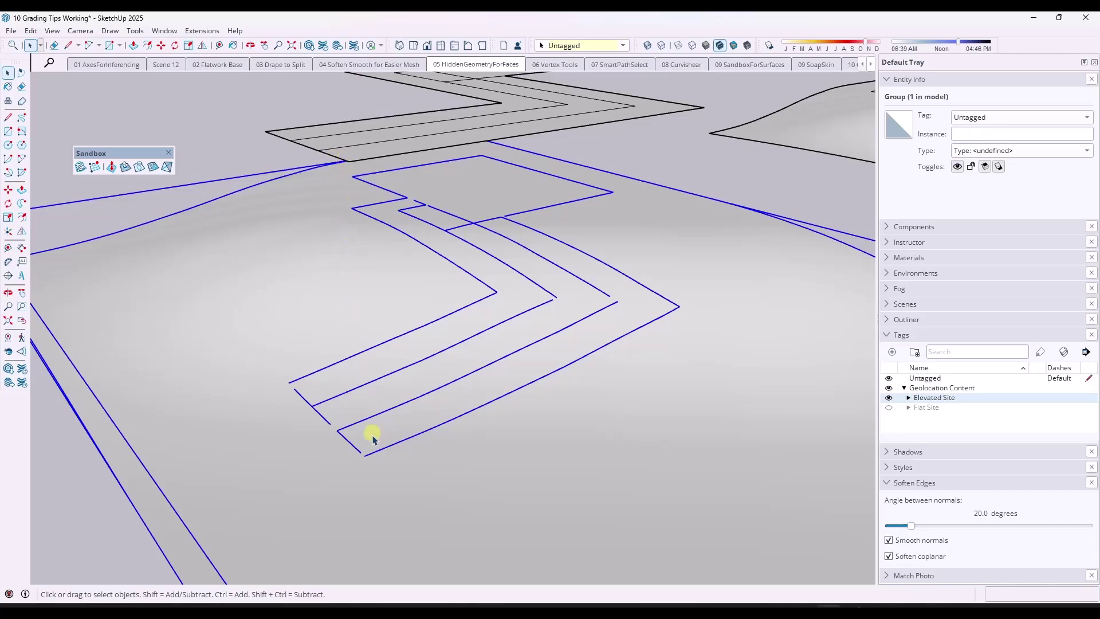
scroll(360, 453, "up", 5)
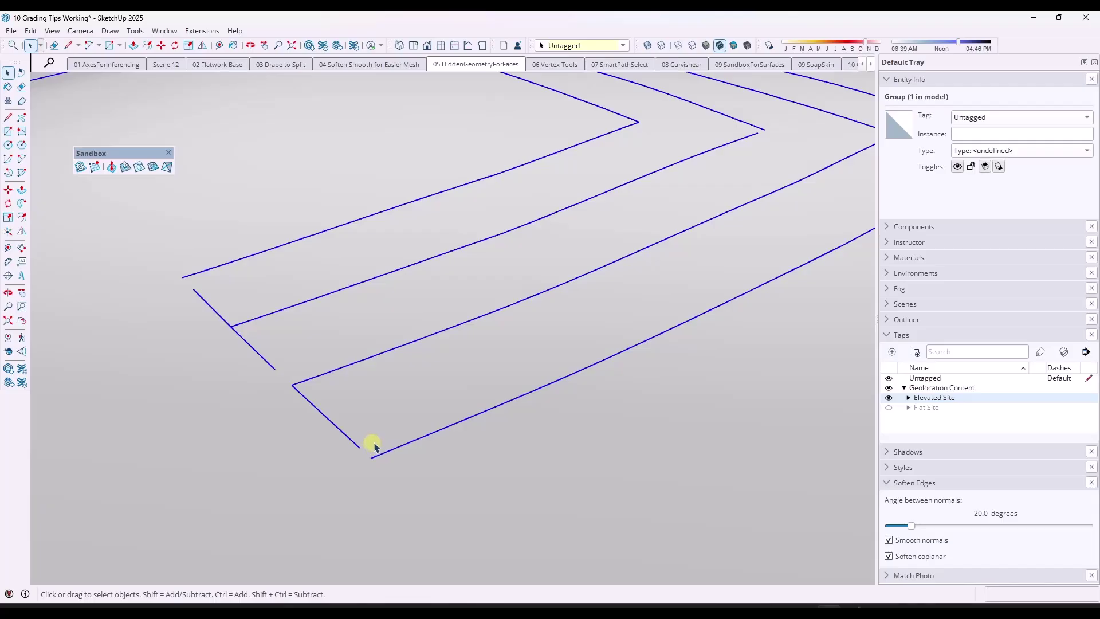
left_click(380, 437)
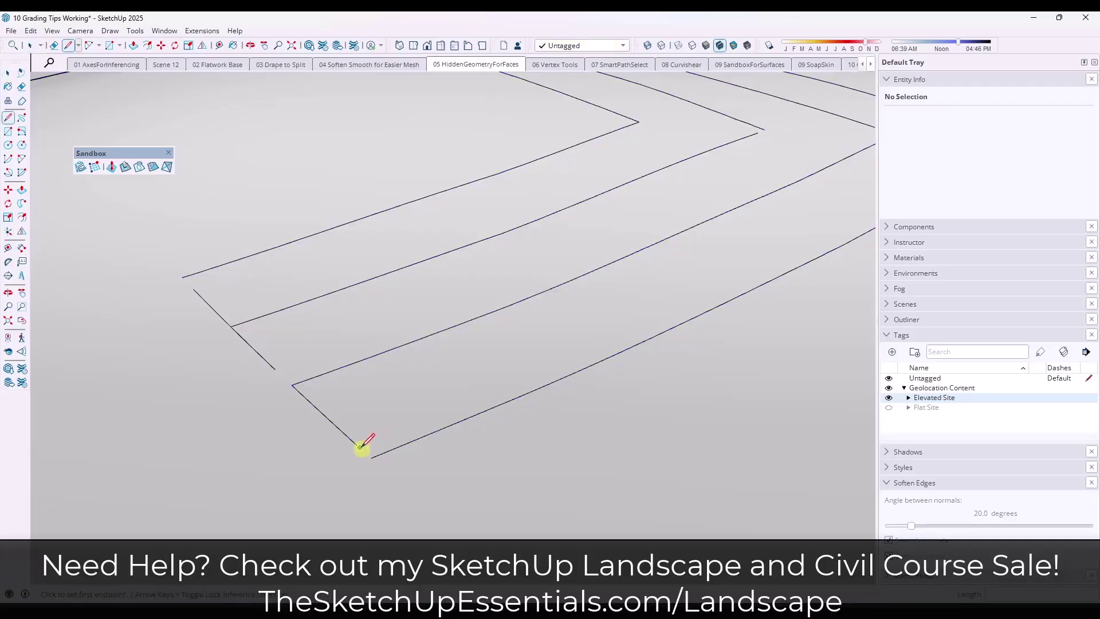
key("space")
key("l")
left_click(359, 447)
left_click(394, 478)
key("space")
Select the unsplit terrain surface around the path outline and display its hidden geometry
left_click(378, 451)
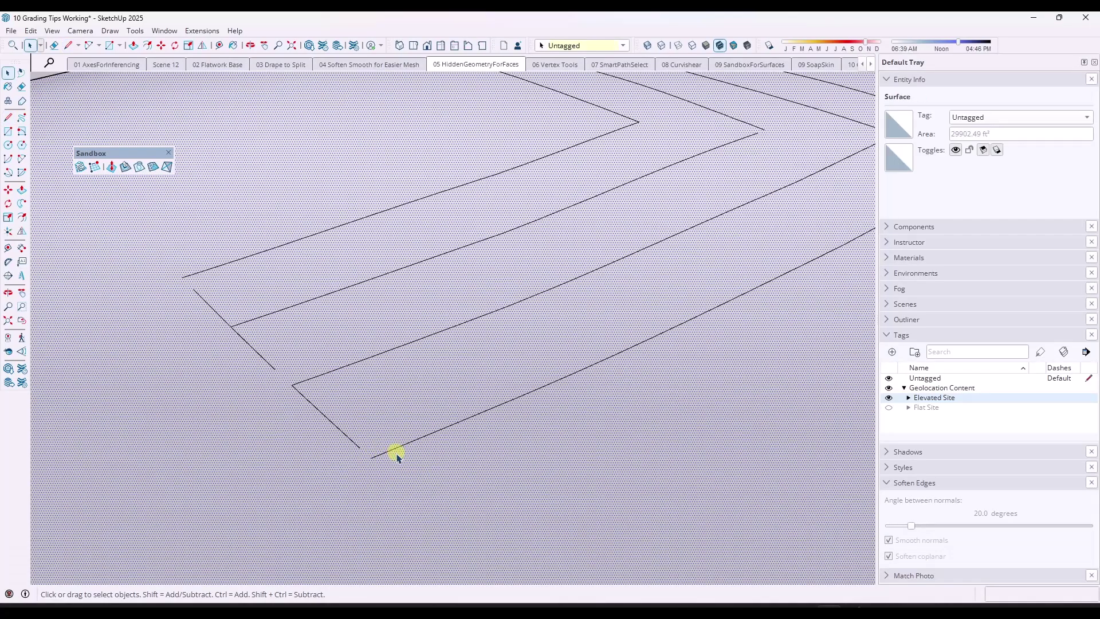
key("ctrl+t")
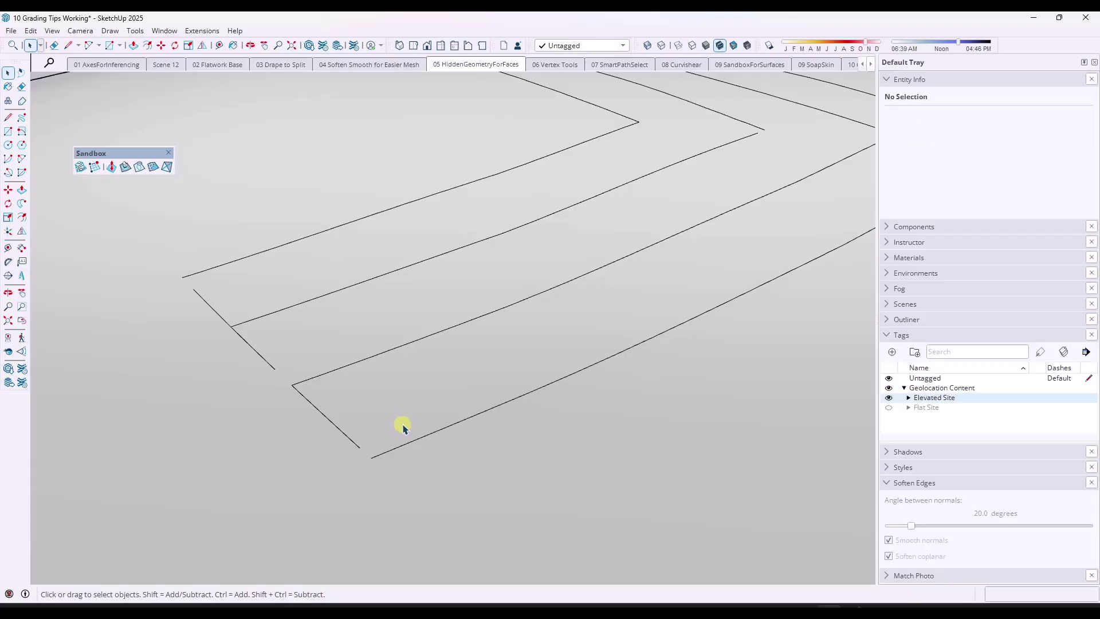
left_click(409, 410)
left_click(409, 413)
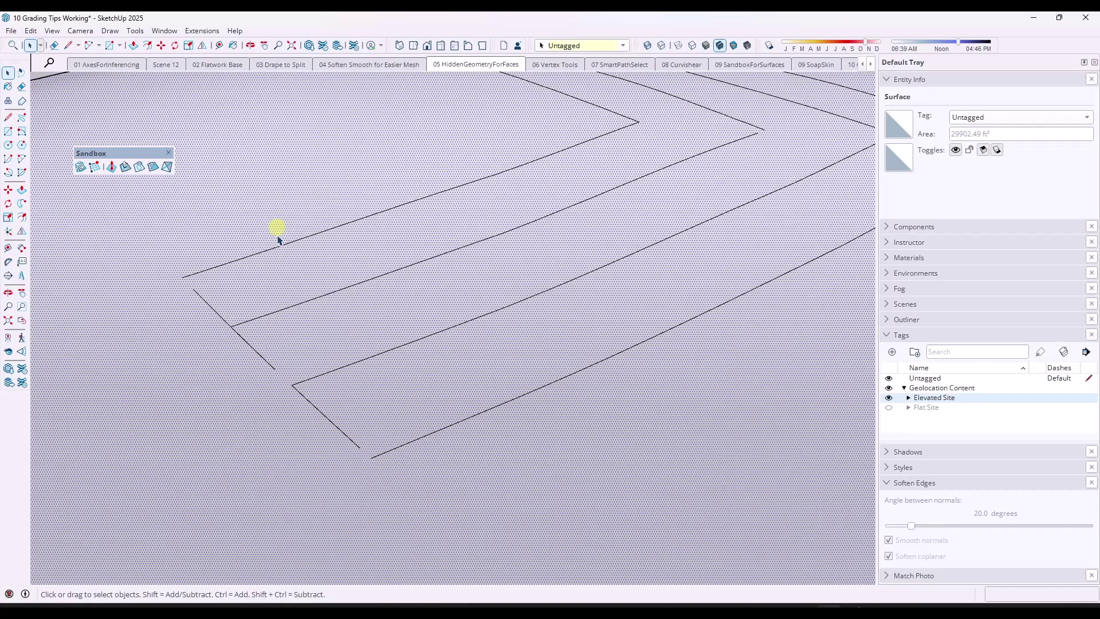
left_click(51, 31)
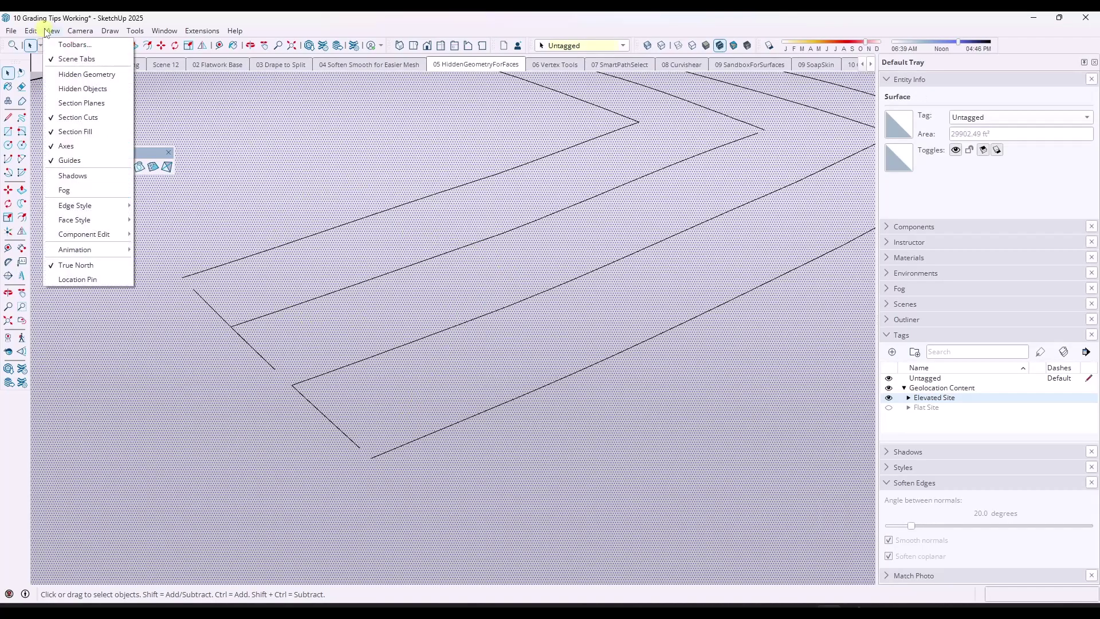
left_click(86, 74)
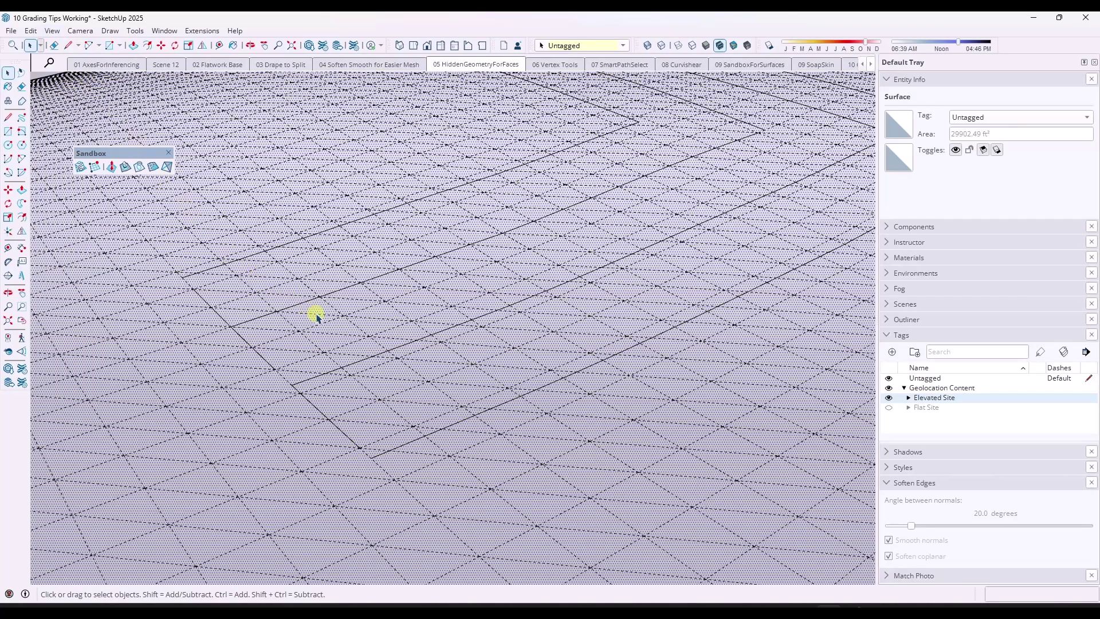
Inspect the individual mesh faces beside the broken end edge of the path outline to locate the missing segment
scroll(295, 393, "up", 5)
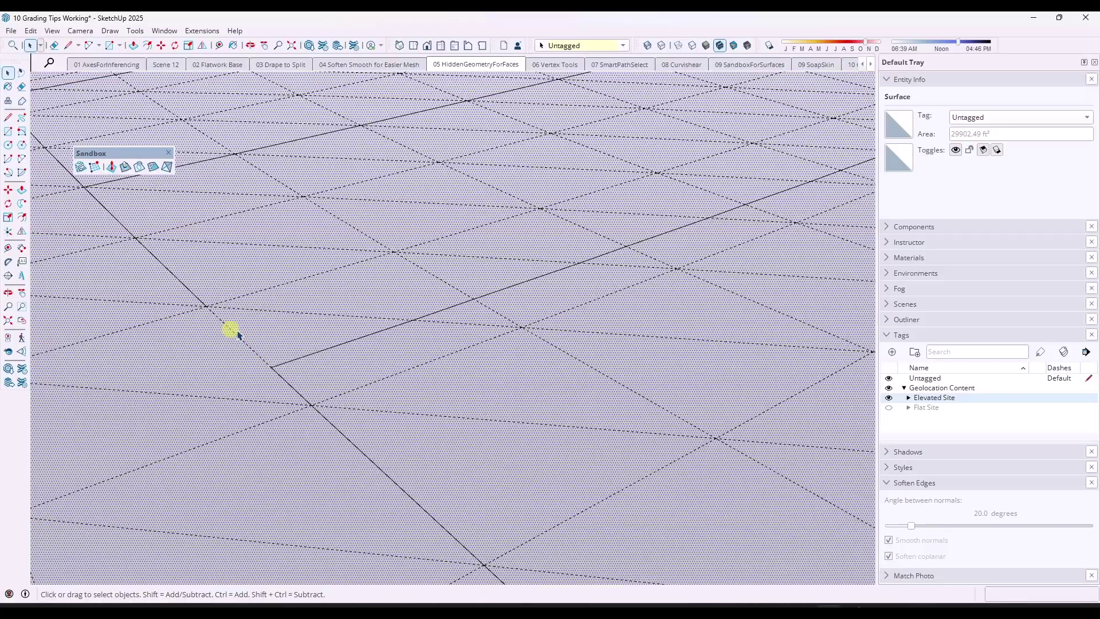
left_click(206, 338)
left_click(330, 290)
left_click(278, 316)
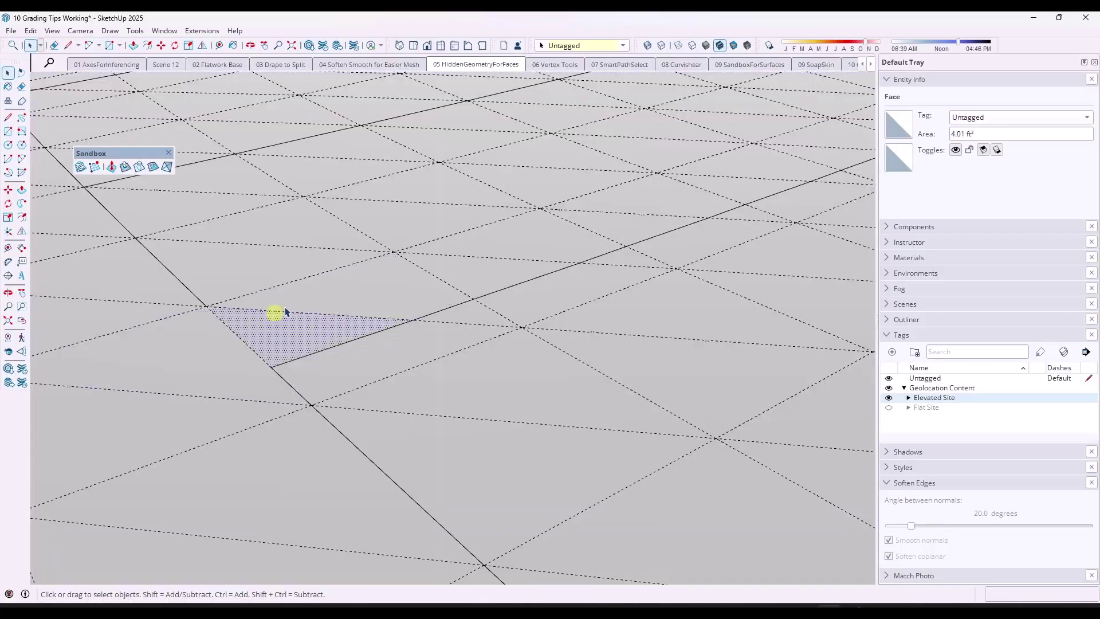
left_click(324, 290)
middle_click_drag(298, 314, 356, 342)
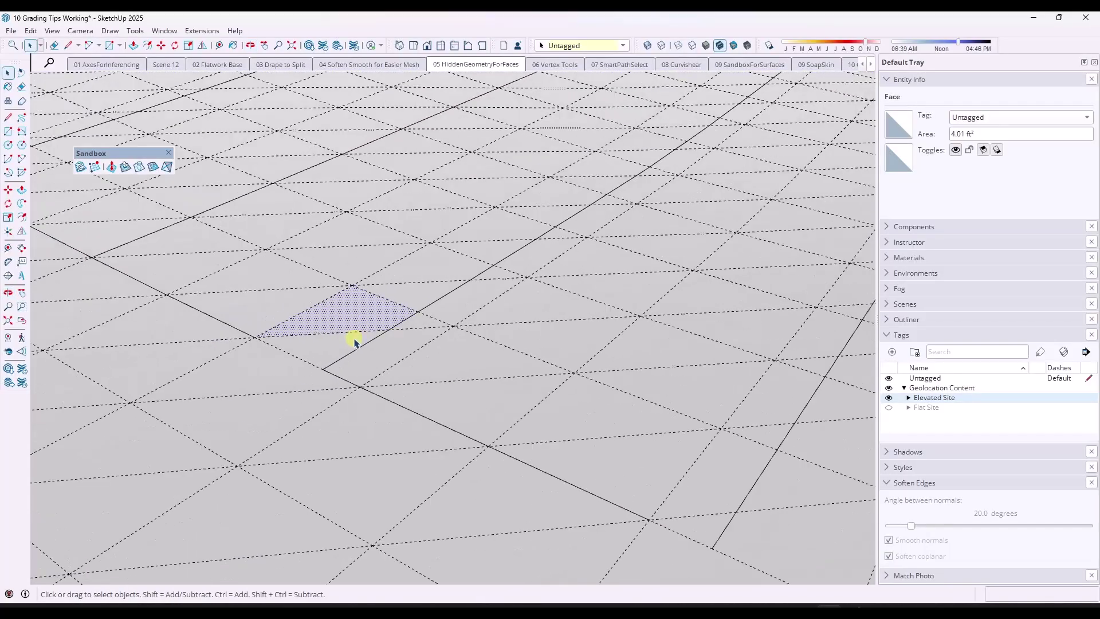
Draw an edge about 2' long to close the middle gap in the path outline's end edge
key("l")
left_click(322, 369)
left_click(255, 338)
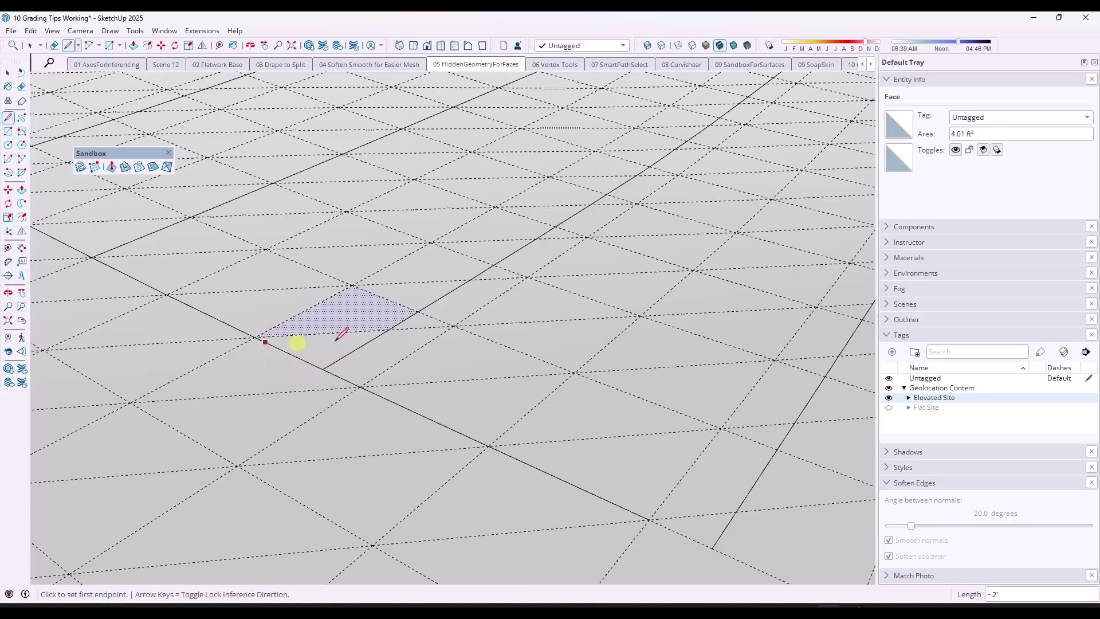
key("space")
scroll(420, 356, "down", 4)
scroll(223, 283, "up", 5)
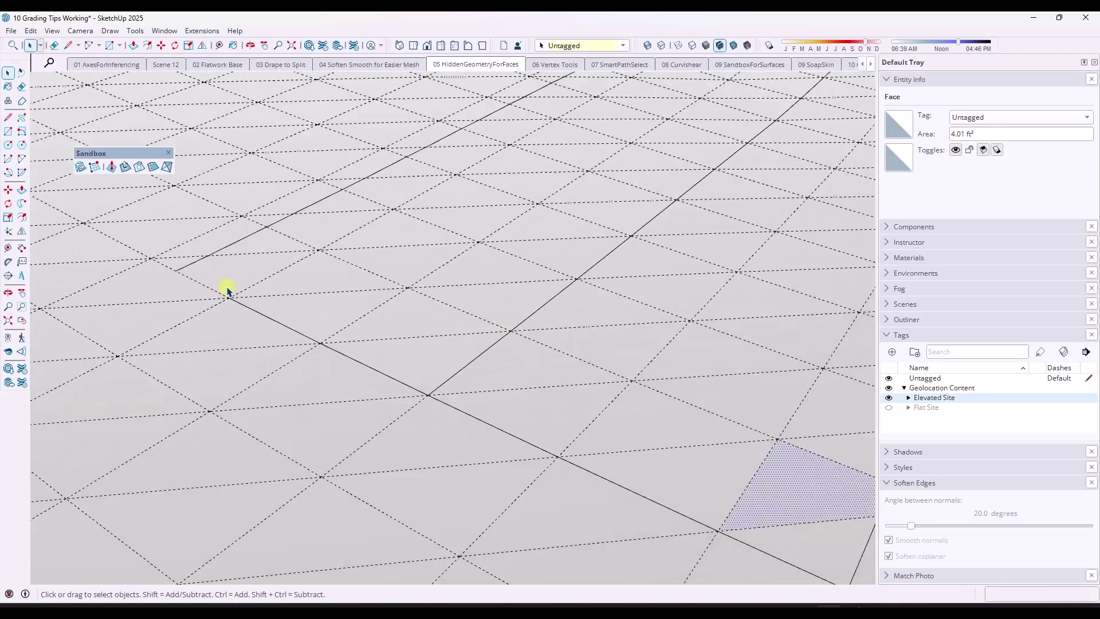
Draw an edge about 2' 1/8" long to close the gap at the far corner of the path outline's end edge
key("l")
left_click(230, 298)
left_click(172, 270)
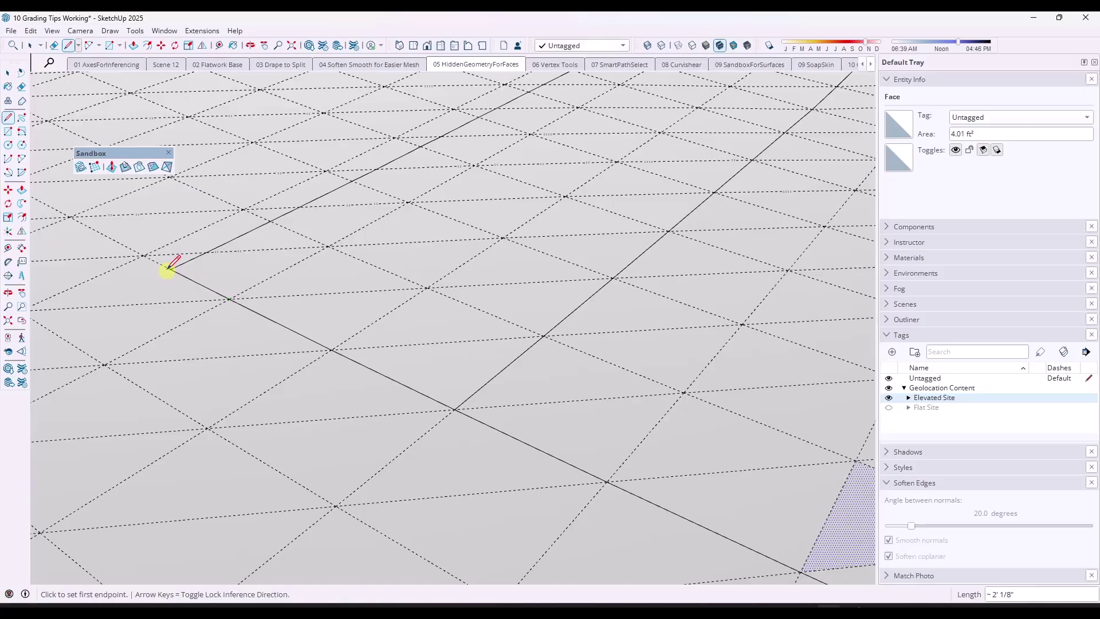
key("space")
scroll(143, 344, "down", 4)
scroll(166, 351, "down", 2)
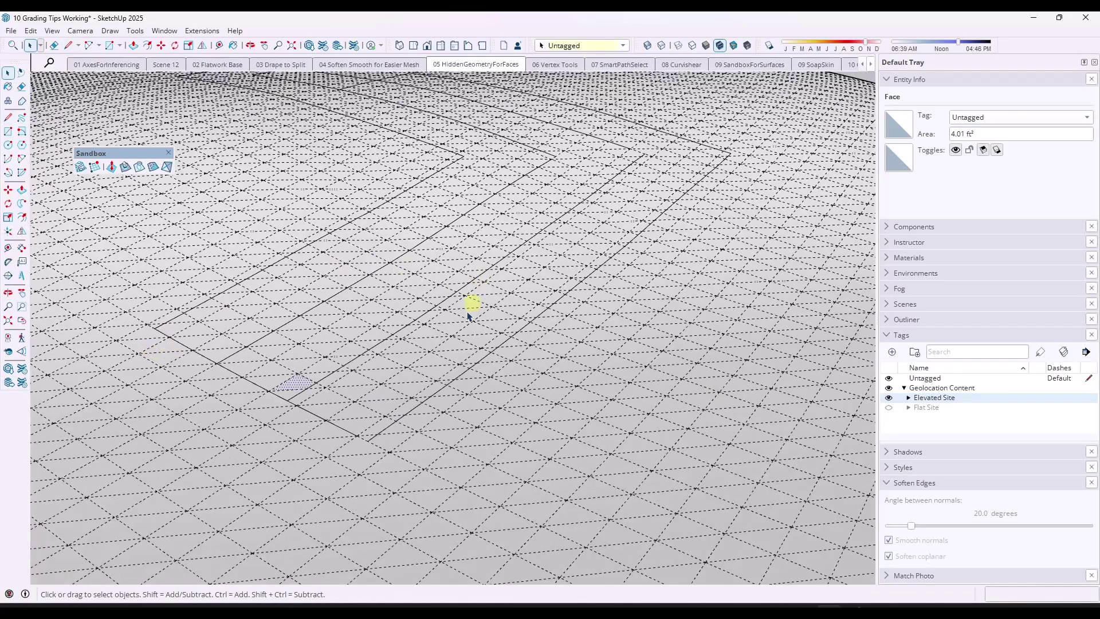
Draw an edge on the terrain to close the gap at the near corner of the path outline's end edge
scroll(378, 439, "up", 3)
key("l")
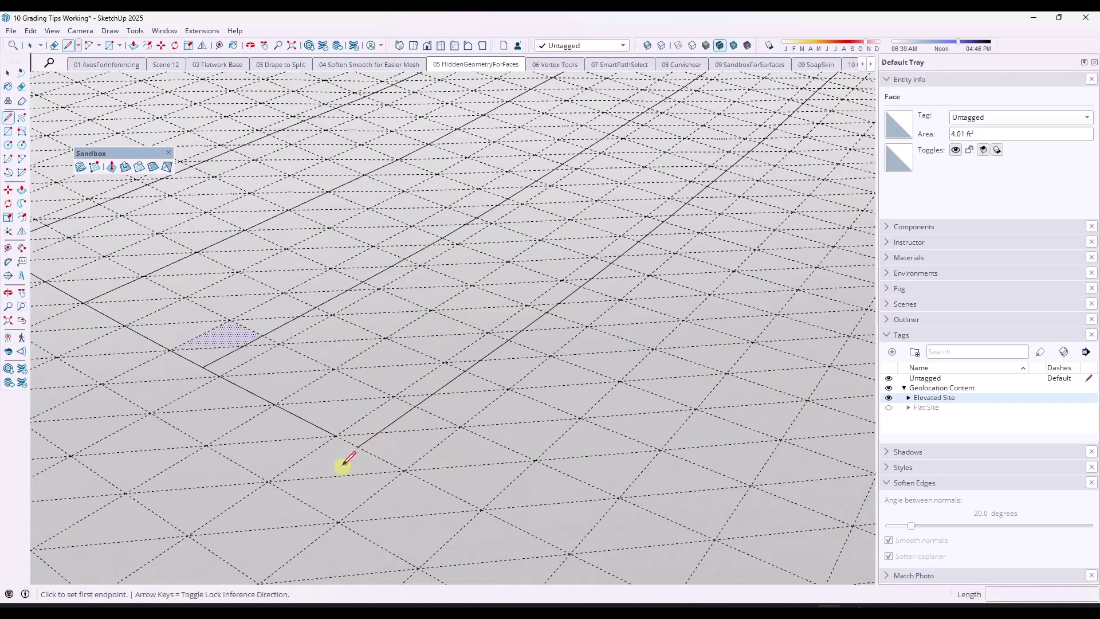
left_click(358, 447)
left_click(338, 436)
key("space")
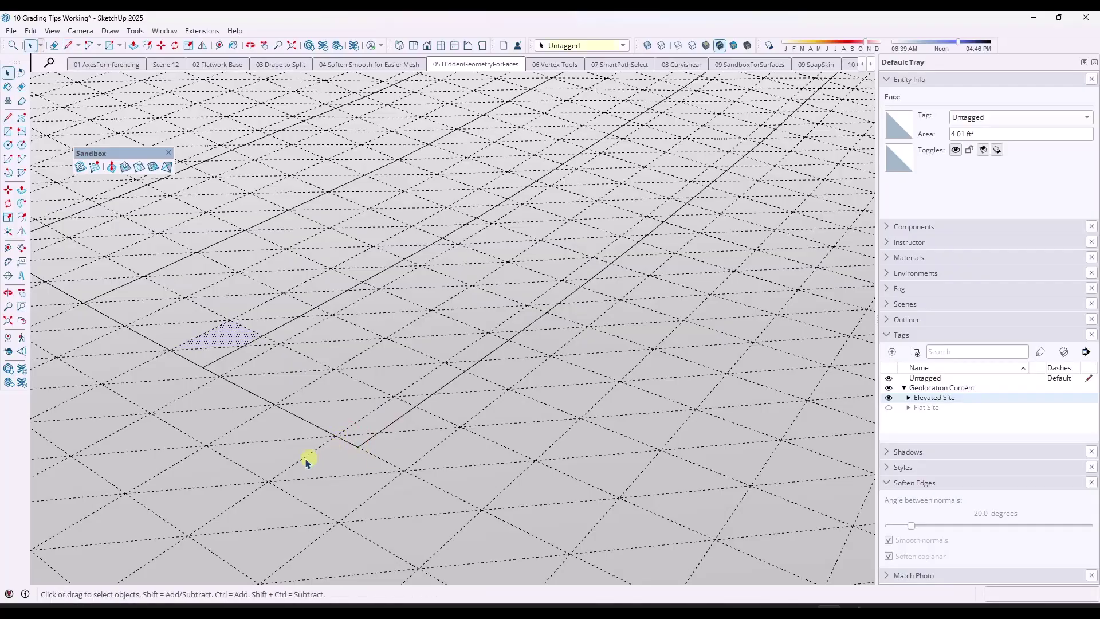
Draw an edge about 2' 5/16" long to close the gap at the bend of the second line from the path's outer side
scroll(291, 453, "down", 5)
scroll(630, 171, "up", 4)
scroll(530, 225, "up", 2)
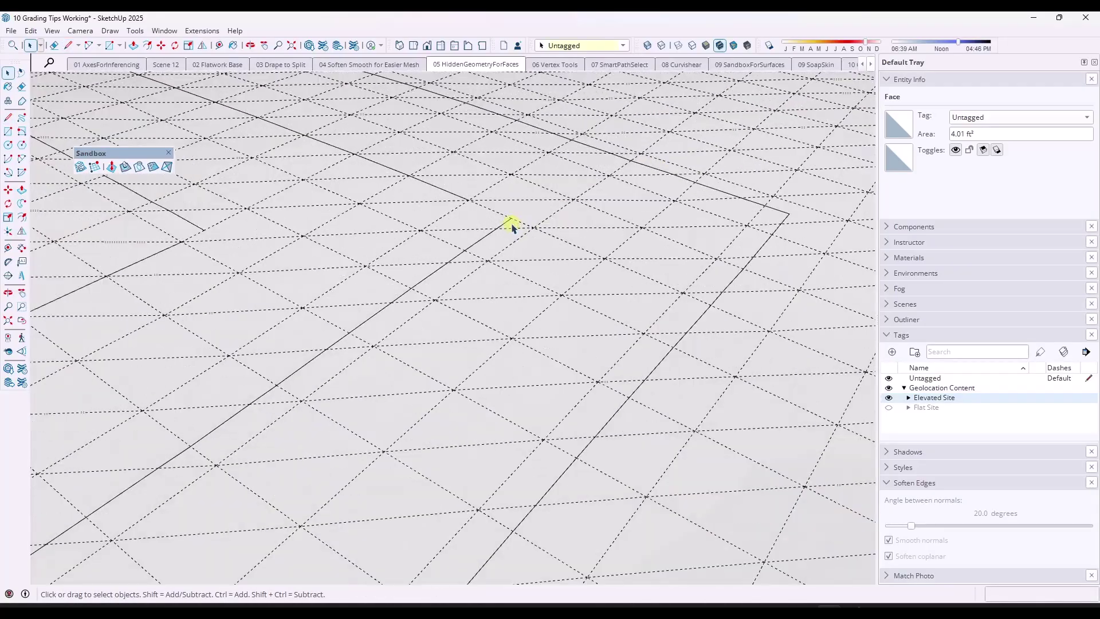
key("l")
left_click(511, 218)
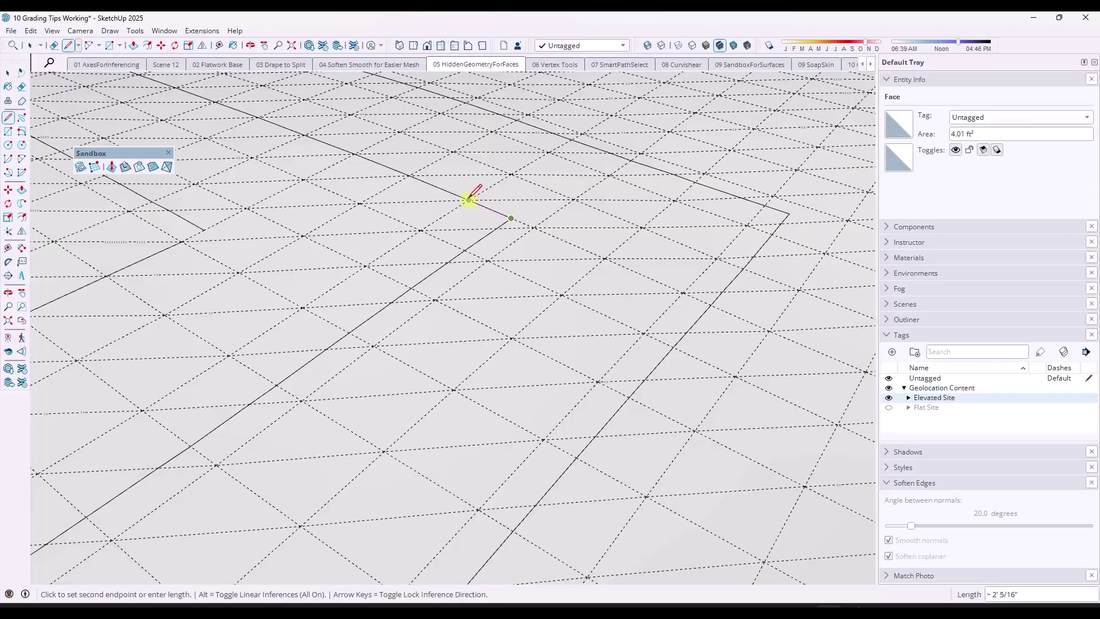
left_click(469, 198)
Draw an edge about 1' 1/8" long to close the gap at the bend of the second line from the path's inner side
scroll(512, 265, "down", 3)
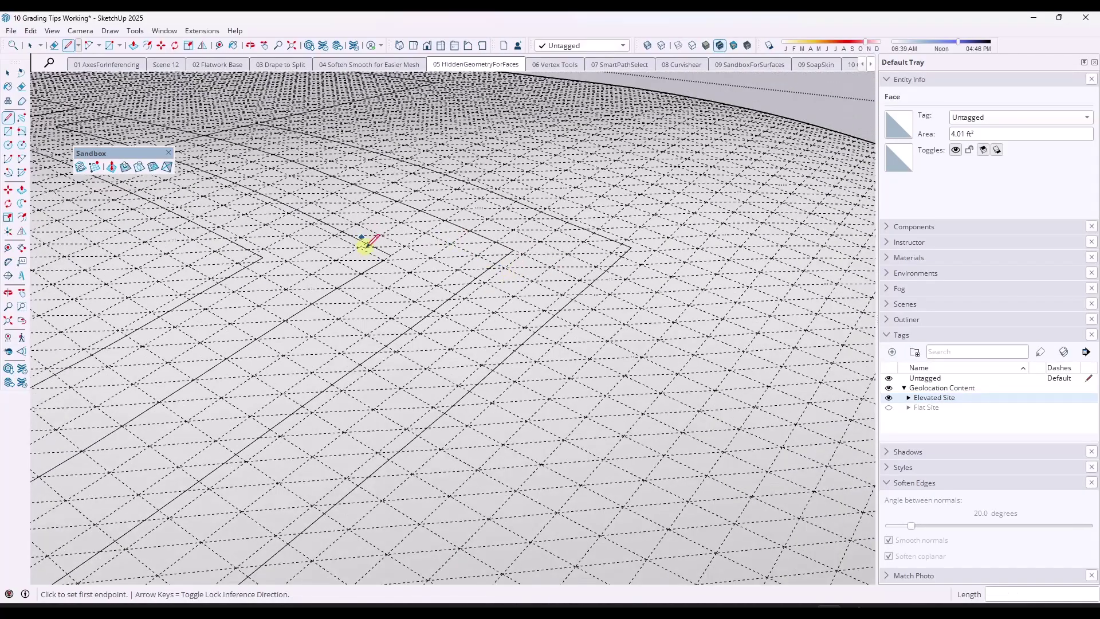
scroll(365, 245, "up", 4)
left_click(385, 256)
left_click(398, 247)
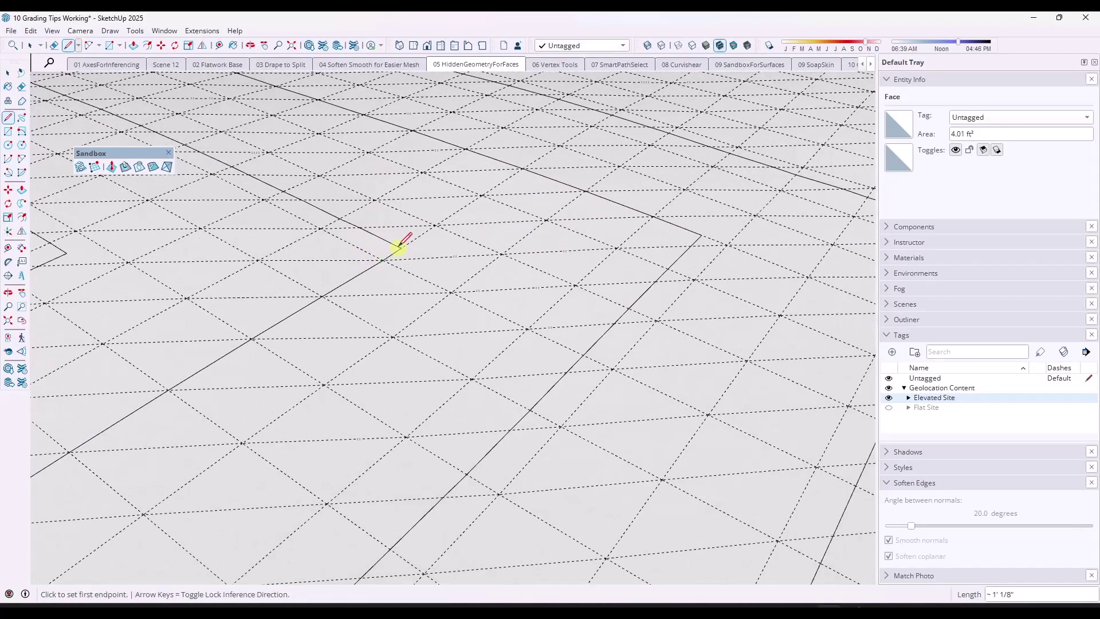
key("space")
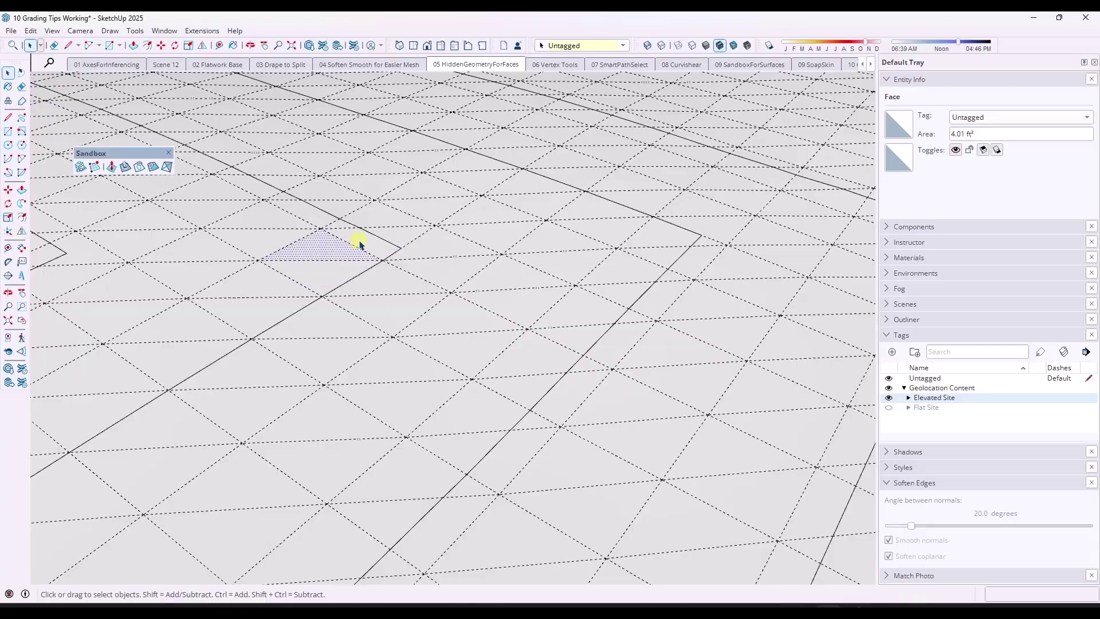
Draw an edge about 2' 8 3/8" long to close the remaining gap in the draped outline at the path's far end
left_click(360, 241)
scroll(520, 252, "down", 5)
middle_click_drag(319, 169, 376, 238)
scroll(376, 239, "down", 4)
scroll(580, 265, "up", 6)
key("l")
scroll(355, 168, "up", 2)
key("space")
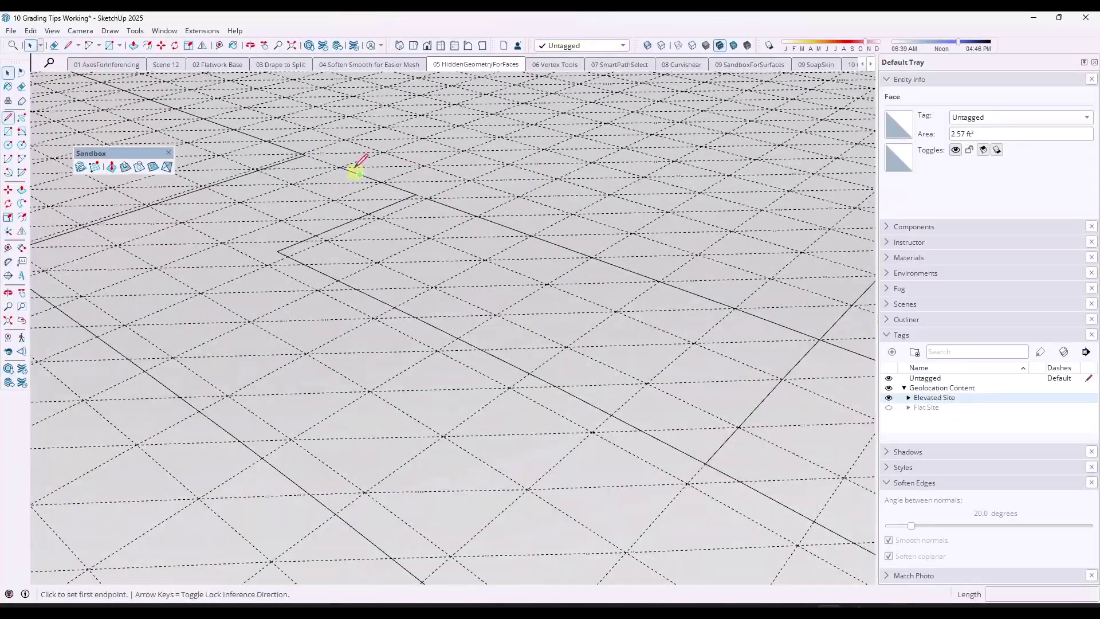
scroll(299, 155, "up", 3)
left_click(300, 154)
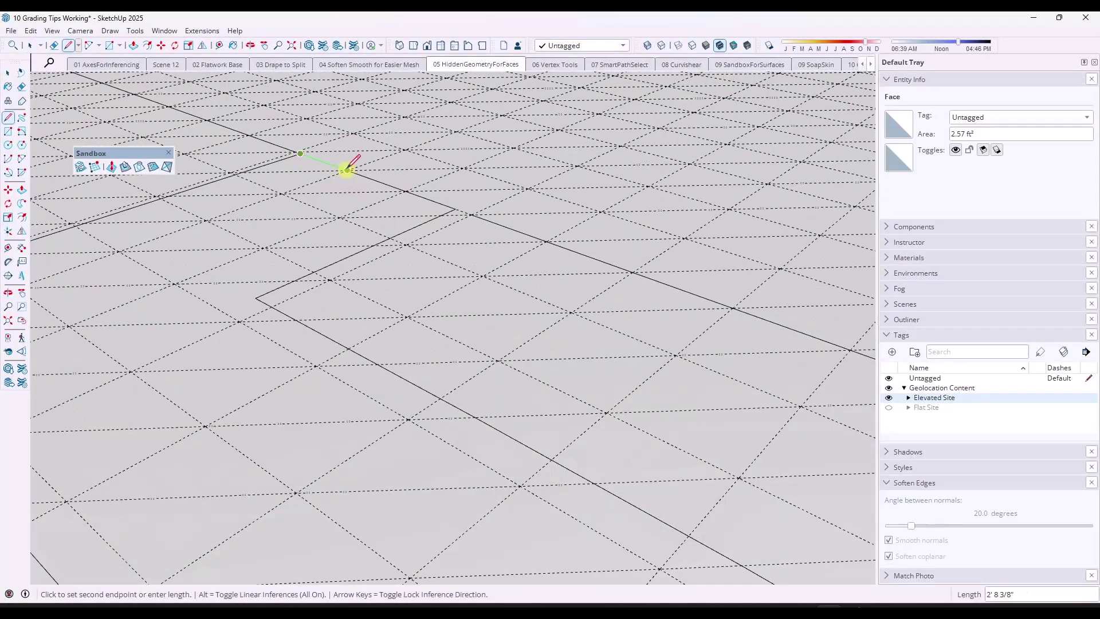
left_click(348, 169)
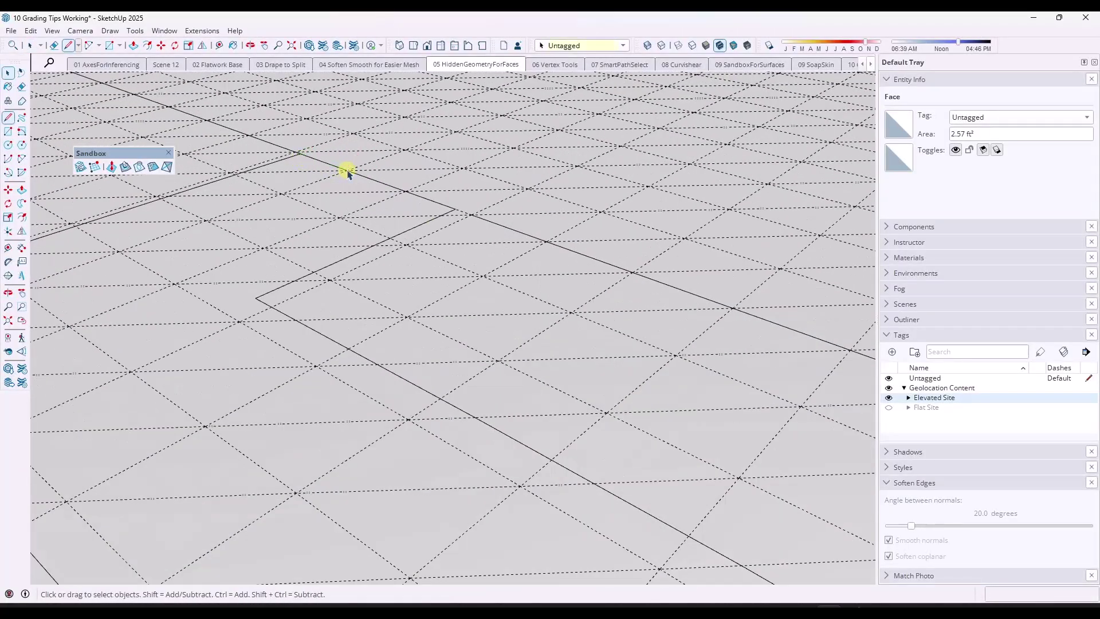
left_click(453, 207)
key("space")
Turn off the hidden geometry display and select the repaired draped surfaces individually to check their separation
left_click(52, 31)
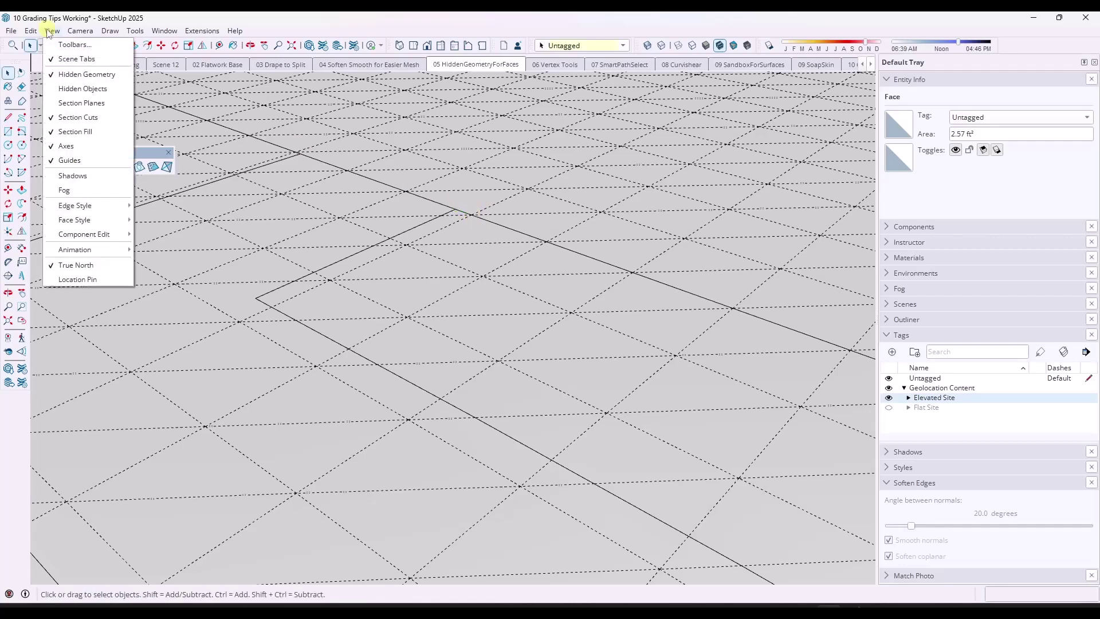
left_click(66, 76)
scroll(304, 201, "down", 3)
left_click(310, 262)
scroll(376, 296, "down", 3)
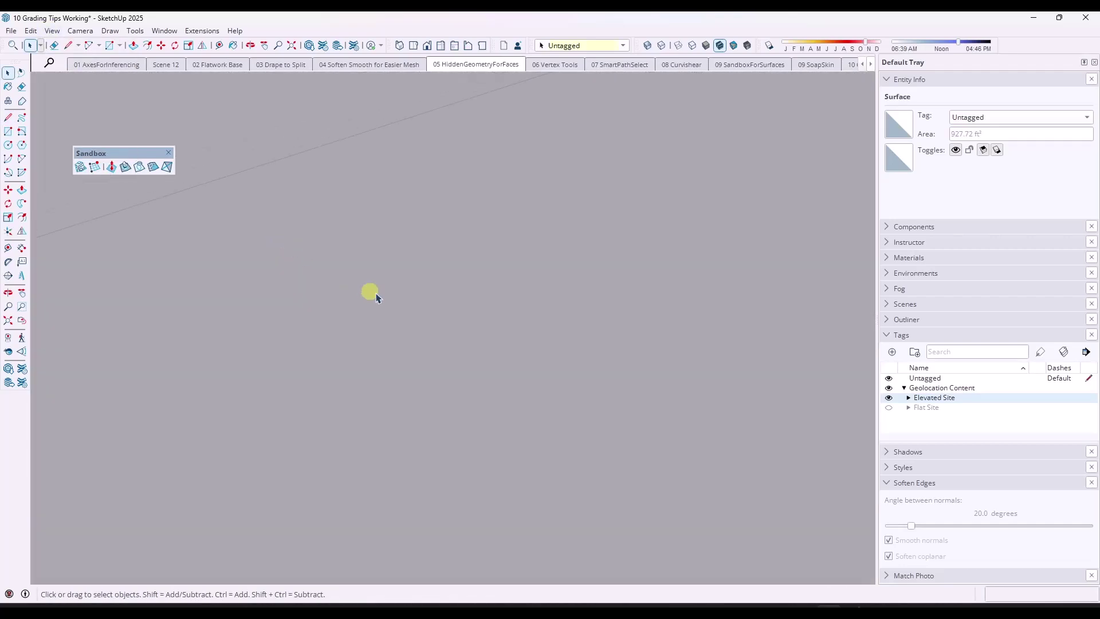
scroll(385, 211, "down", 8)
middle_click_drag(469, 306, 499, 253)
left_click(465, 220)
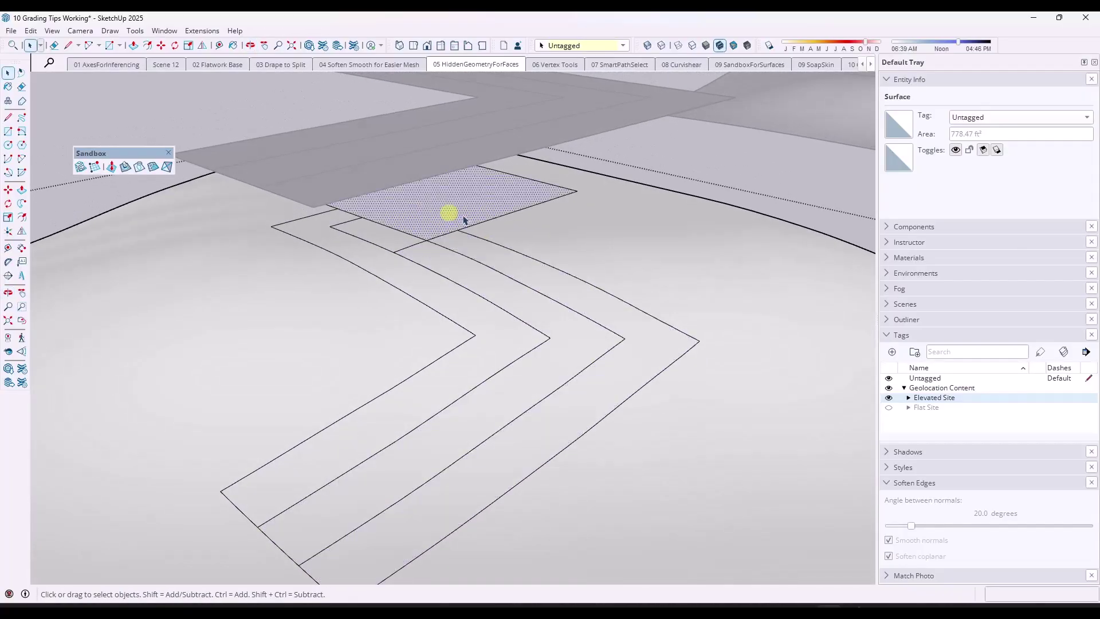
left_click(504, 264)
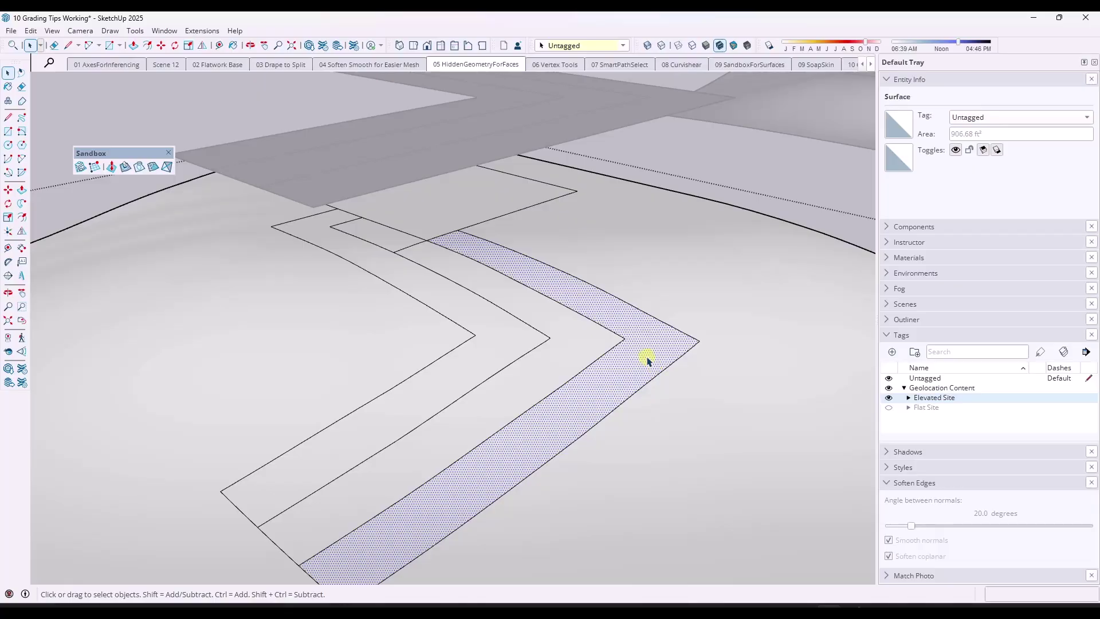
Switch to the 06 Vertex Tools scene and open the flat mesh grid group for editing
key("Page_Down")
left_click_drag(134, 153, 117, 96)
left_click(298, 155)
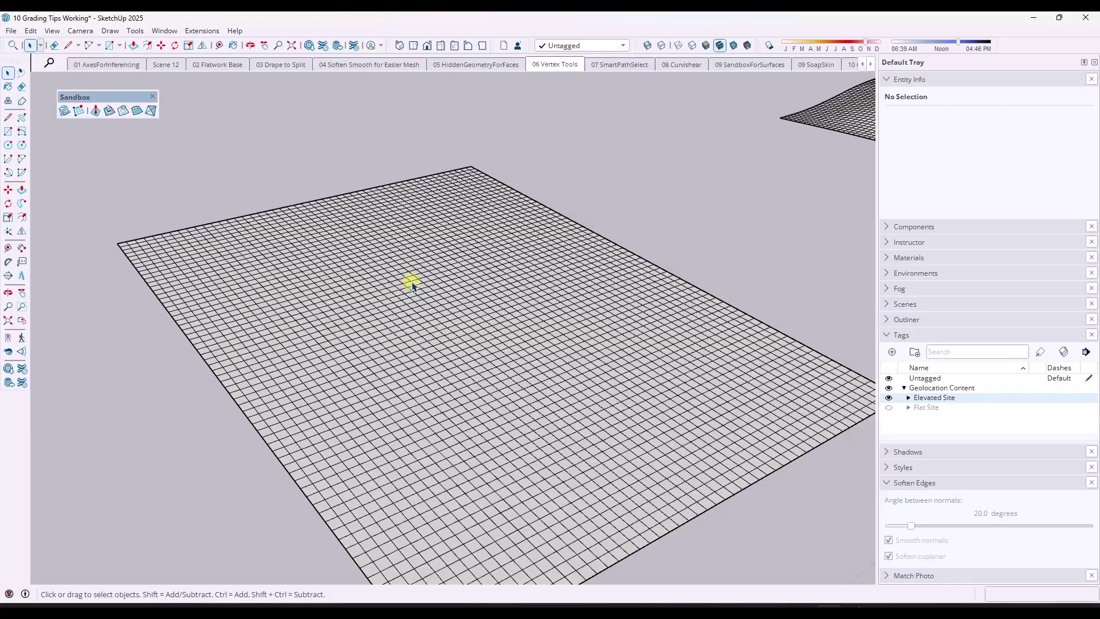
left_click(425, 270)
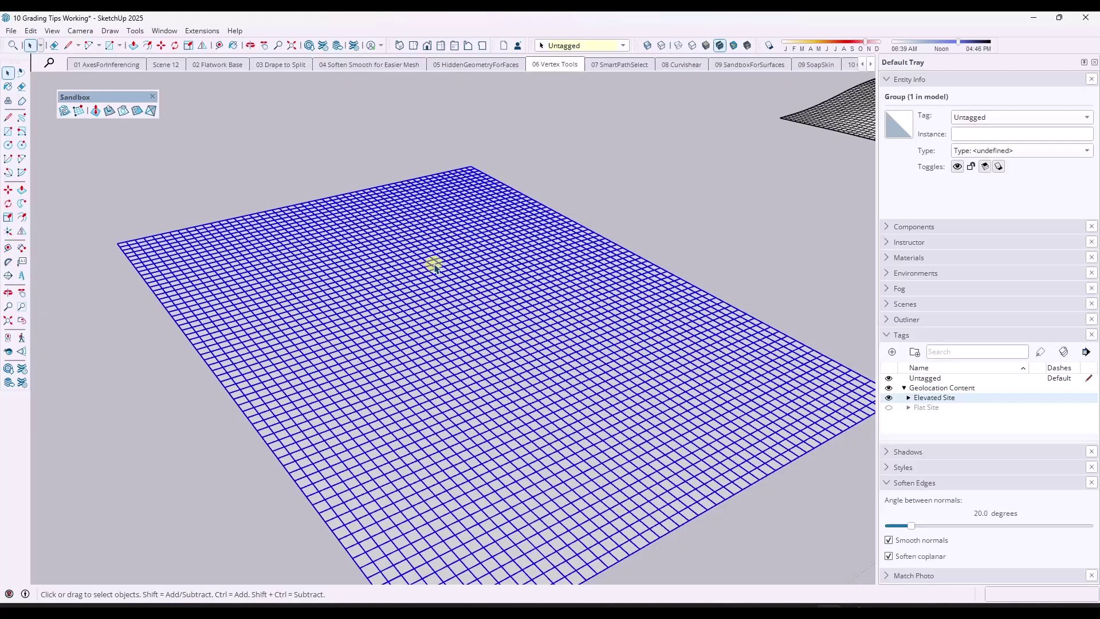
middle_click_drag(429, 255, 435, 193)
scroll(435, 192, "down", 2)
scroll(479, 291, "up", 2)
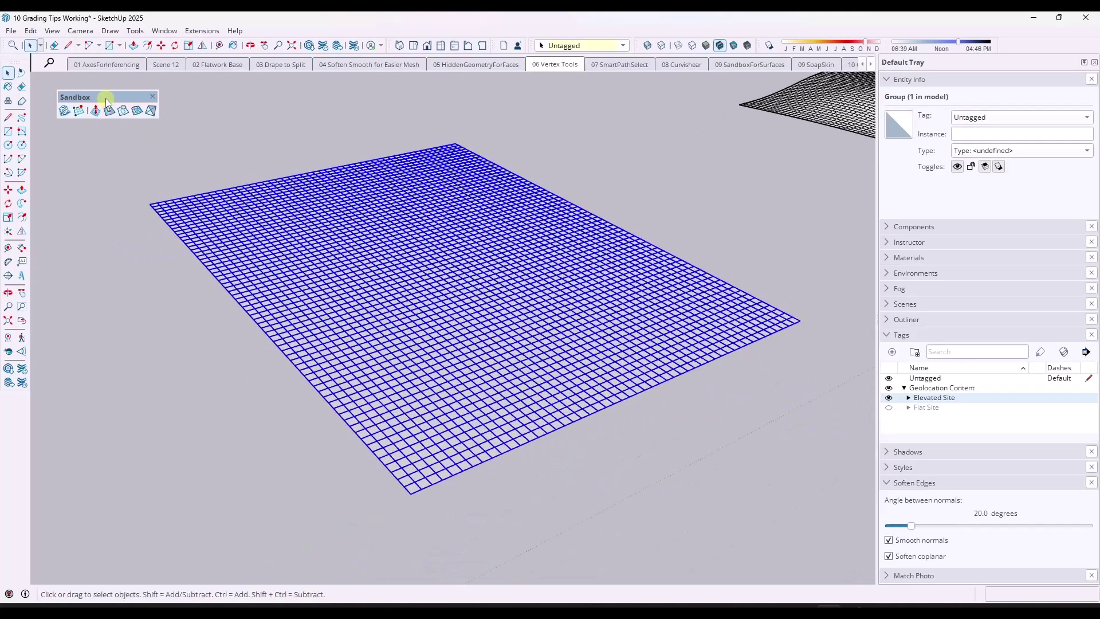
left_click_drag(106, 98, 96, 92)
double_click(448, 176)
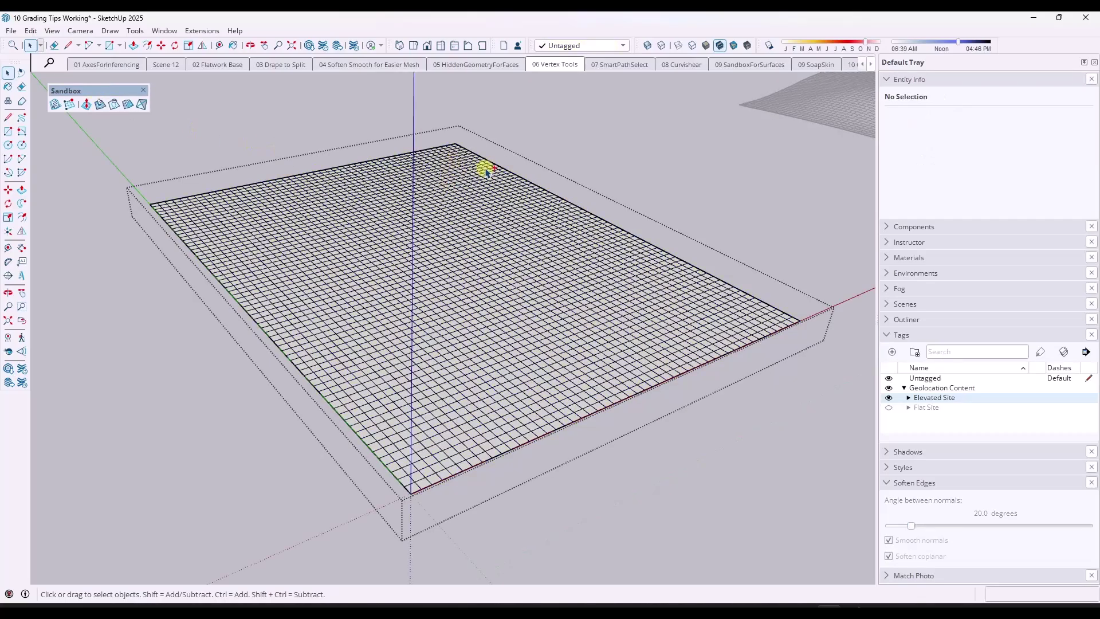
Smoove the mesh grid with a 100' radius, raising the far corner and moving areas along its other sides up or down
left_click(86, 103)
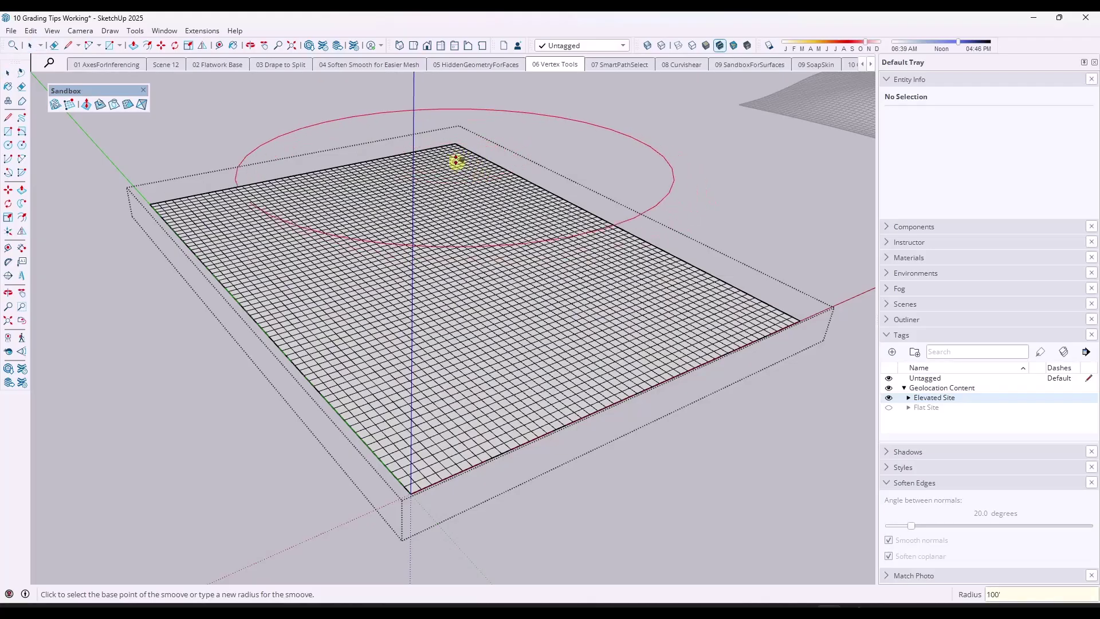
left_click(452, 160)
left_click(454, 130)
left_click(291, 177)
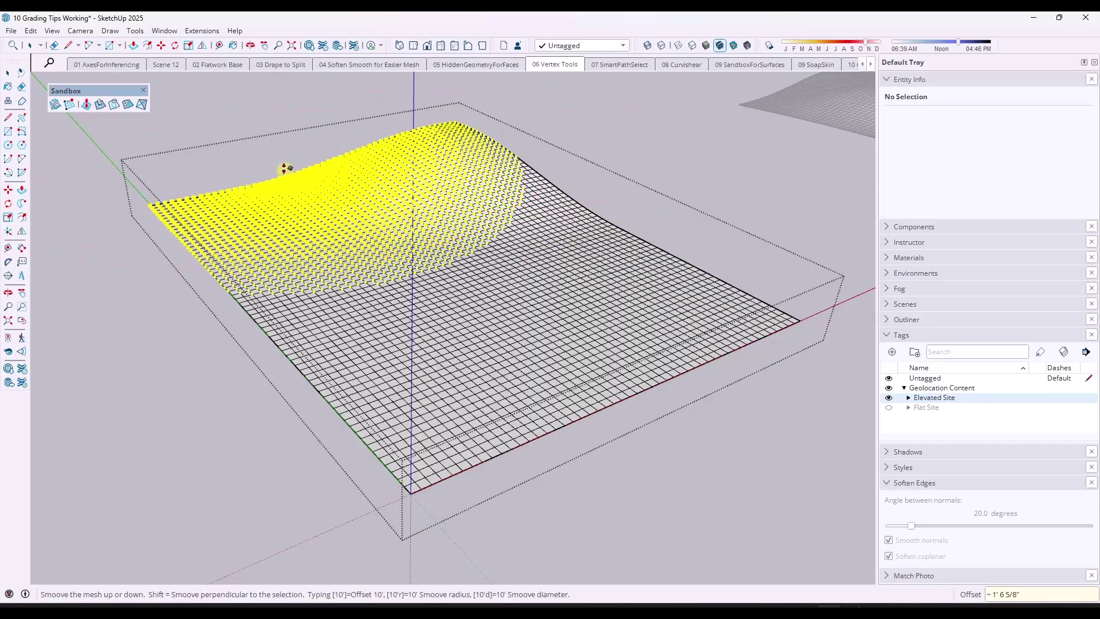
left_click(283, 178)
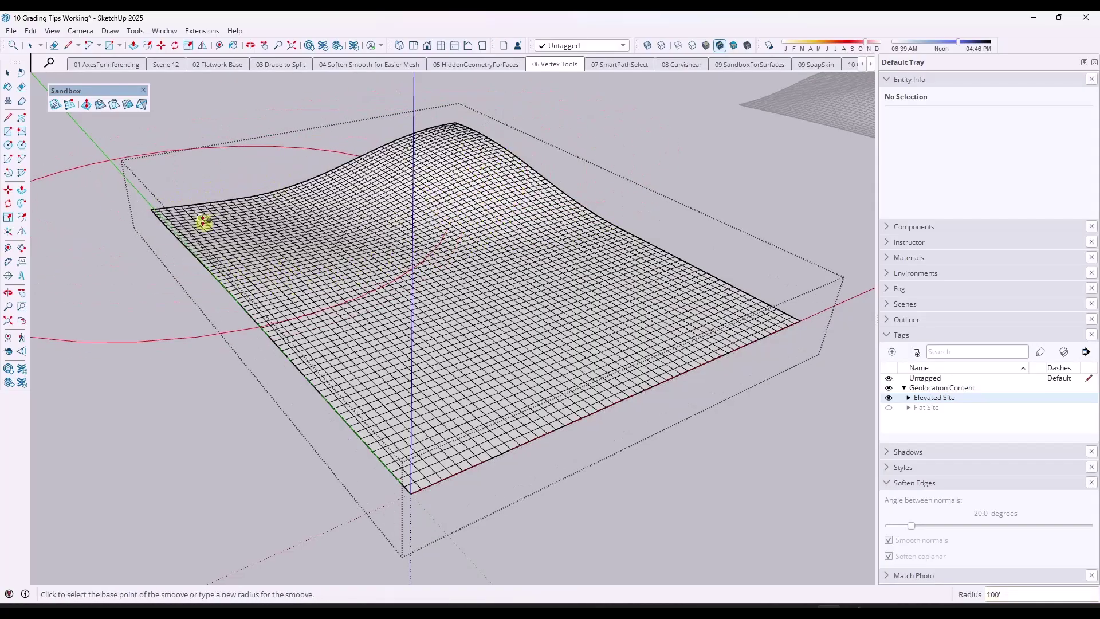
left_click(205, 218)
left_click(204, 201)
left_click(681, 278)
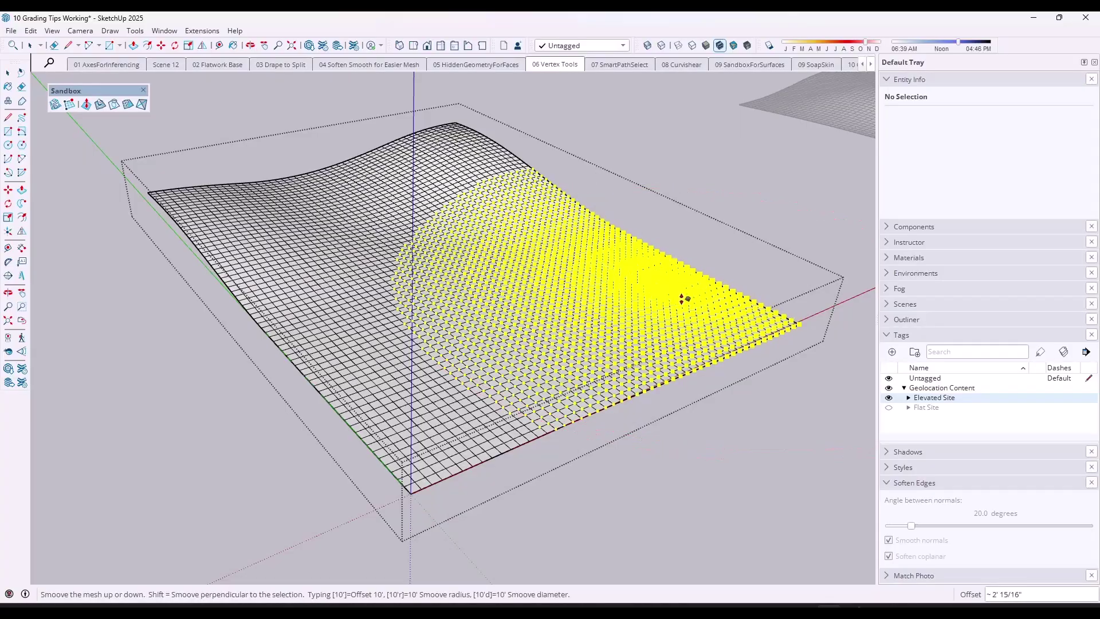
left_click(680, 297)
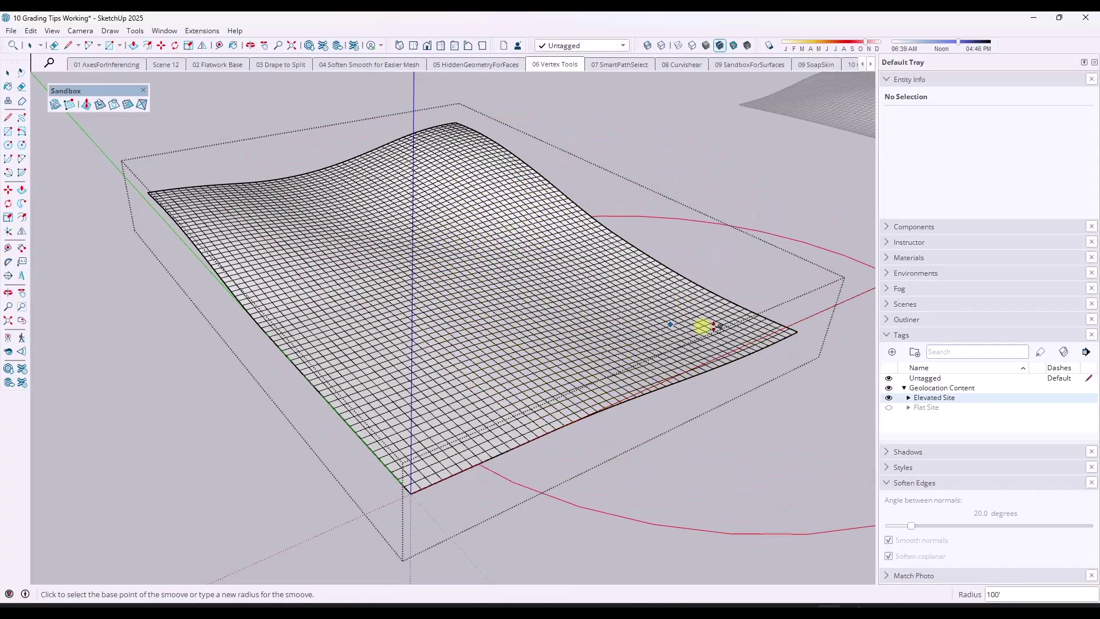
Undo the Smoove edits to restore the flat mesh grid
key("ctrl+z")
left_click(562, 235)
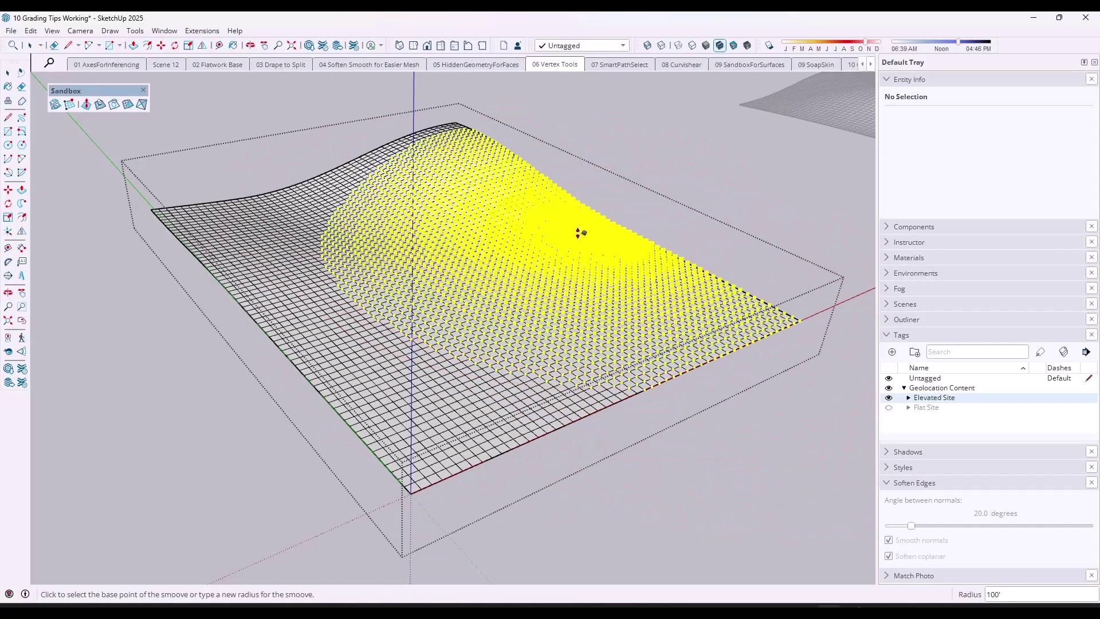
key("ctrl+z")
key("ctrl+z")
key("space")
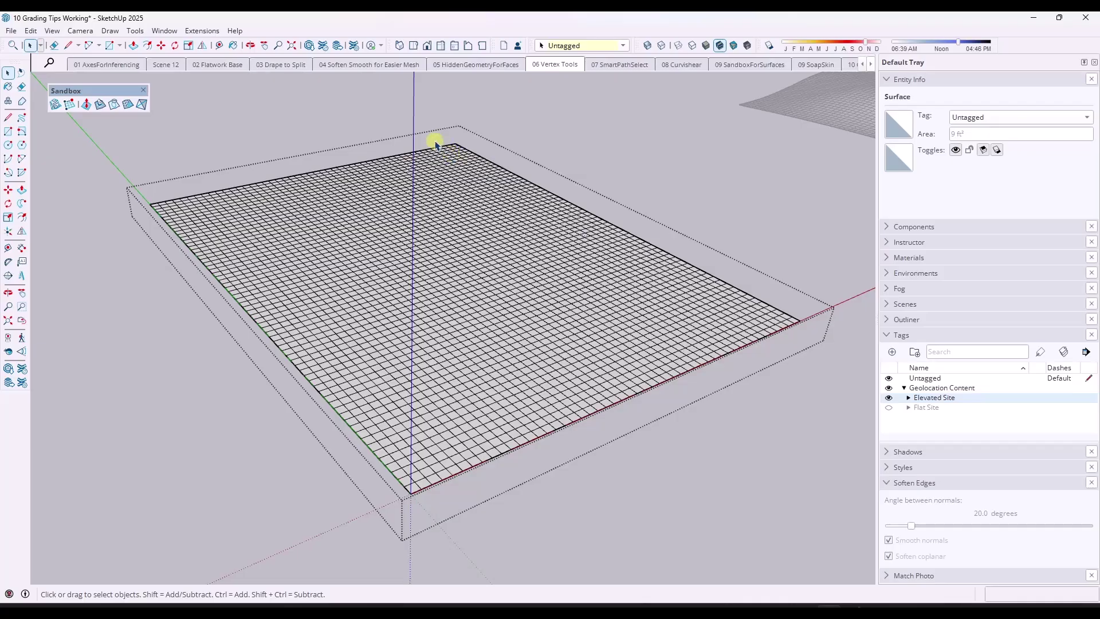
Select a small patch of faces at the mesh's far corner and try Smoove on that selection
left_click_drag(435, 137, 473, 157)
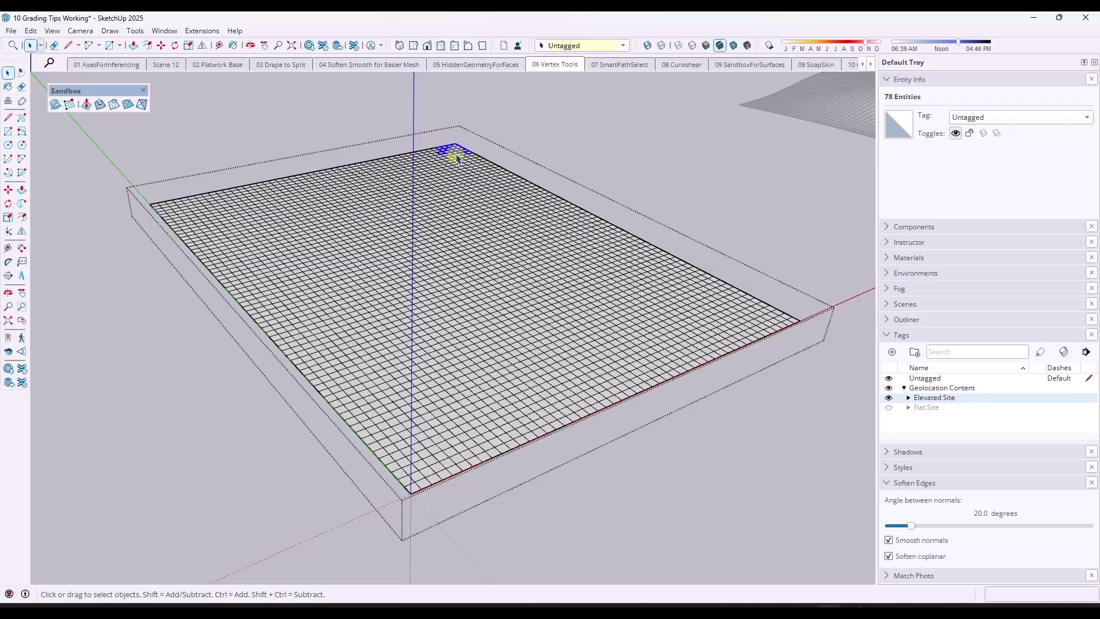
left_click(86, 105)
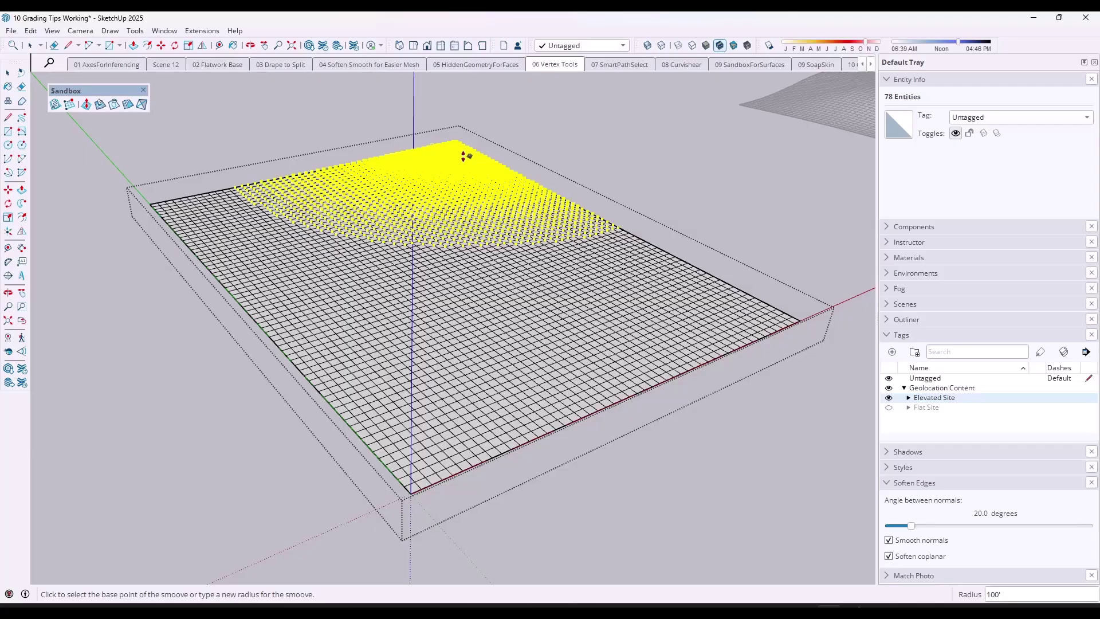
key("space")
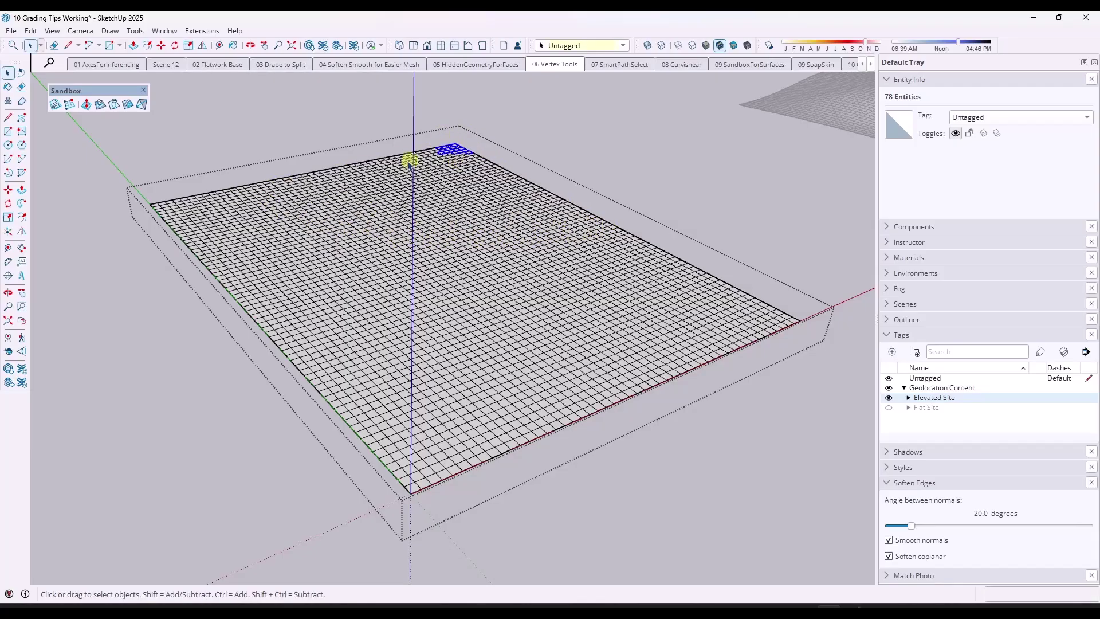
Select a larger patch at the mesh's far corner, Smoove it up about 13' 4" with a 100' radius, and close the group
left_click_drag(483, 166, 506, 169)
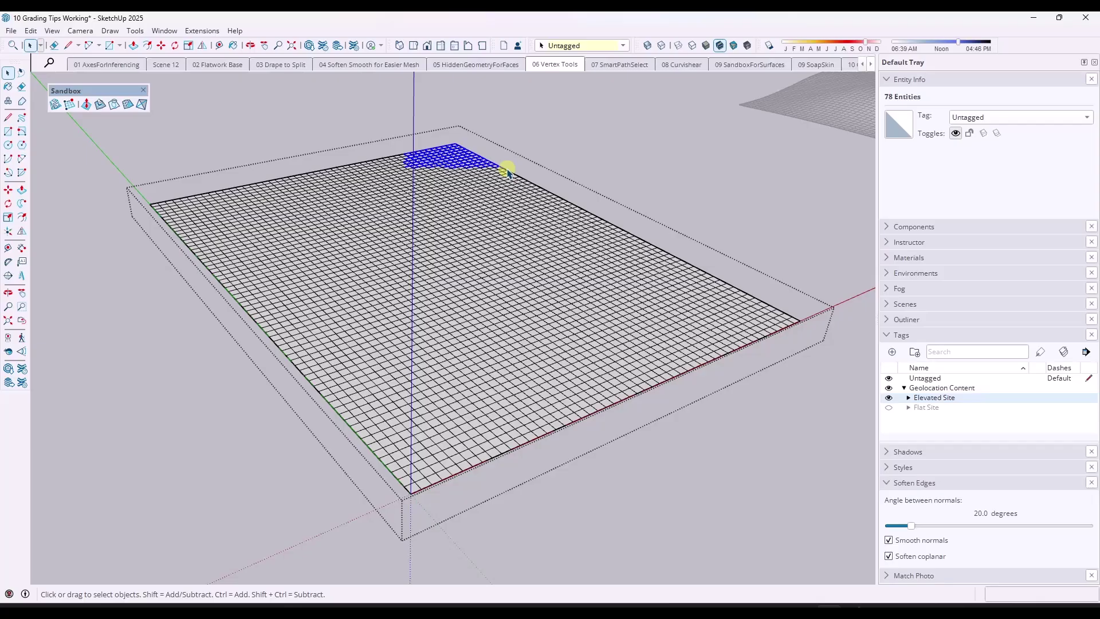
left_click(86, 105)
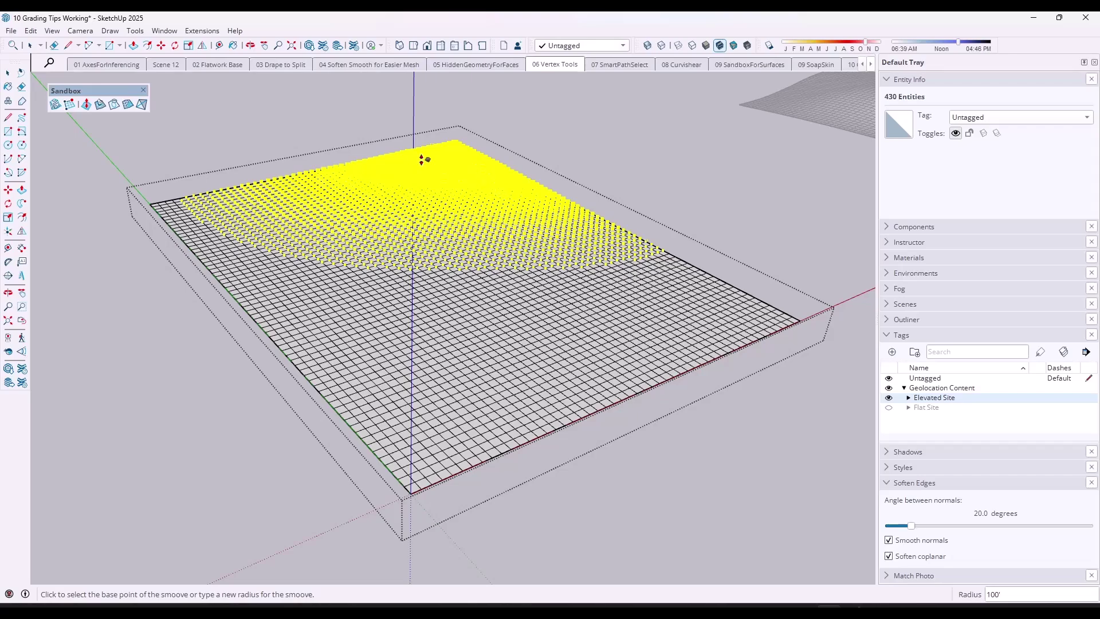
left_click(441, 161)
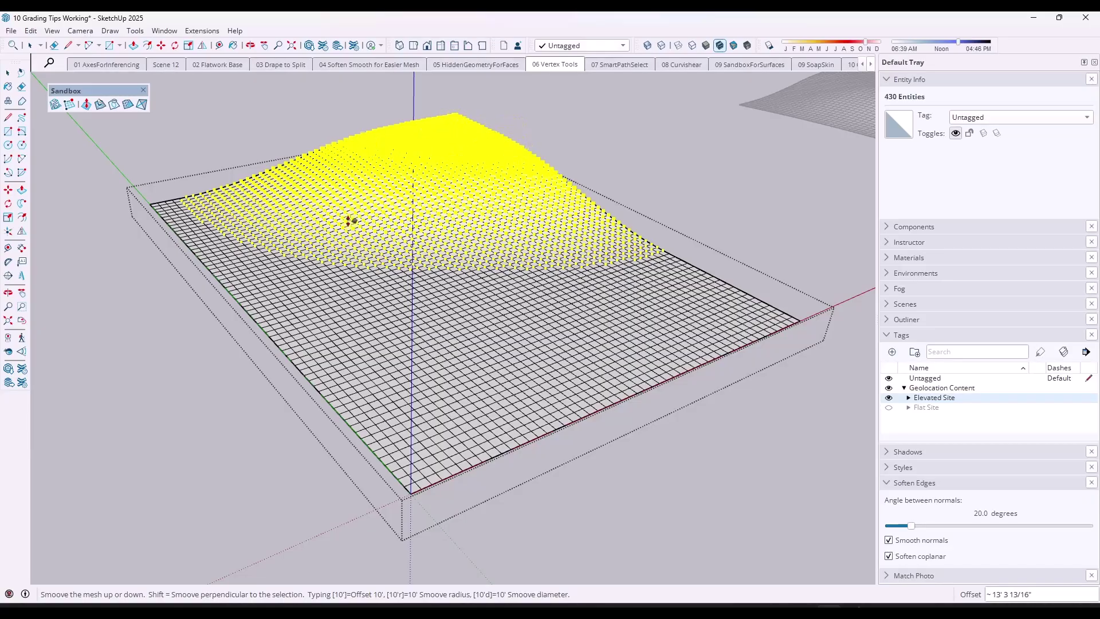
key("space")
key("Escape")
Undo the corner Smoove, then select and clear a rectangular patch of faces in the middle of the mesh
mouse_move(450, 317)
middle_mouse_down()
mouse_move(376, 224)
mouse_move(439, 317)
middle_mouse_up()
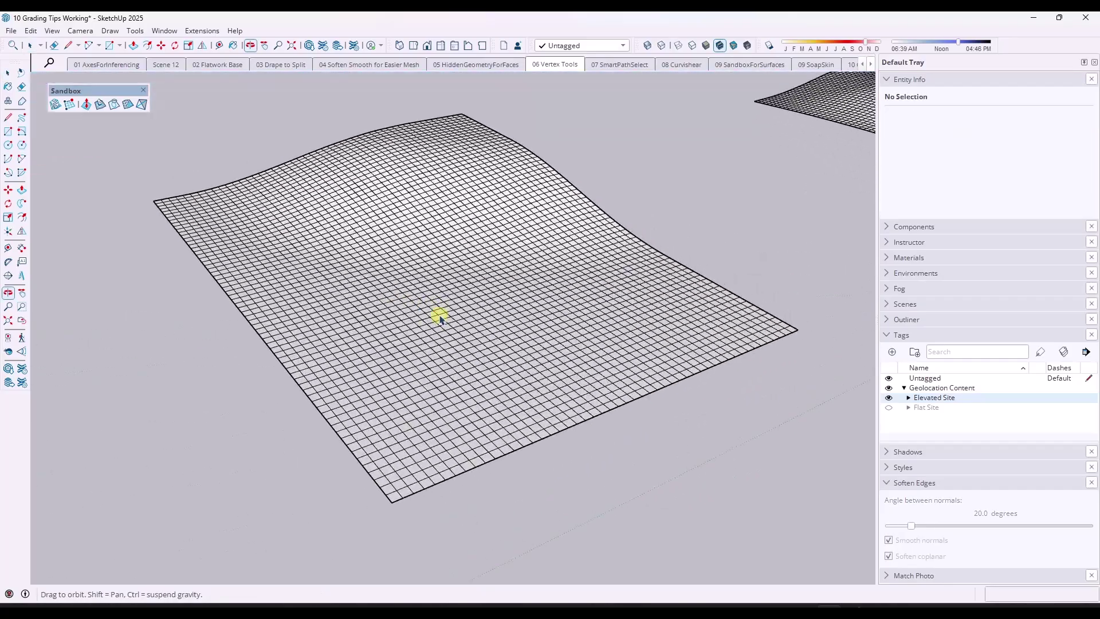
key("space")
key("ctrl+z")
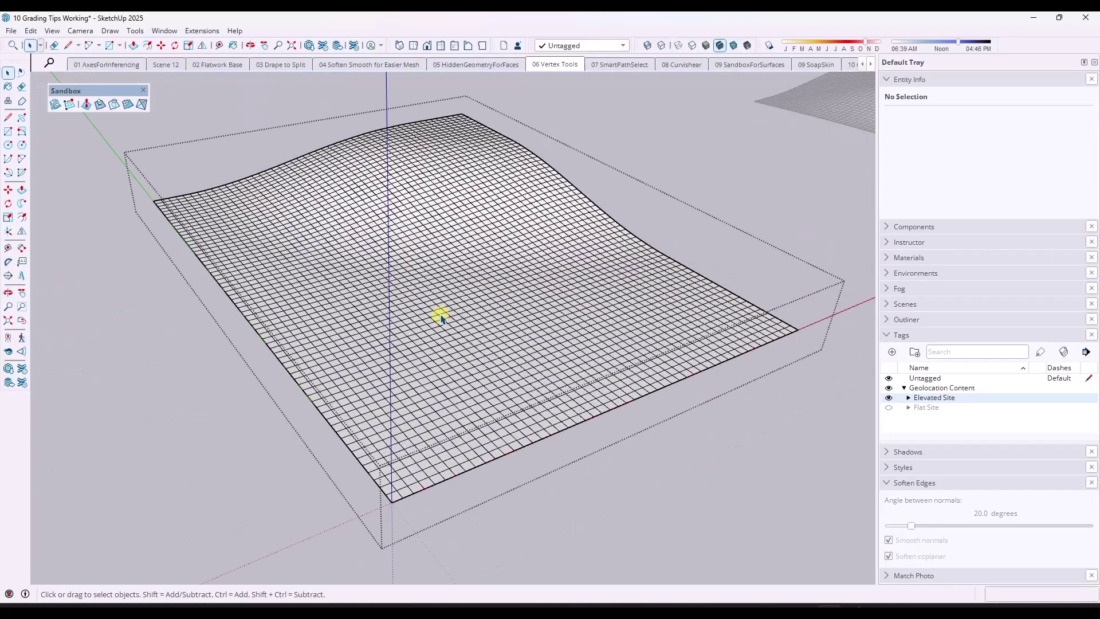
key("ctrl+z")
left_click_drag(380, 230, 547, 326)
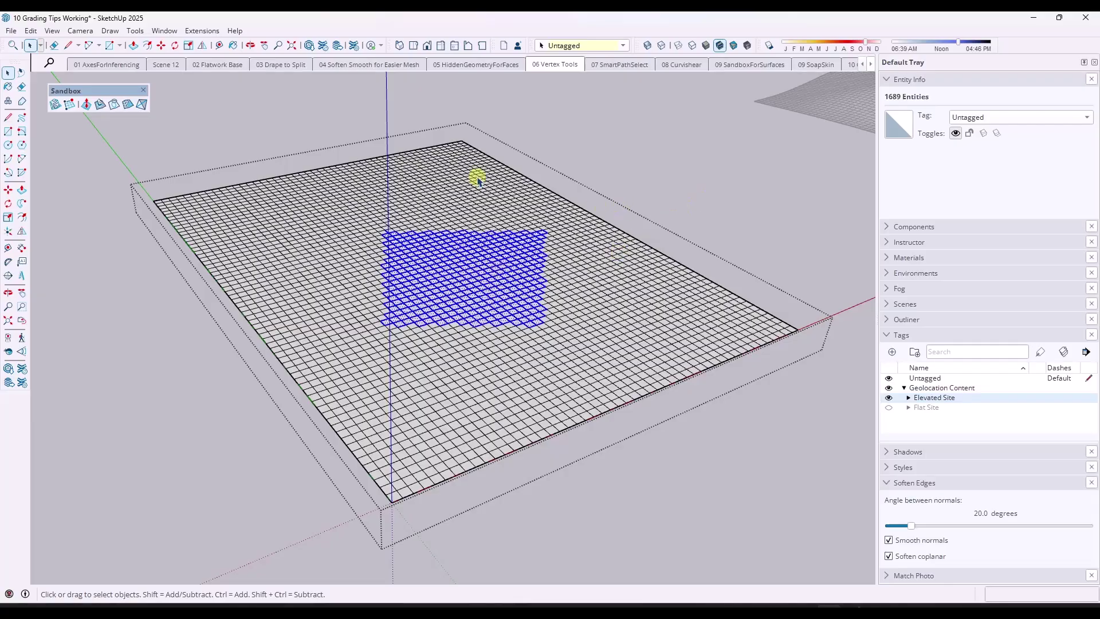
key("Escape")
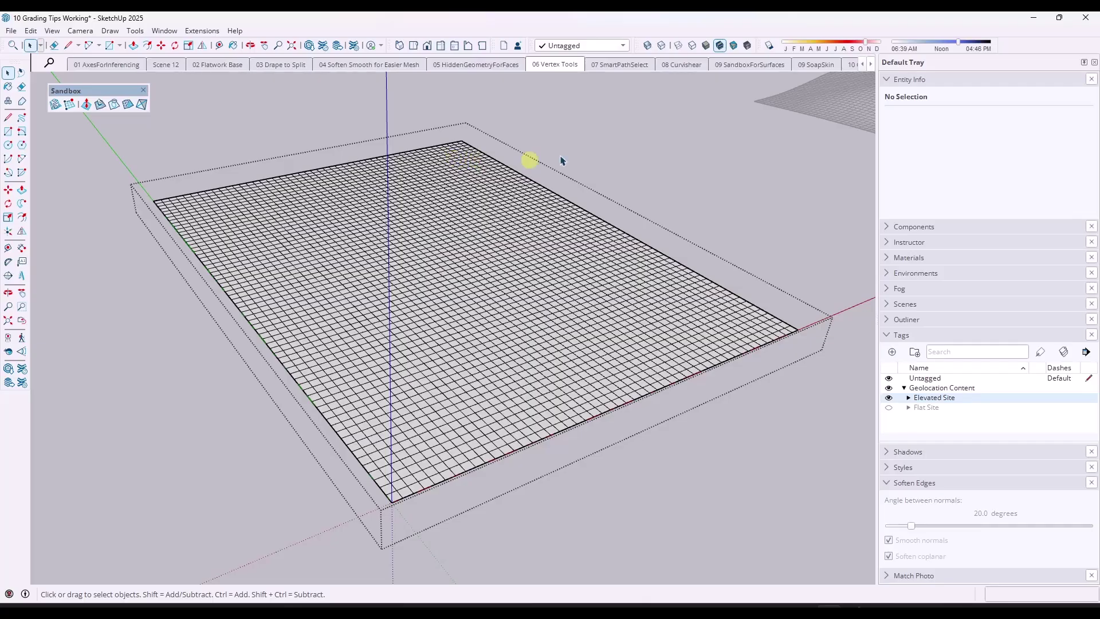
Show the Vertex Tools² Transform toolbar below the Sandbox one, dismissing the Edit toolbar
right_click(1057, 49)
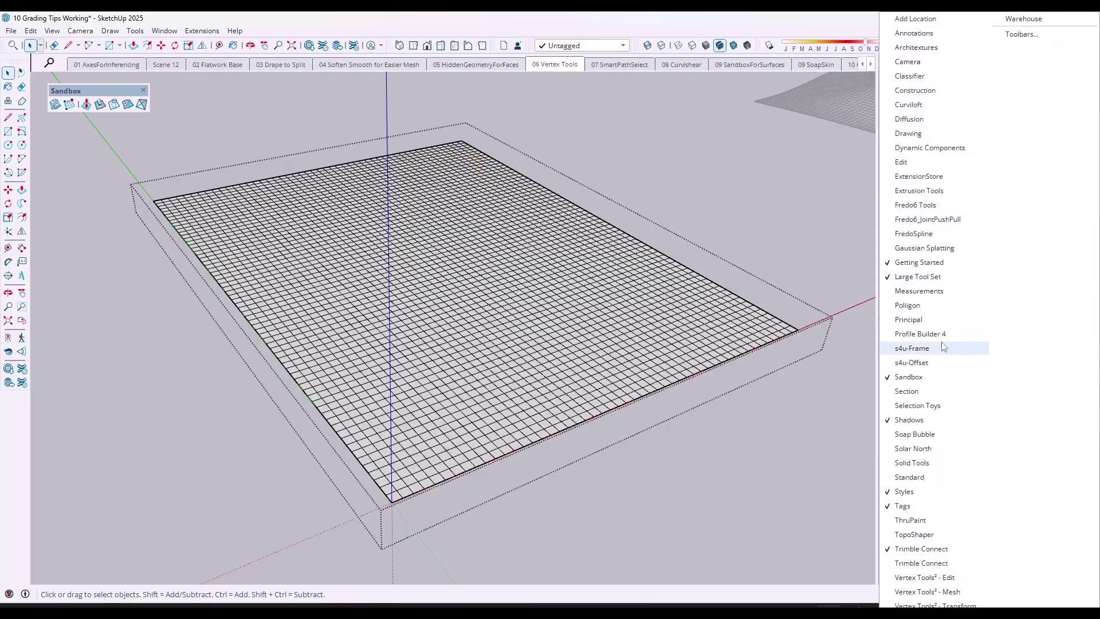
left_click(924, 578)
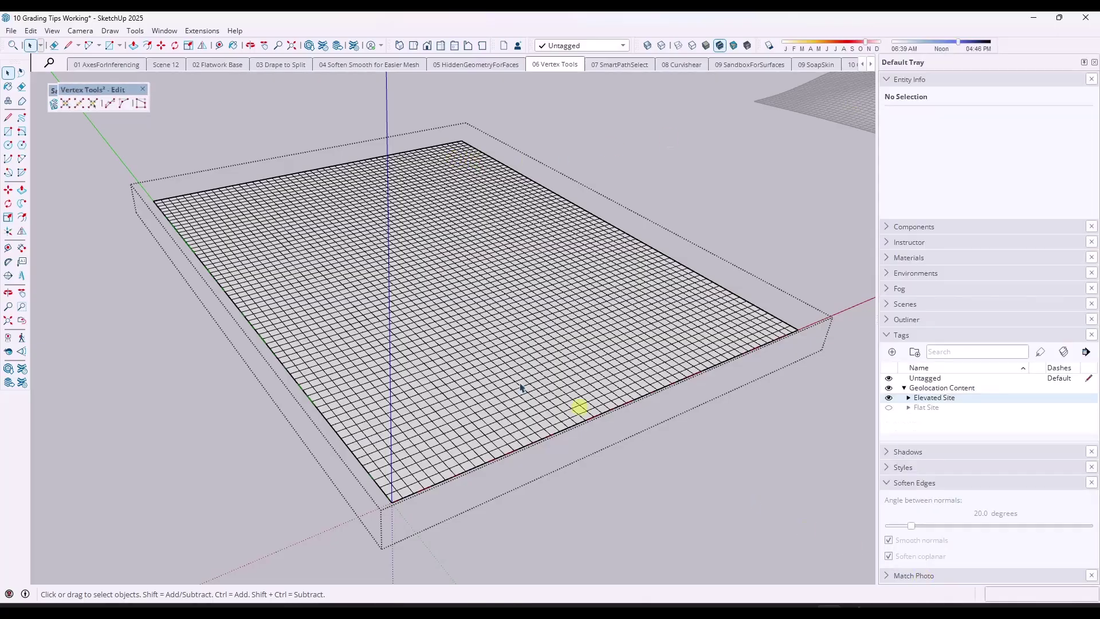
left_click(143, 90)
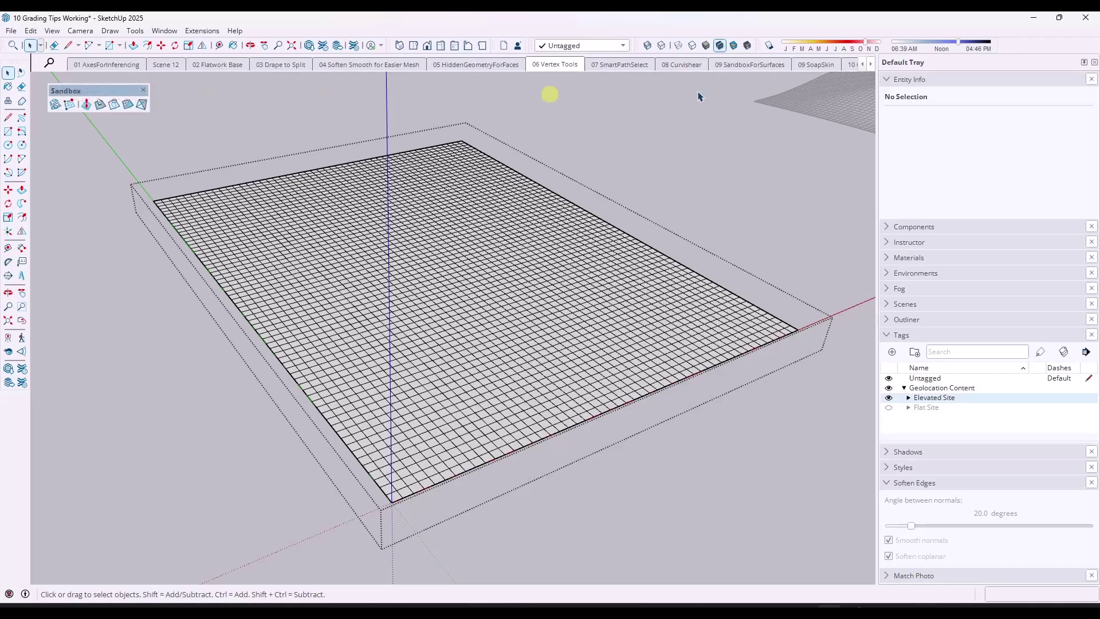
right_click(1020, 54)
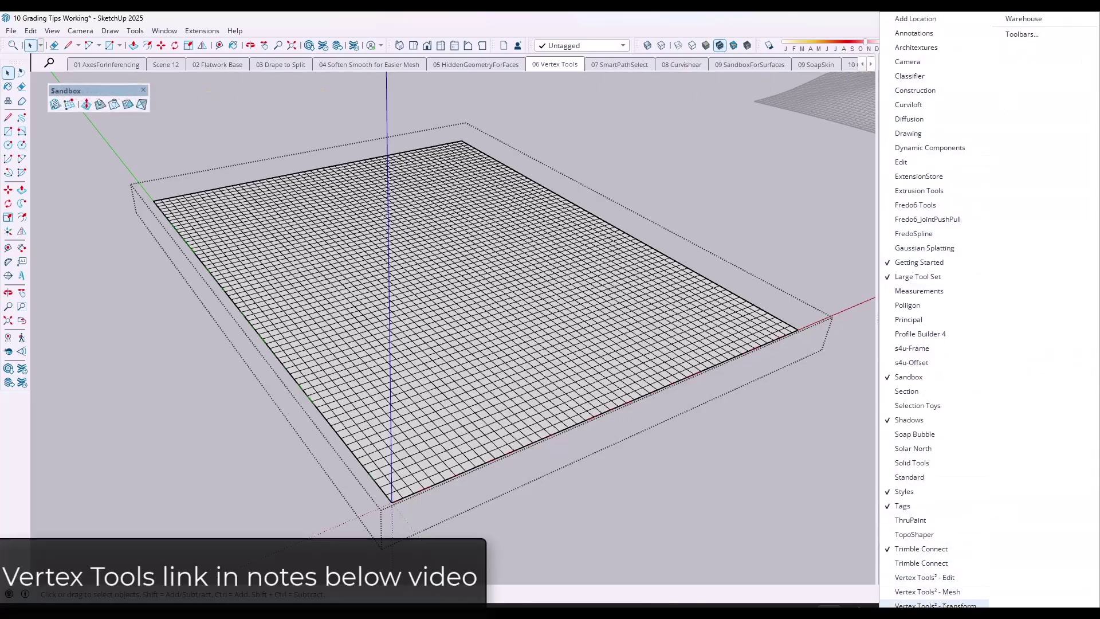
left_click(935, 605)
left_click_drag(68, 65, 86, 139)
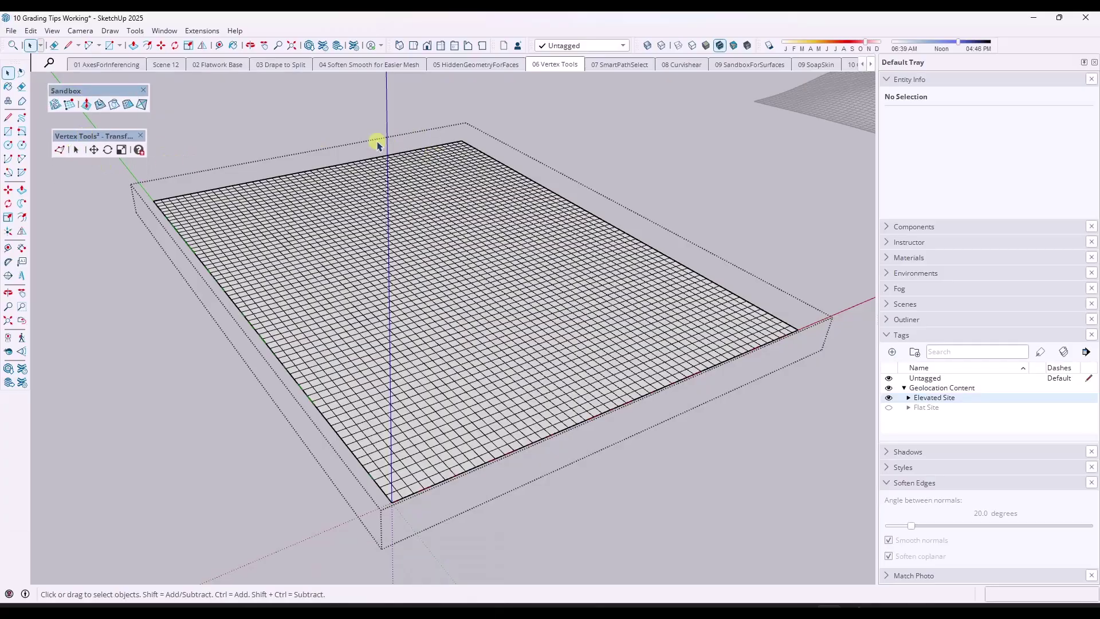
Select a patch at the mesh's far corner and start vertex editing on it with a 100' soft selection radius
left_click_drag(370, 136, 560, 206)
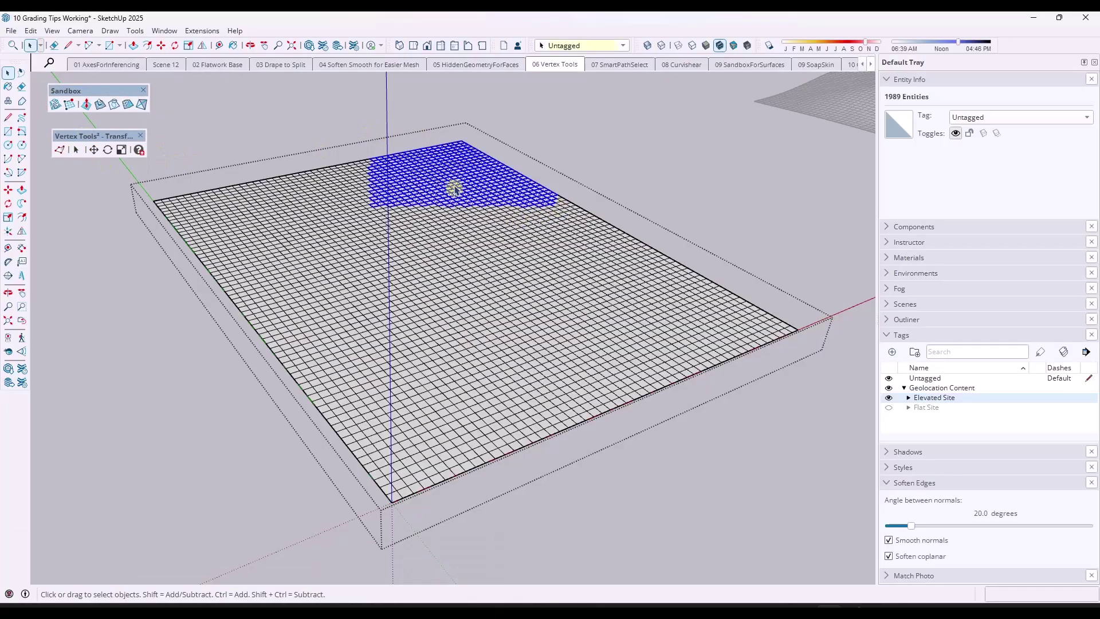
left_click(59, 149)
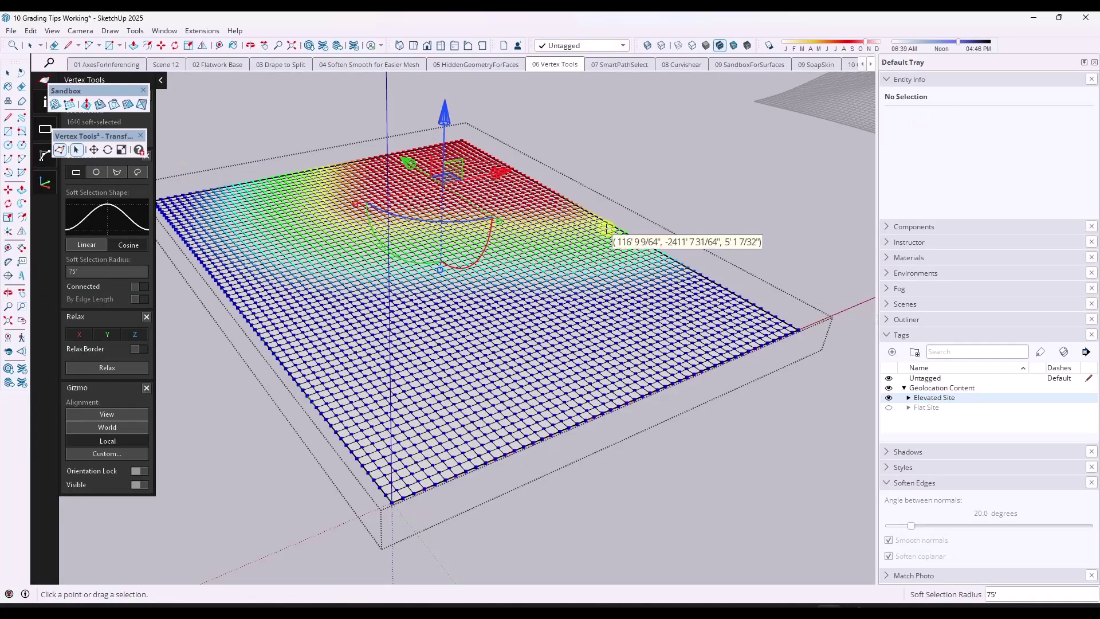
type("100")
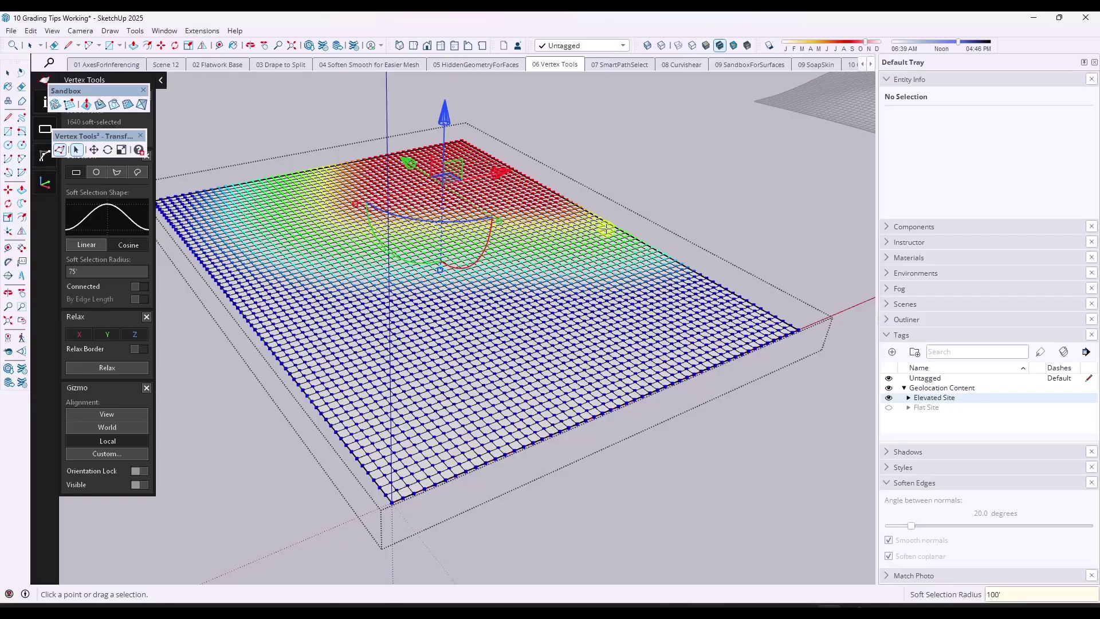
key("Return")
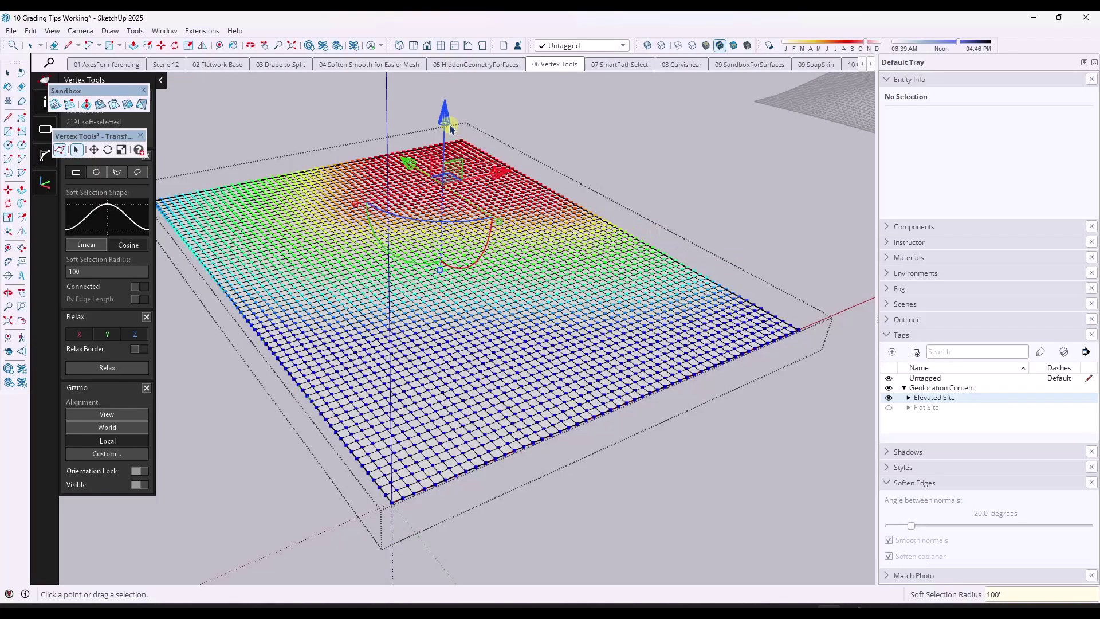
Try raising the soft-selected far corner, undo it, then reselect a slightly larger patch and raise it about 12' 5"
left_click_drag(444, 115, 455, 86)
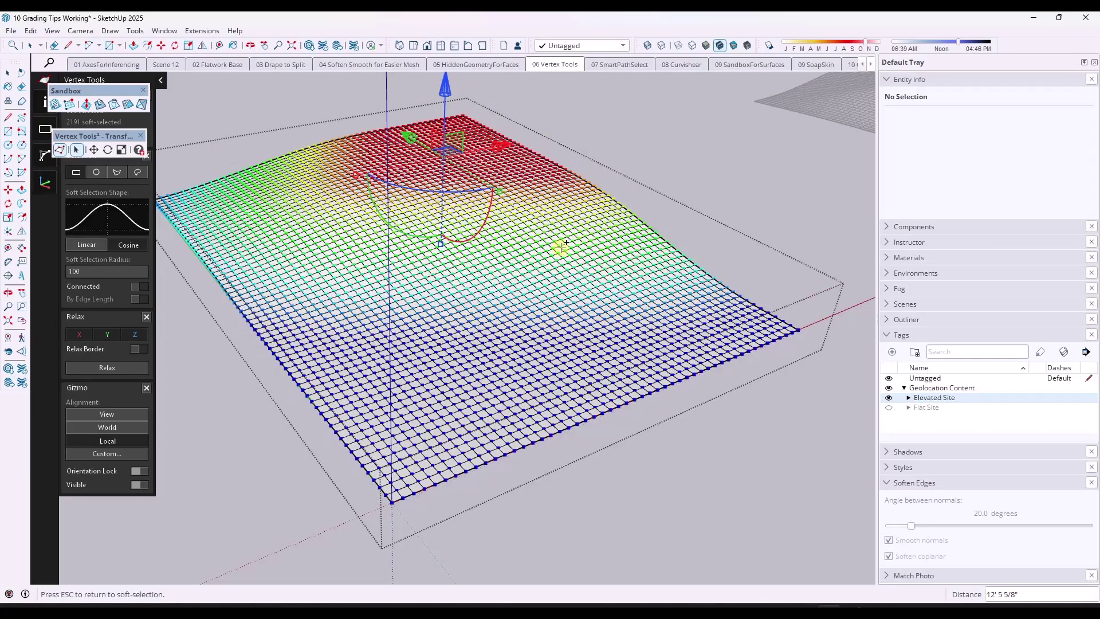
key("ctrl+z")
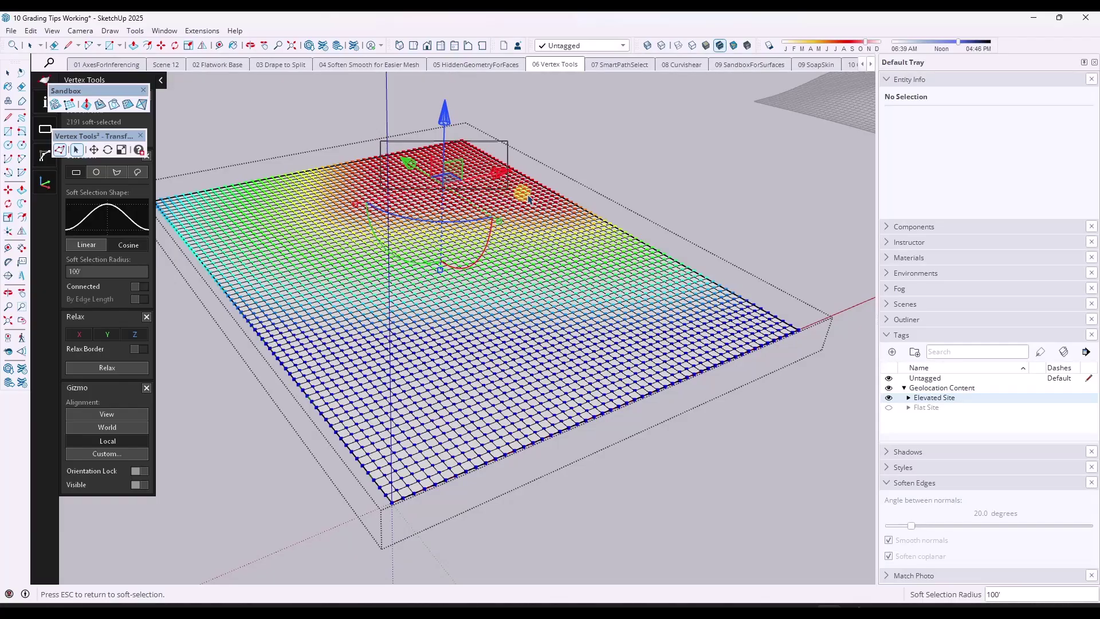
left_click_drag(373, 125, 566, 216)
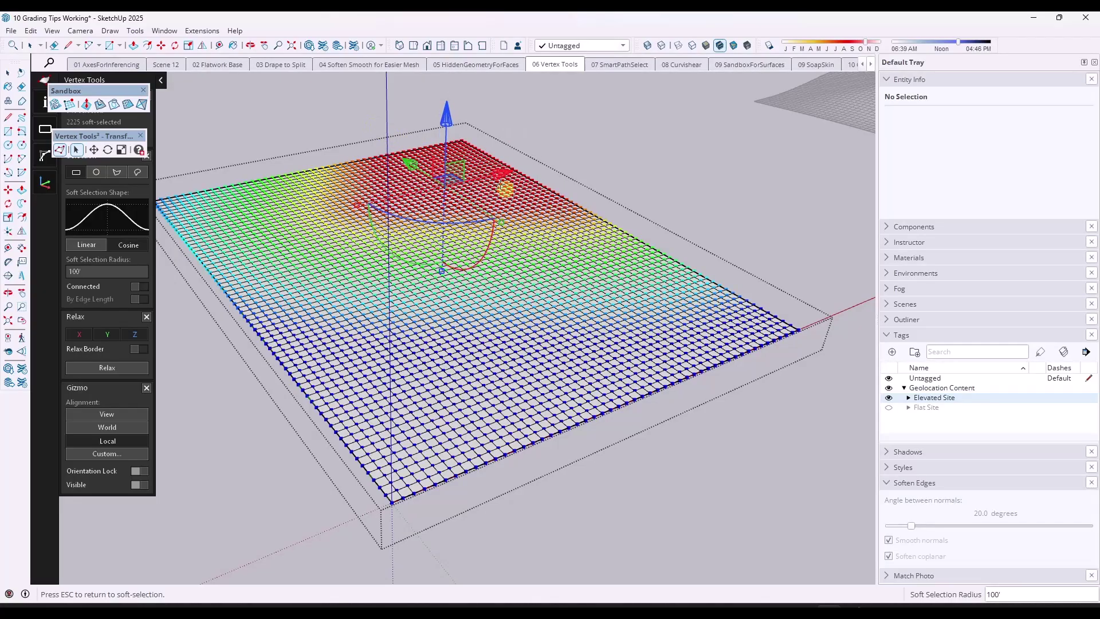
left_click_drag(451, 125, 452, 98)
Shift the raised corner about 5' 3" along the red axis, nudge it along the other axes, and rotate it about 6.4 degrees
middle_click_drag(524, 260, 435, 231)
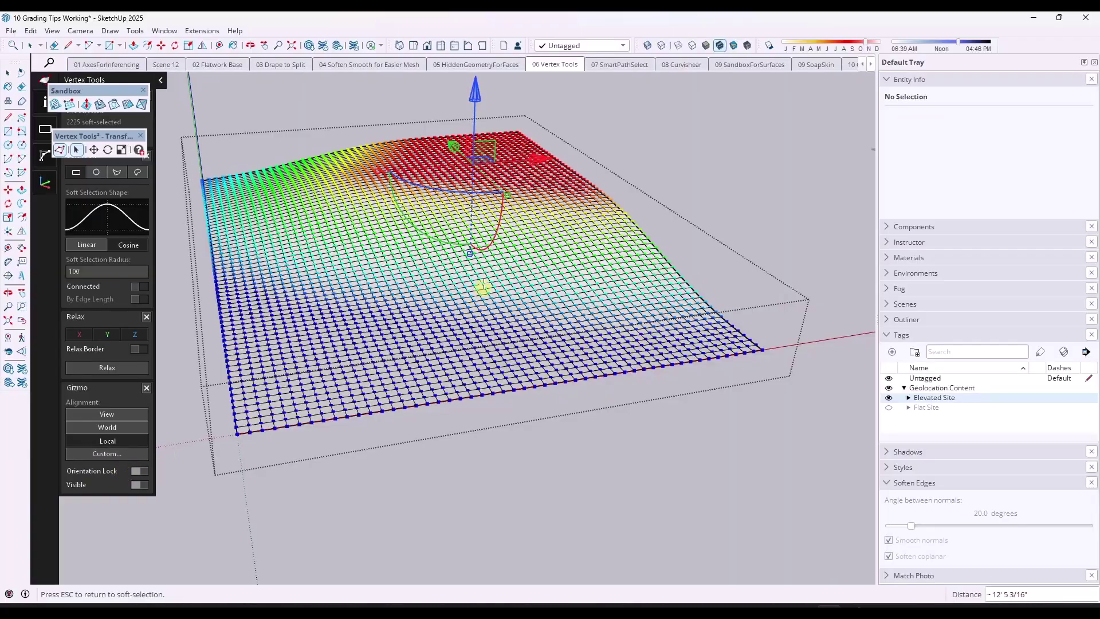
middle_click_drag(401, 248, 462, 241)
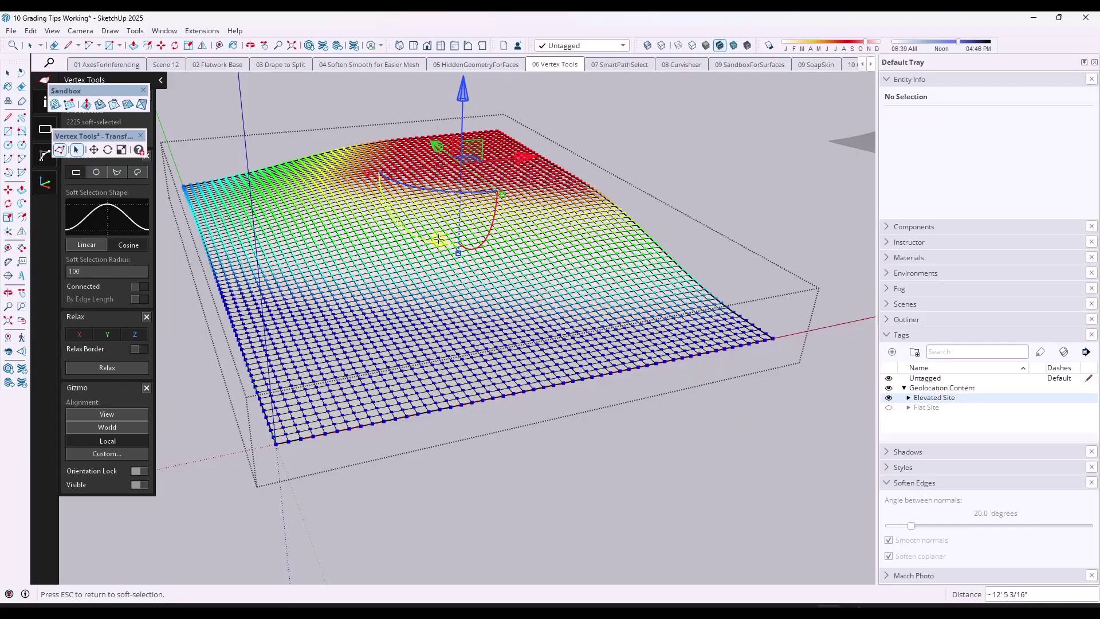
middle_click_drag(476, 215, 525, 276)
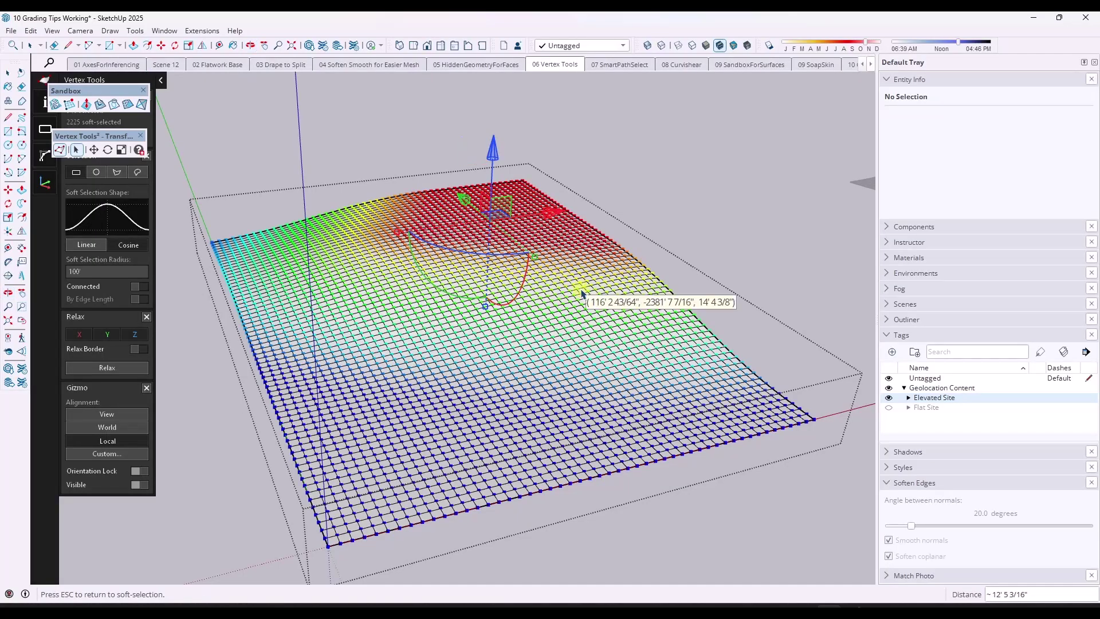
middle_click_drag(581, 294, 527, 189)
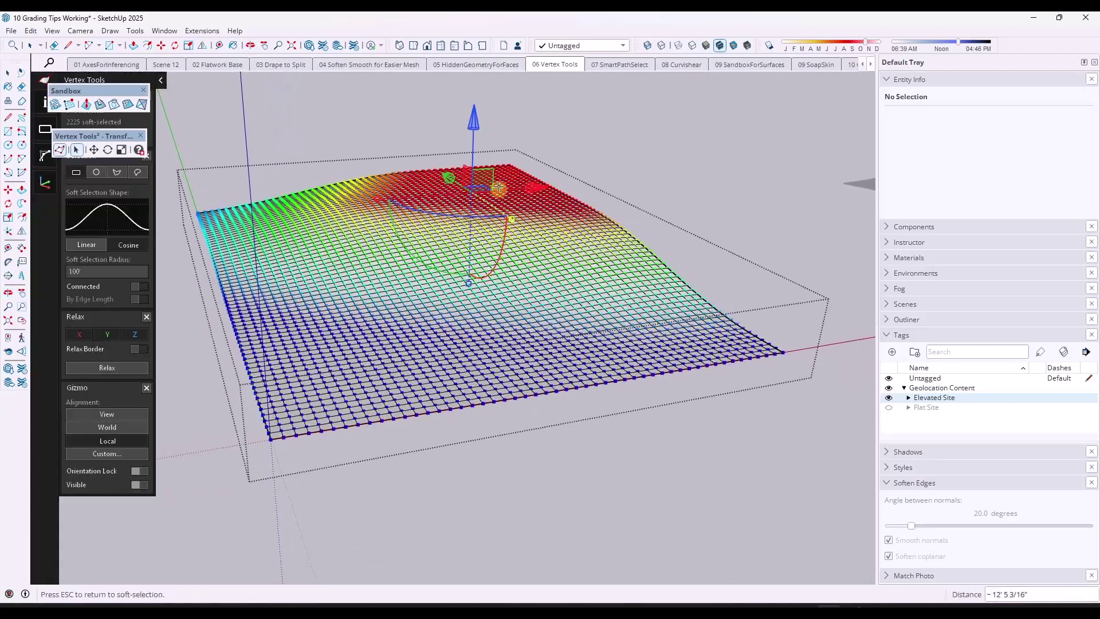
left_click_drag(529, 190, 541, 189)
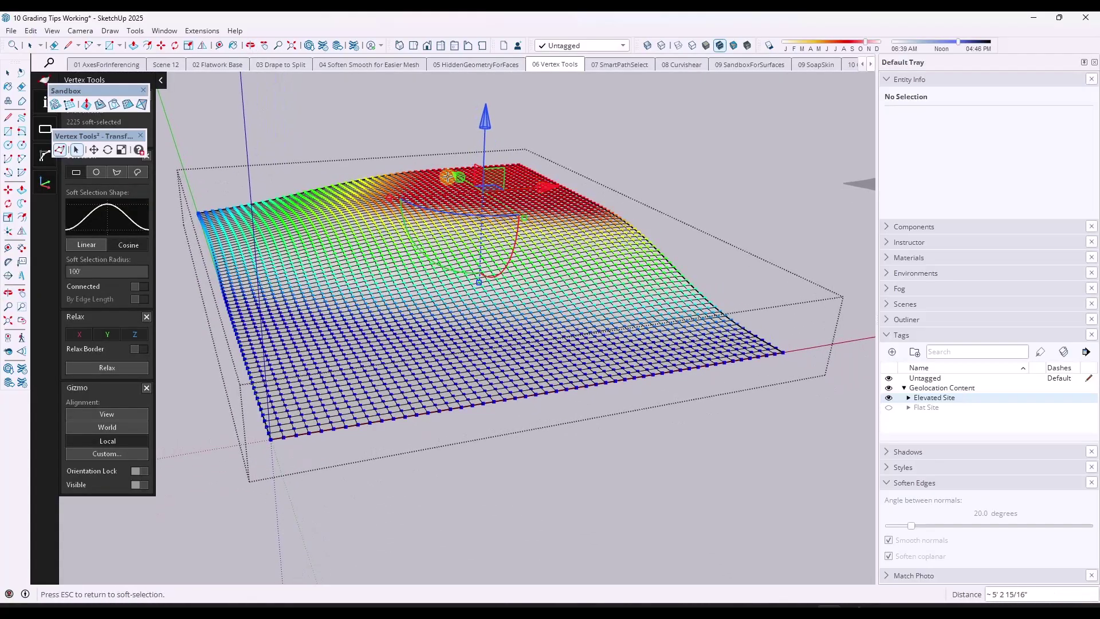
left_click_drag(454, 177, 450, 174)
mouse_move(487, 118)
left_mouse_down()
mouse_move(488, 137)
mouse_move(487, 124)
left_mouse_up()
left_click_drag(442, 259, 447, 277)
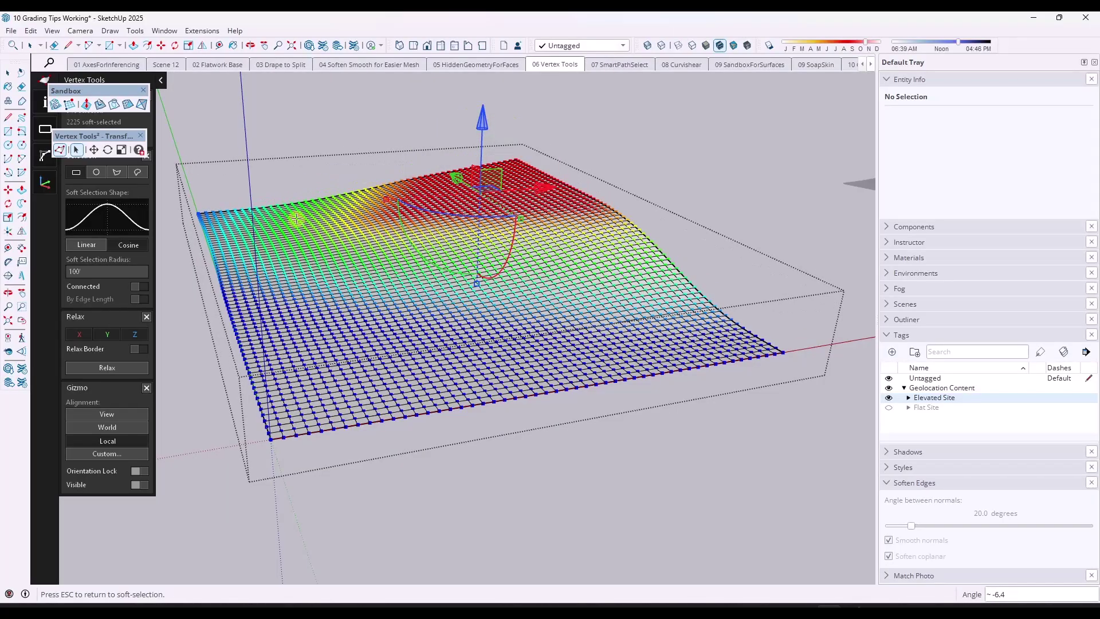
Soft-select vertices along the mesh's long side edge, then check the Vertex Tools² Mesh toolbar and show the Edit toolbar containing Make Planar
left_click_drag(548, 199, 658, 271)
middle_click_drag(682, 280, 400, 268)
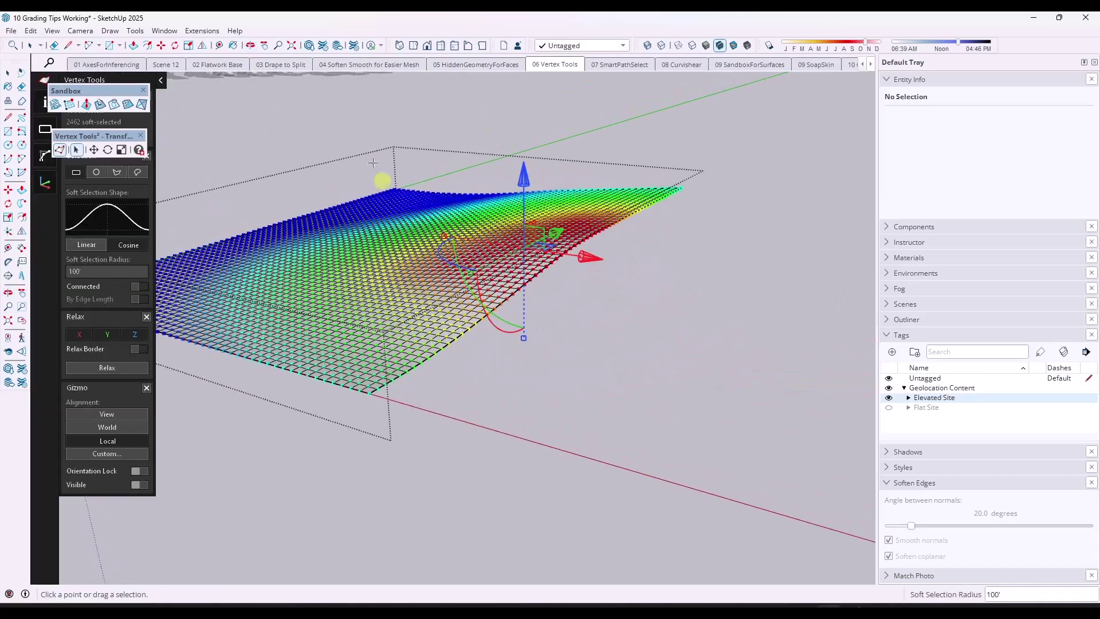
right_click(1012, 38)
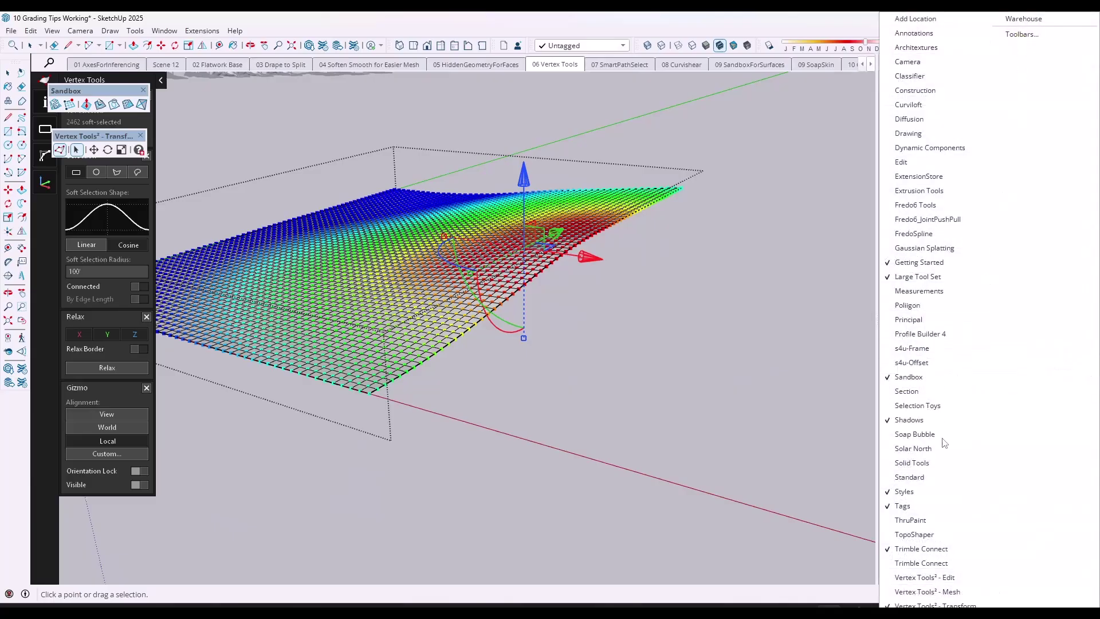
left_click(931, 593)
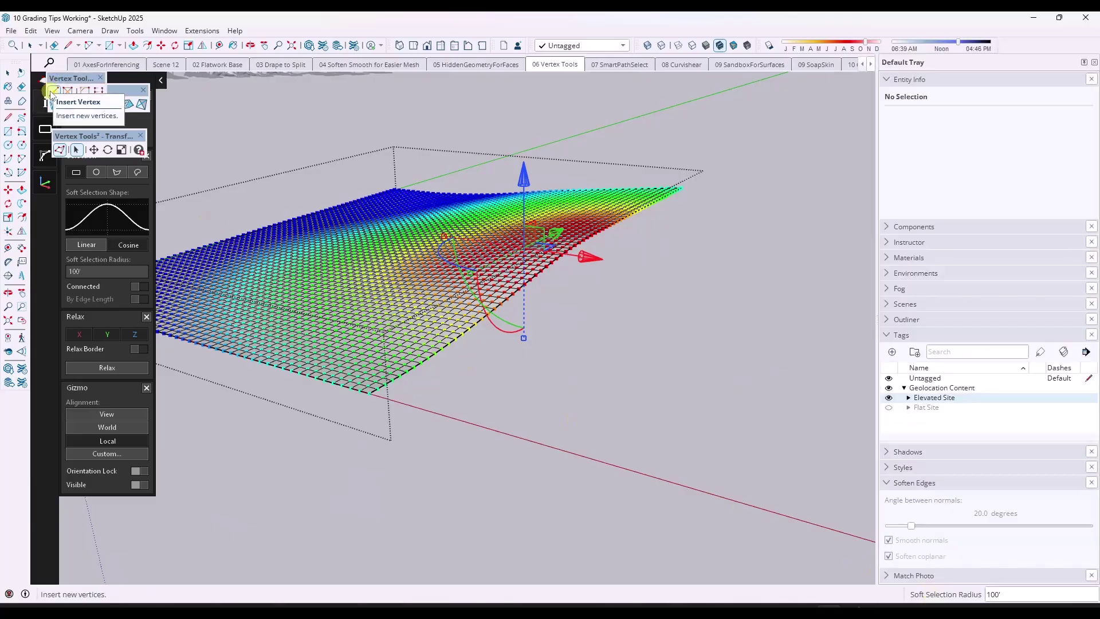
left_click(100, 78)
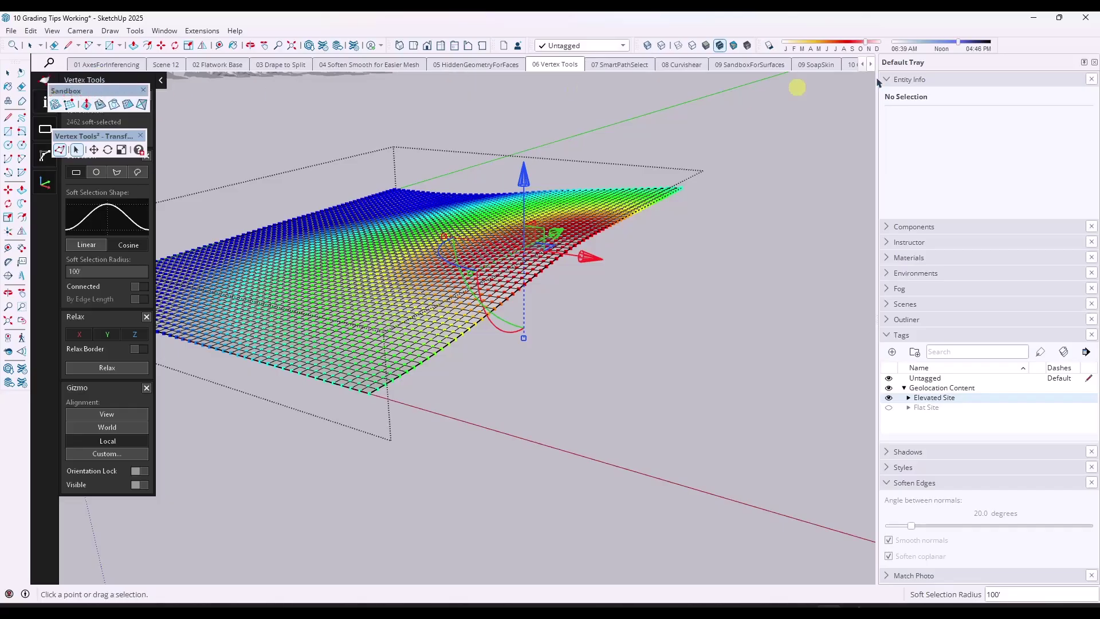
right_click(1046, 51)
left_click(930, 589)
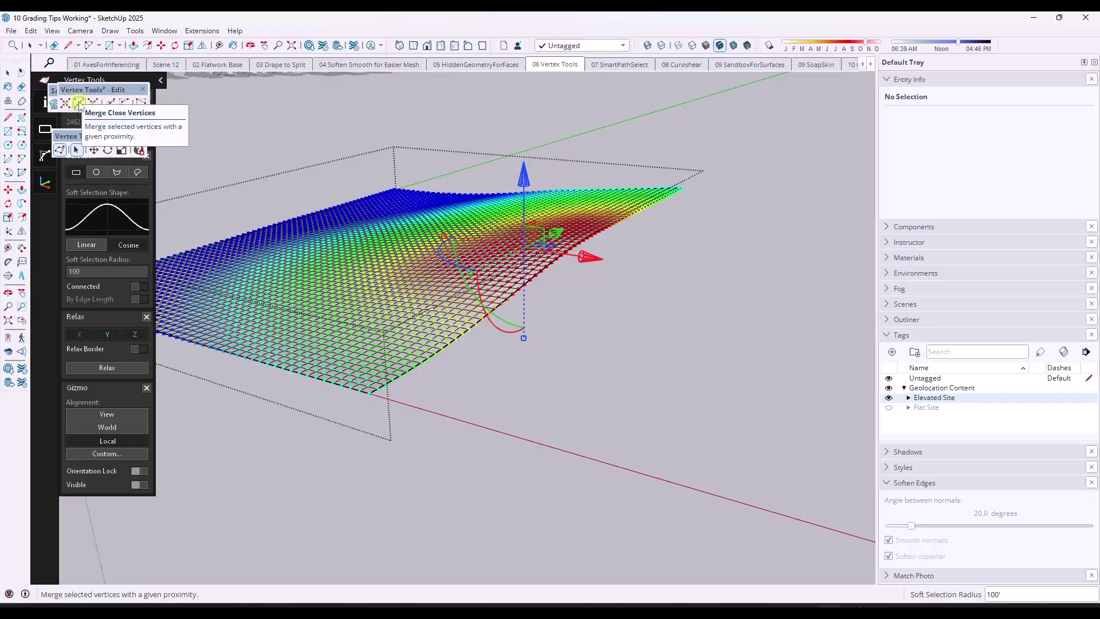
left_click(110, 106)
Soft-select the mesh's far-corner vertices again, inspect the area up close, then exit Vertex Tools and close the group
middle_click_drag(546, 269, 891, 307)
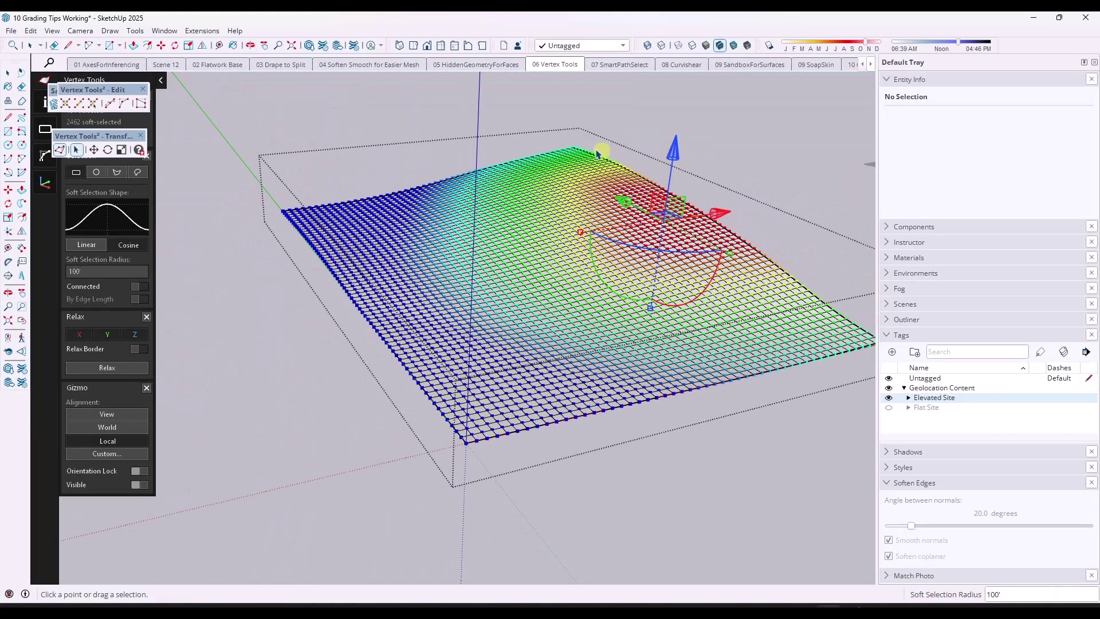
left_click_drag(572, 133, 698, 228)
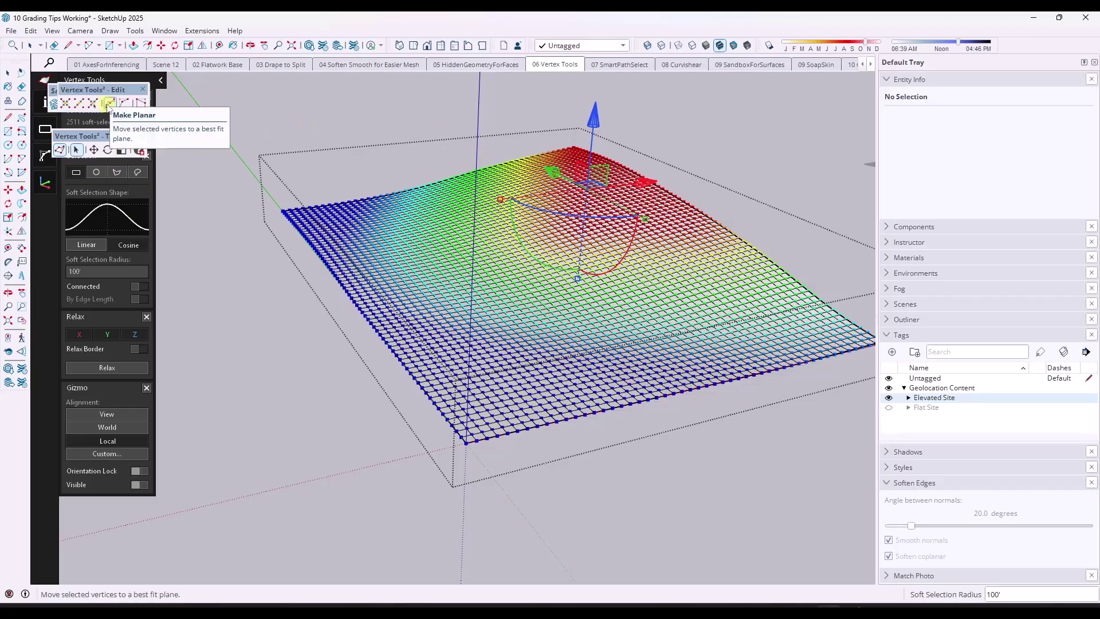
scroll(659, 223, "up", 5)
middle_click_drag(660, 225, 567, 159)
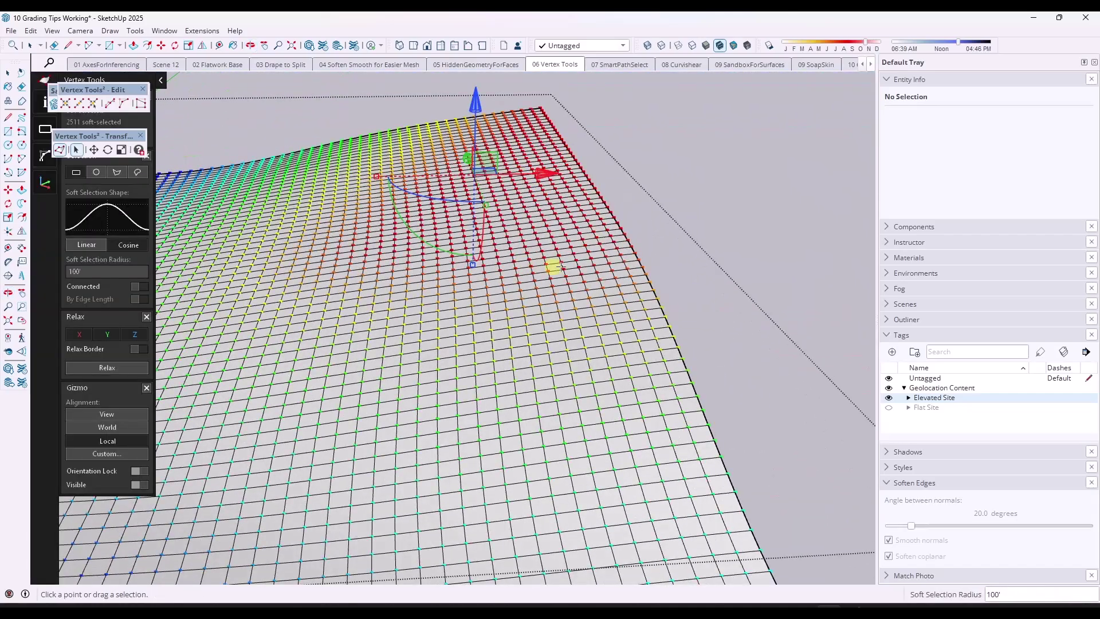
scroll(563, 247, "down", 3)
key("space")
left_click(670, 173)
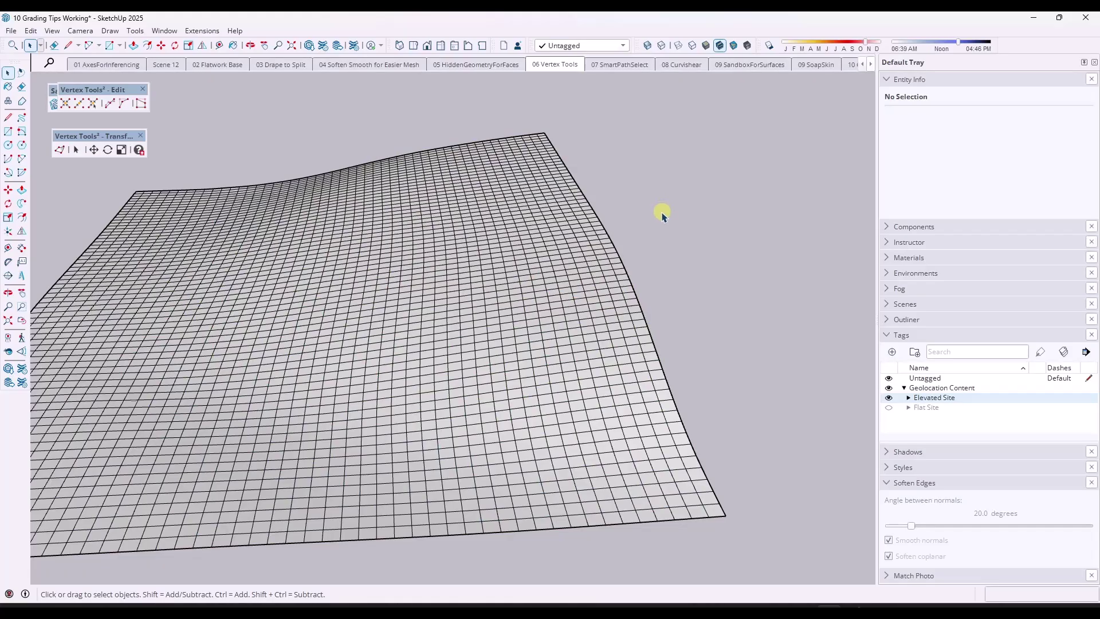
Switch to the 07 SmartPathSelect scene and open the terrain group with the angled path outlines for editing
left_click(623, 64)
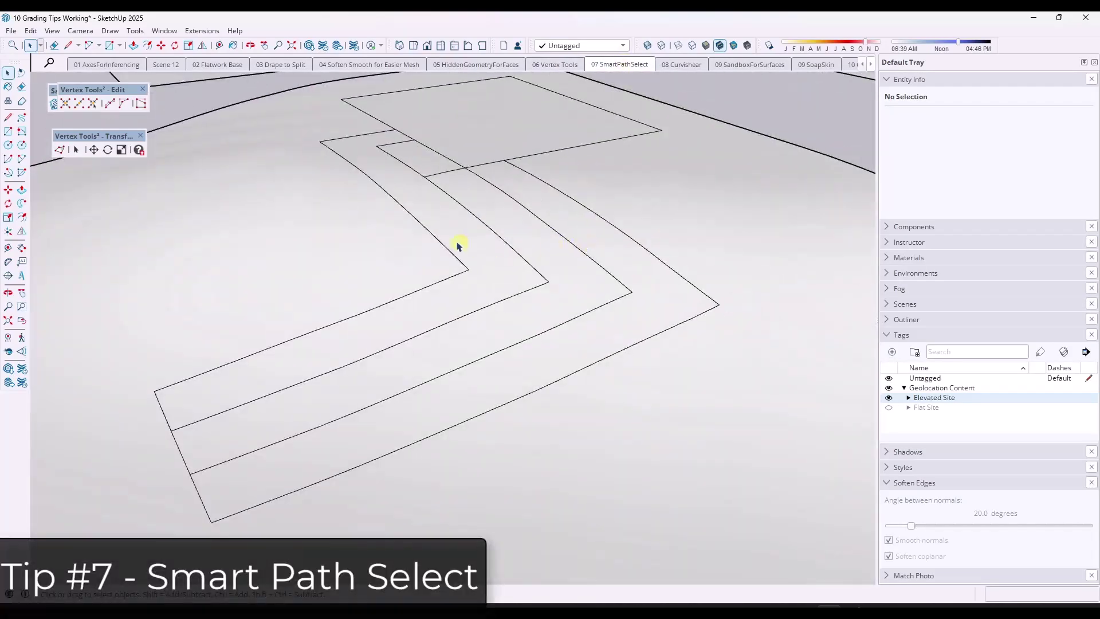
left_click(458, 243)
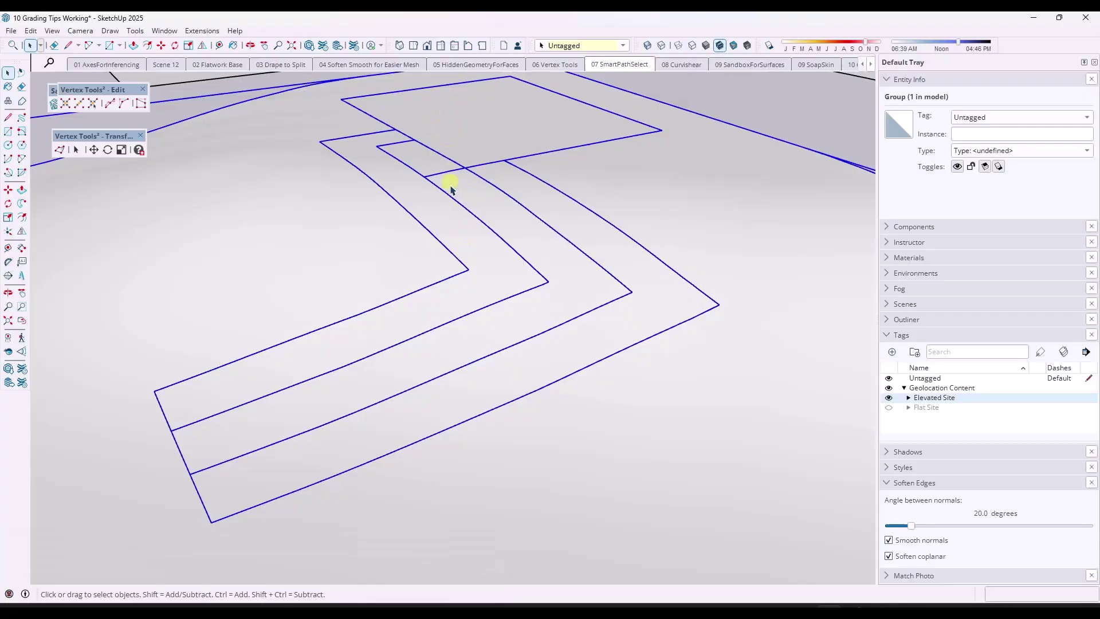
left_click(449, 210)
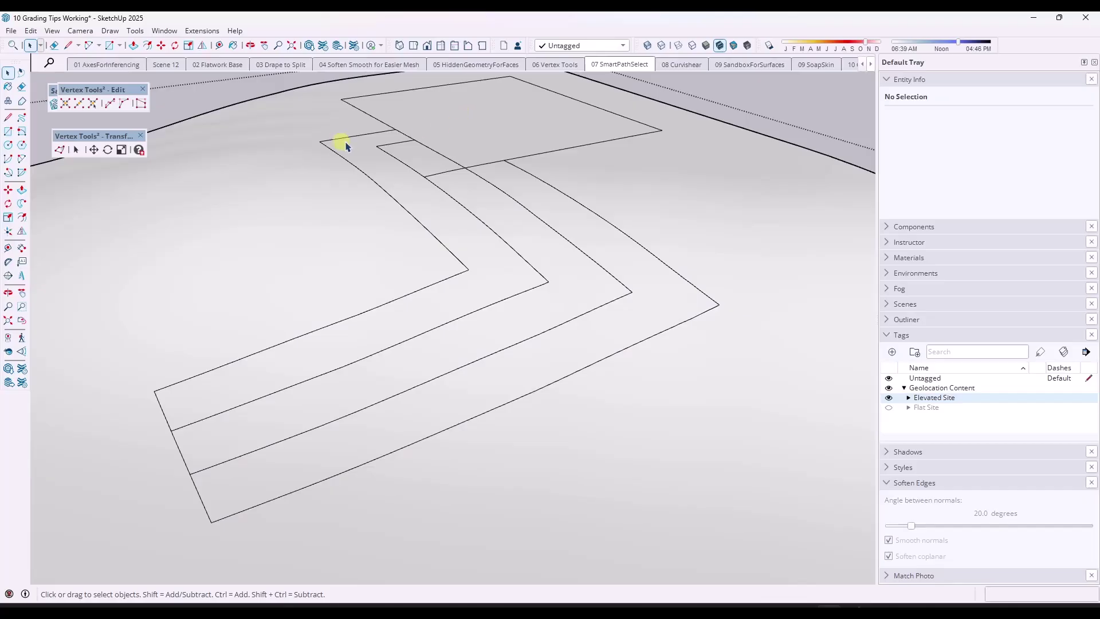
Try selecting the individual path surfaces, then select the middle path band together with its bounding edges
left_click(573, 280)
left_click(531, 280)
left_click(560, 280)
left_click(583, 316)
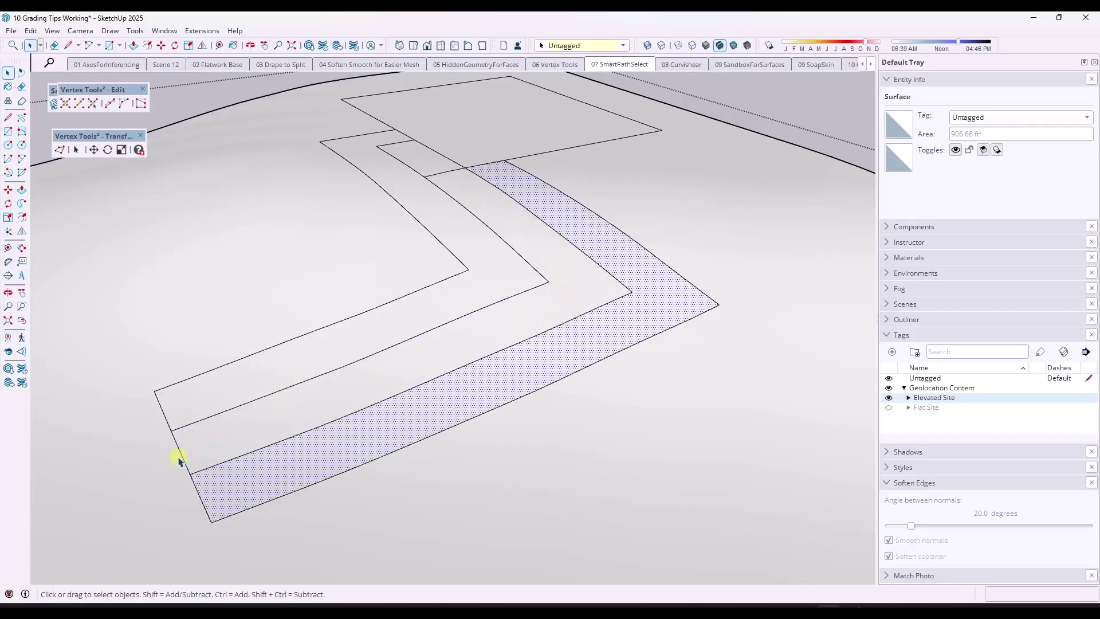
left_click(577, 292)
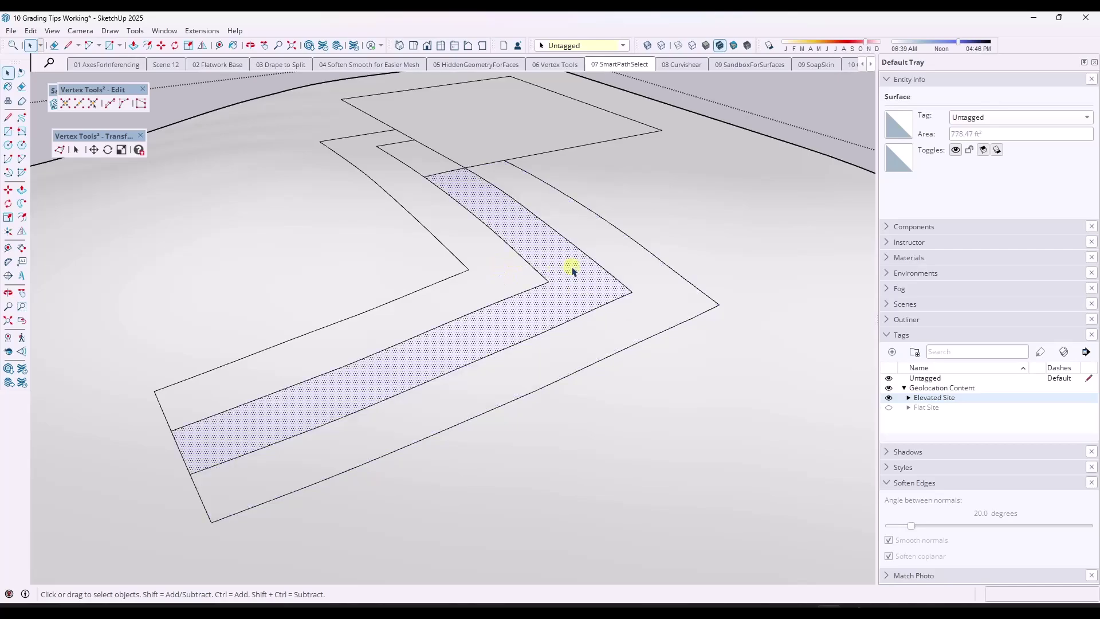
double_click(573, 271)
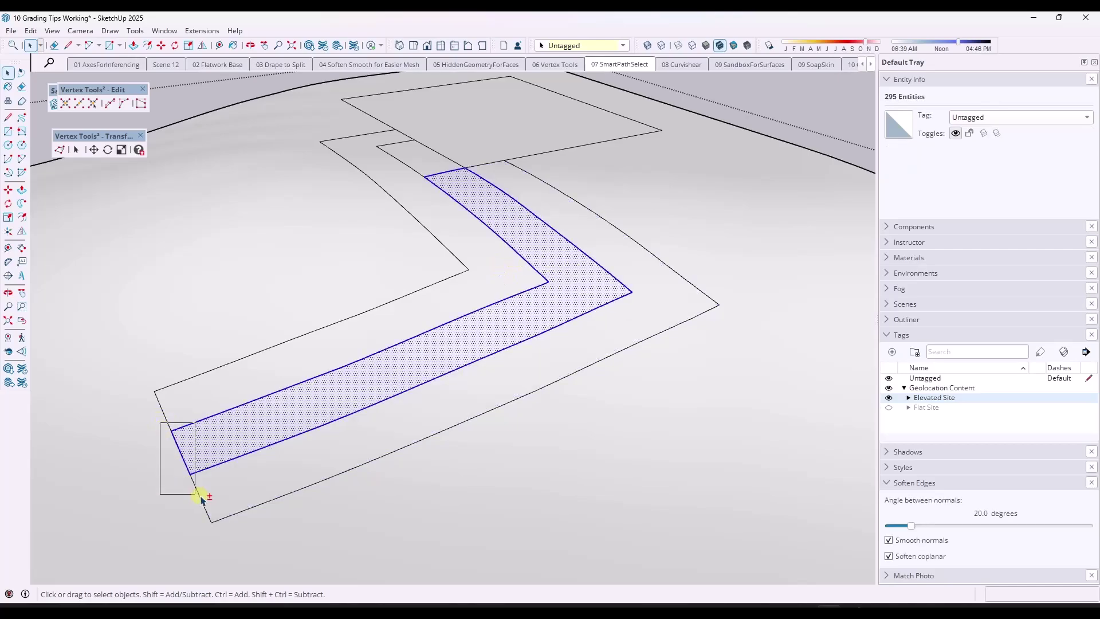
Clear the band selection and select single edge segments along the middle path band's inner outline
left_click(228, 439)
left_click(355, 361)
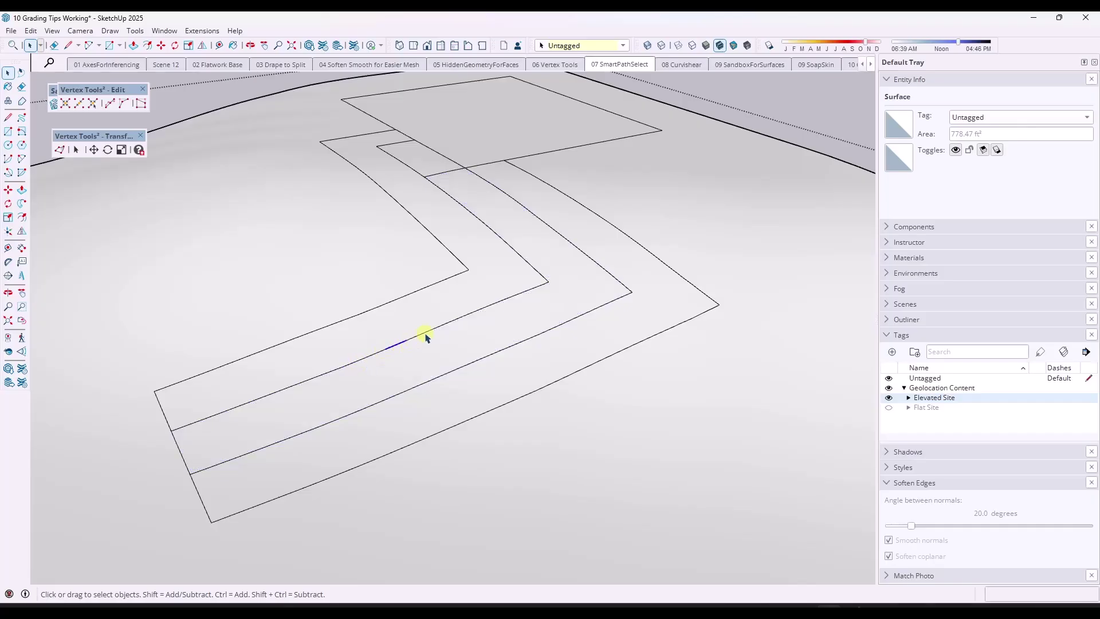
left_click(542, 283)
left_click(543, 282)
left_click(511, 248)
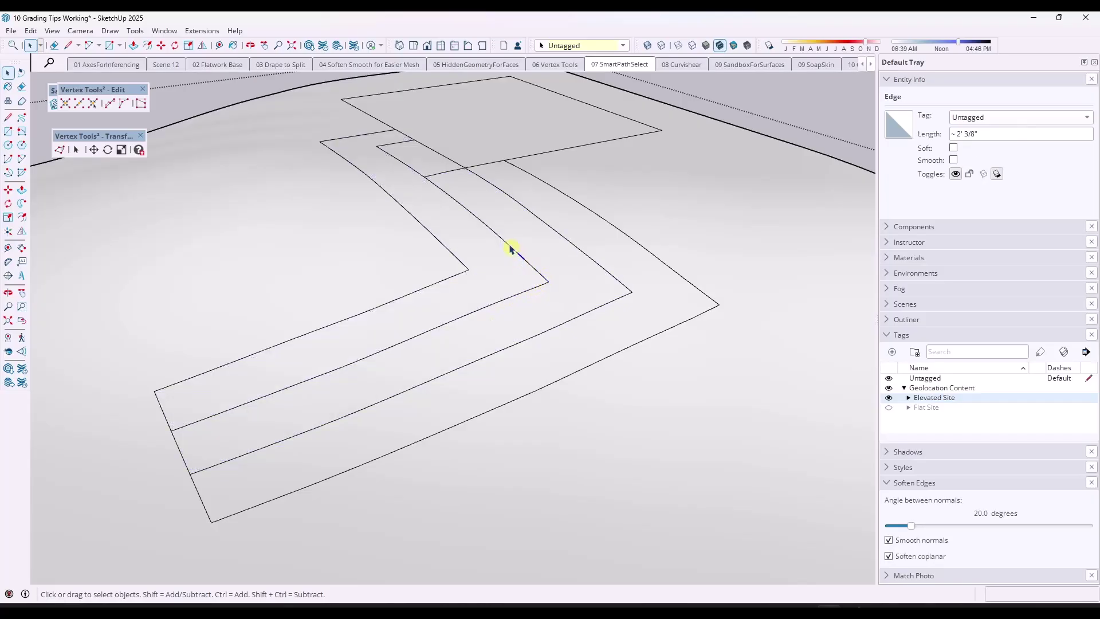
Try selecting the middle path band, then window-select the path edges around the bends of the inner outlines
left_click(440, 193)
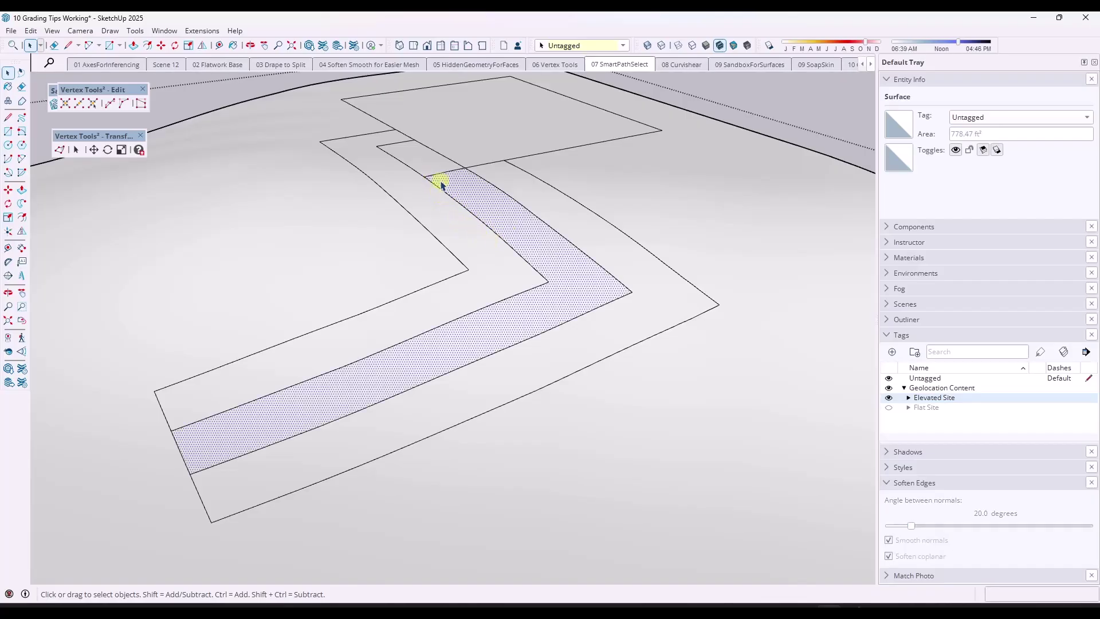
left_click_drag(442, 183, 533, 282)
left_click_drag(394, 221, 534, 323)
left_click_drag(352, 189, 561, 348)
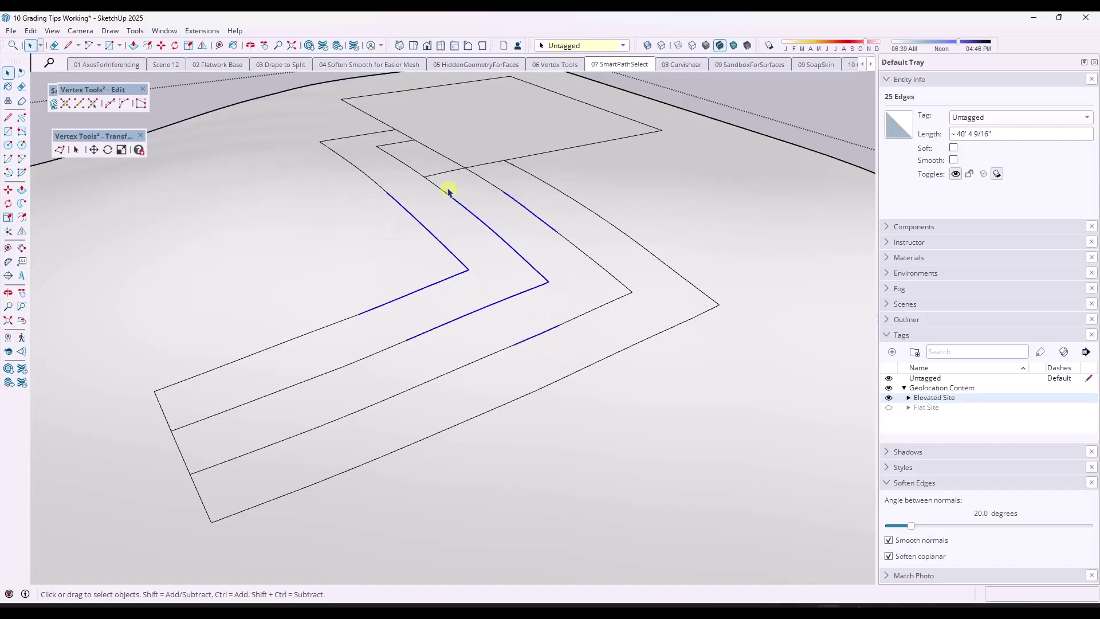
Hide the floating Vertex Tools Edit, Vertex Tools Transform and Sandbox tool sets
left_click(142, 88)
left_click(141, 137)
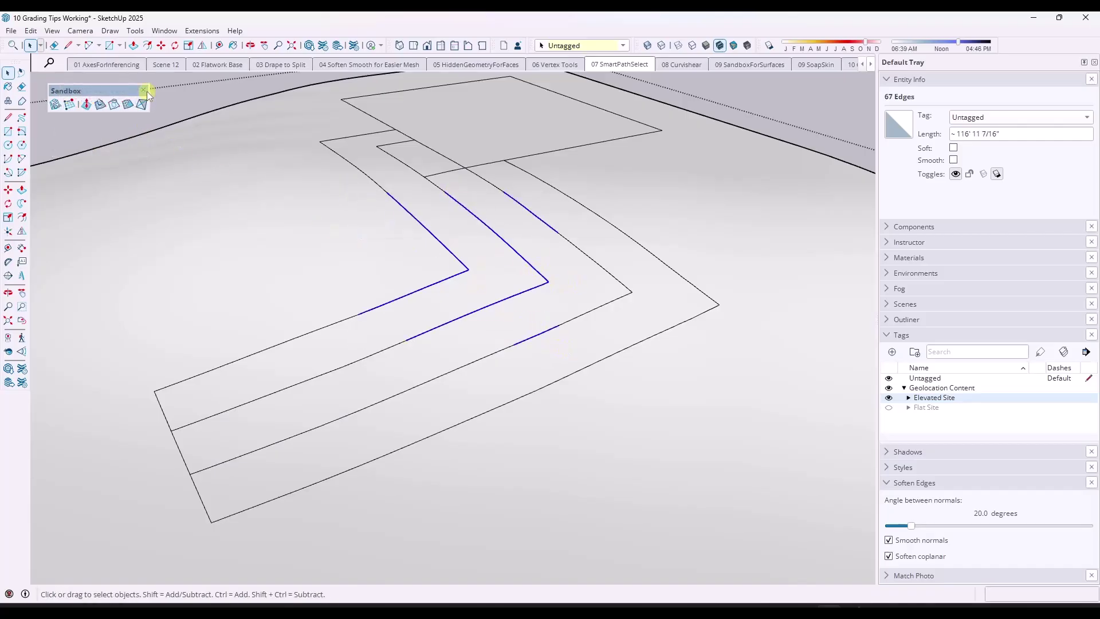
left_click(143, 90)
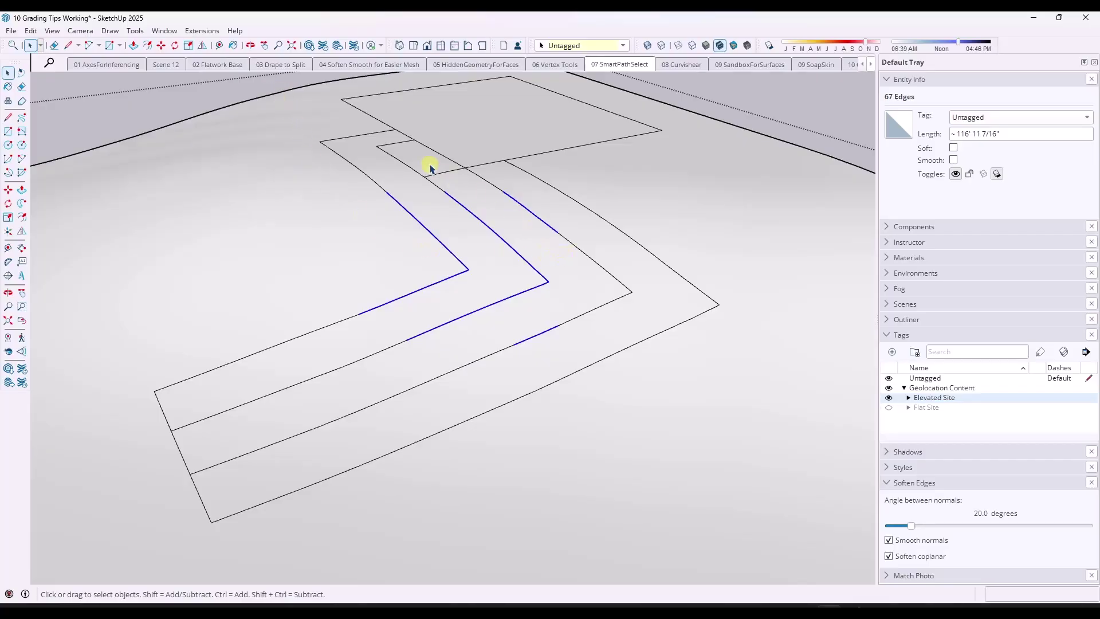
Search the Extension Warehouse for sketchuv, then close the warehouse
left_click(323, 45)
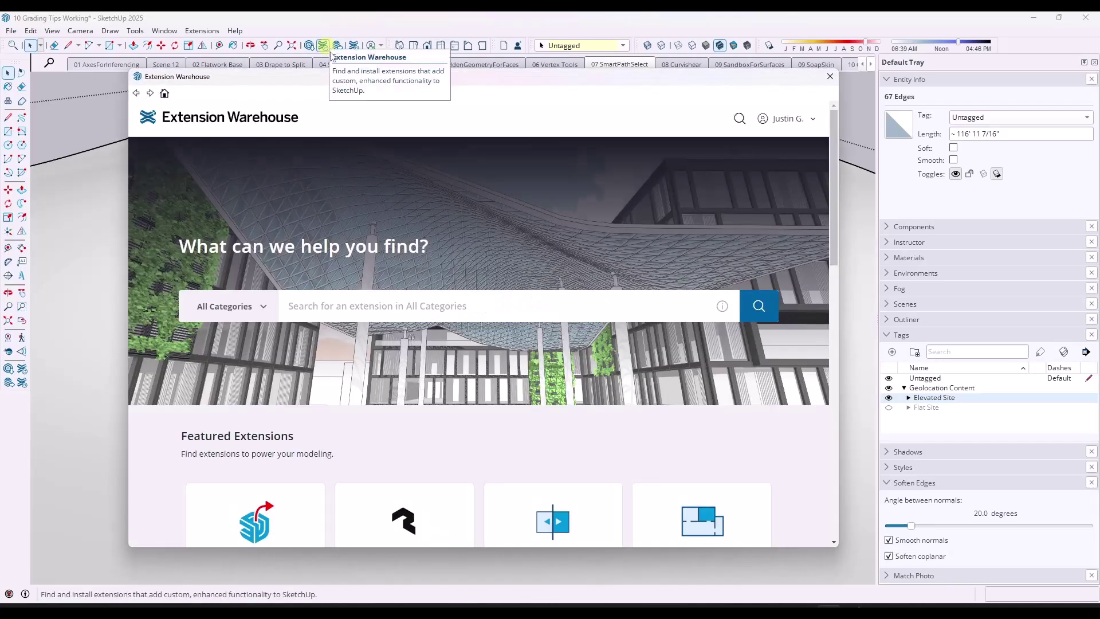
type("sketchuv")
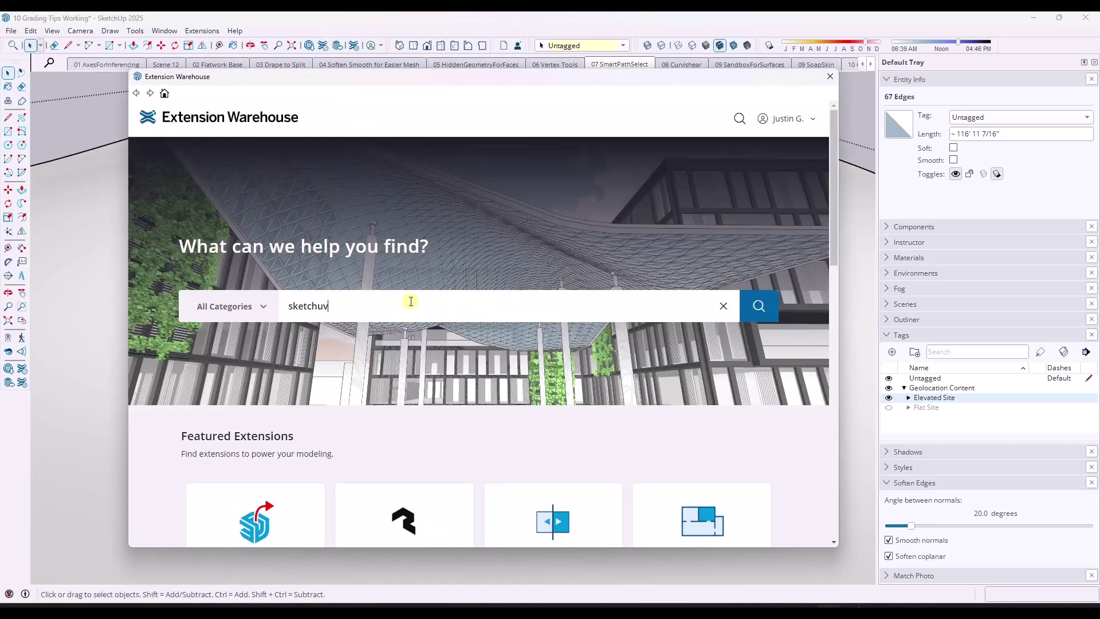
key("Return")
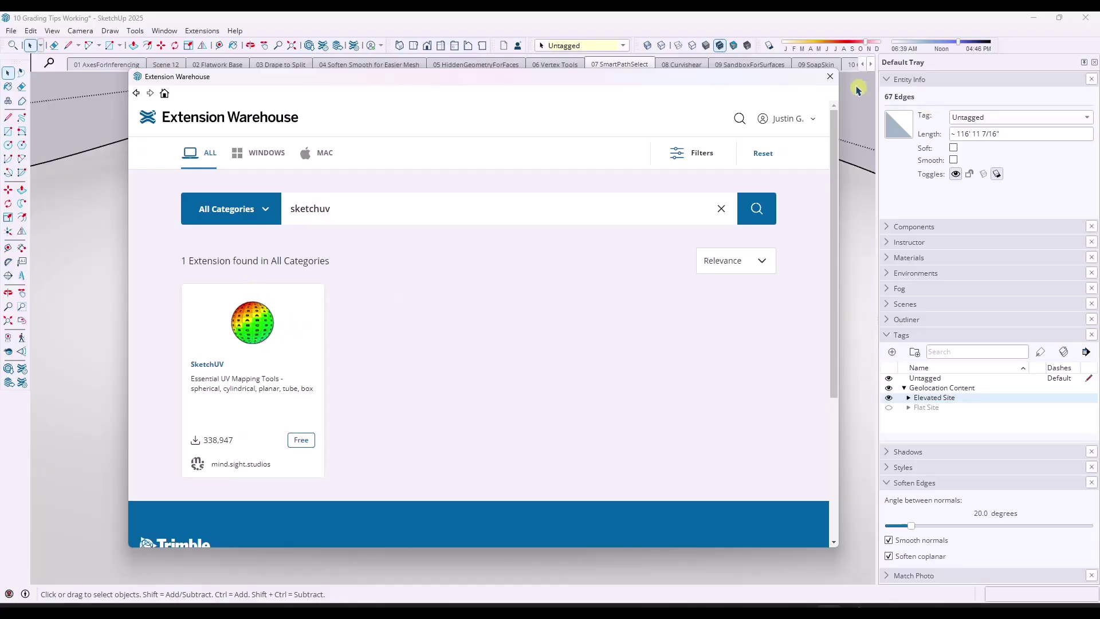
left_click(829, 76)
Load the disabled DM_SketchUV plugin through the SketchUcation Plugins Manager, then close the manager
left_click(204, 31)
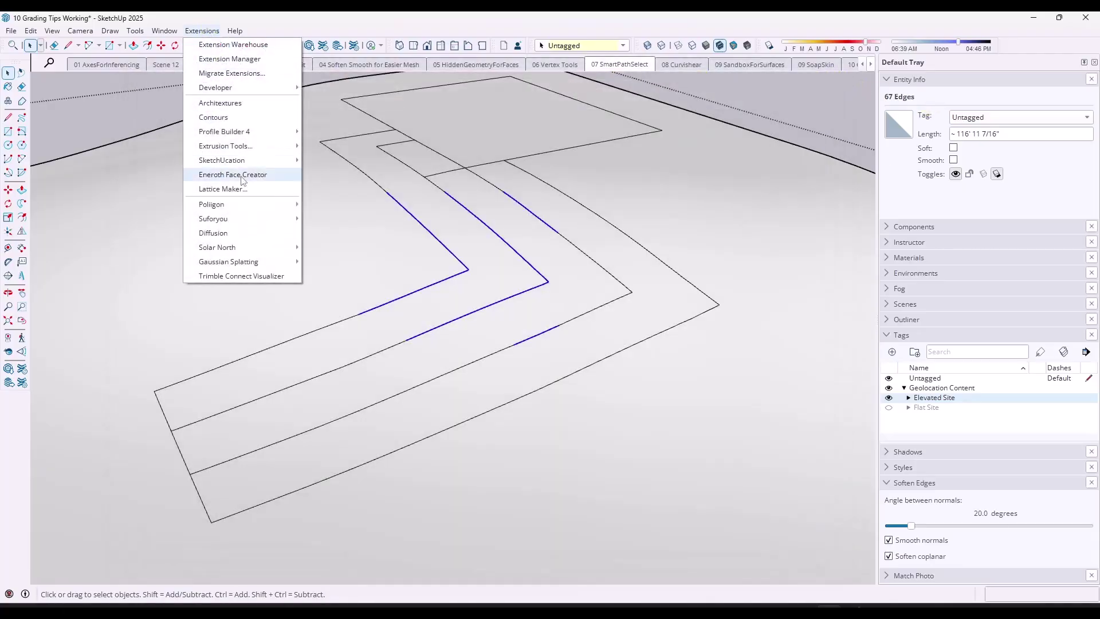
mouse_move(229, 160)
left_click(368, 176)
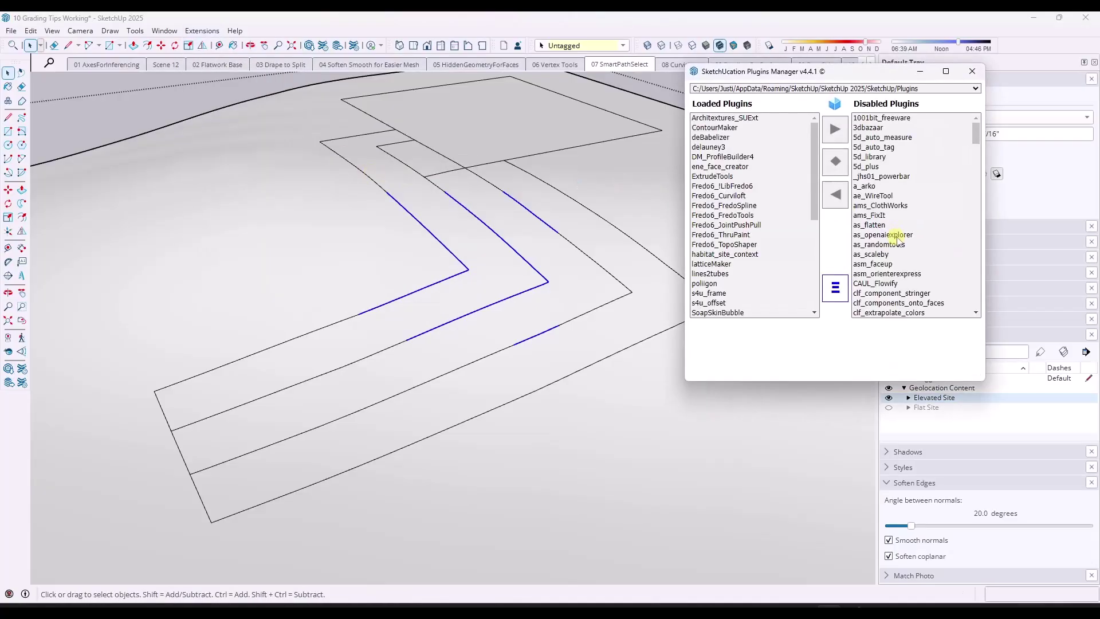
scroll(917, 241, "down", 8)
left_click_drag(975, 190, 975, 202)
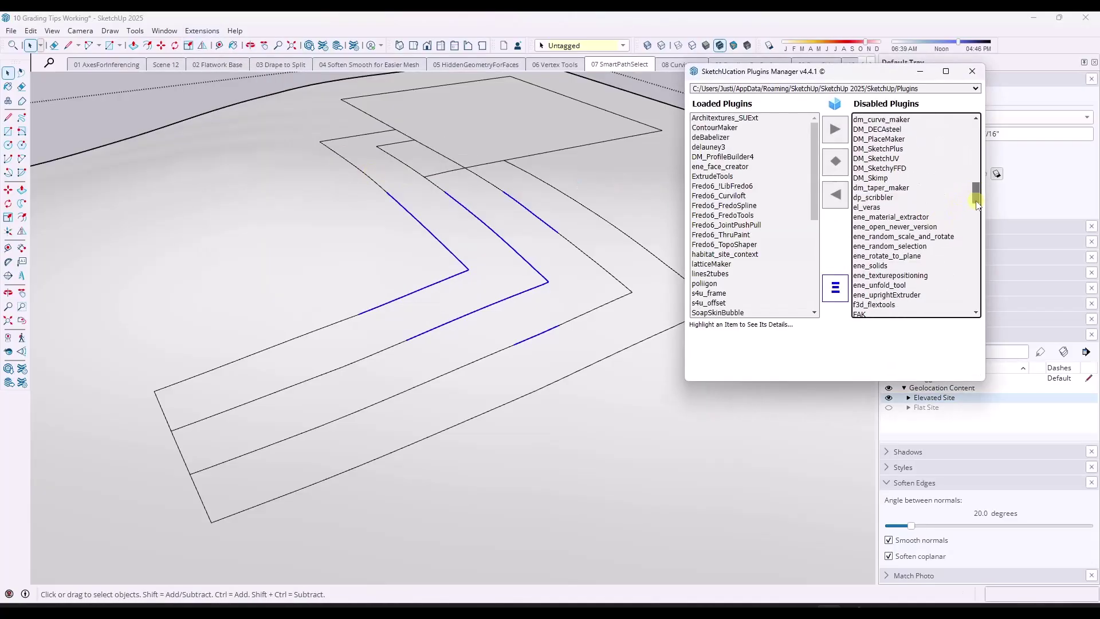
left_click(884, 159)
left_click(835, 195)
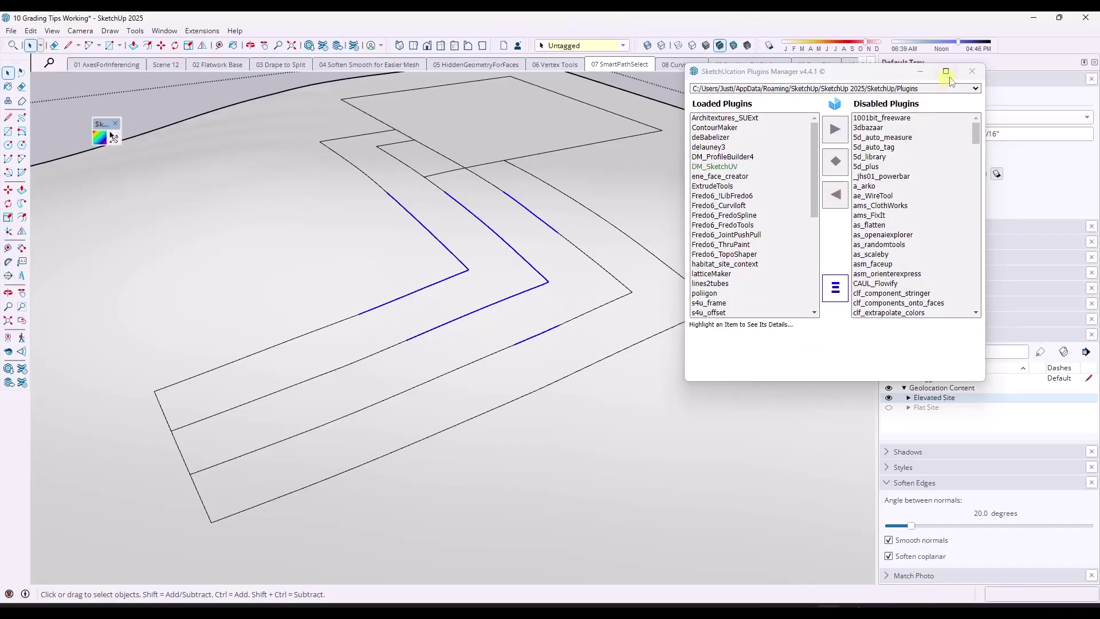
left_click(972, 71)
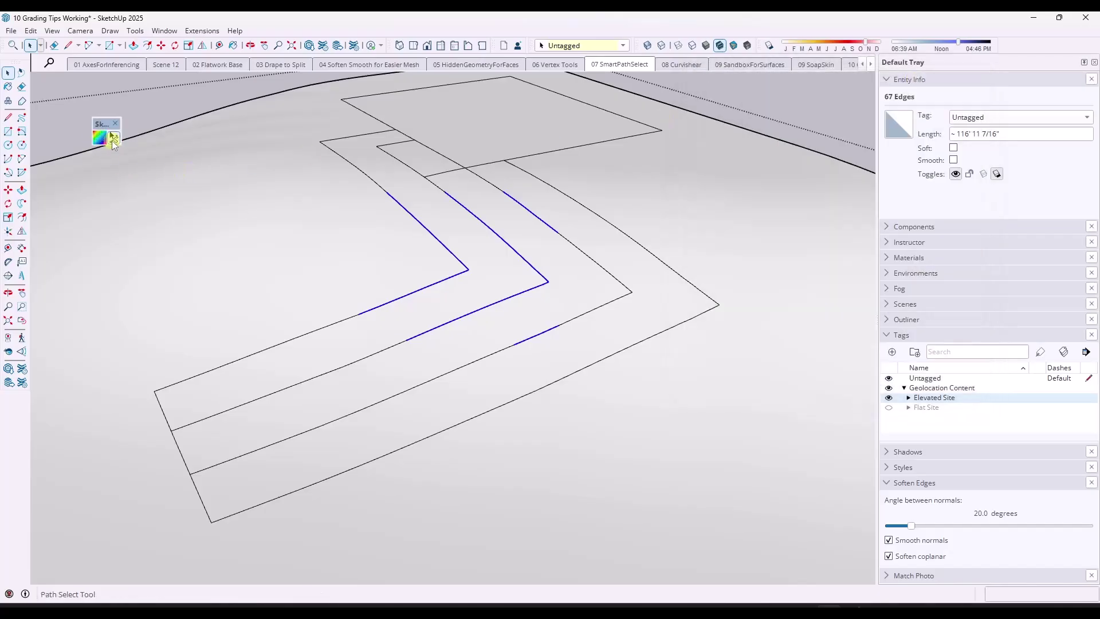
Trace the middle path band's inner outline with SketchUV Path Select, from its near end around the bend to the upper pad
left_click(113, 137)
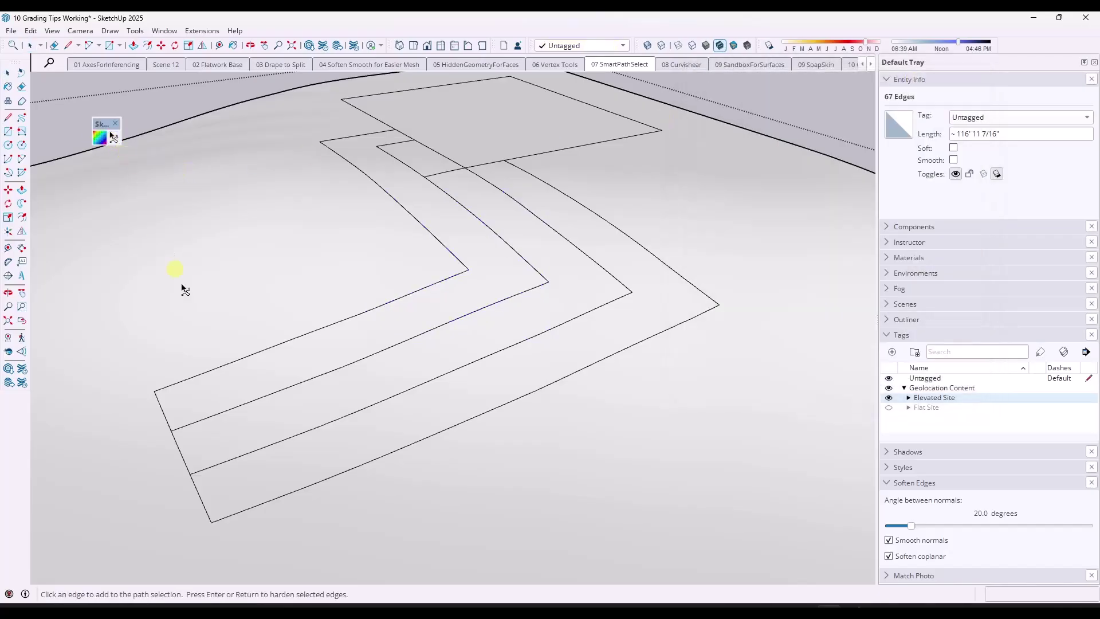
left_click(184, 429)
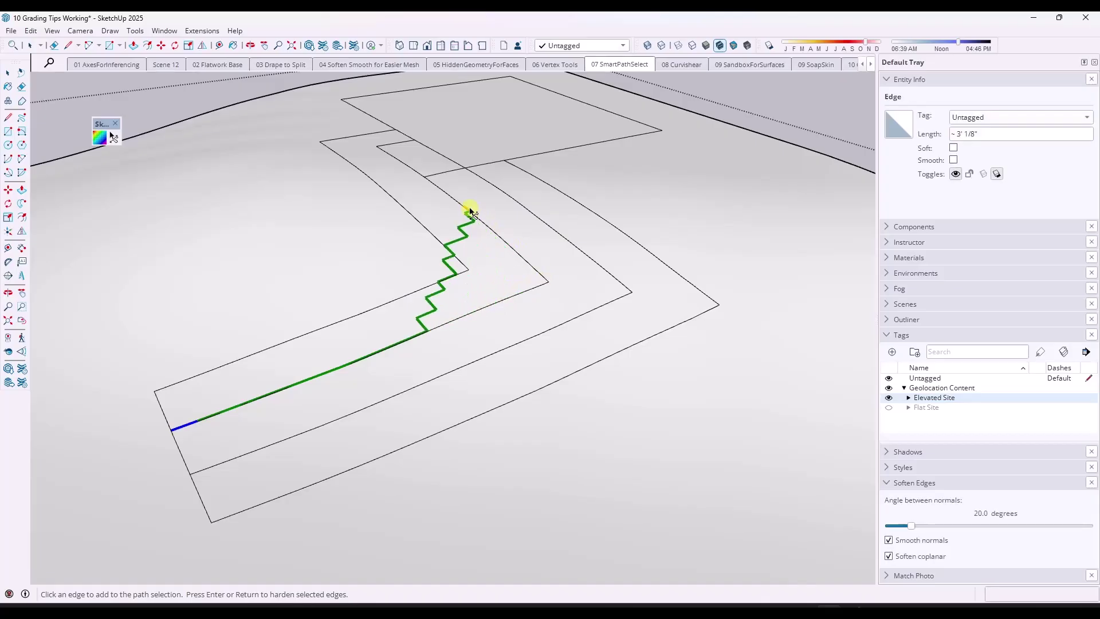
left_click(547, 283)
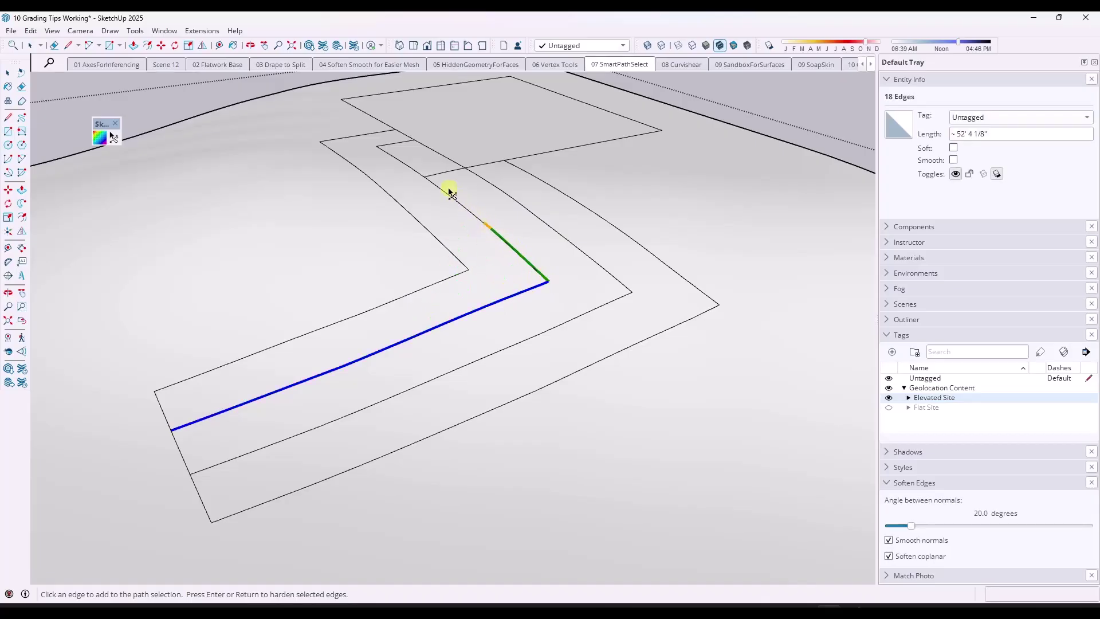
left_click(432, 183)
key("Return")
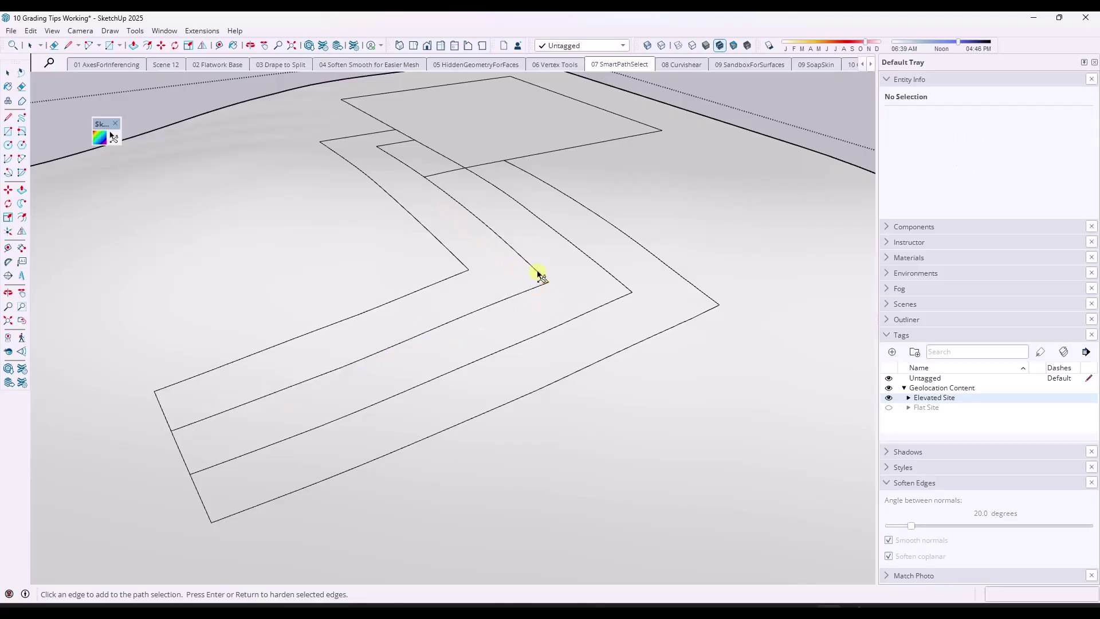
Select the three angled path surfaces together and delete them from the terrain, leaving their outlines
key("space")
left_click(569, 275)
left_click(511, 266, "ctrl")
left_click(675, 290, "shift")
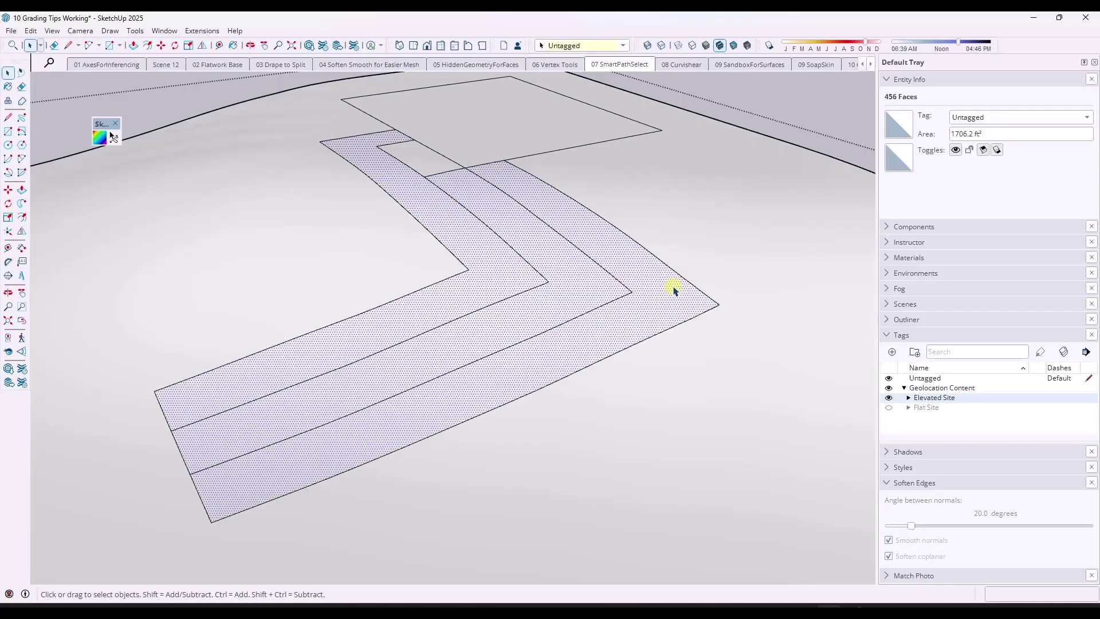
key("Delete")
Path-select the middle band's inner outline from its near end around the bend to the upper pad, and delete it
left_click(113, 138)
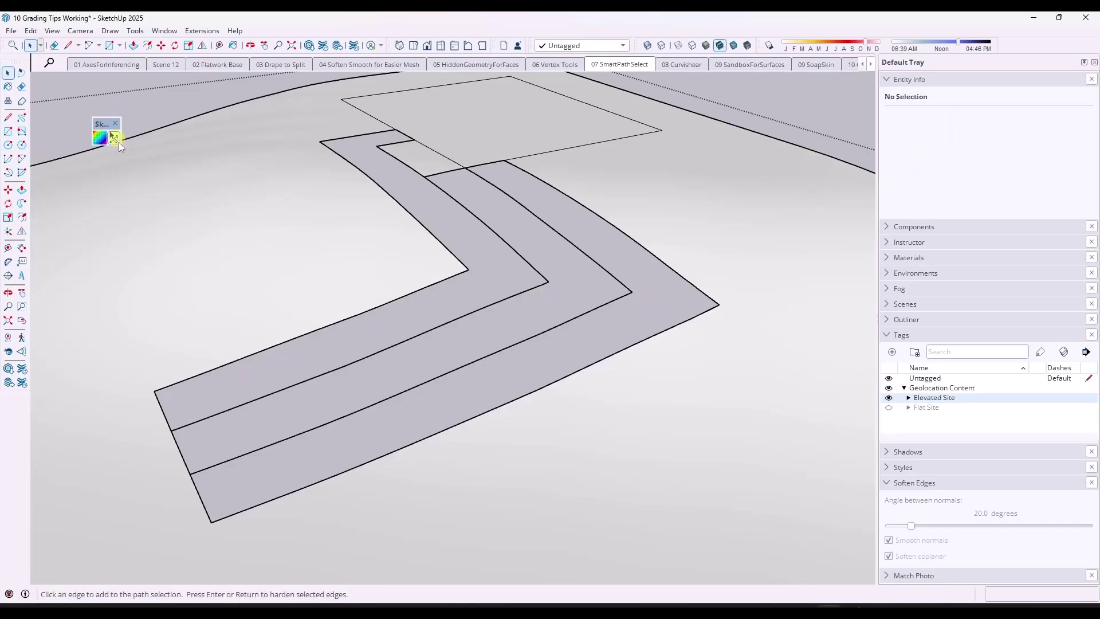
left_click(179, 431)
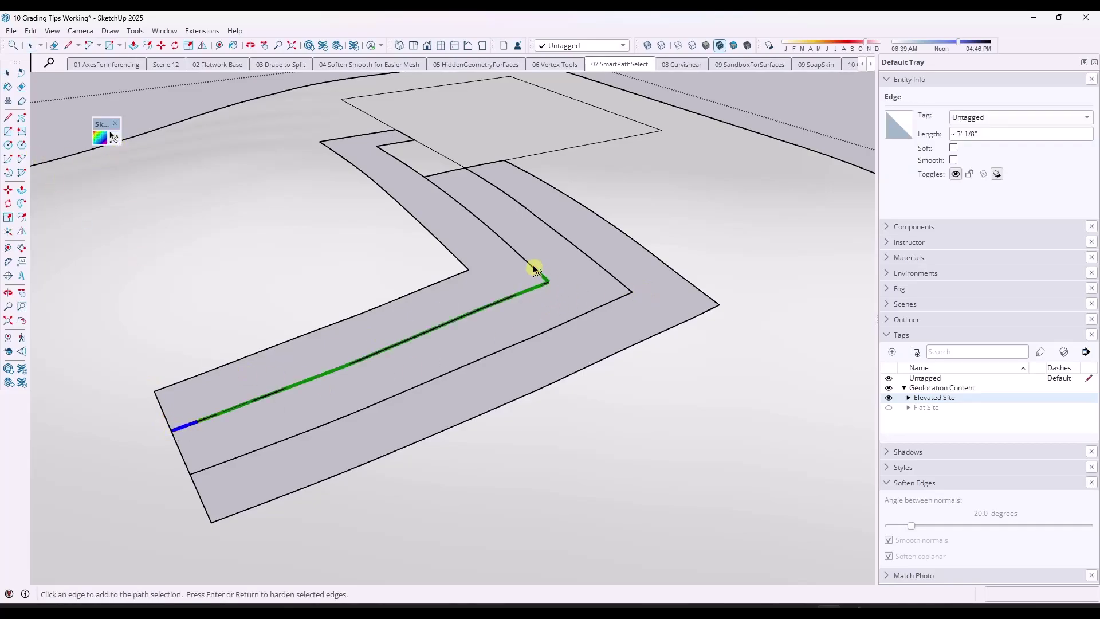
left_click(536, 271)
left_click(428, 182)
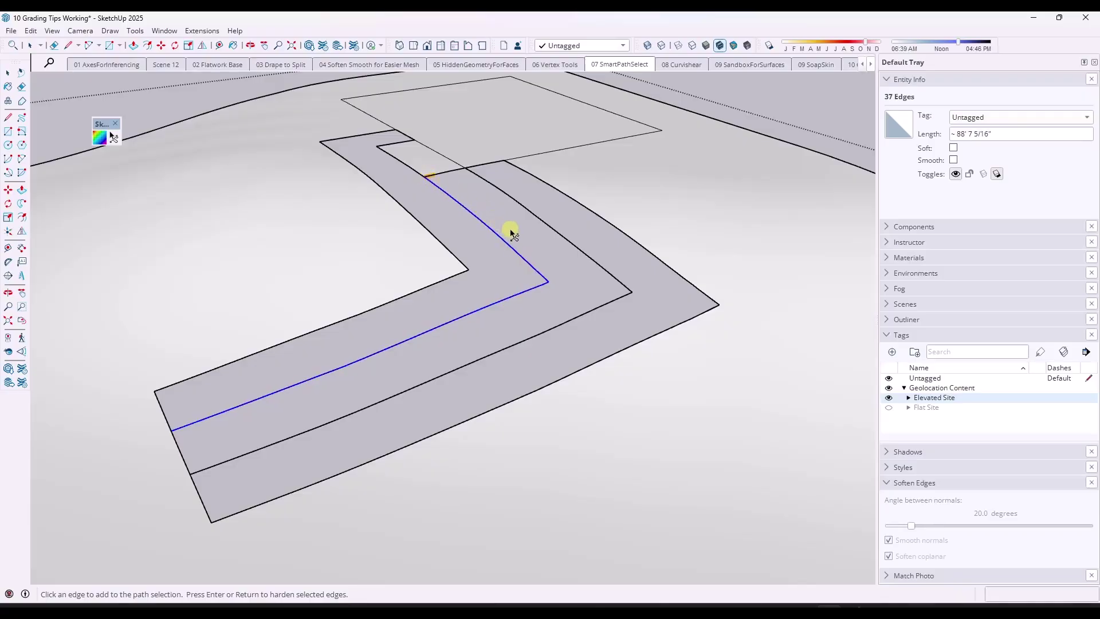
key("Delete")
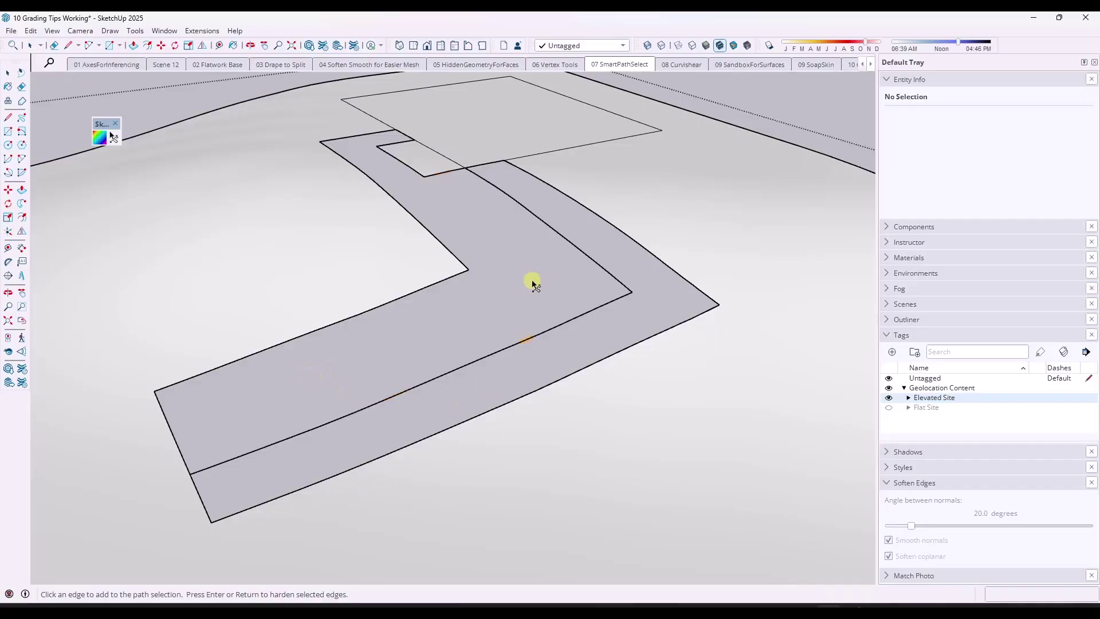
Display the Profile Builder 4 tools and place them just below the SketchUV tools
right_click(1026, 53)
left_click(920, 334)
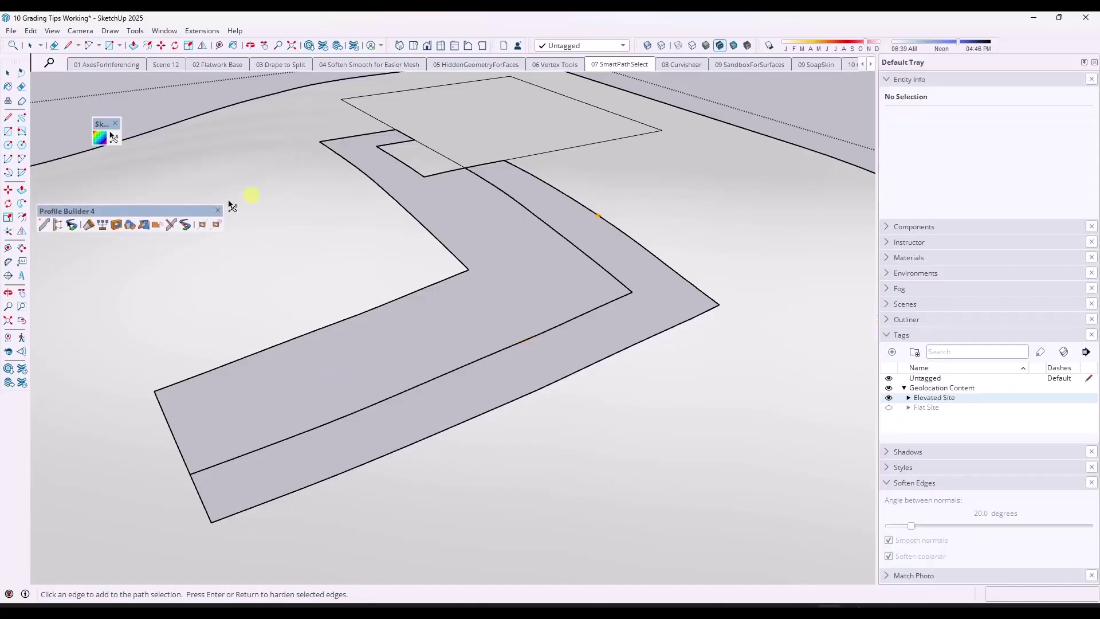
left_click_drag(135, 211, 141, 164)
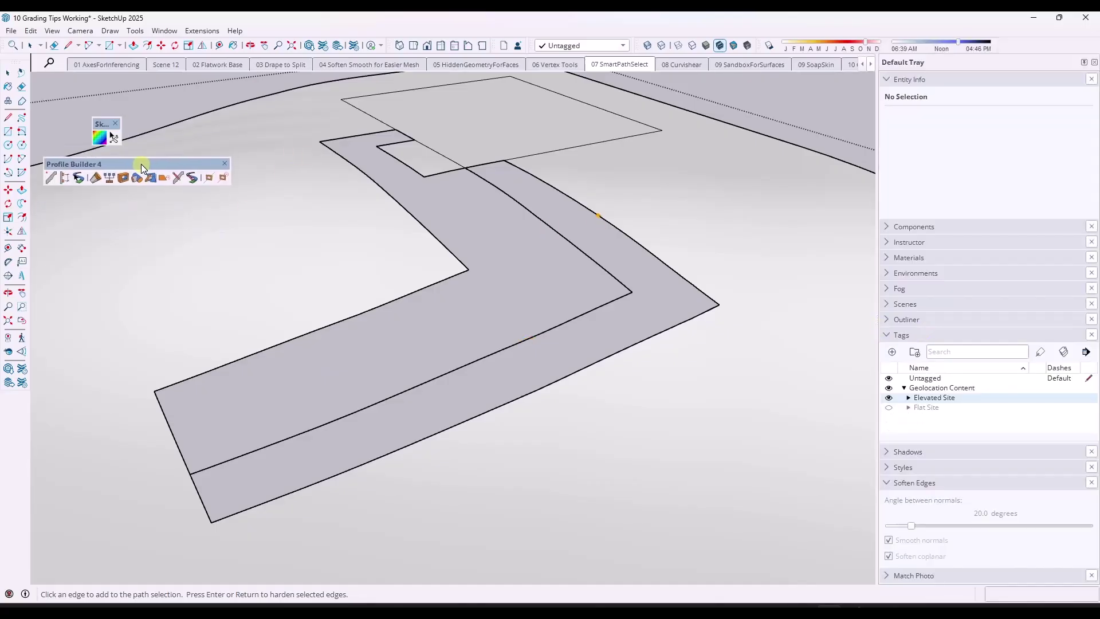
Select the remaining interior path line with Profile Builder's Smart-Path Selection Tool and remove it
left_click(78, 178)
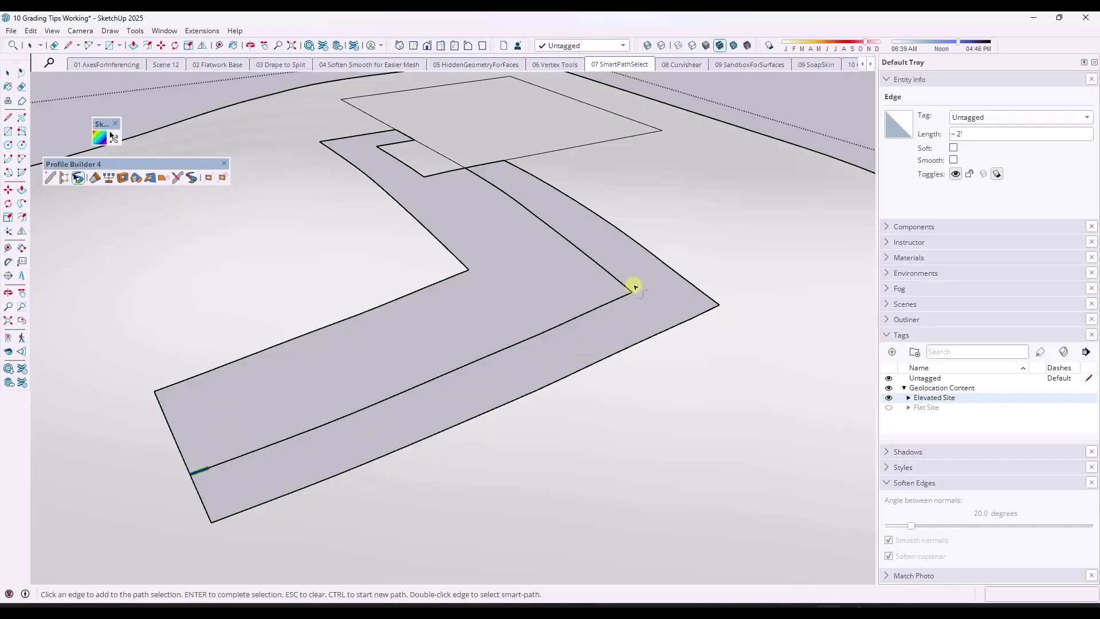
left_click(473, 173)
key("Escape")
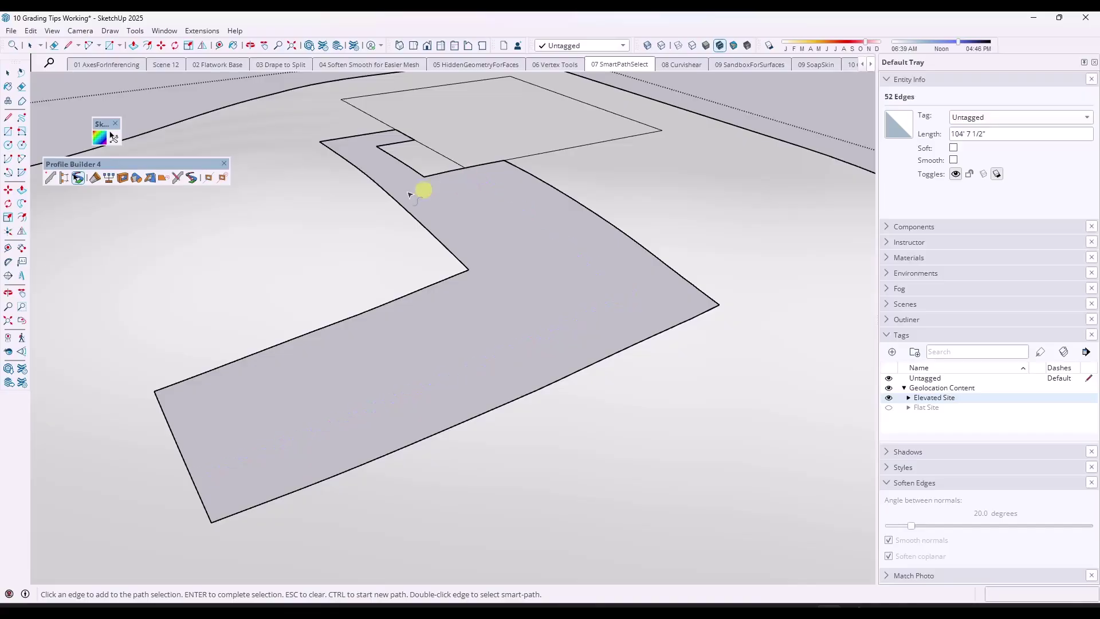
Select the path opening's outer boundary with the Smart-Path Selection Tool, picking edges around each corner up to the notch at the pad
left_click(78, 179)
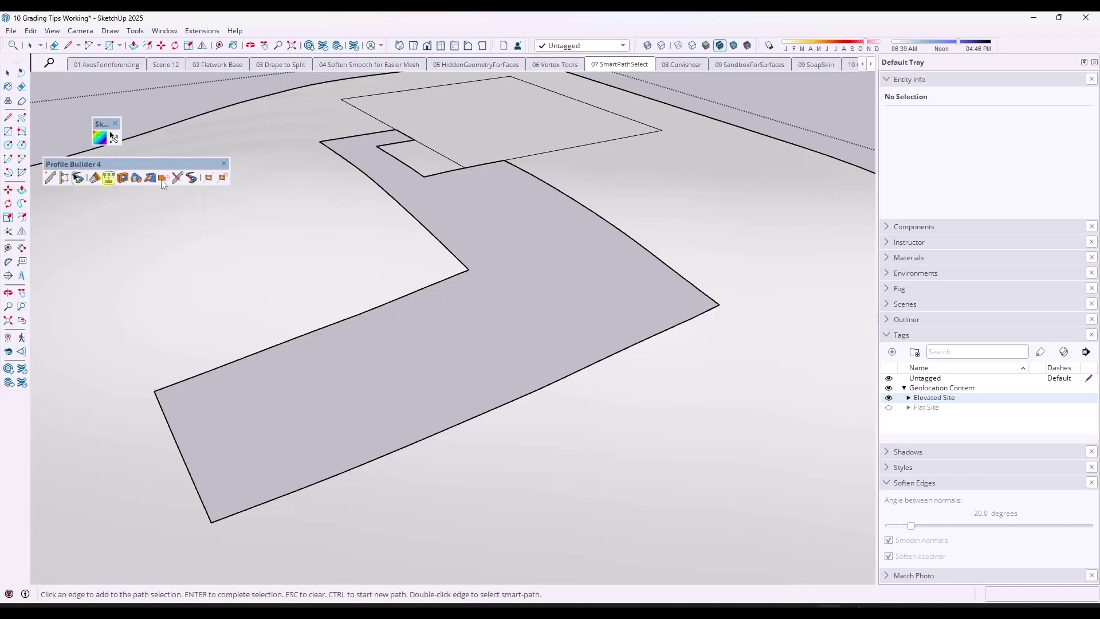
left_click(358, 136)
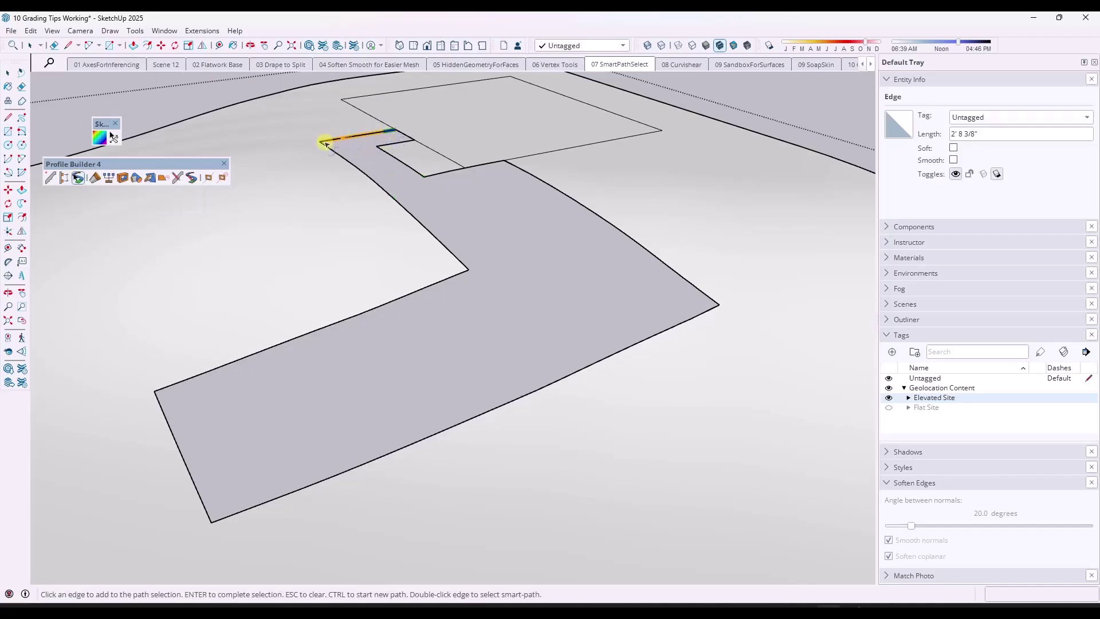
left_click(467, 271)
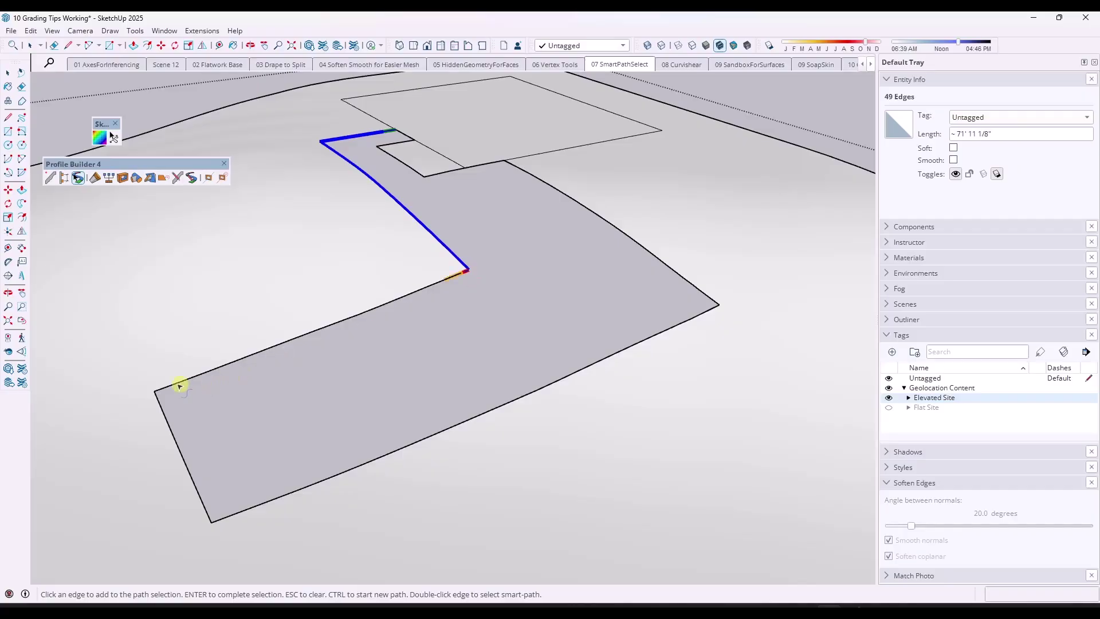
left_click(165, 421)
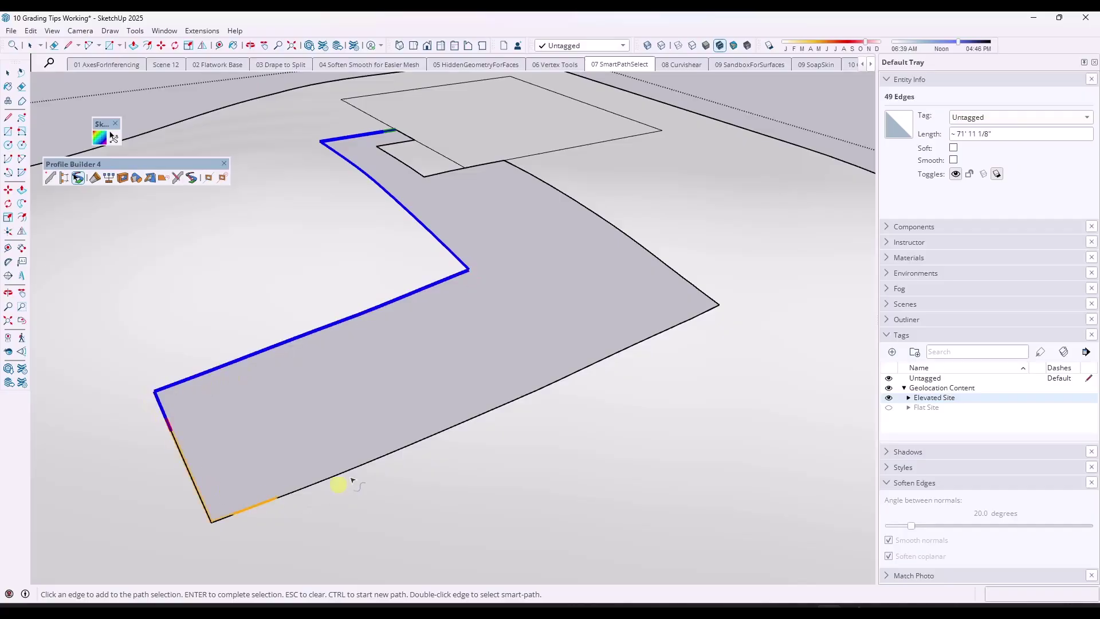
left_click(709, 294)
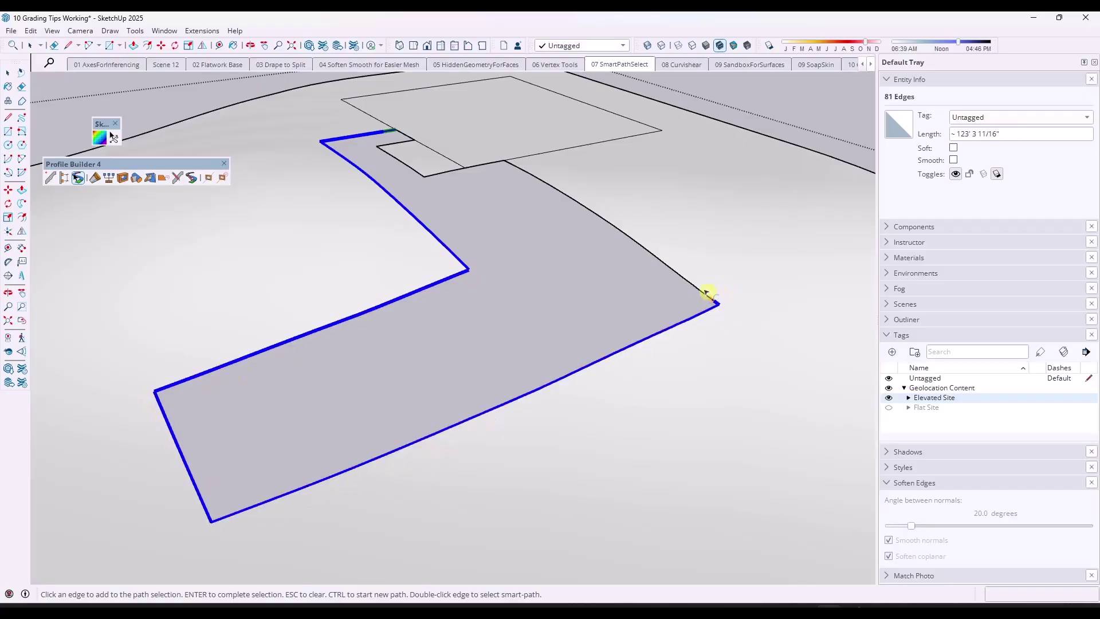
left_click(500, 165)
left_click(427, 178)
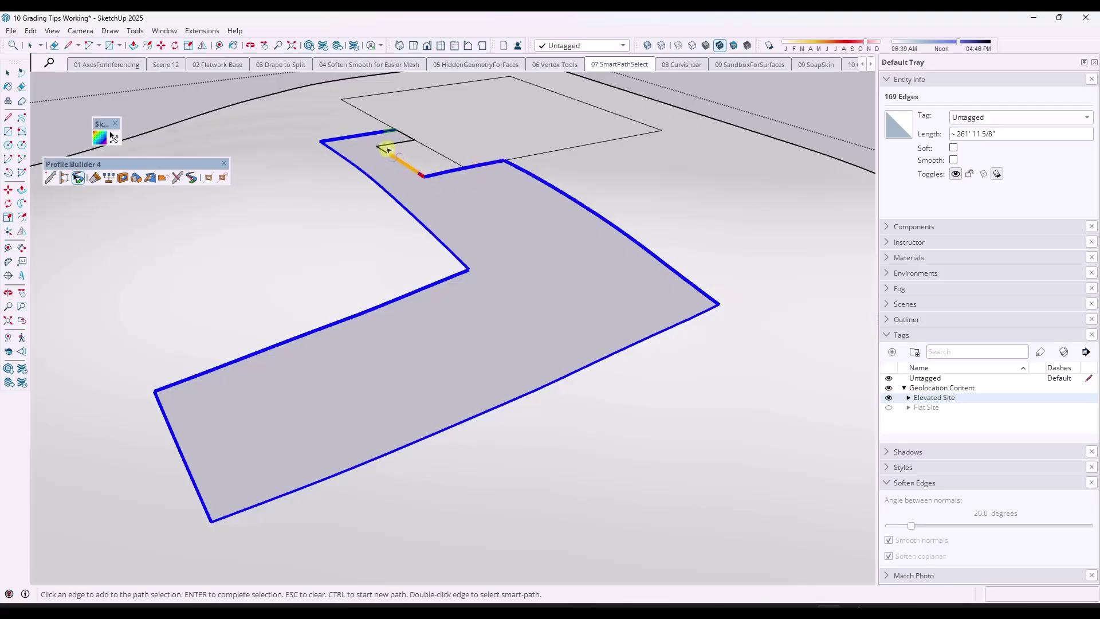
Switch to the 08 Curvishear scene, hide the Profile Builder 4 tools and leave the terrain group with nothing selected
left_click(681, 64)
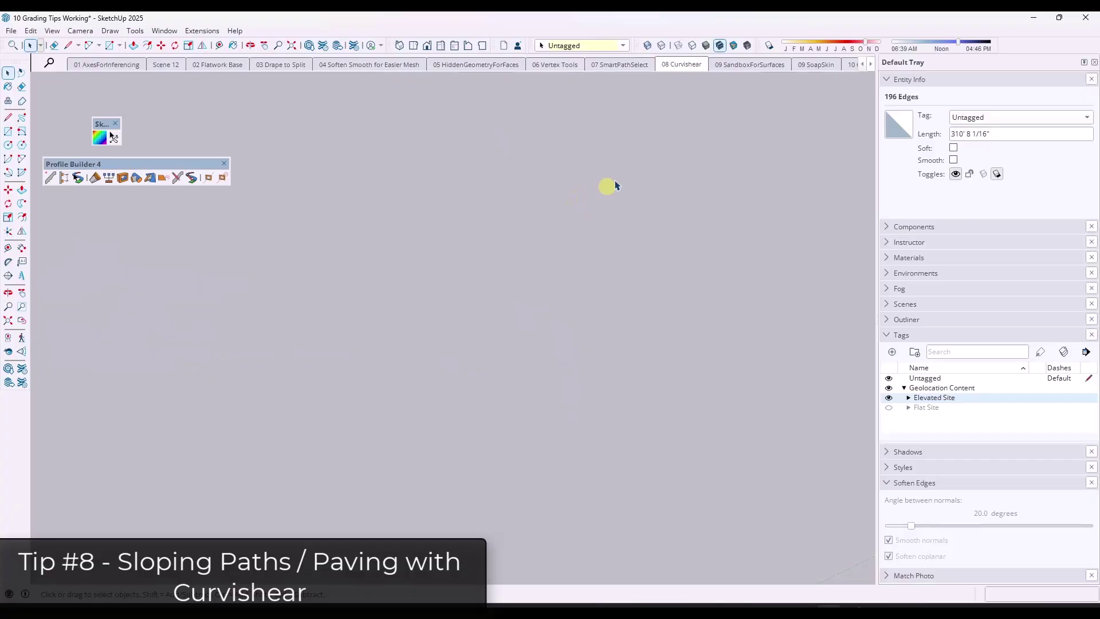
left_click(225, 164)
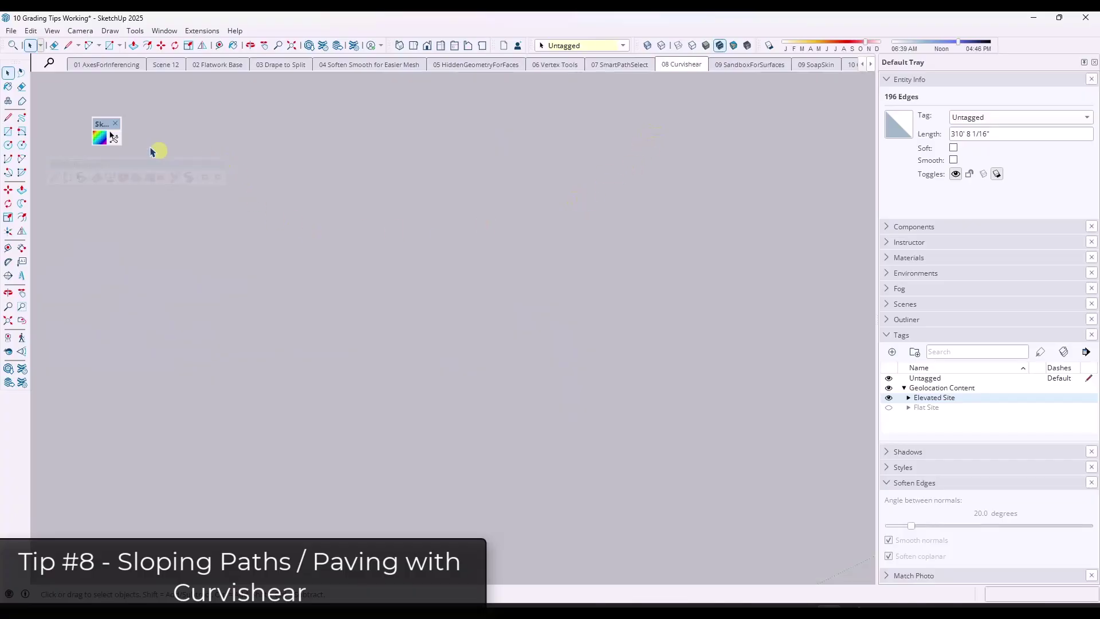
scroll(373, 383, "down", 4)
scroll(377, 365, "down", 6)
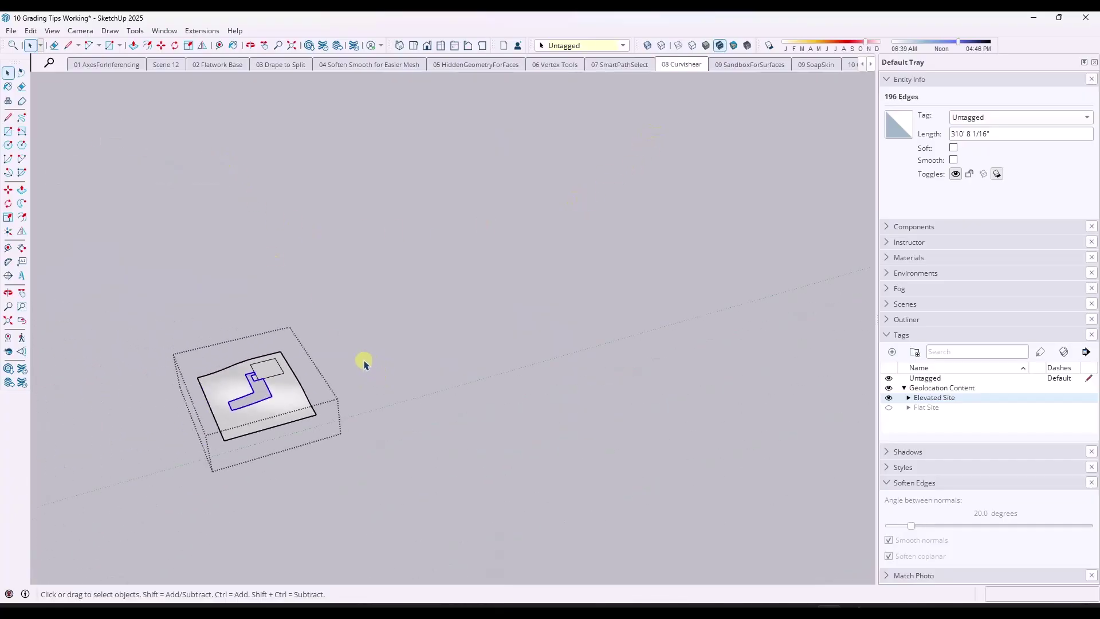
scroll(375, 371, "up", 5)
scroll(376, 372, "up", 8)
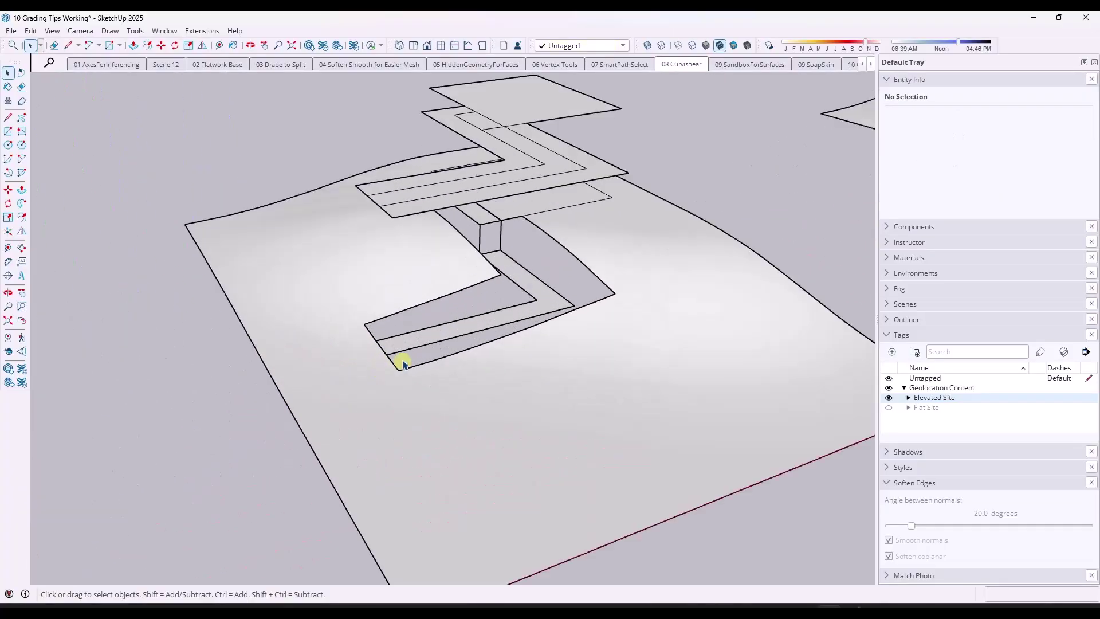
Hide the flat path and pad geometry floating above the terrain
middle_click_drag(566, 311, 321, 166)
scroll(429, 303, "down", 6)
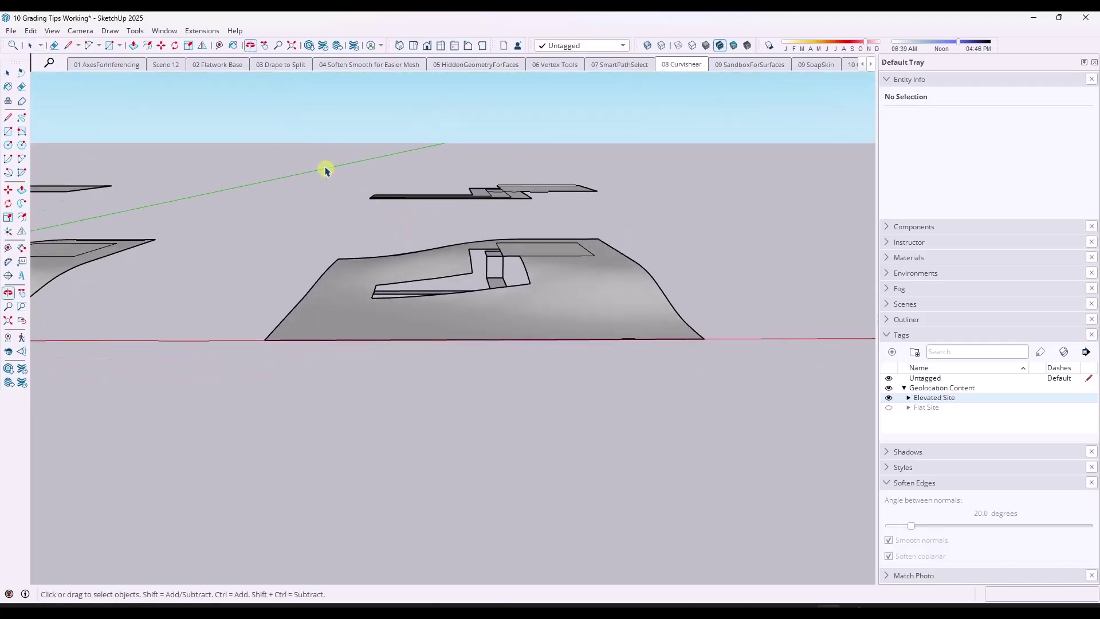
left_click_drag(321, 154, 643, 229)
right_click(498, 189)
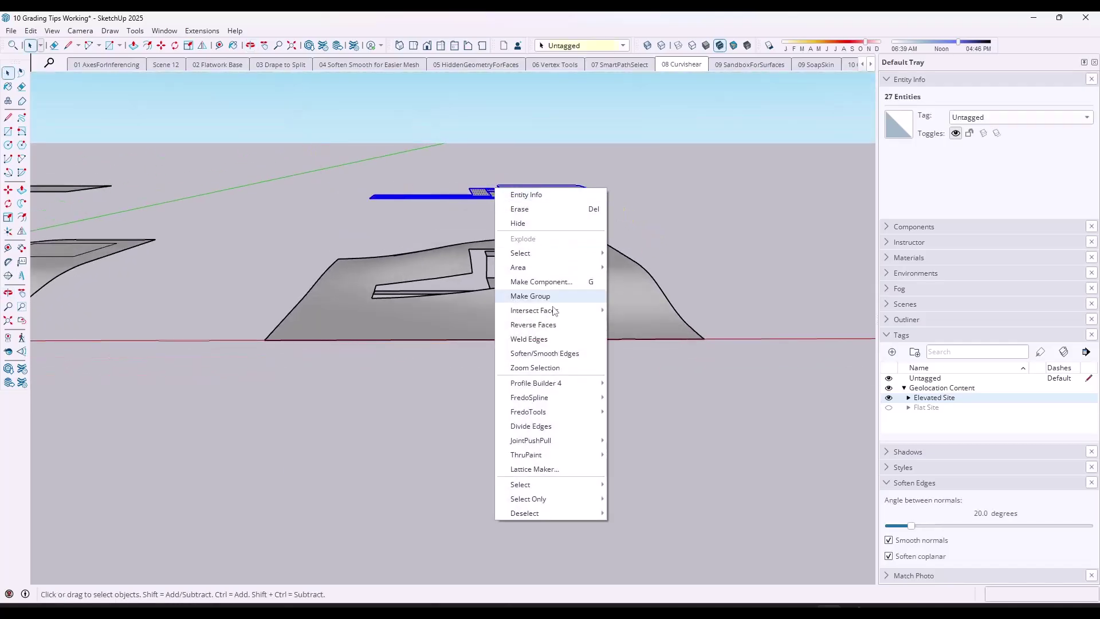
left_click(519, 223)
middle_click_drag(519, 224, 644, 420)
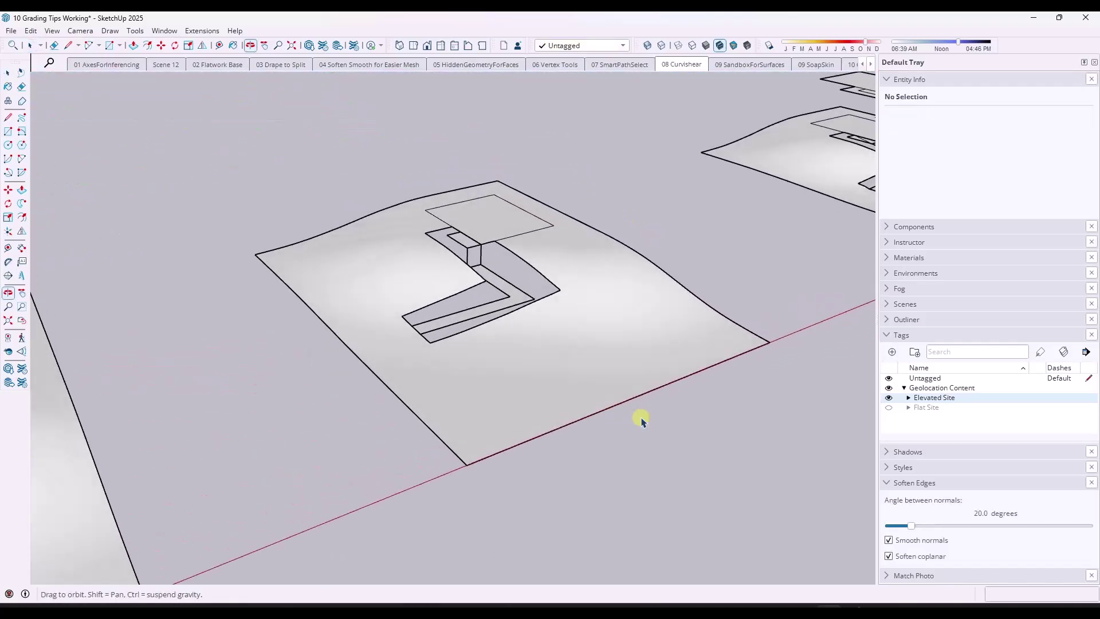
Open the terrain group for editing and select the inner edge curve of the flat path
scroll(450, 341, "up", 6)
middle_click_drag(601, 369, 463, 384)
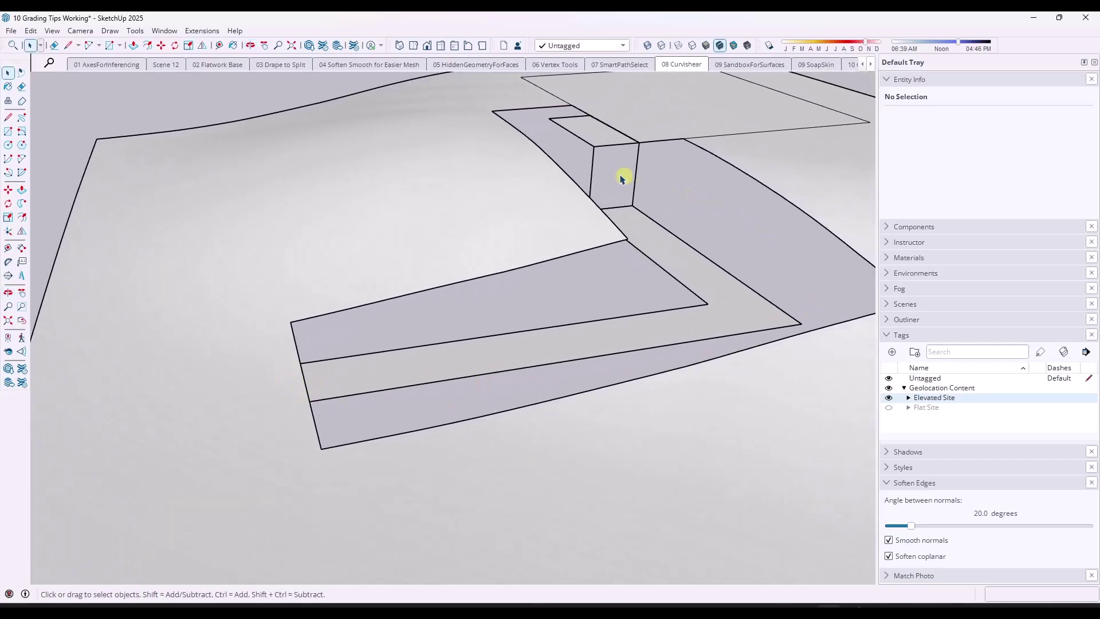
scroll(306, 385, "up", 2)
double_click(320, 385)
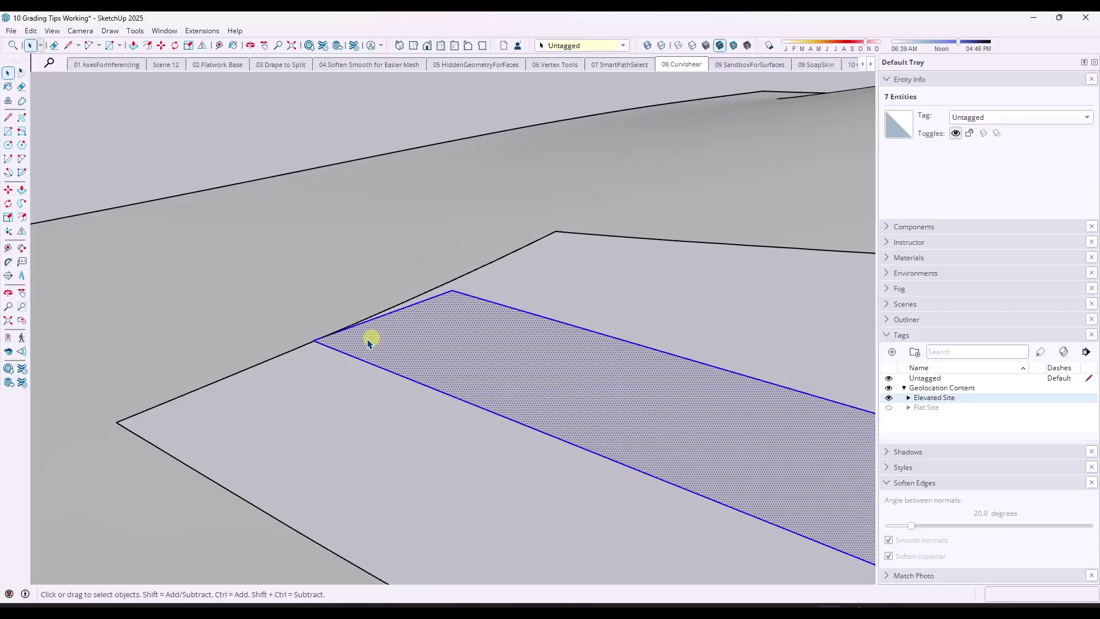
middle_click_drag(368, 341, 349, 371)
scroll(377, 370, "down", 3)
left_click(351, 369)
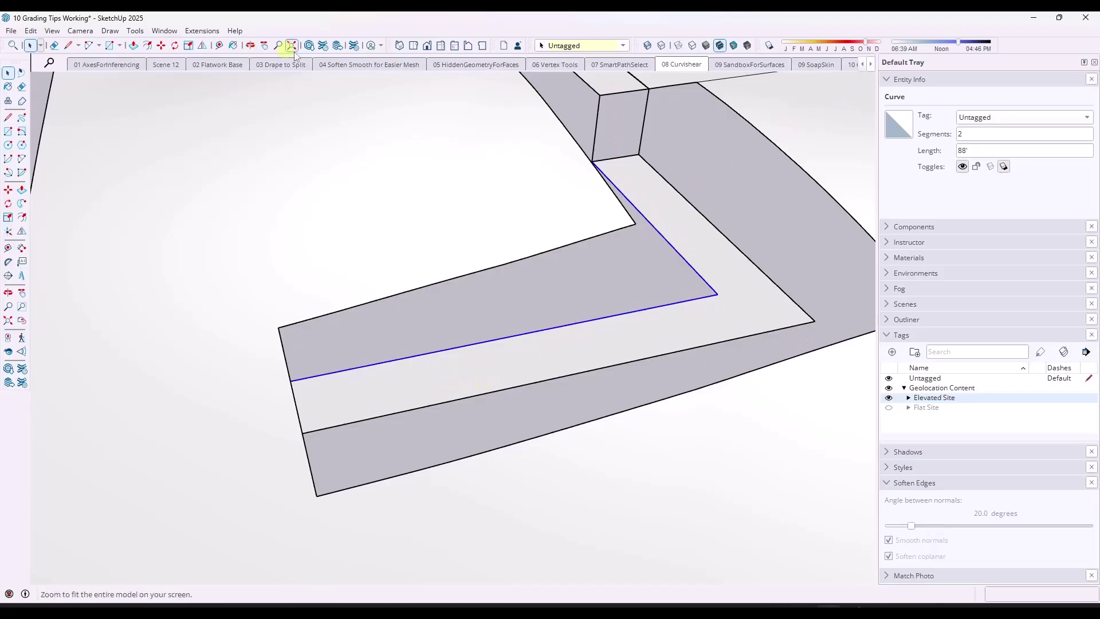
Open the SketchUcation ExtensionStore and search it for fredotools
left_click(200, 31)
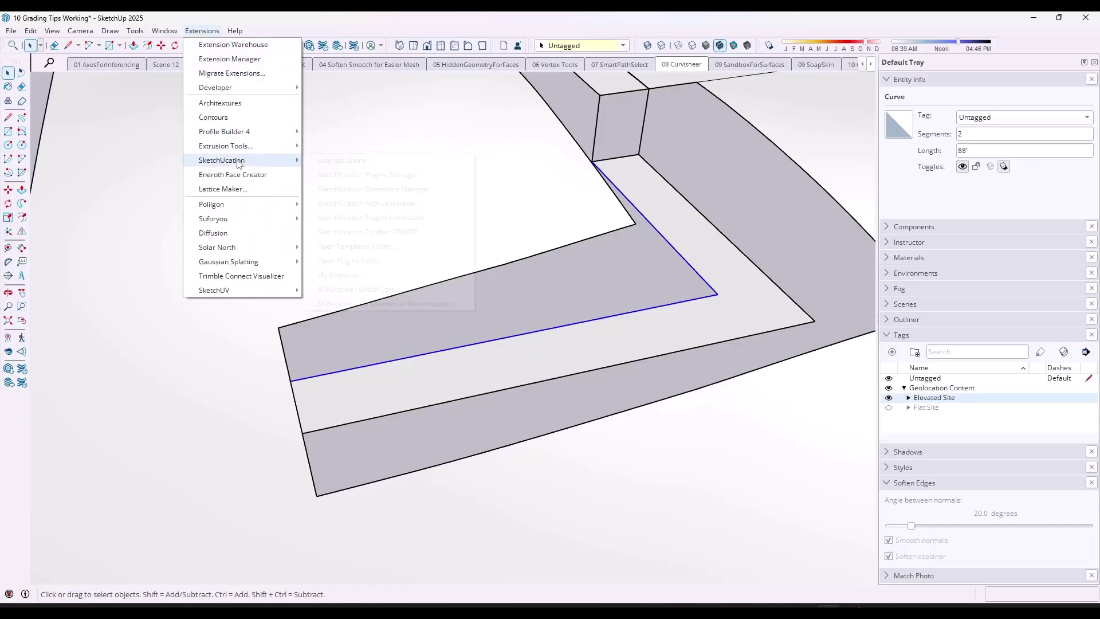
mouse_move(241, 160)
left_click(342, 168)
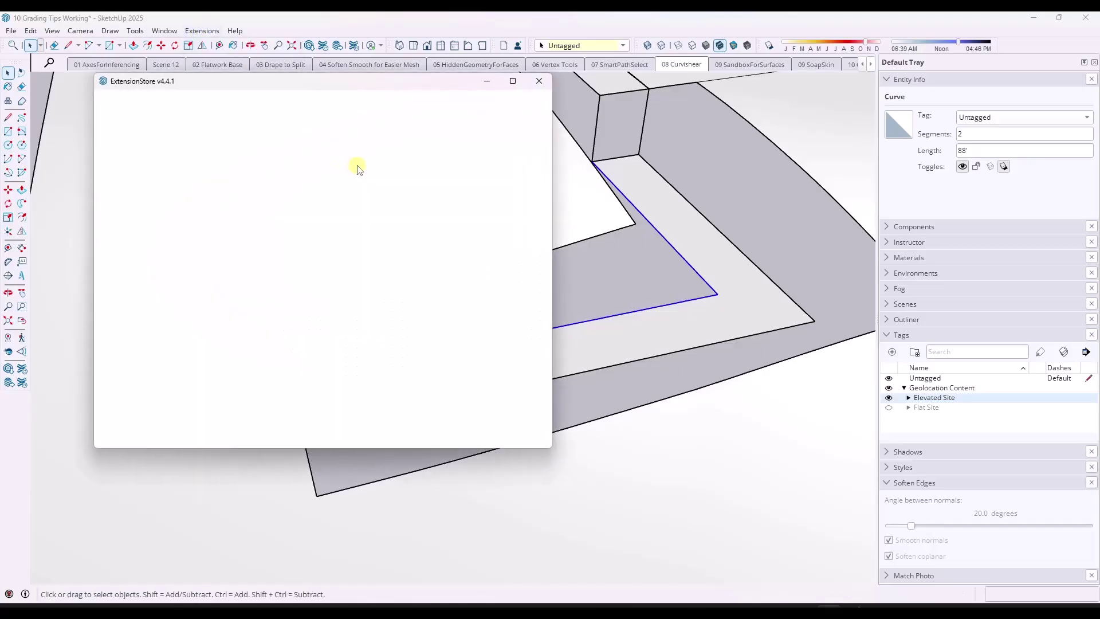
left_click(319, 194)
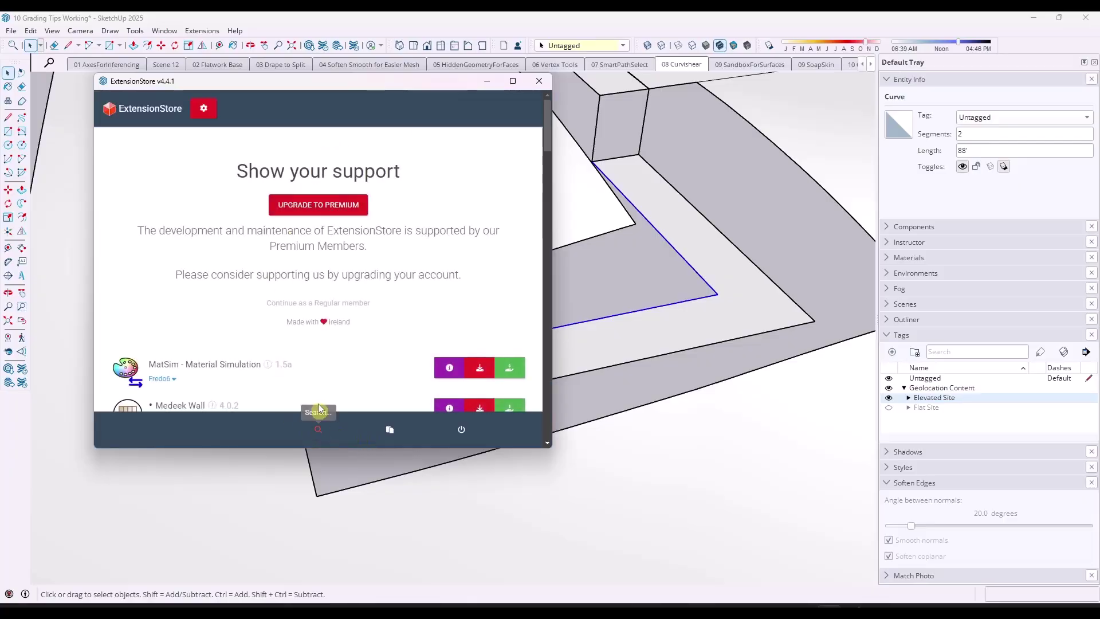
left_click(320, 434)
left_click(225, 141)
type("fred")
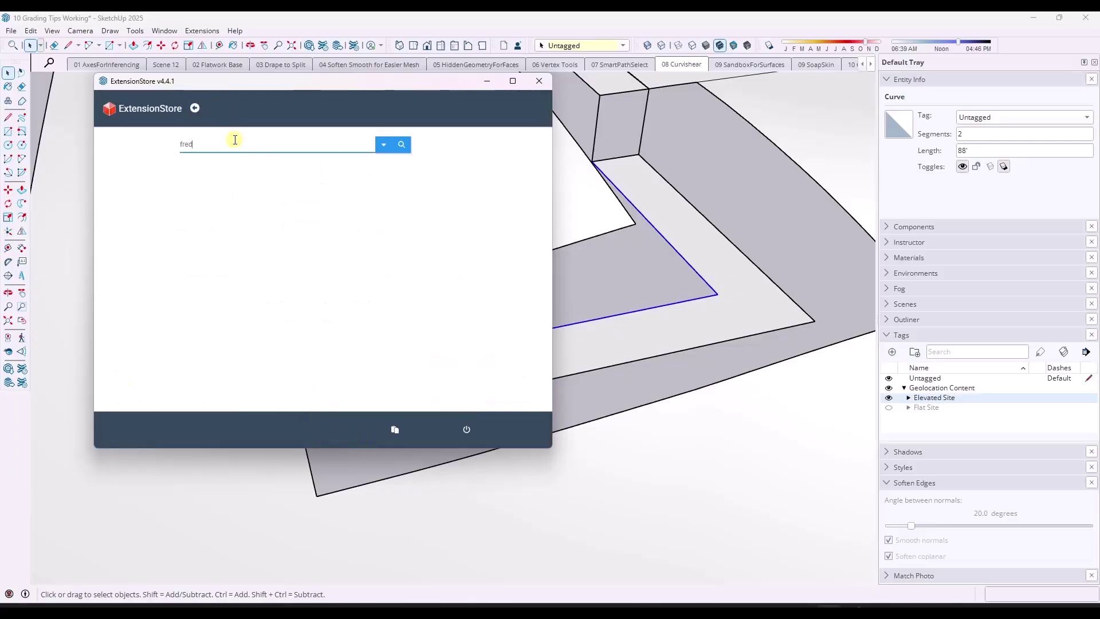
type("otools")
key("Return")
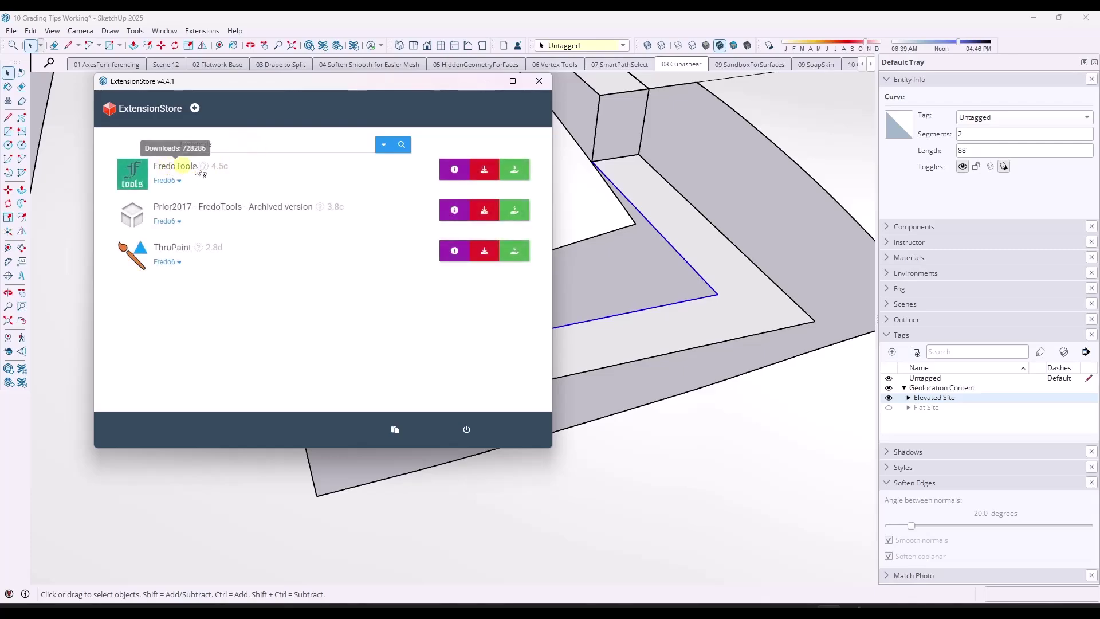
Search the ExtensionStore for libfredo
double_click(242, 145)
type("librfredo")
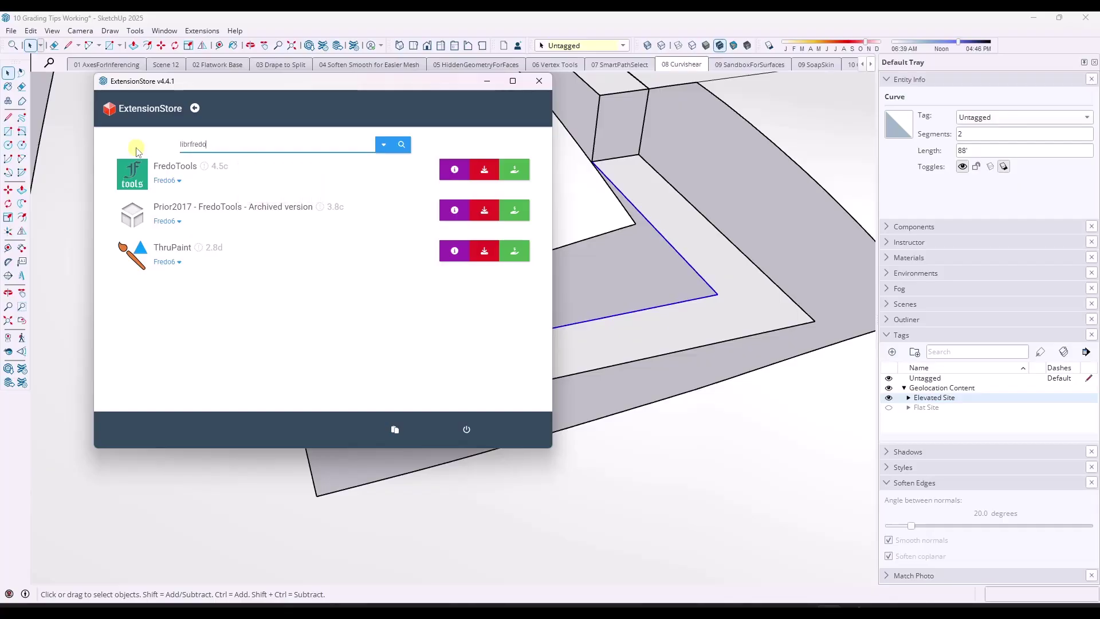
key("Return")
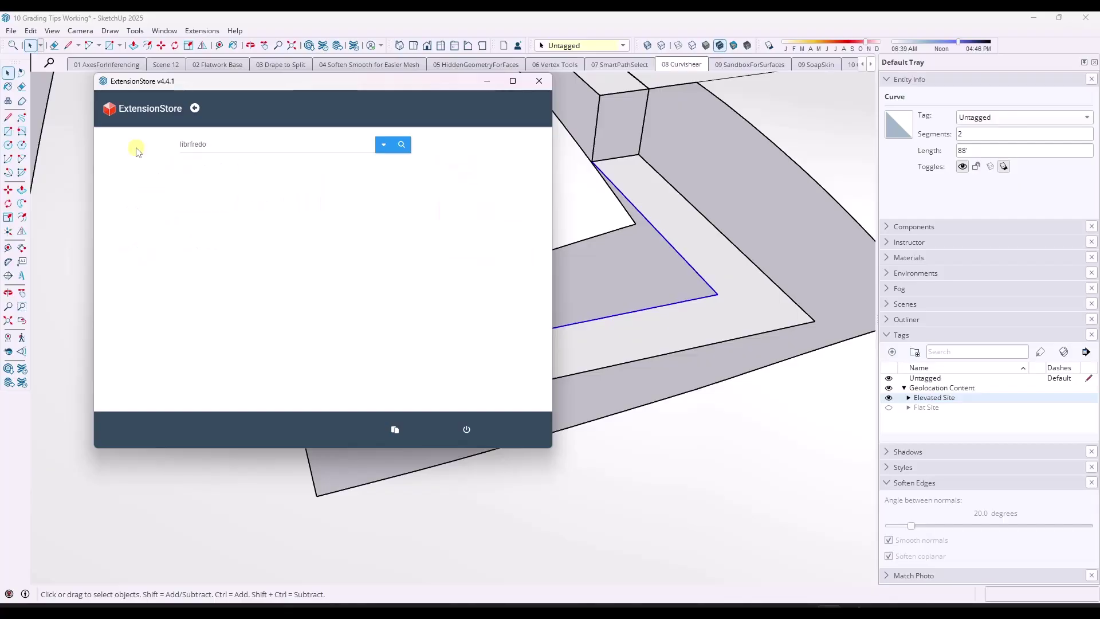
left_click(192, 145)
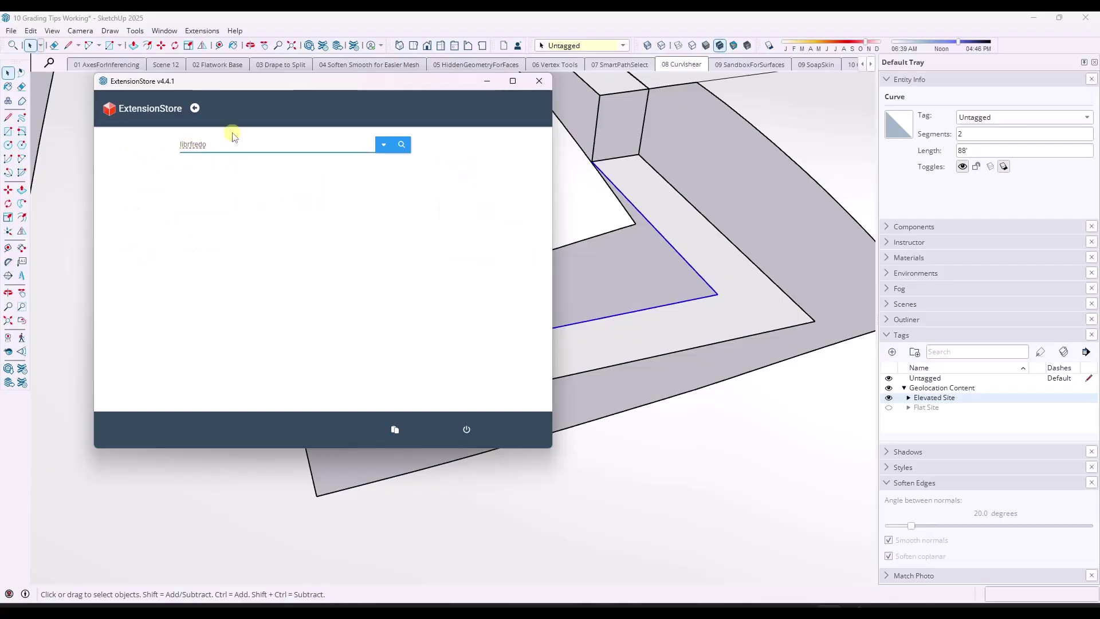
key("BackSpace")
key("Return")
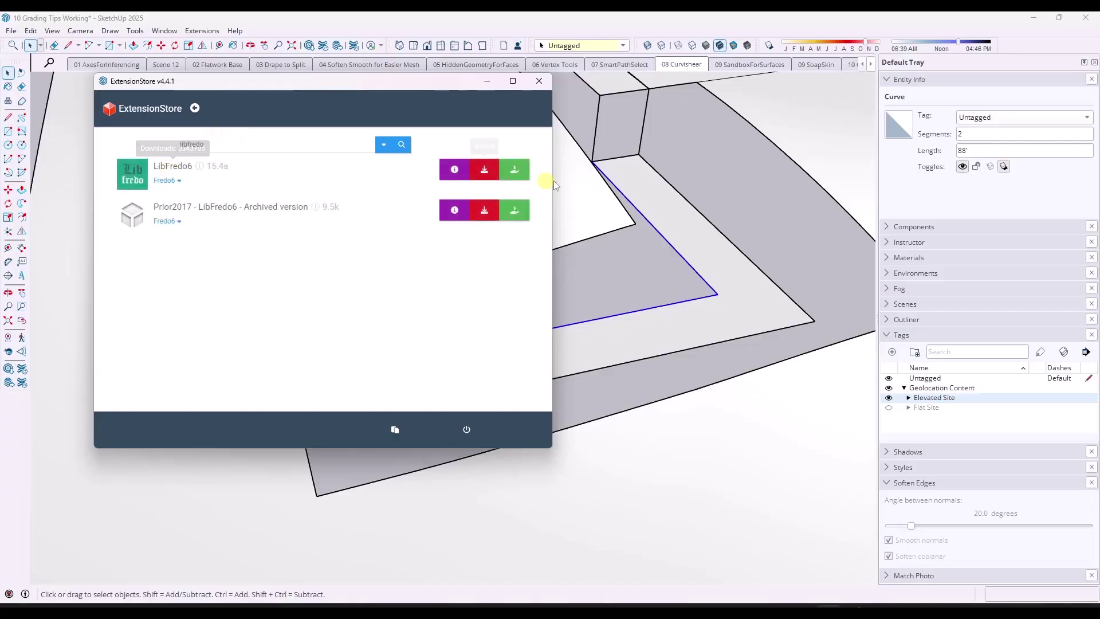
Close the ExtensionStore and display the Fredo6 Tools toolbar
left_click(540, 81)
right_click(1016, 45)
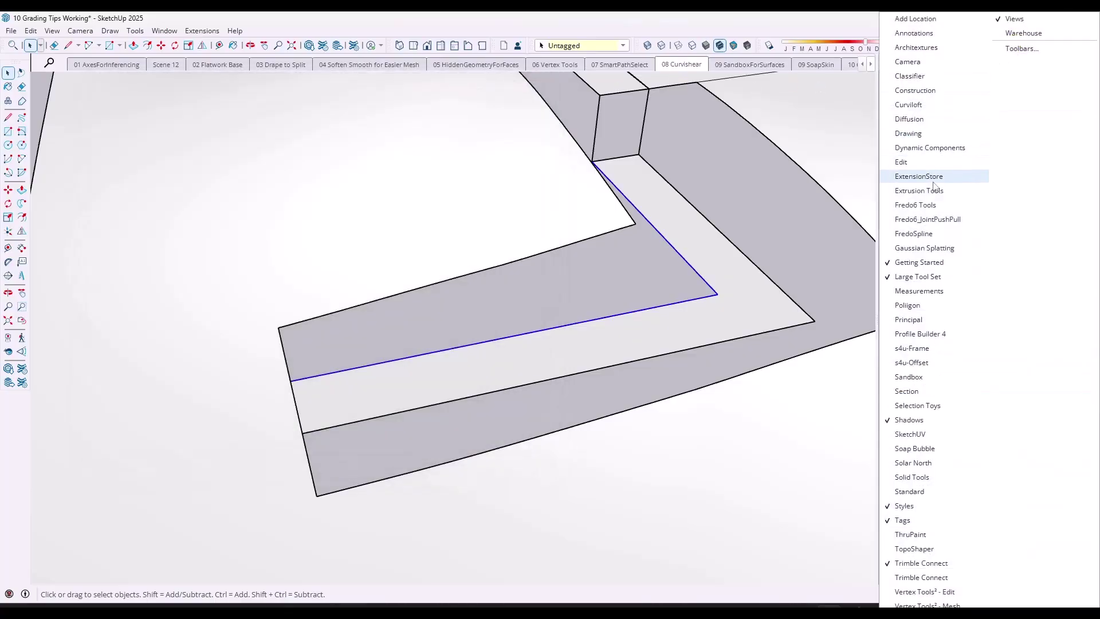
left_click(919, 208)
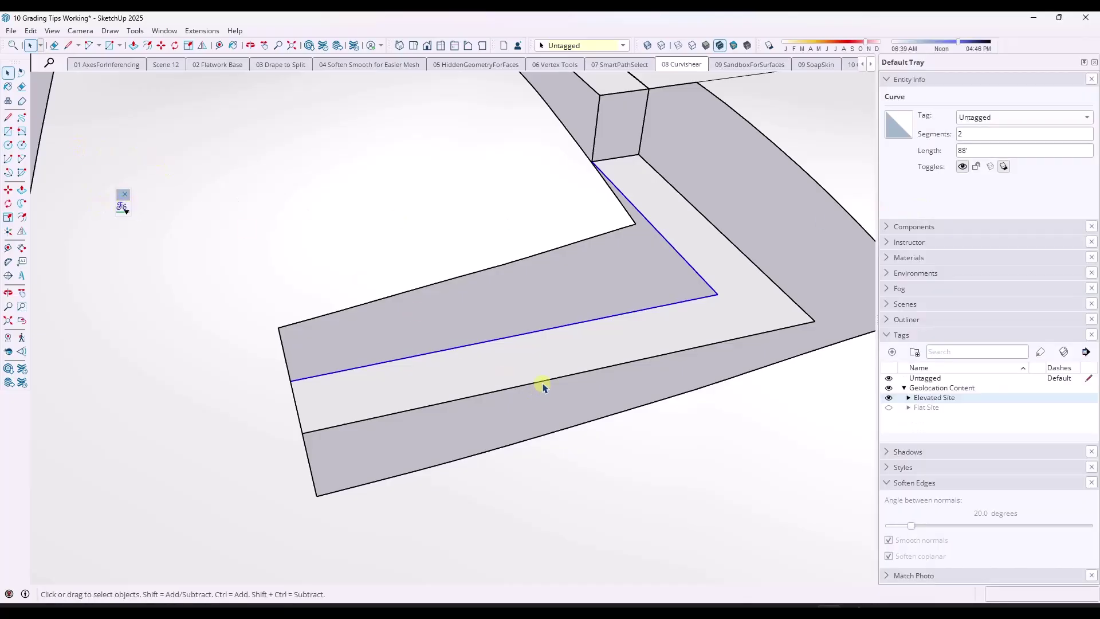
Measure the vertical rise from the path's inner end up to the pad corner with the Line tool
key("l")
middle_click_drag(644, 152, 617, 161)
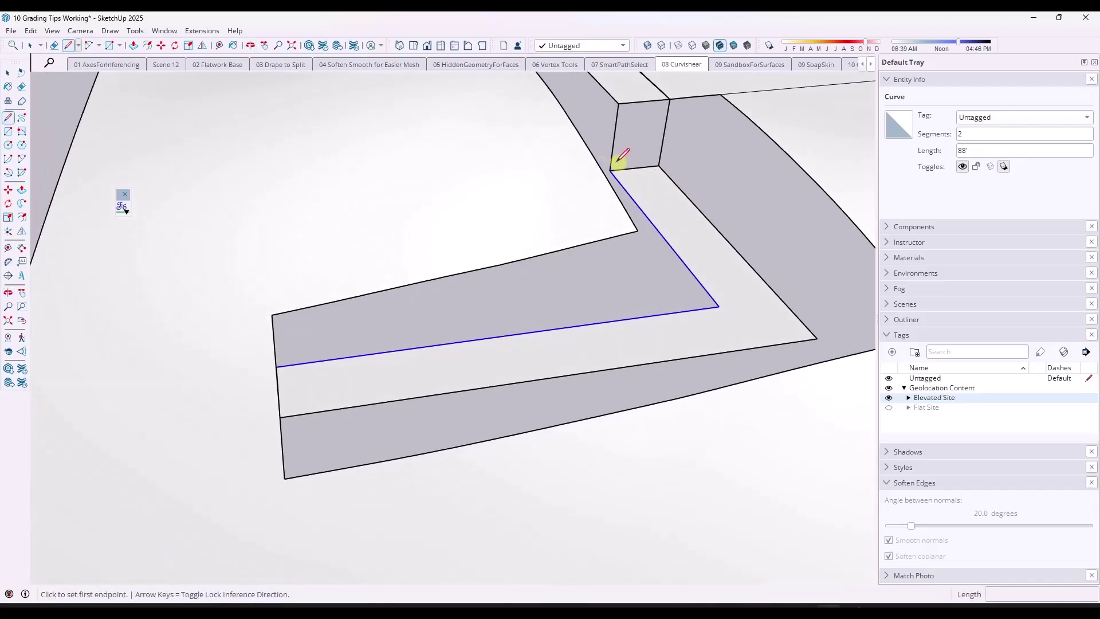
left_click(610, 171)
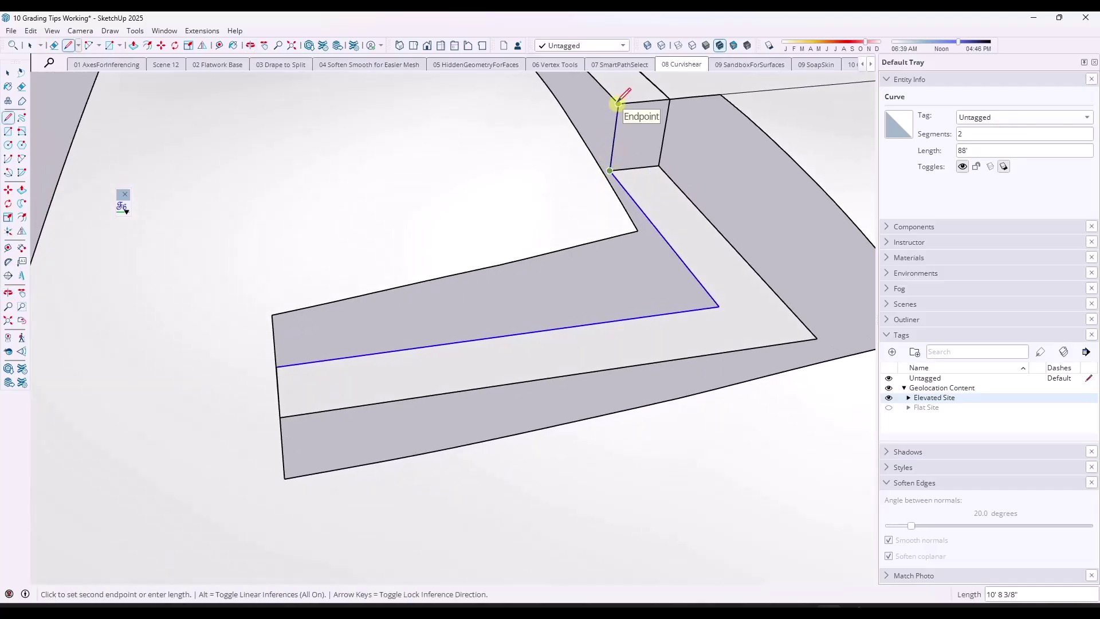
left_click(618, 103)
key("space")
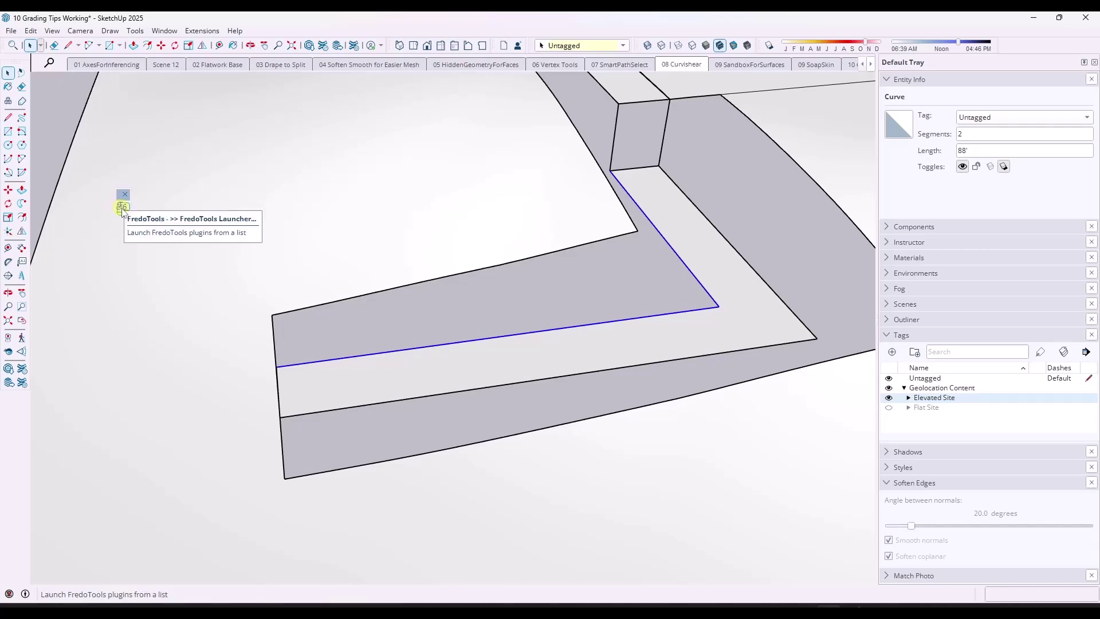
Add the path's outer edge to the selection and run CurviShear with a top height of 10' 8 3/8"
left_click(418, 400, "ctrl")
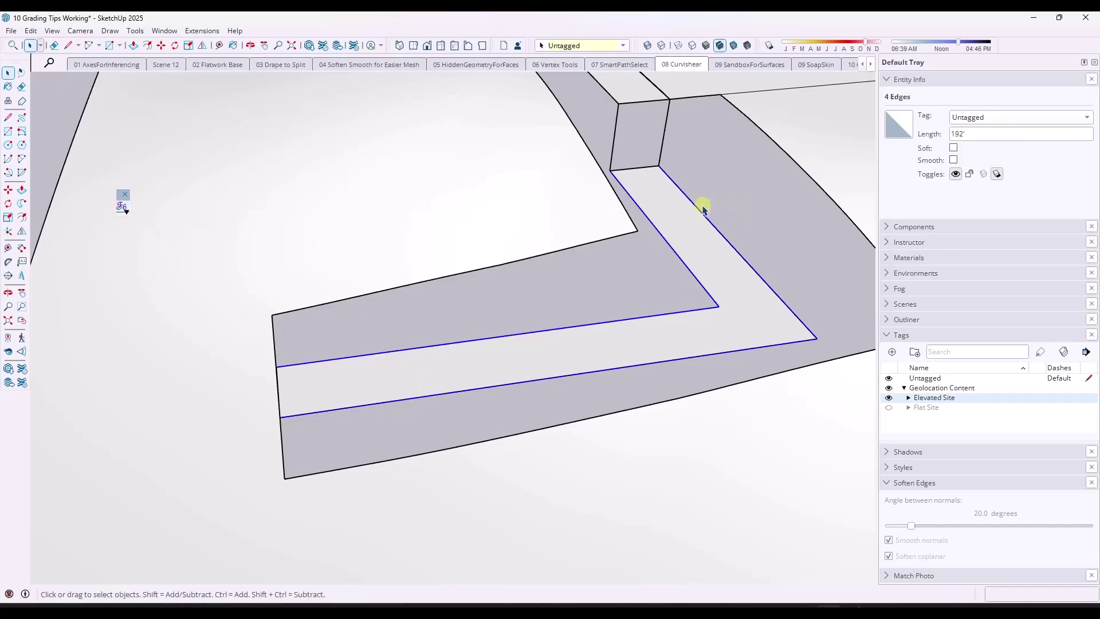
left_click(122, 206)
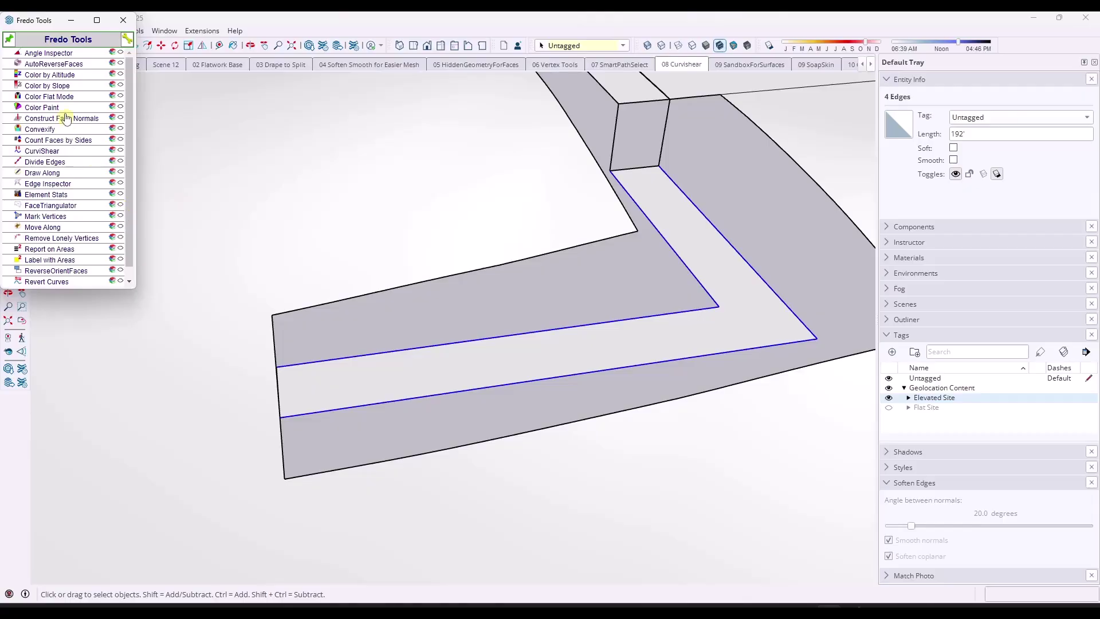
left_click(34, 151)
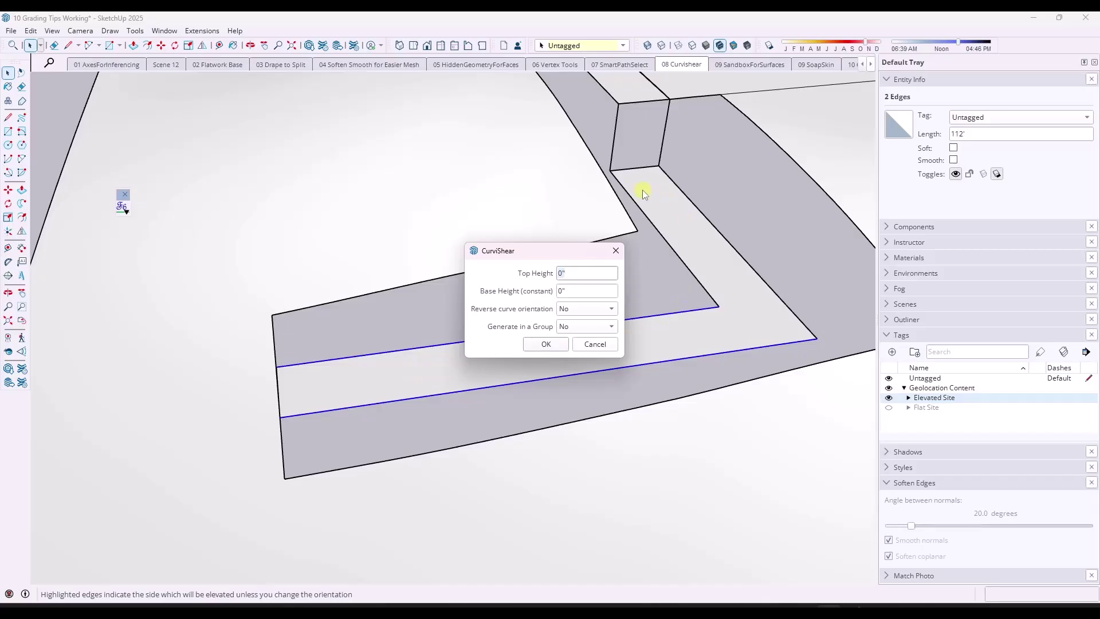
type("10'8 3/8\"")
left_click(550, 346)
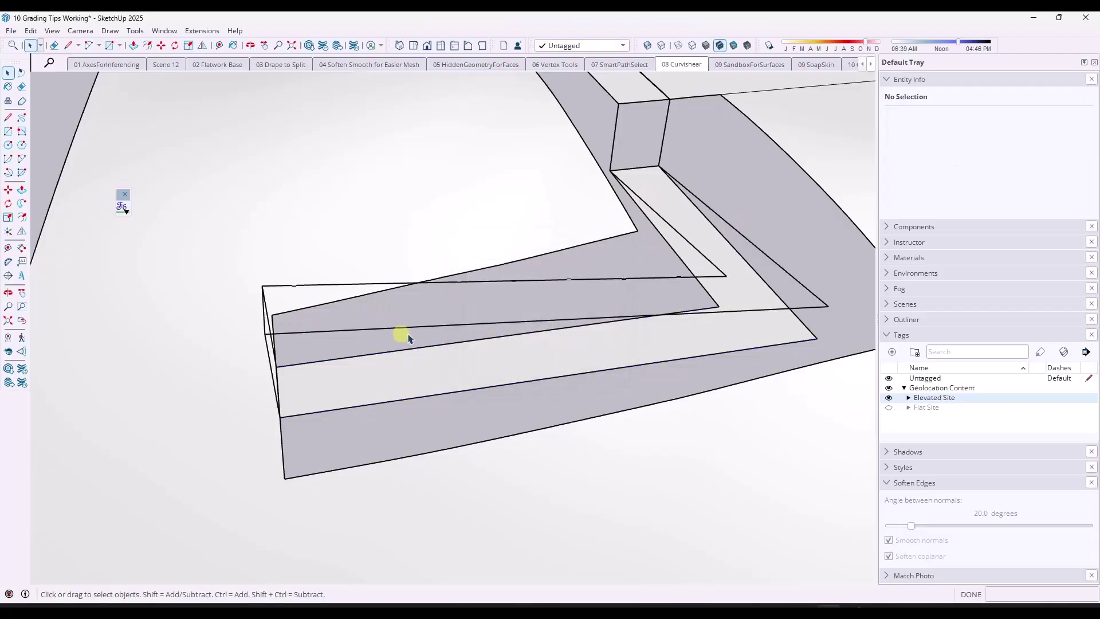
Undo the shear and rerun CurviShear on both path edges with Reverse curve orientation set to Yes
key("ctrl+z")
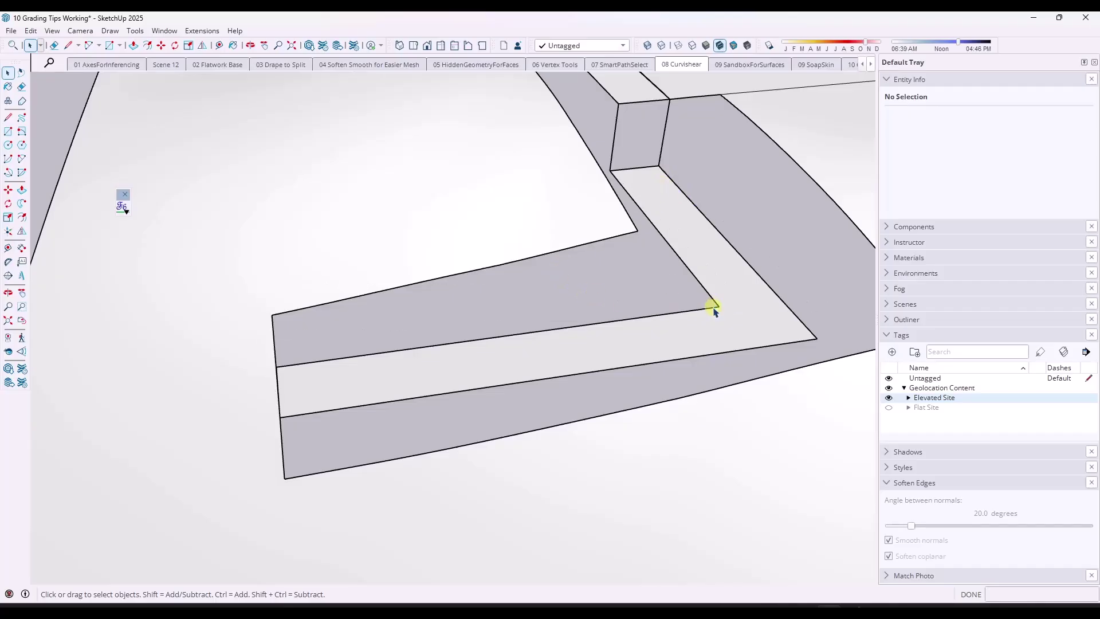
left_click(121, 206)
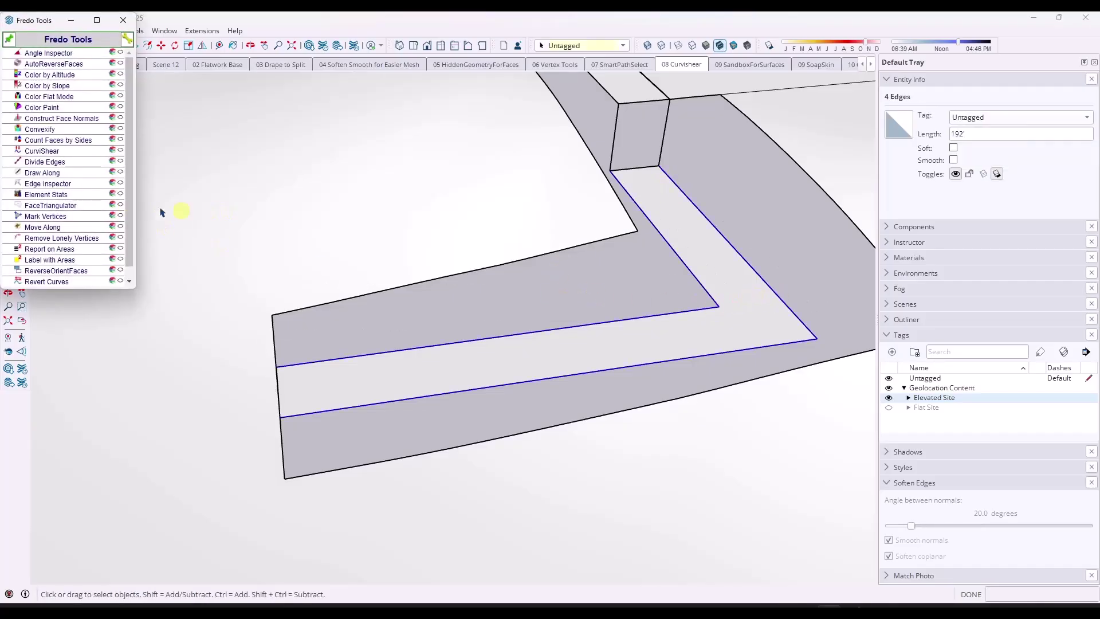
left_click(43, 152)
left_click(581, 313)
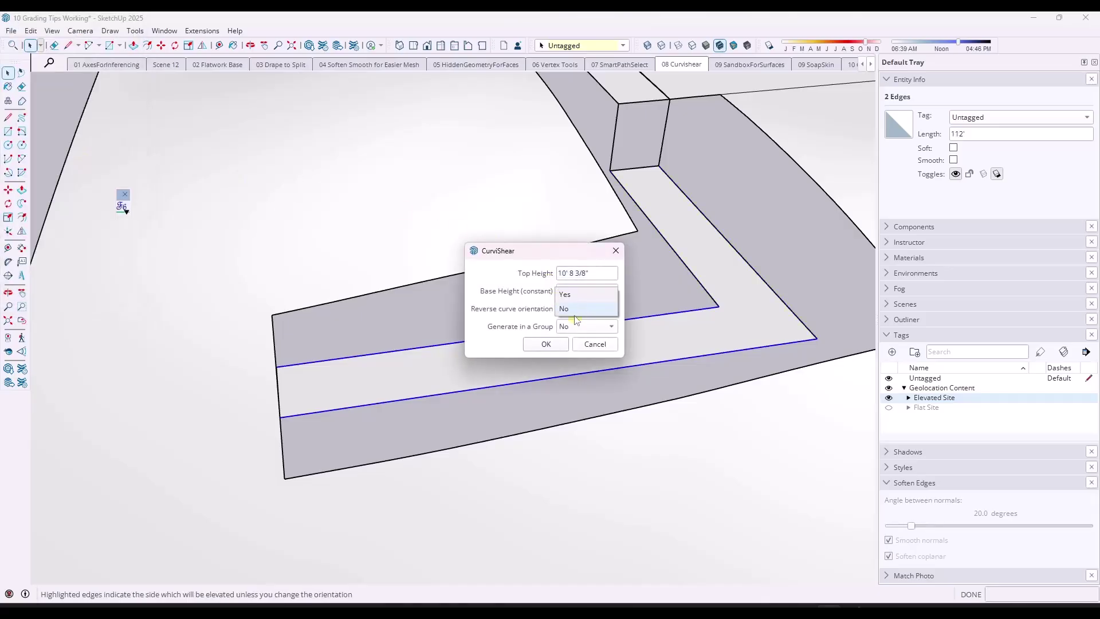
left_click(567, 291)
left_click(546, 344)
middle_click_drag(700, 287, 646, 205)
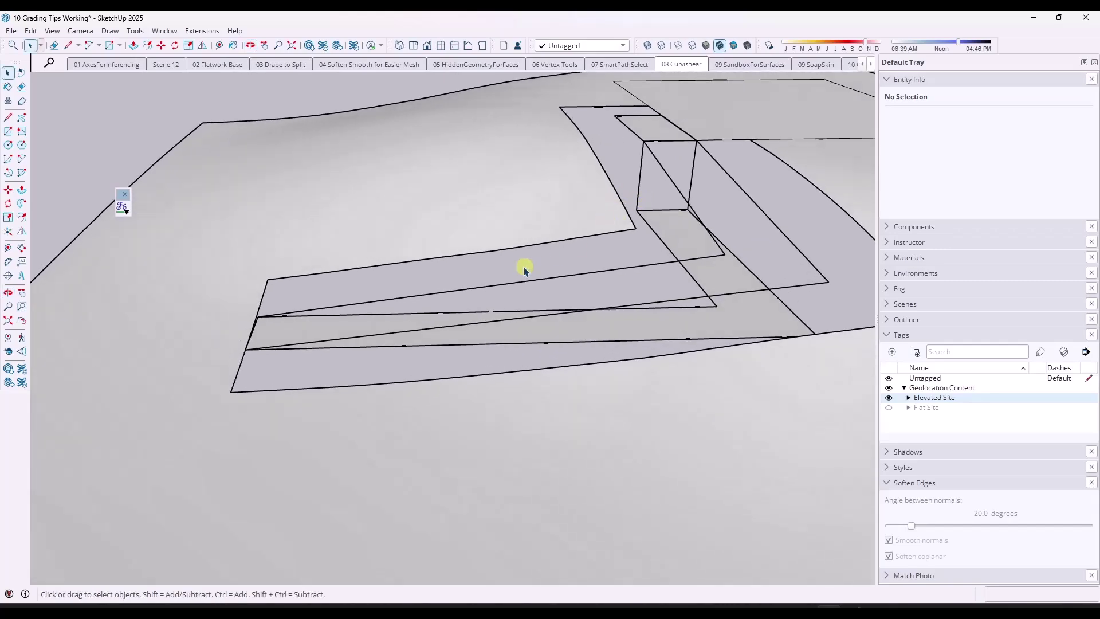
middle_click_drag(523, 266, 570, 181)
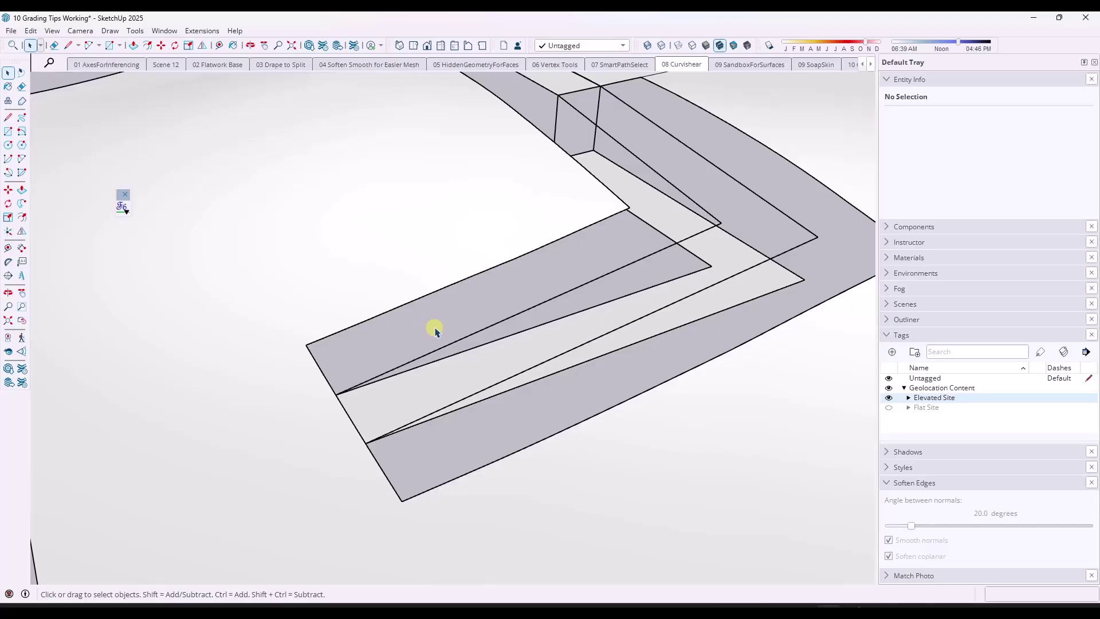
Switch to the 09 SandboxForSurfaces scene and display the Sandbox tools in place of the Fredo6 Tools
left_click(751, 64)
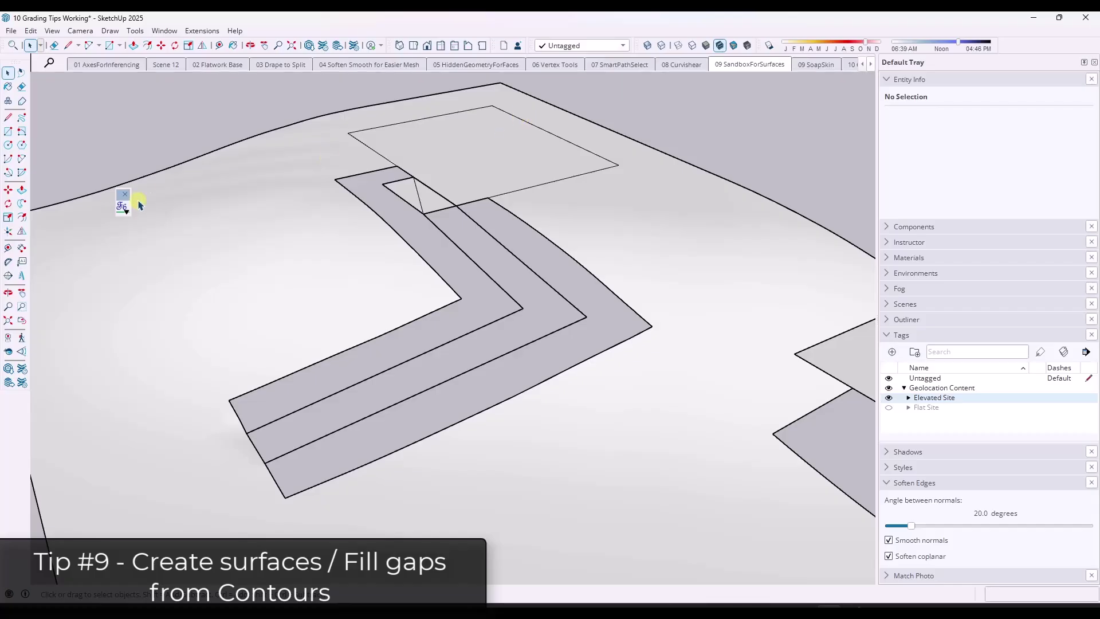
right_click(1019, 50)
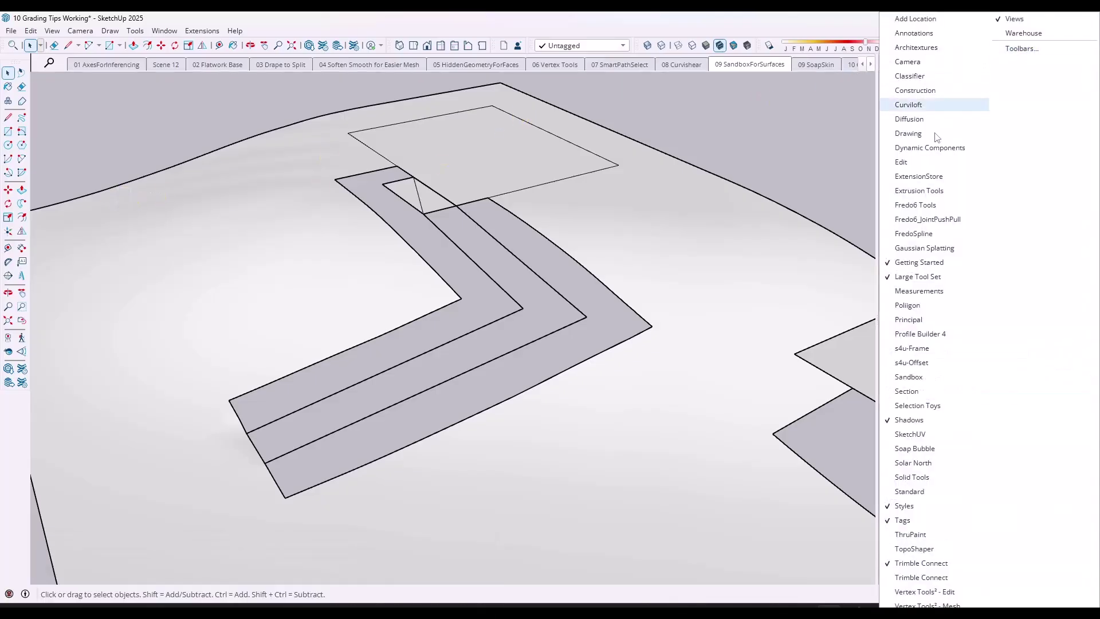
left_click(909, 377)
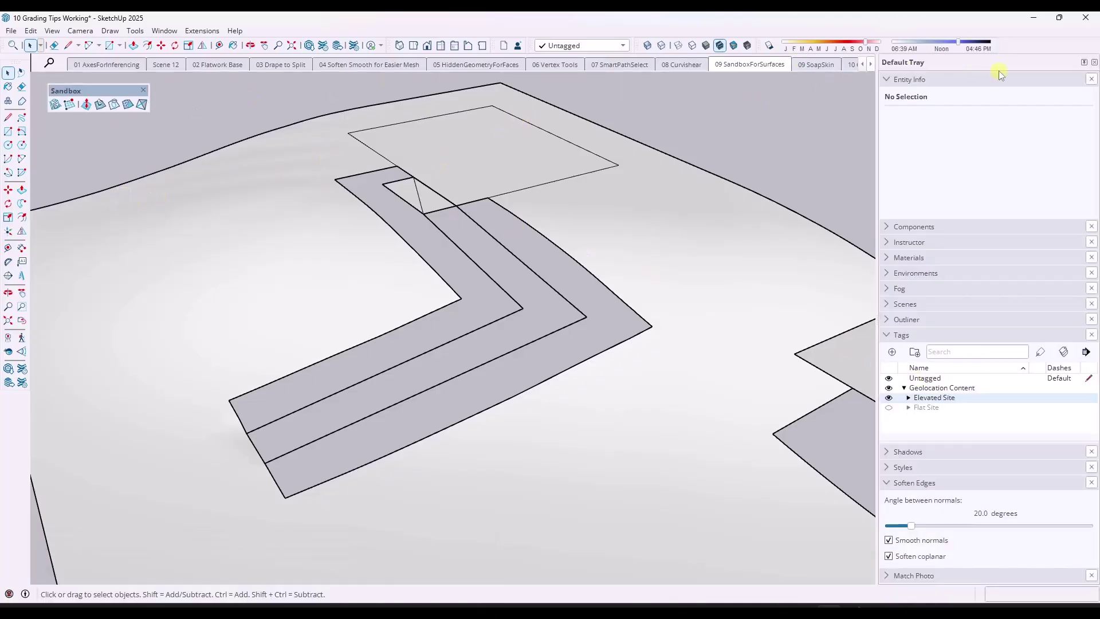
Display the Profile Builder 4 tools and place them just below the Sandbox tools
right_click(1036, 52)
left_click(932, 335)
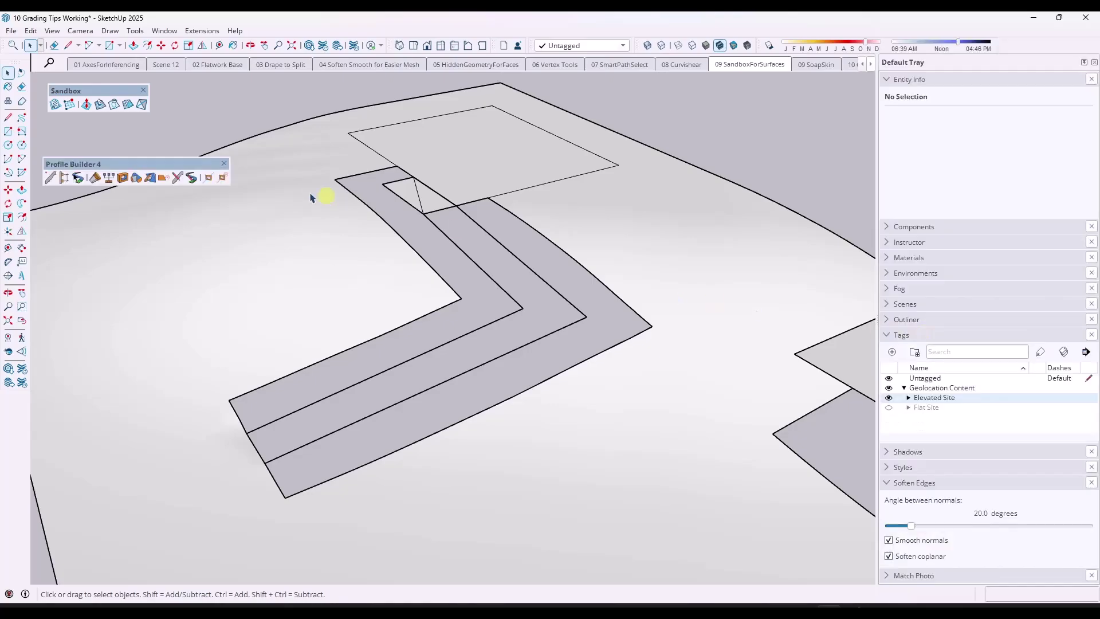
left_click_drag(129, 164, 127, 133)
Open the terrain group and trace the gap's terrain edge inside the path's bend, down to the lower end, with Profile Builder's path select
left_click(357, 266)
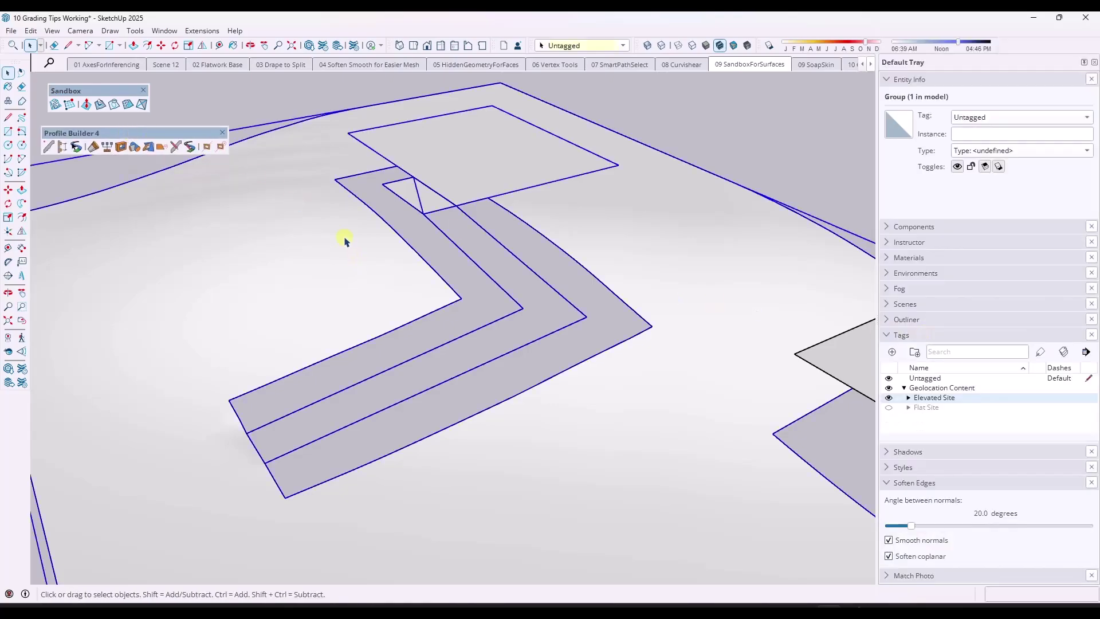
double_click(346, 240)
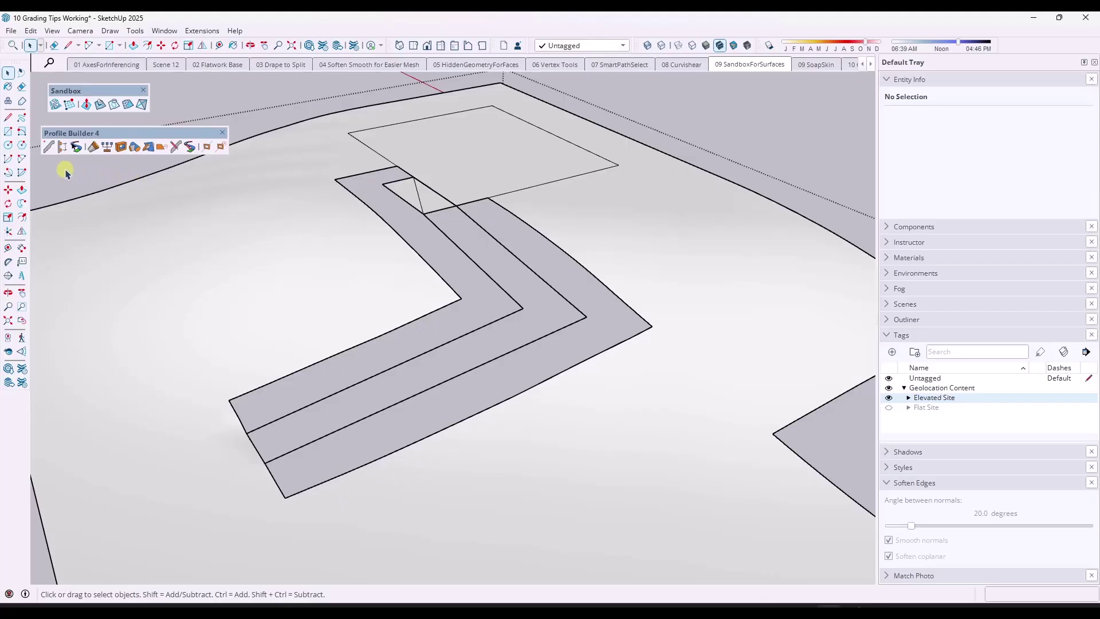
left_click(77, 147)
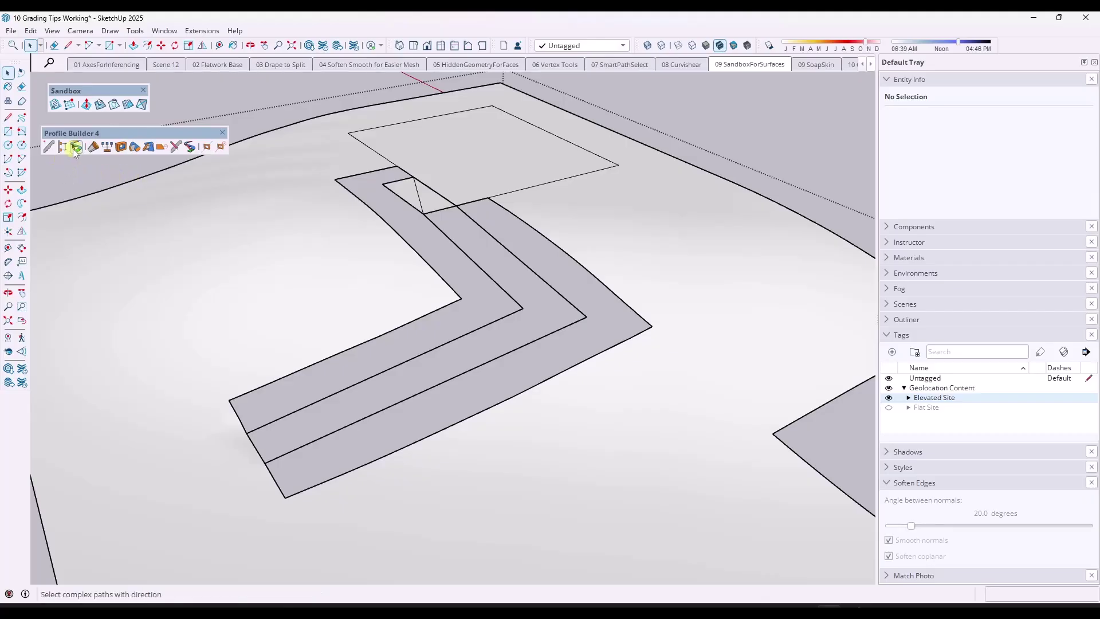
left_click(388, 171)
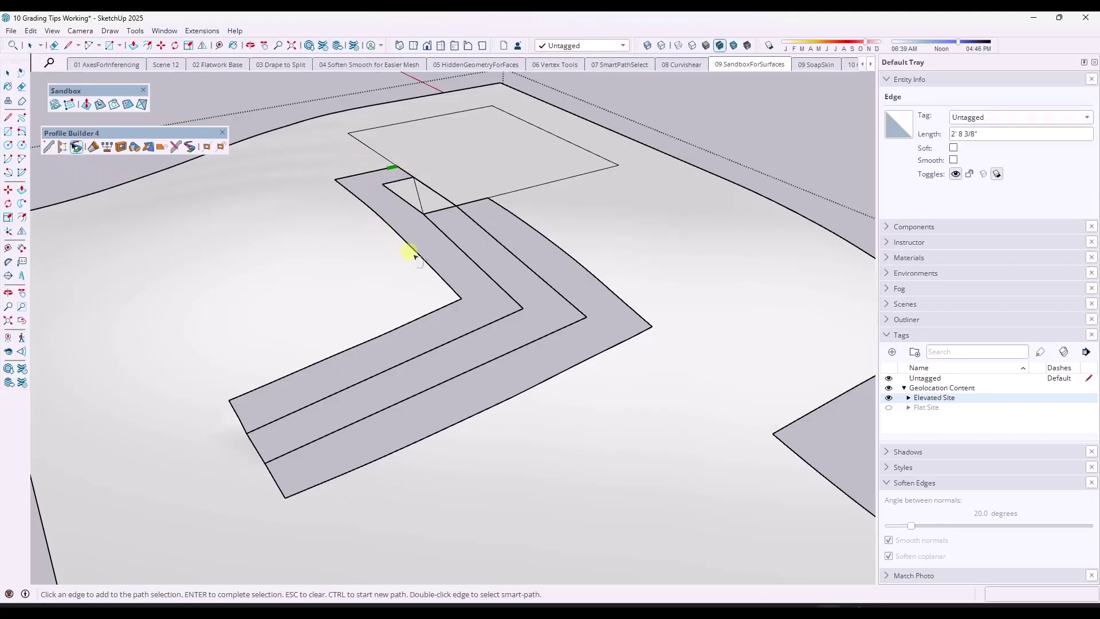
left_click(459, 312)
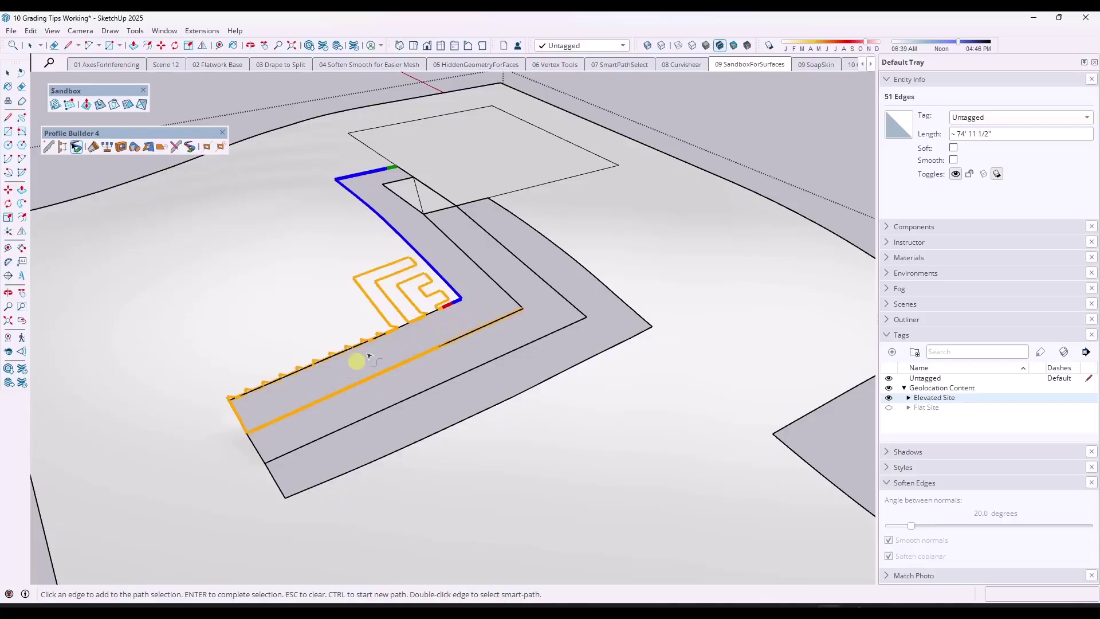
left_click(236, 408)
Continue the path selection along the path's inner edge and close the loop around the gap at the flat pad
left_click(293, 413)
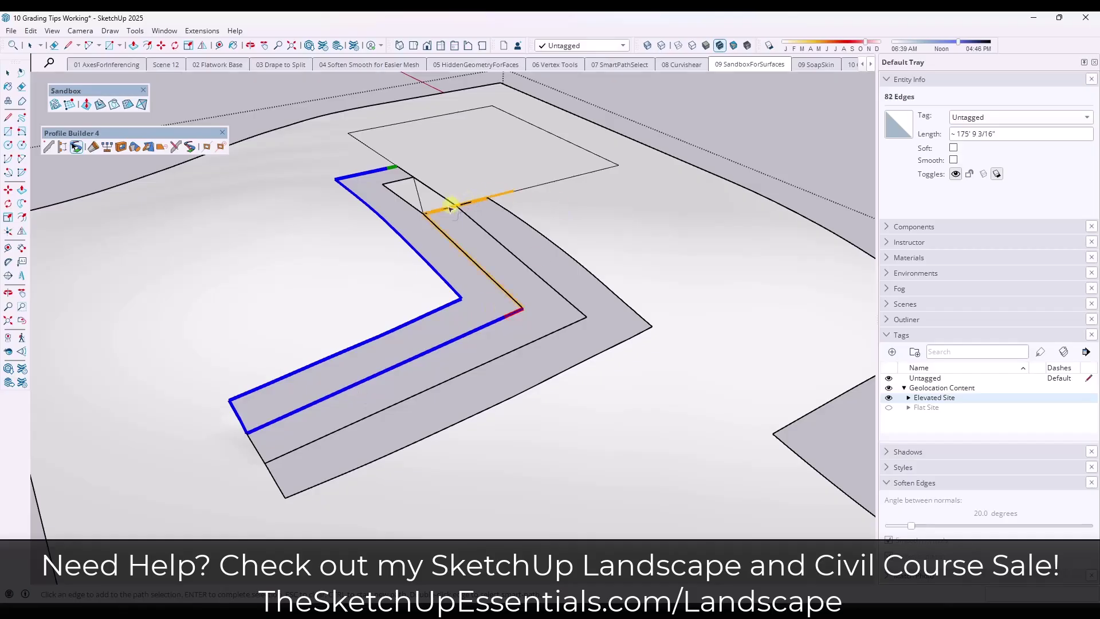
left_click(400, 194)
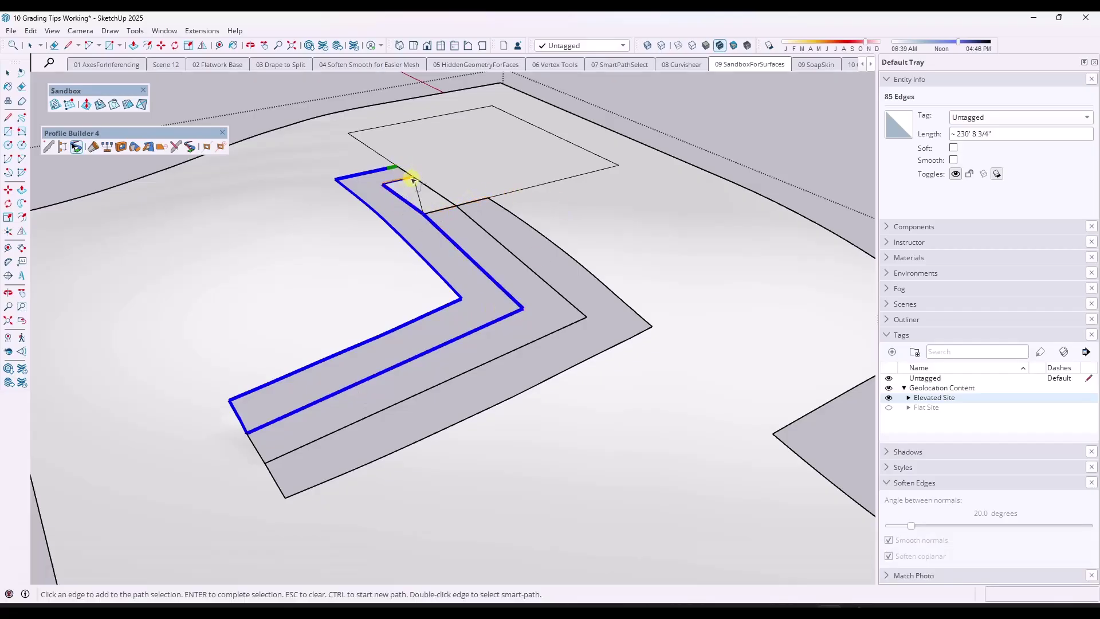
scroll(405, 172, "up", 10)
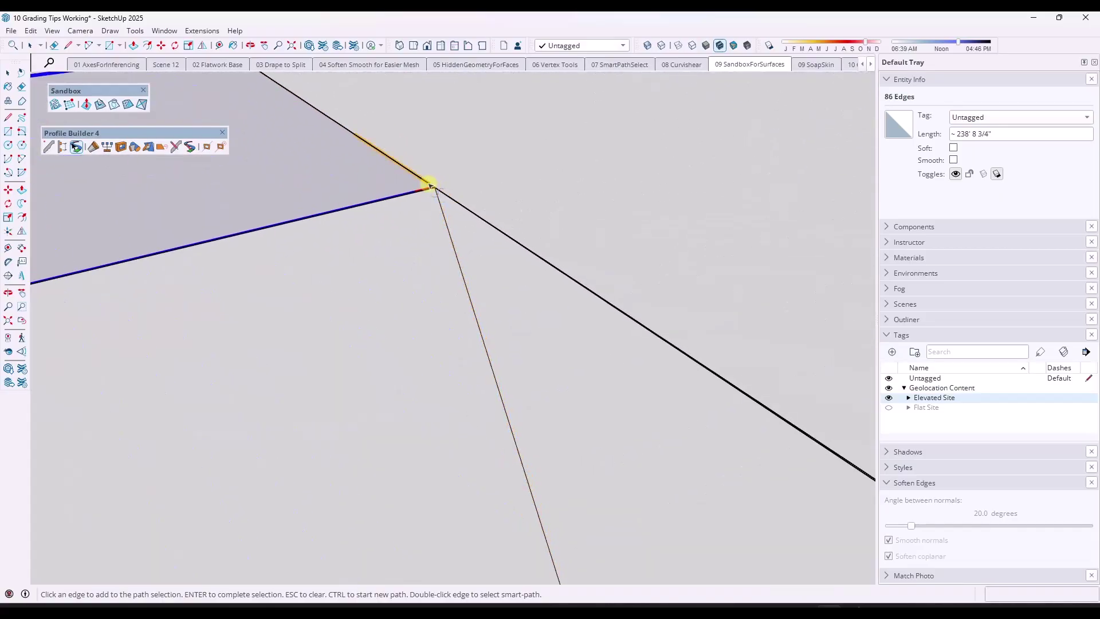
mouse_move(431, 180)
middle_mouse_down()
mouse_move(295, 167)
mouse_move(177, 122)
mouse_move(301, 88)
mouse_move(393, 111)
mouse_move(435, 171)
middle_mouse_up()
left_click(412, 164)
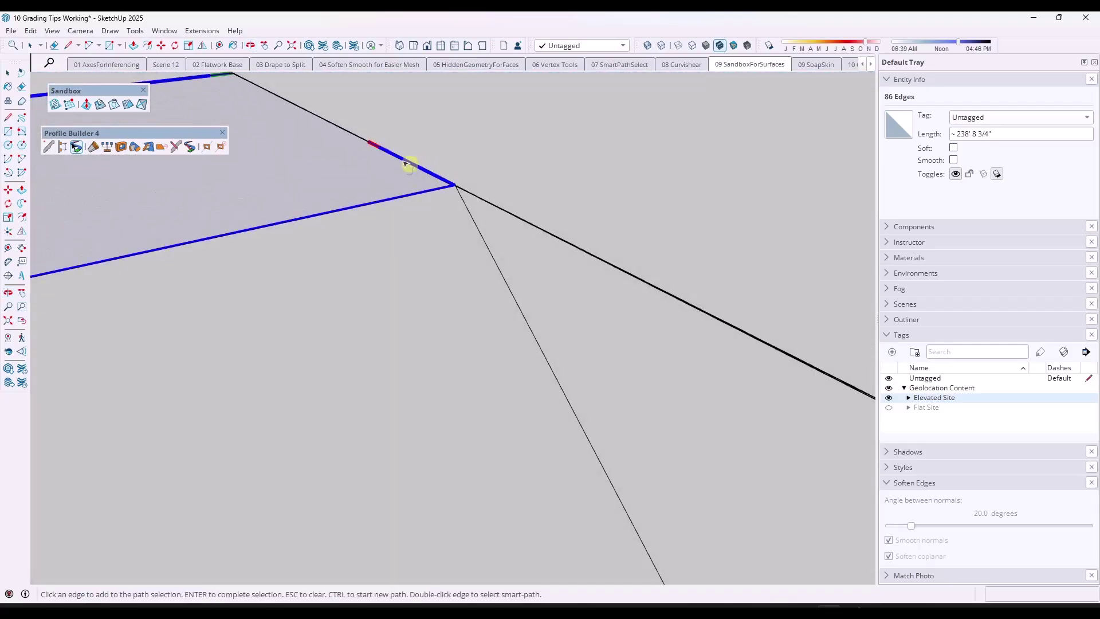
left_click(247, 80)
scroll(456, 205, "down", 5)
key("Return")
scroll(367, 162, "down", 7)
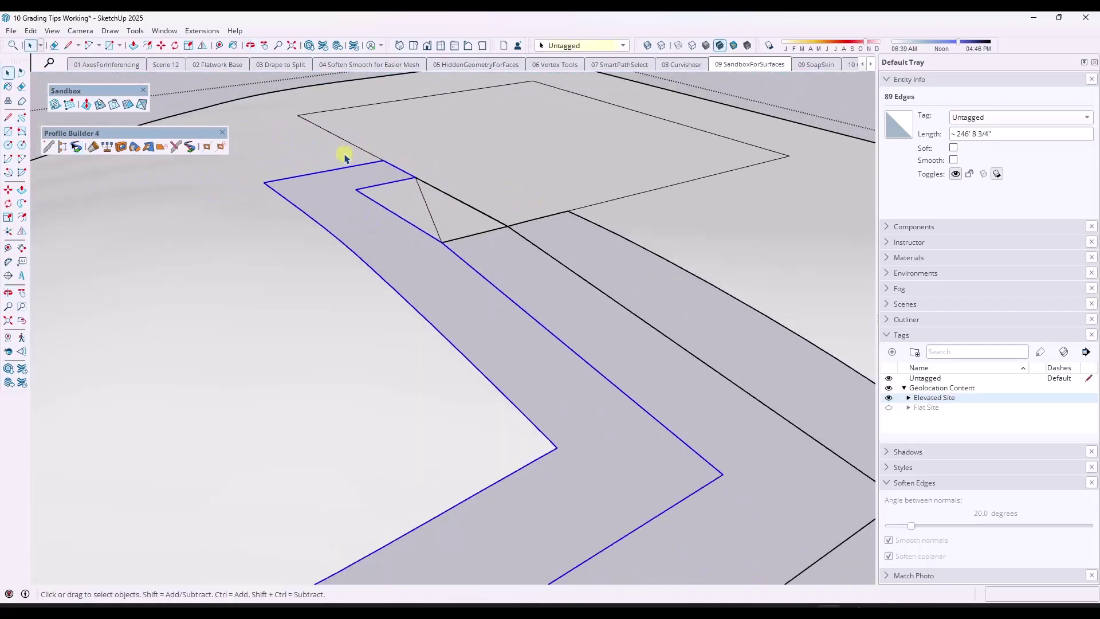
Create a Sandbox surface from contours on the selected loop, open the resulting group and display hidden geometry
scroll(424, 258, "up", 2)
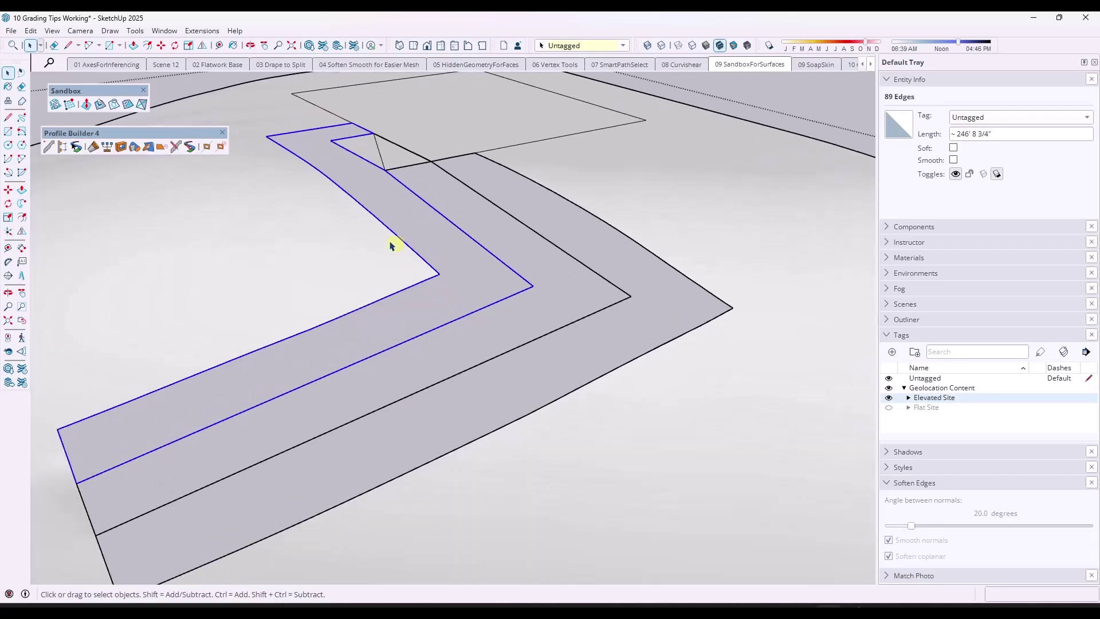
left_click(55, 105)
middle_click_drag(467, 245, 464, 239)
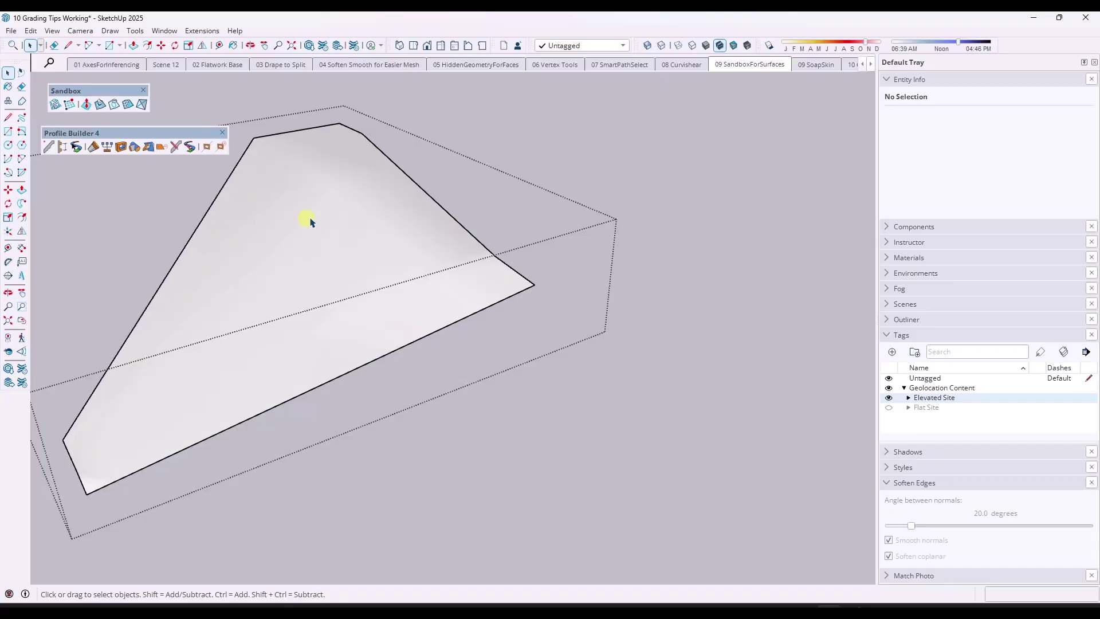
left_click(53, 31)
left_click(77, 73)
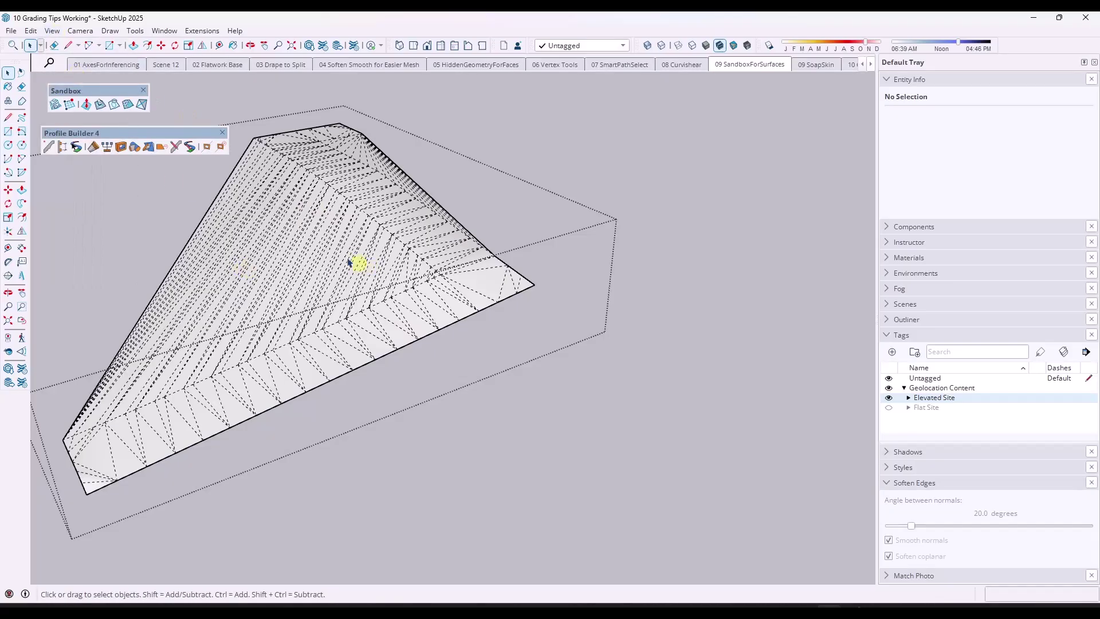
Erase the surplus triangles outside the inner bank strip and exit the surface group
key("e")
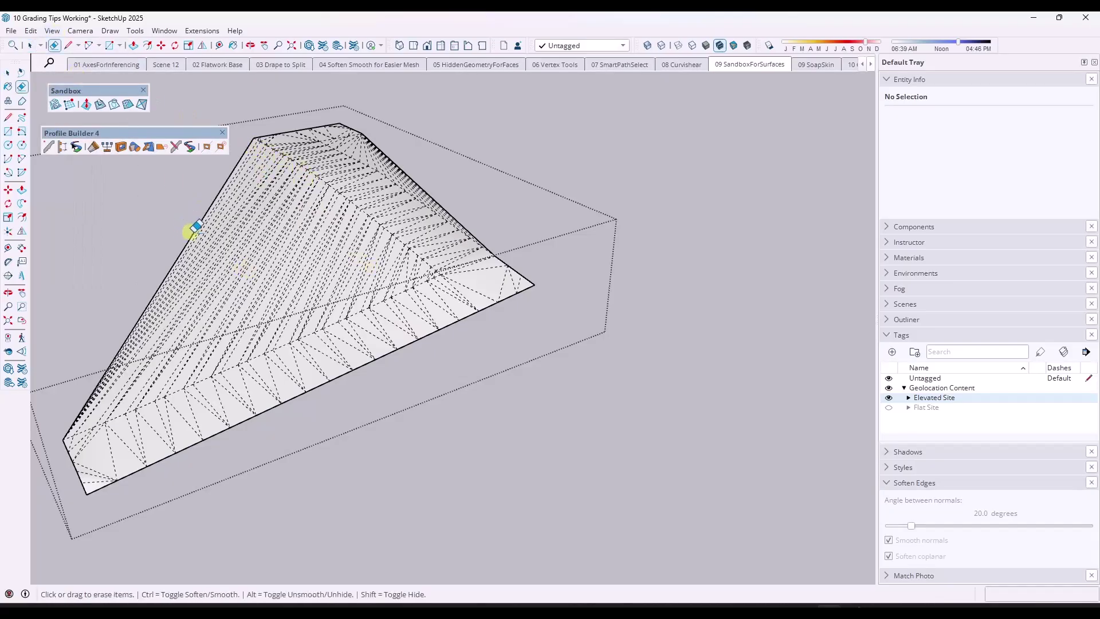
left_click_drag(189, 229, 433, 273)
scroll(432, 272, "up", 5)
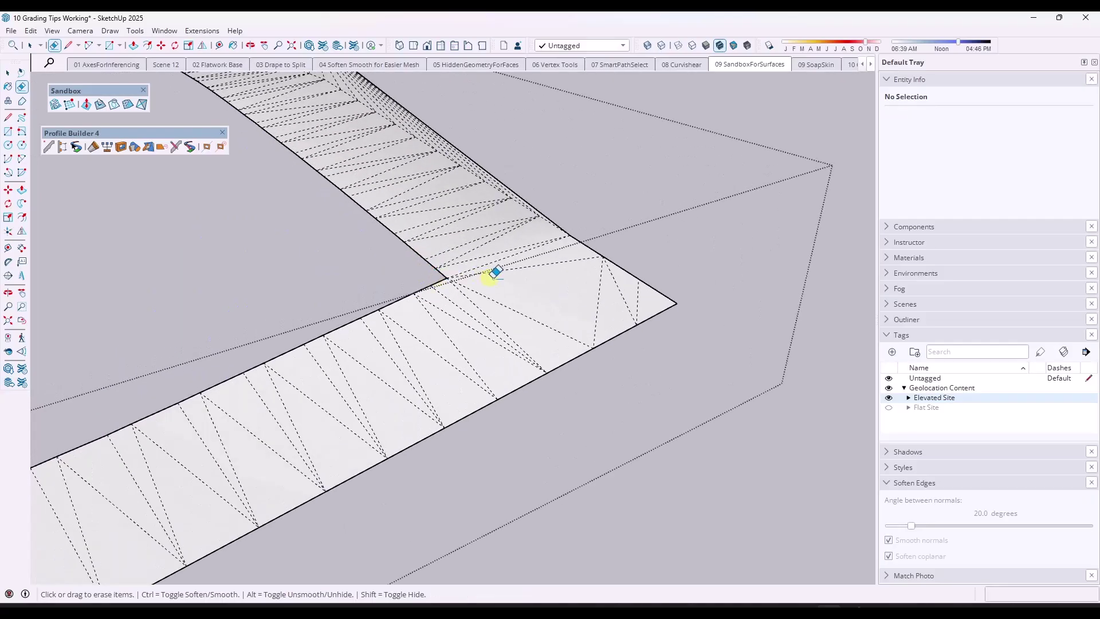
scroll(496, 273, "down", 5)
middle_click_drag(462, 290, 413, 172)
mouse_move(413, 172)
left_mouse_down()
mouse_move(335, 147)
mouse_move(324, 153)
mouse_move(396, 167)
mouse_move(322, 156)
left_mouse_up()
key("ctrl+z")
key("space")
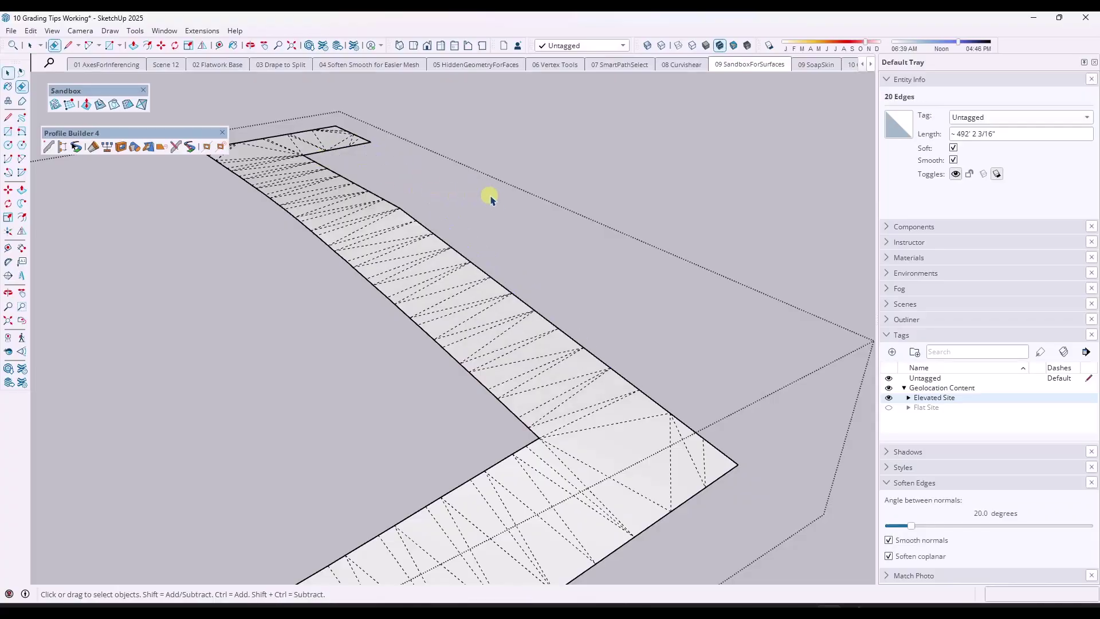
left_click(540, 180)
scroll(384, 217, "down", 4)
scroll(383, 216, "down", 2)
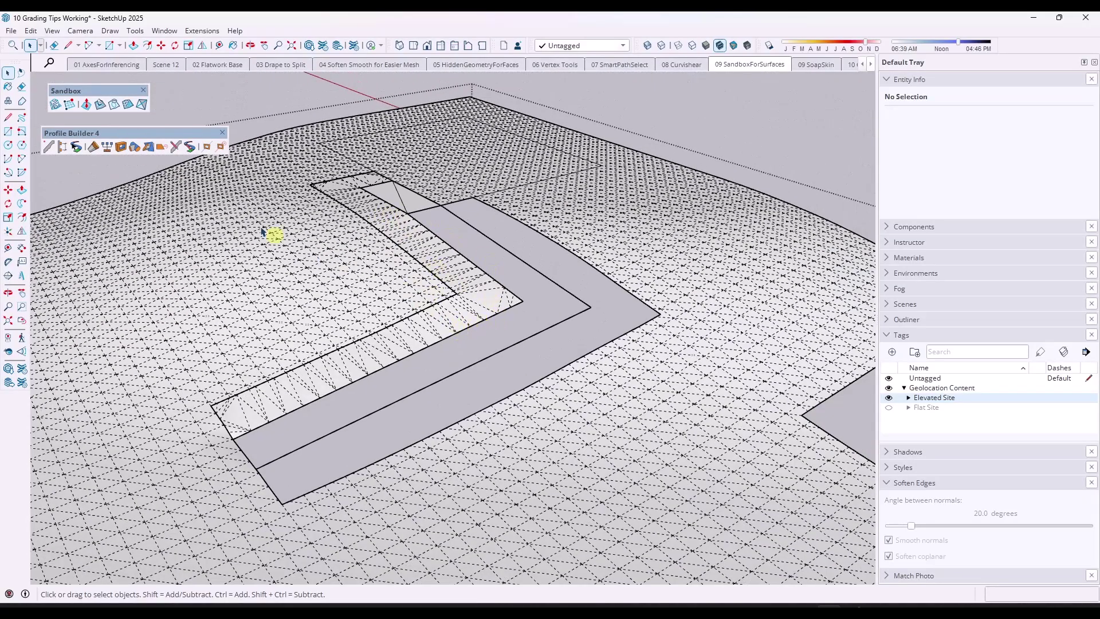
Select the closed loop of edges around the sloping path with Profile Builder's path select
left_click(77, 148)
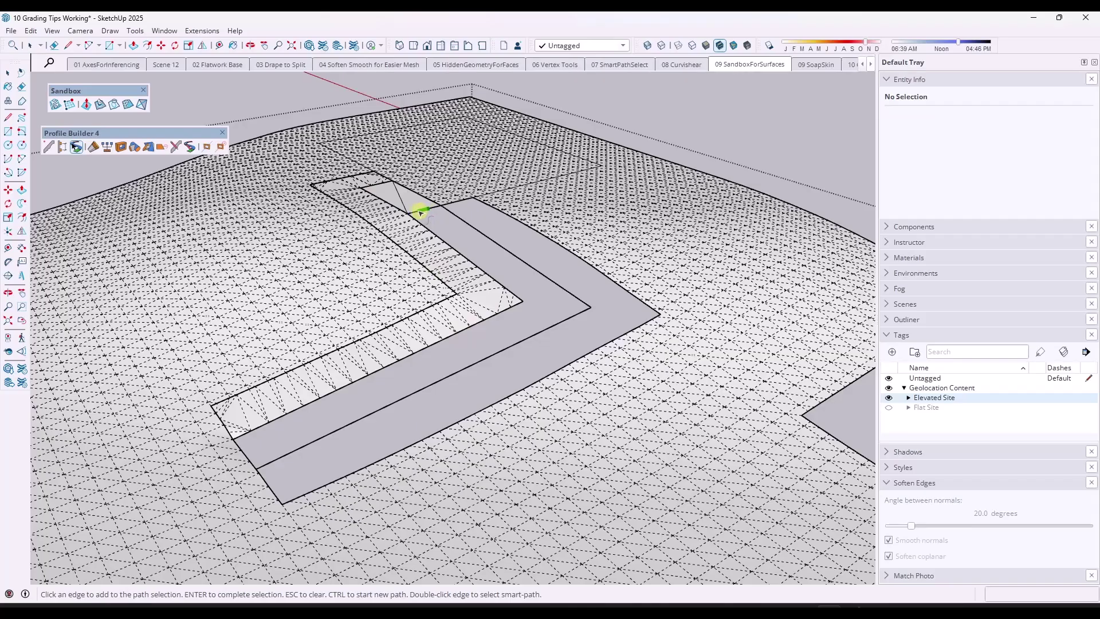
left_click(412, 214)
left_click(574, 319)
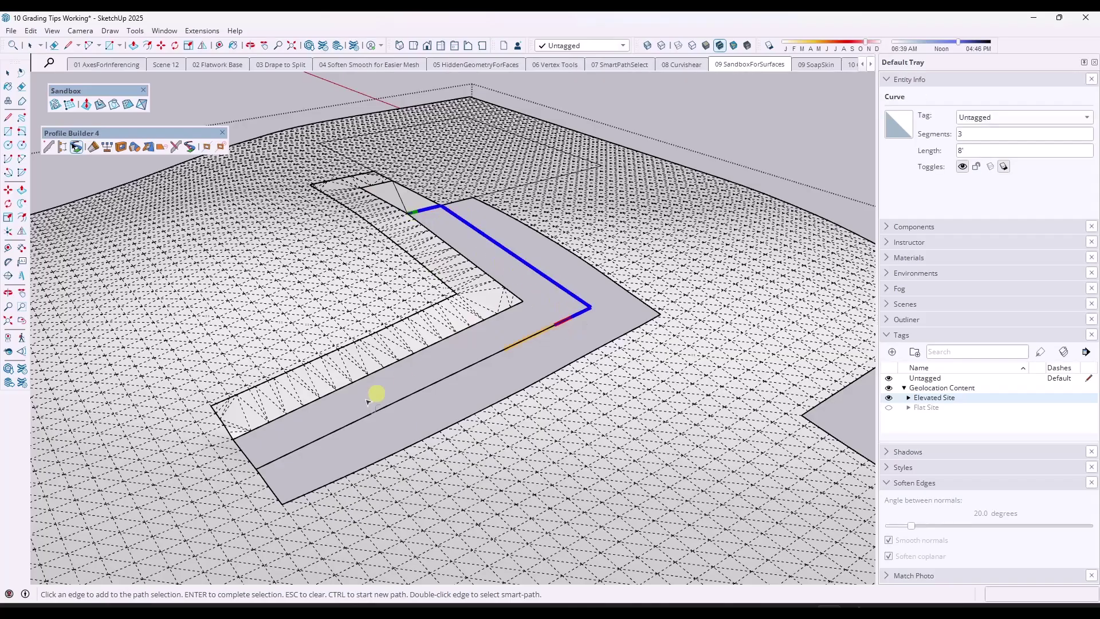
left_click(475, 341)
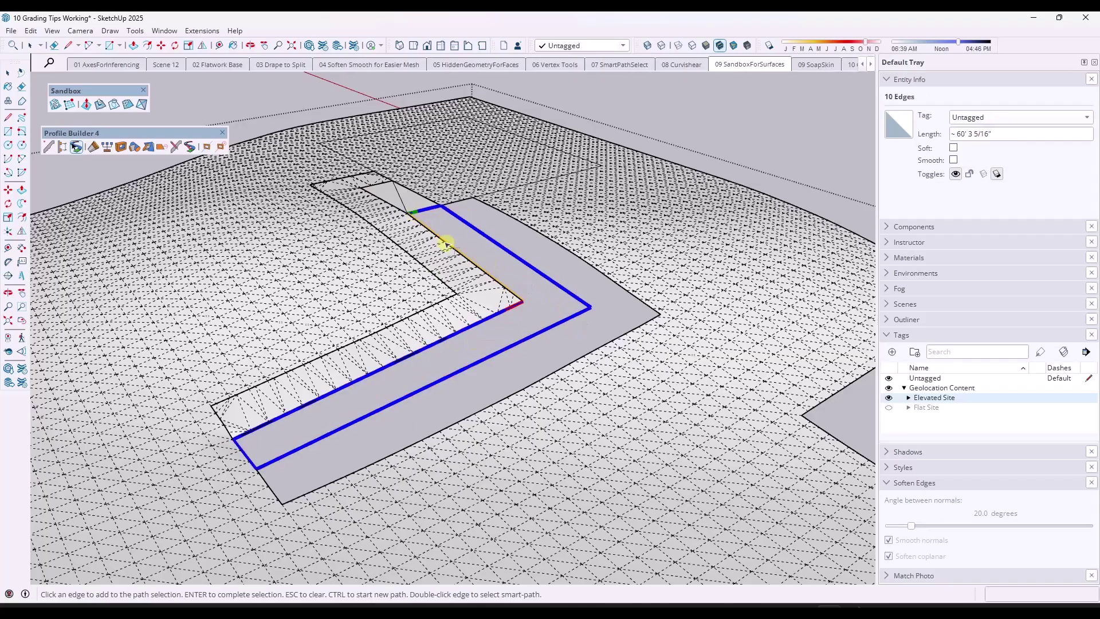
left_click(413, 222)
key("Return")
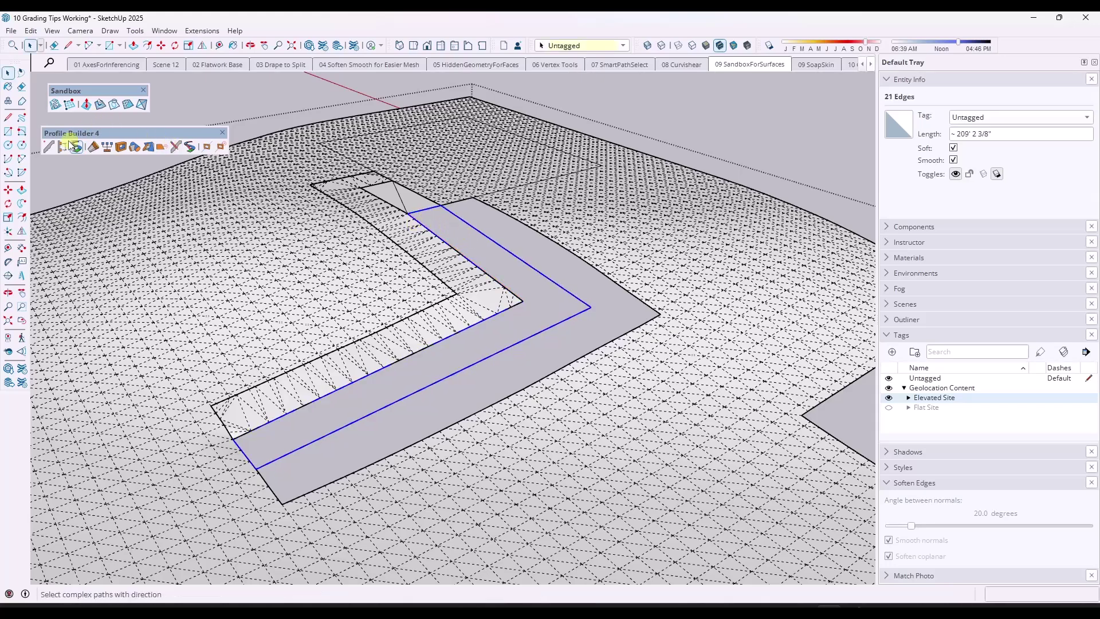
Create a Sandbox surface from contours for the sloping path and erase its surplus triangles inside the group
left_click(56, 109)
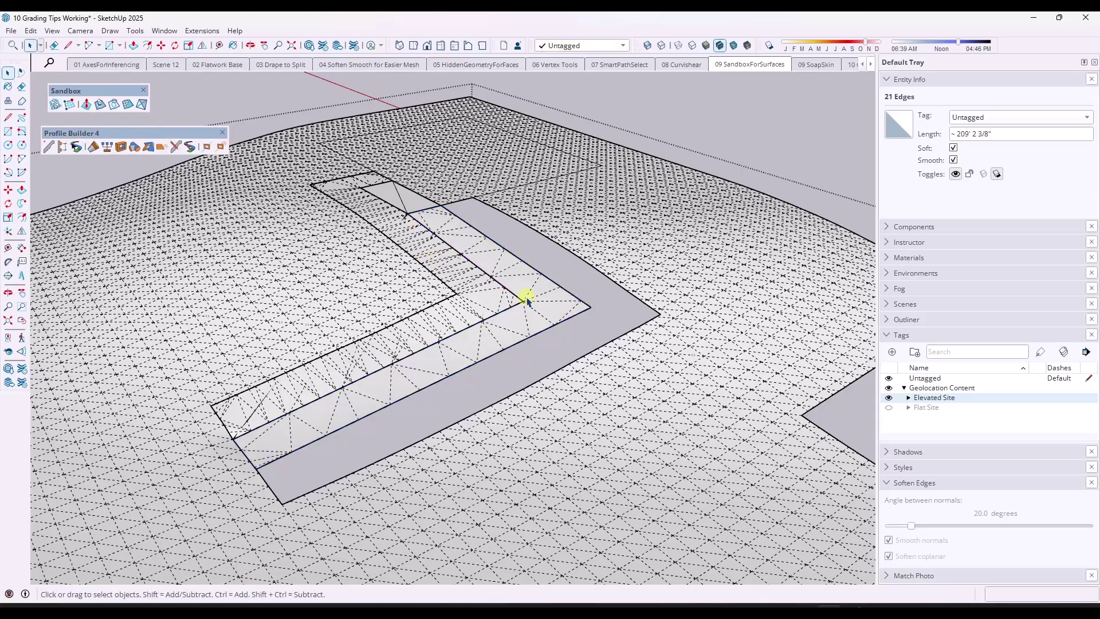
double_click(544, 299)
key("e")
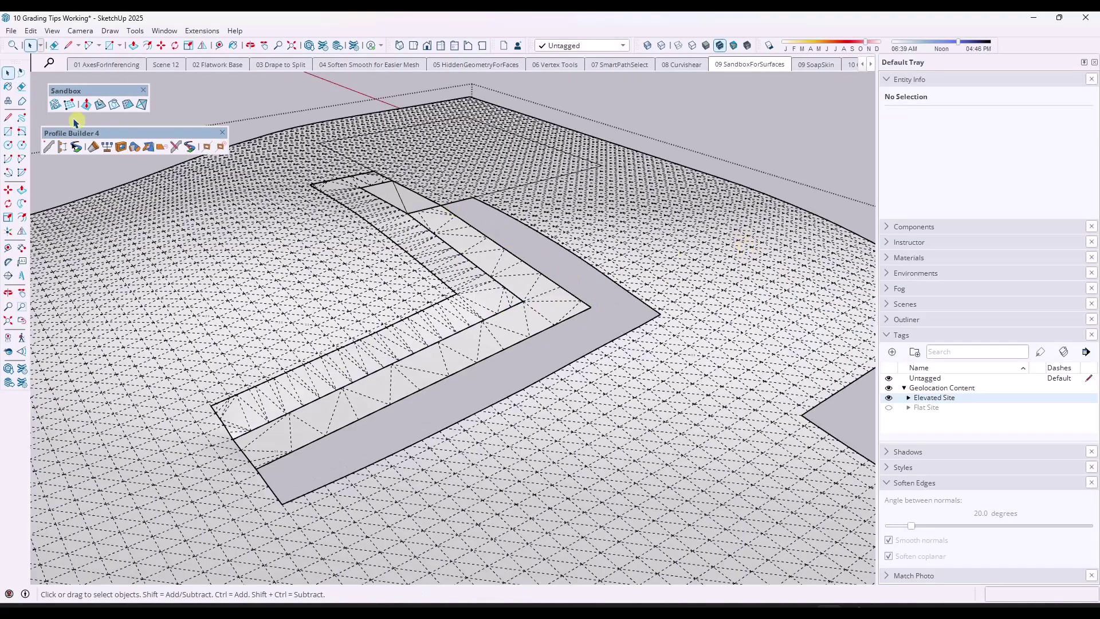
Trace the terrain edge of the gap outside the path's bend, up to its top end, with Profile Builder's path select
left_click(76, 147)
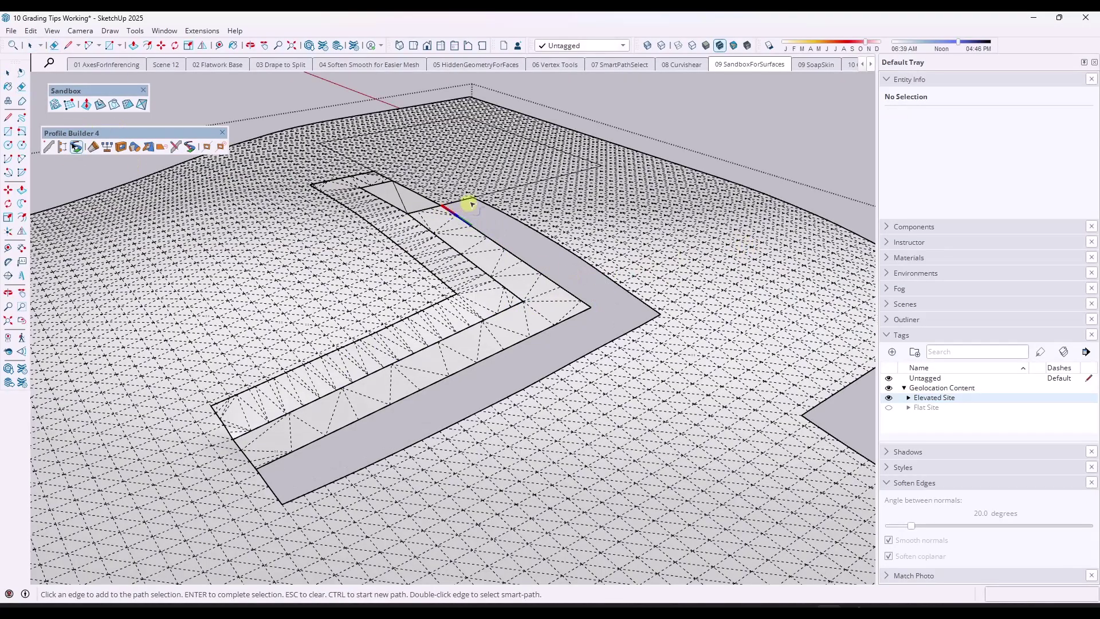
double_click(470, 204)
scroll(570, 247, "up", 3)
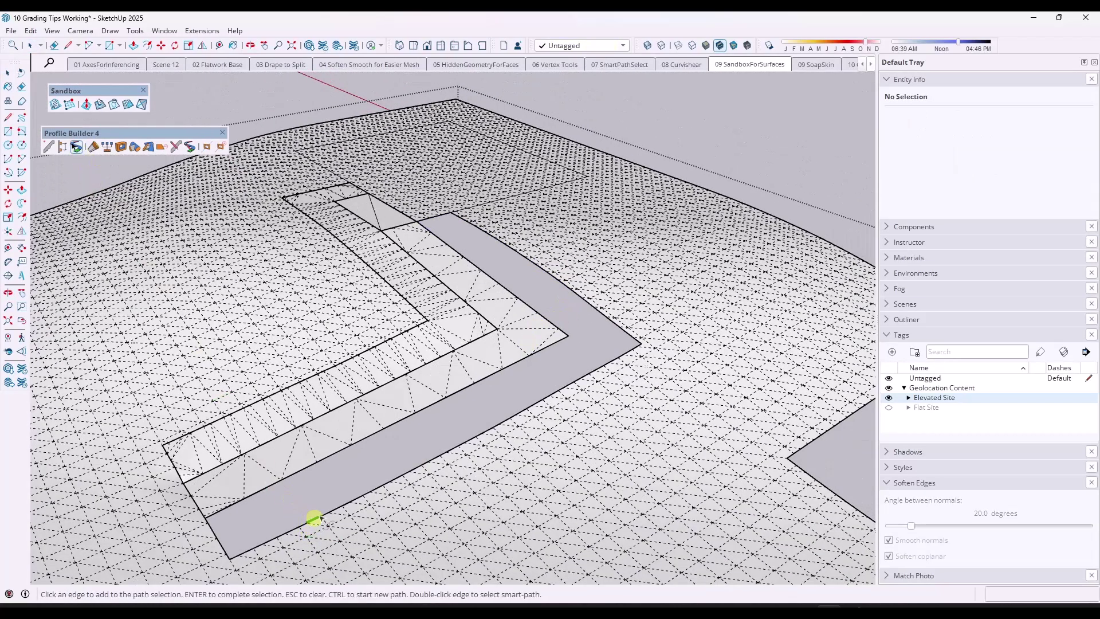
left_click(315, 518)
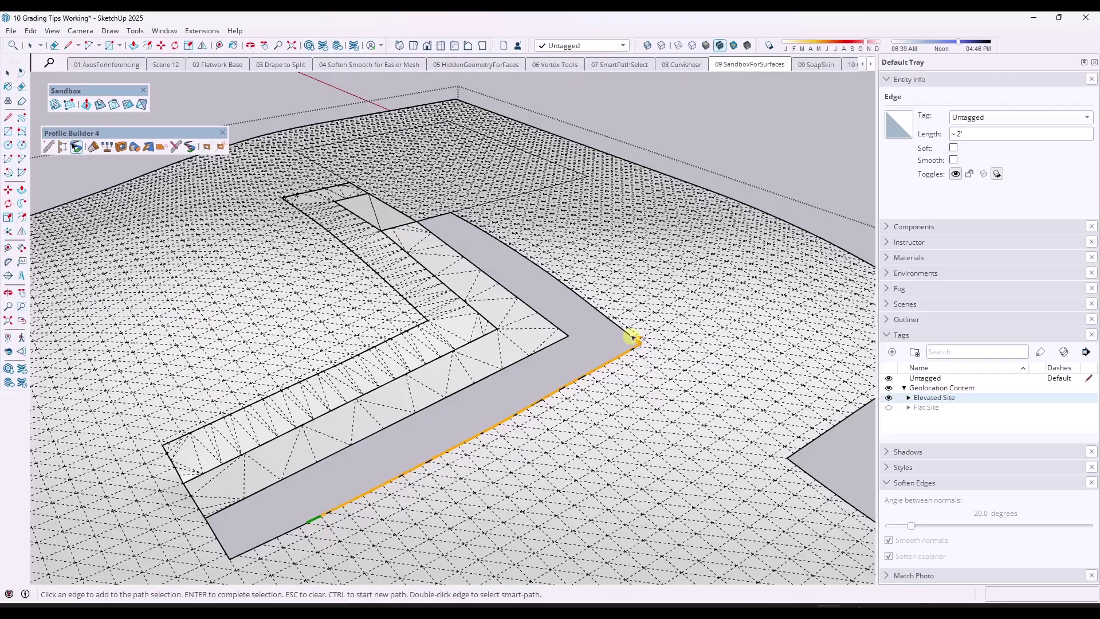
left_click(632, 336)
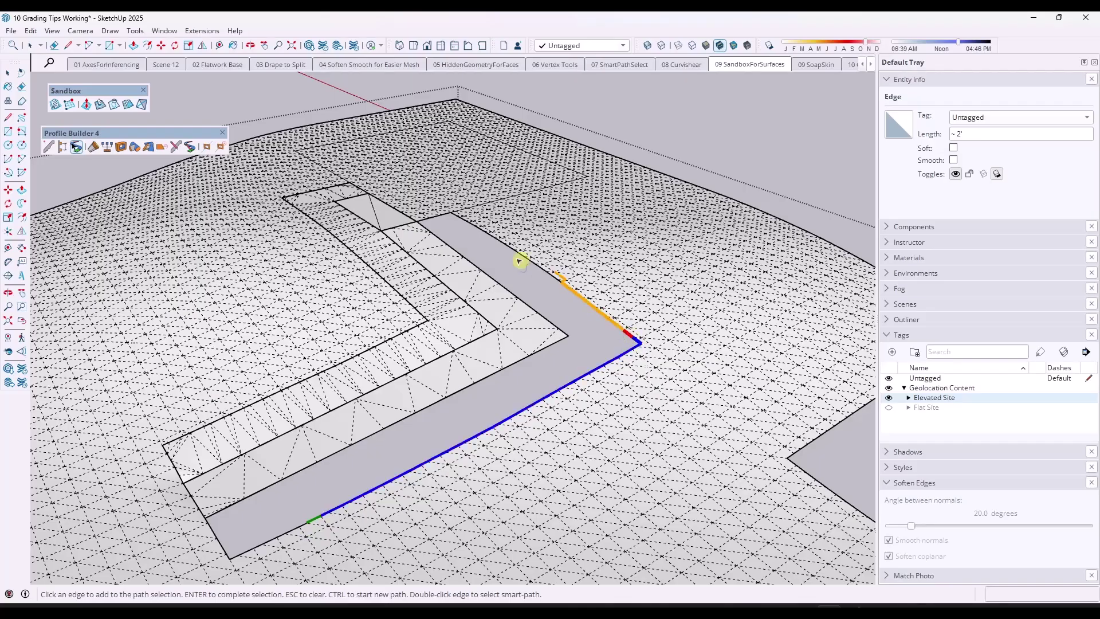
left_click(453, 216)
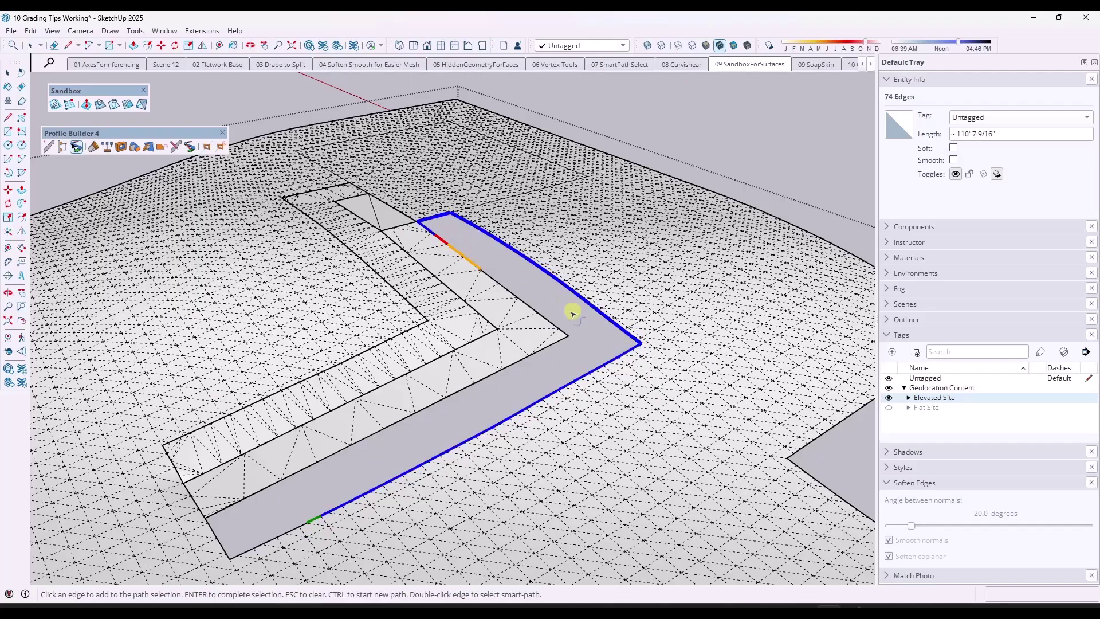
Extend the path selection along the path's outer edge and around the lower end to close the outer gap loop
left_click(566, 339)
left_click(206, 518)
scroll(207, 518, "up", 5)
middle_click_drag(206, 509, 229, 447)
left_click(438, 521)
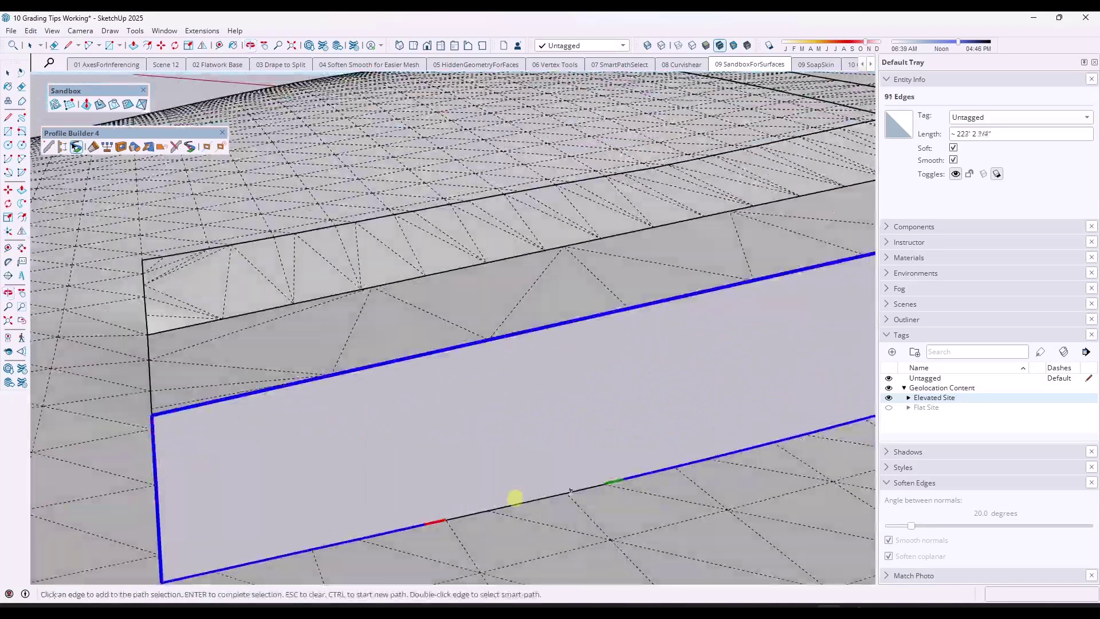
left_click(570, 491)
Create a Sandbox surface from contours on the outer gap loop and select the resulting group
scroll(376, 431, "down", 6)
middle_click_drag(376, 431, 618, 335)
left_click(55, 104)
left_click(633, 332)
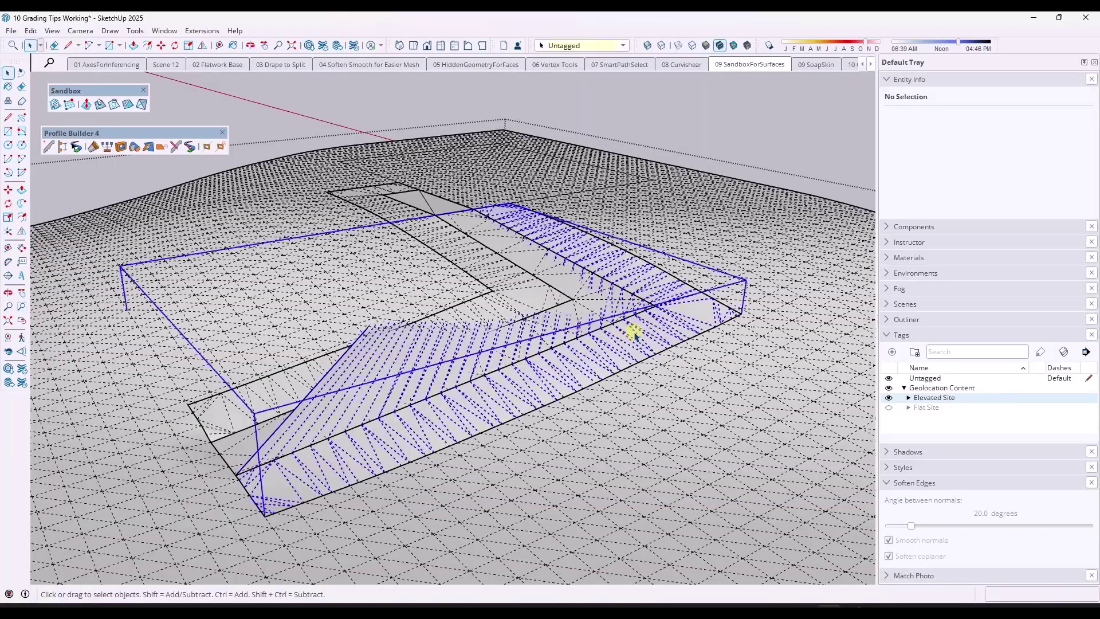
Erase the surplus triangles inside the bend of the outer bank surface, then exit the surface and terrain groups
key("e")
mouse_move(375, 282)
left_mouse_down()
mouse_move(636, 298)
mouse_move(627, 307)
left_mouse_up()
scroll(628, 307, "up", 3)
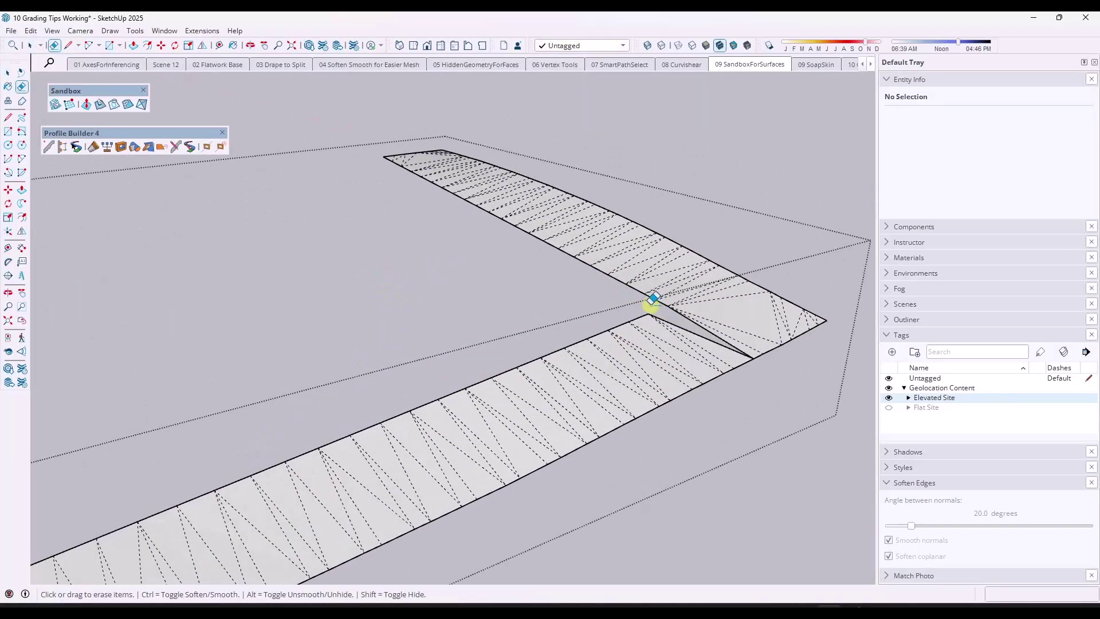
left_click(653, 299)
key("space")
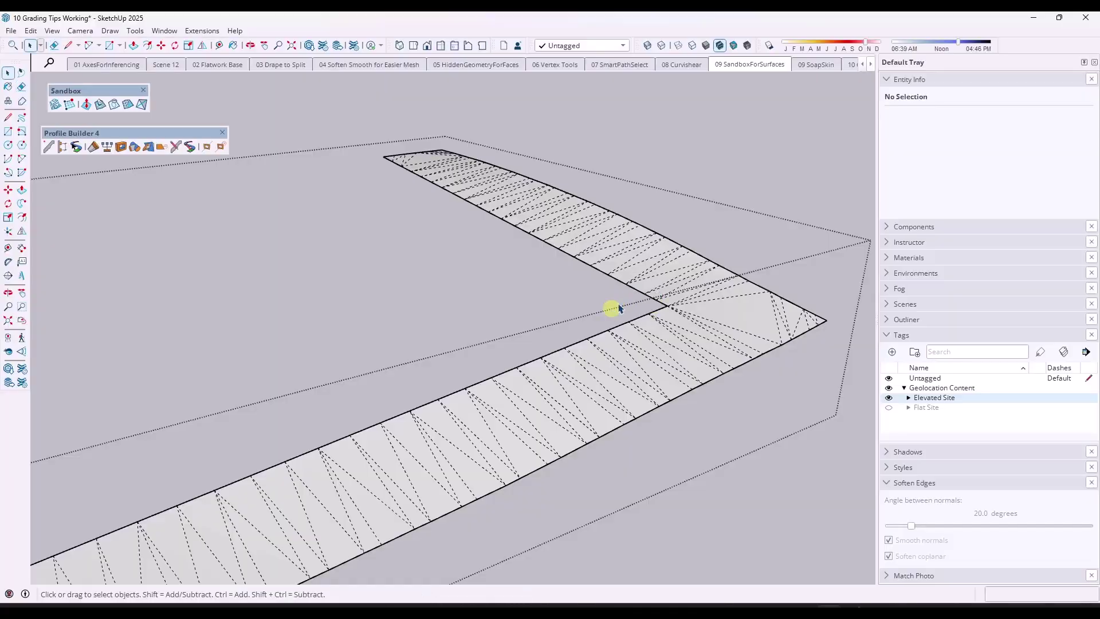
left_click(748, 200)
scroll(492, 239, "down", 4)
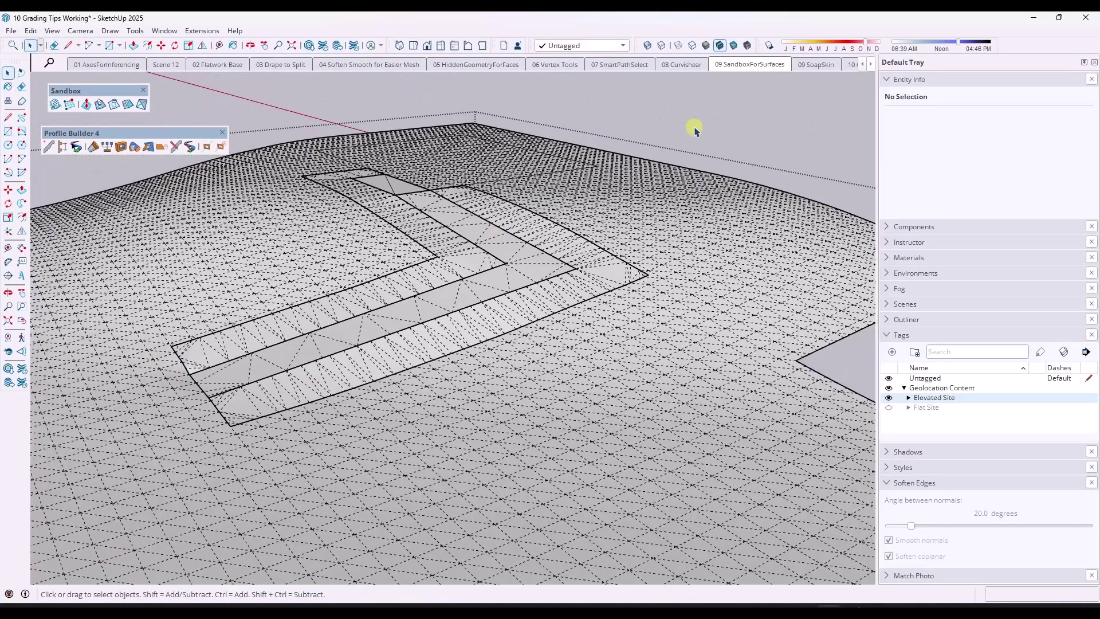
left_click(694, 130)
Display the Soap Bubble extension's tools for filling the terrain gap beside the wall
middle_click_drag(390, 338, 690, 305)
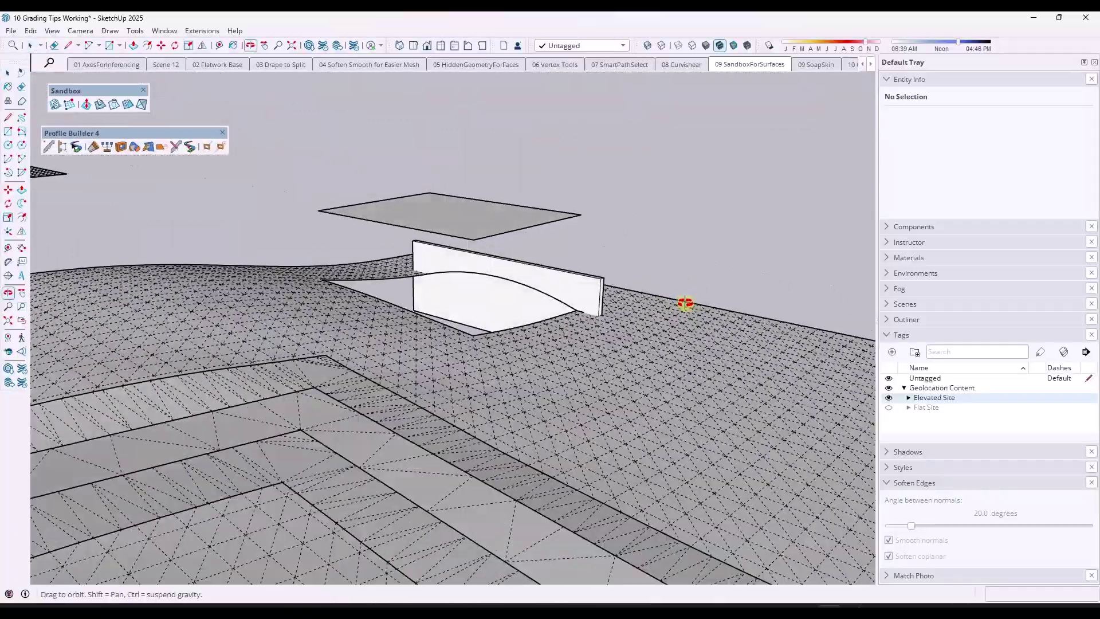
left_click(469, 212)
scroll(496, 280, "up", 2)
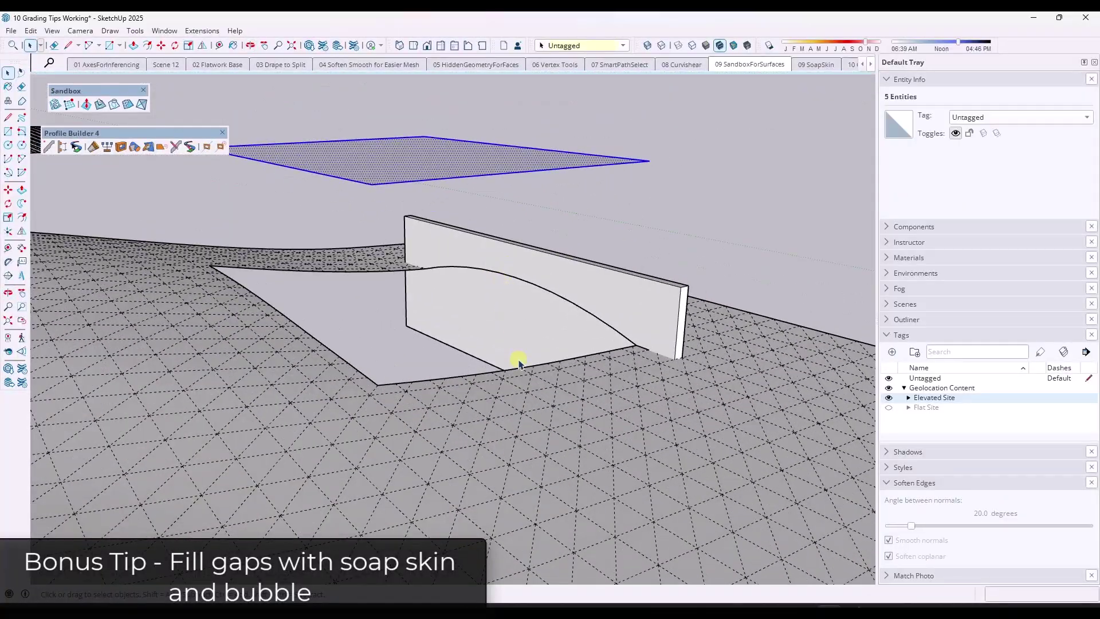
scroll(519, 362, "up", 2)
right_click(1022, 49)
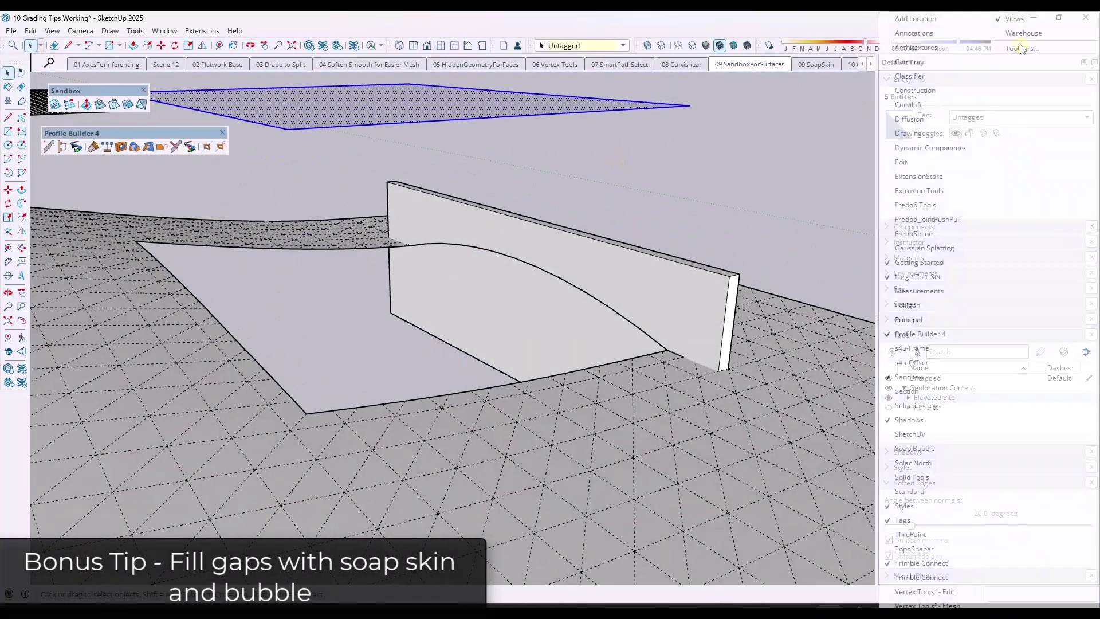
left_click(903, 449)
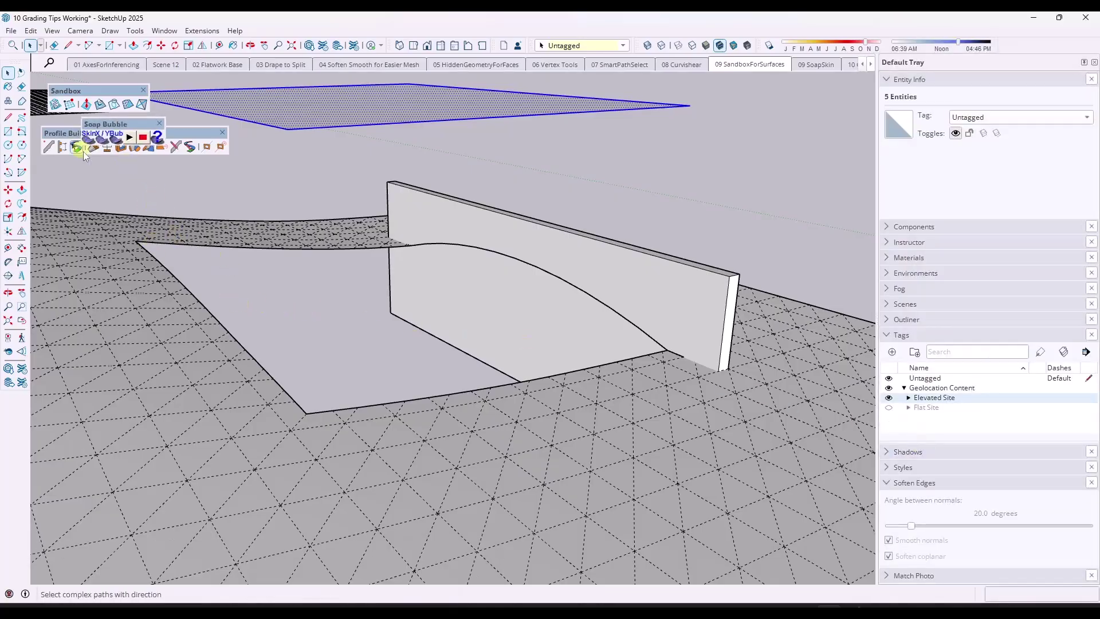
Open the terrain group and select the closed boundary of the gap beside the wall with Profile Builder's path select
left_click(76, 146)
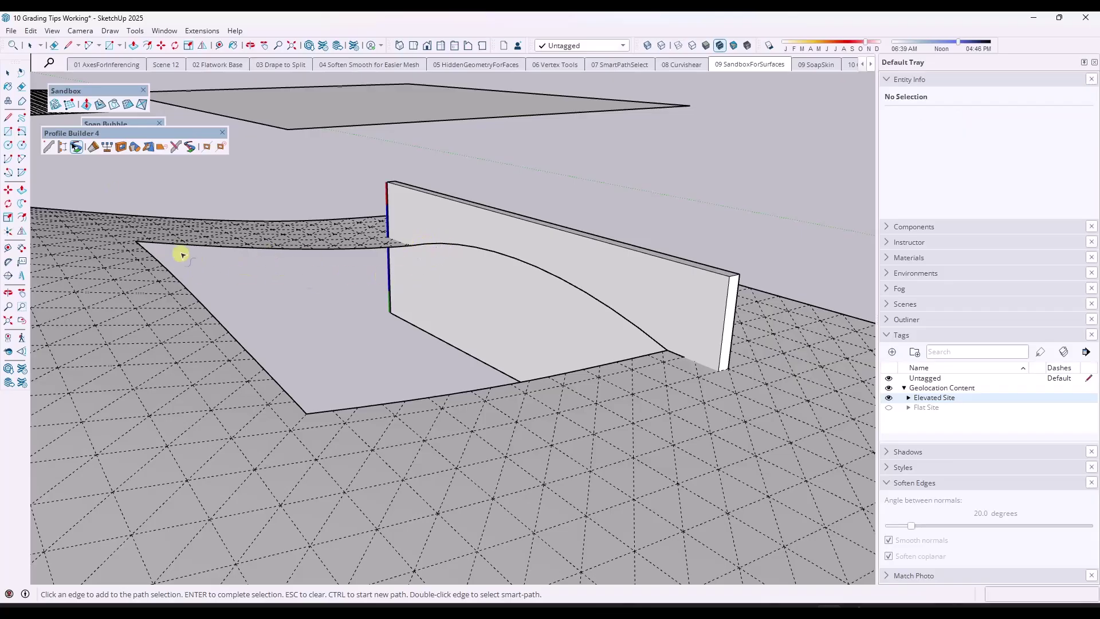
key("space")
left_click(135, 288)
double_click(155, 287)
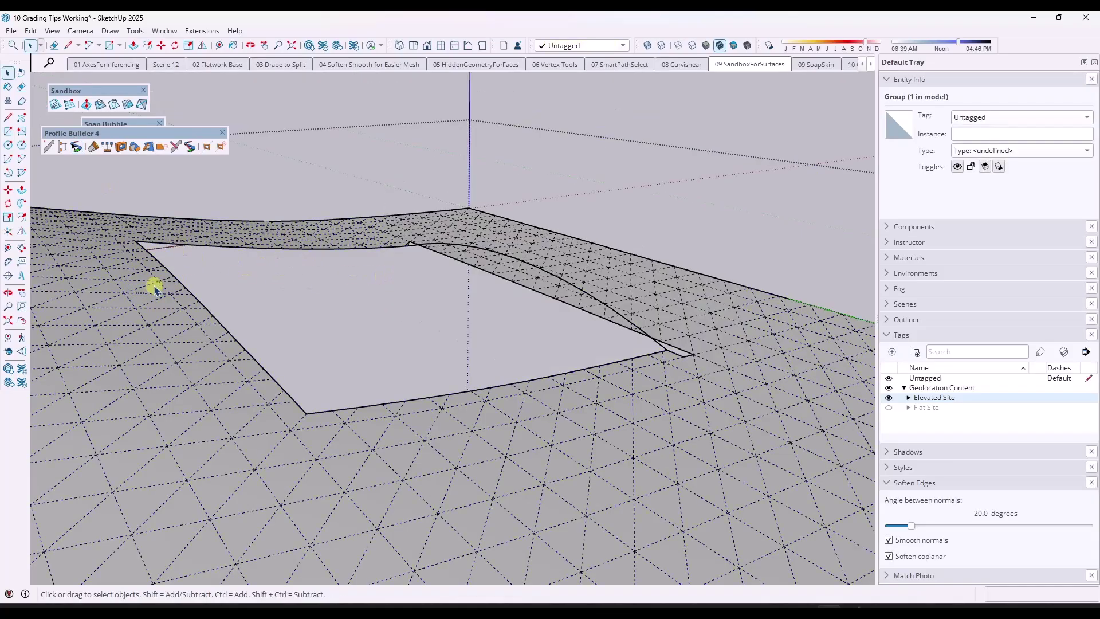
left_click(76, 147)
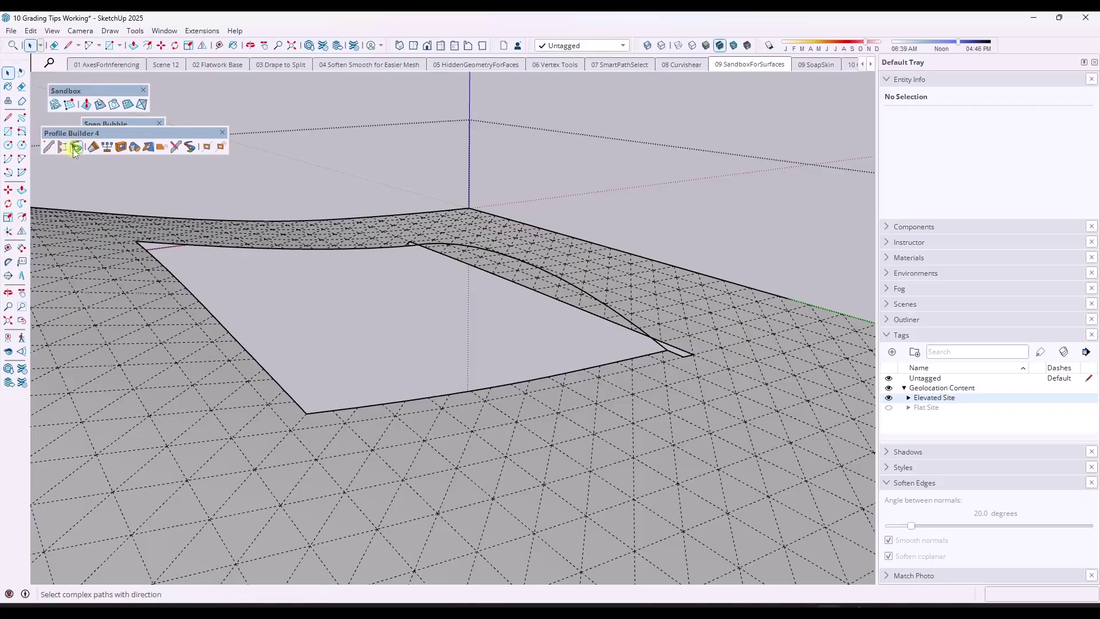
left_click(145, 242)
left_click(436, 244)
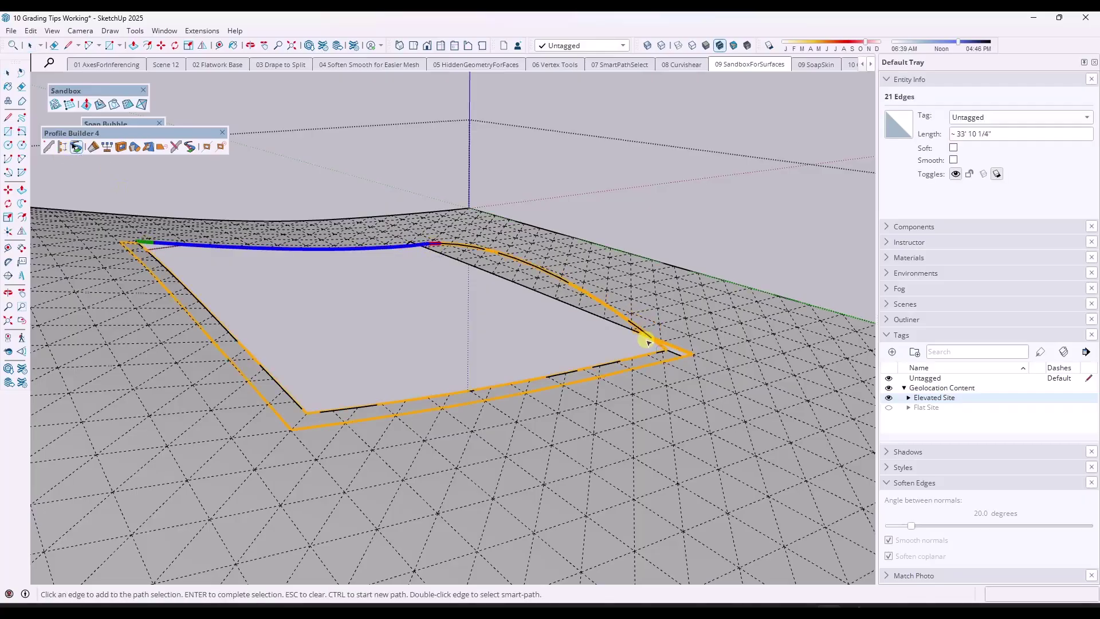
left_click(630, 359)
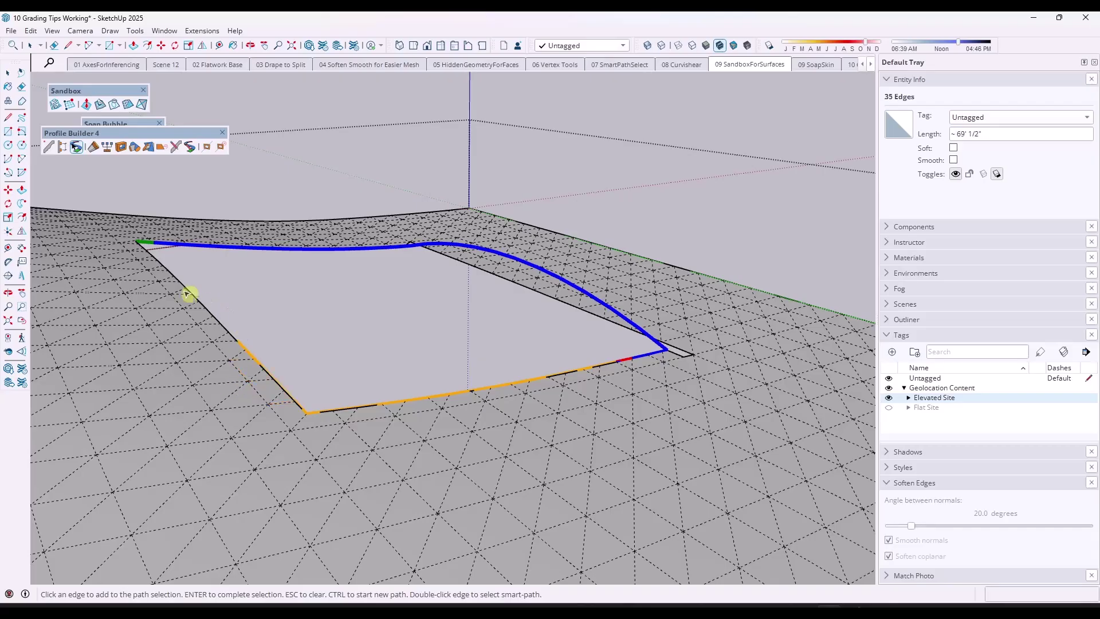
left_click(140, 245)
key("Return")
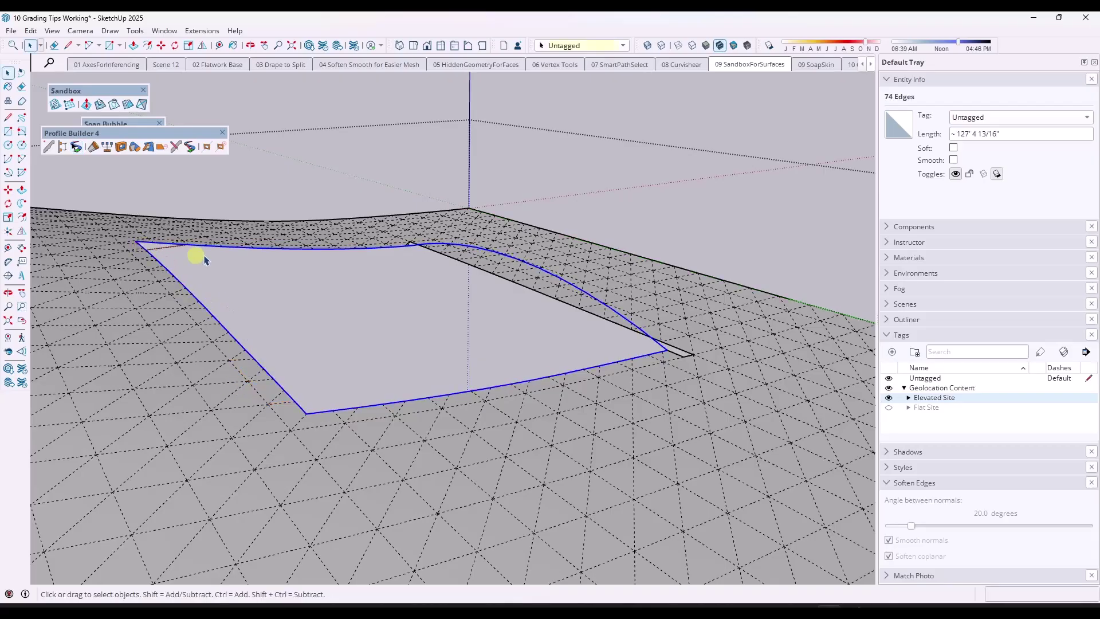
Generate a Soap Skin across the selected gap boundary with 20 net divisions
left_click(99, 124)
left_click(89, 137)
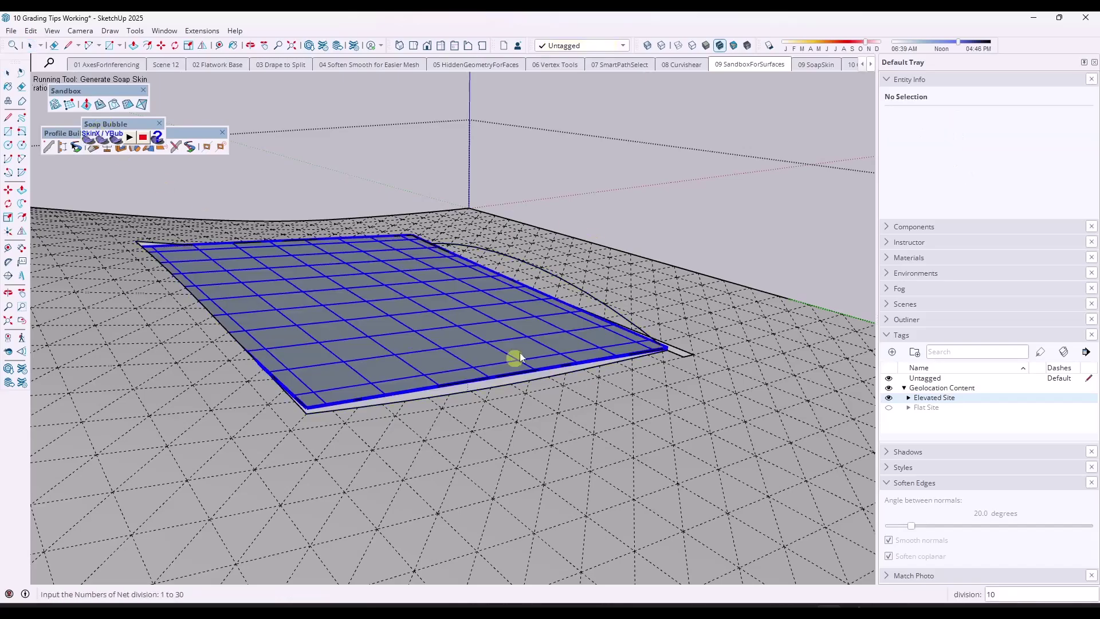
middle_click_drag(494, 359, 415, 382)
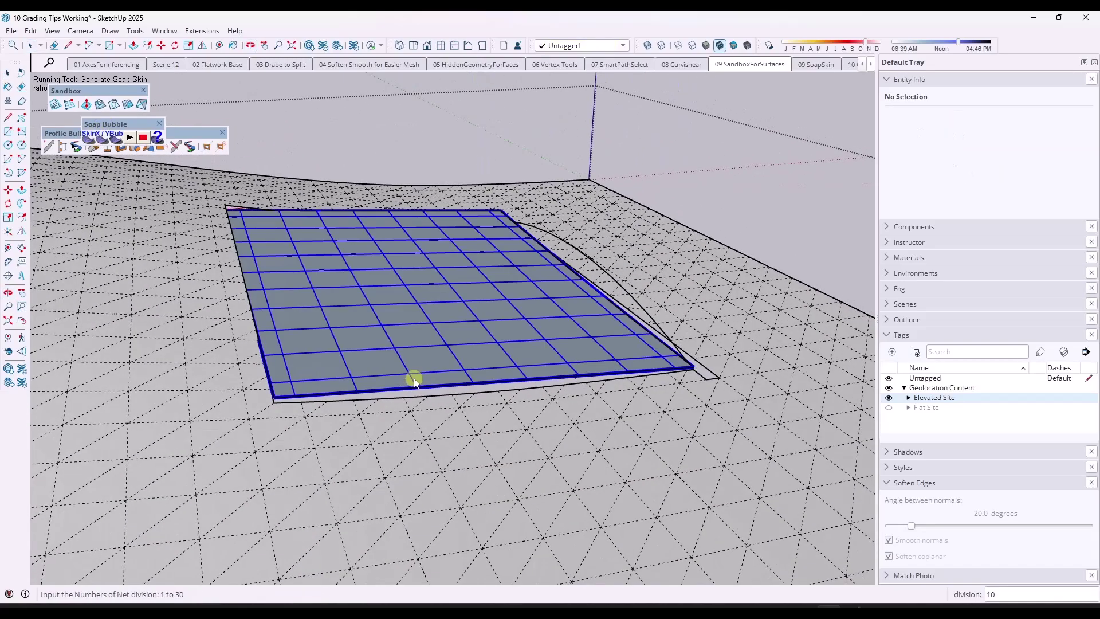
type("20")
key("Return")
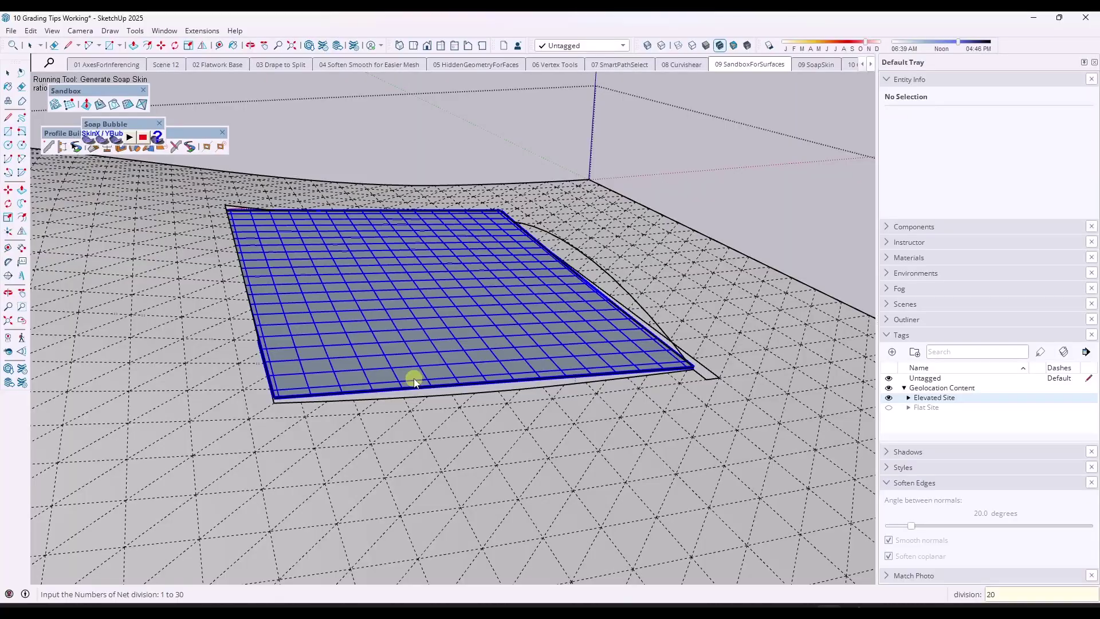
middle_click_drag(580, 303, 287, 275)
left_click(732, 177)
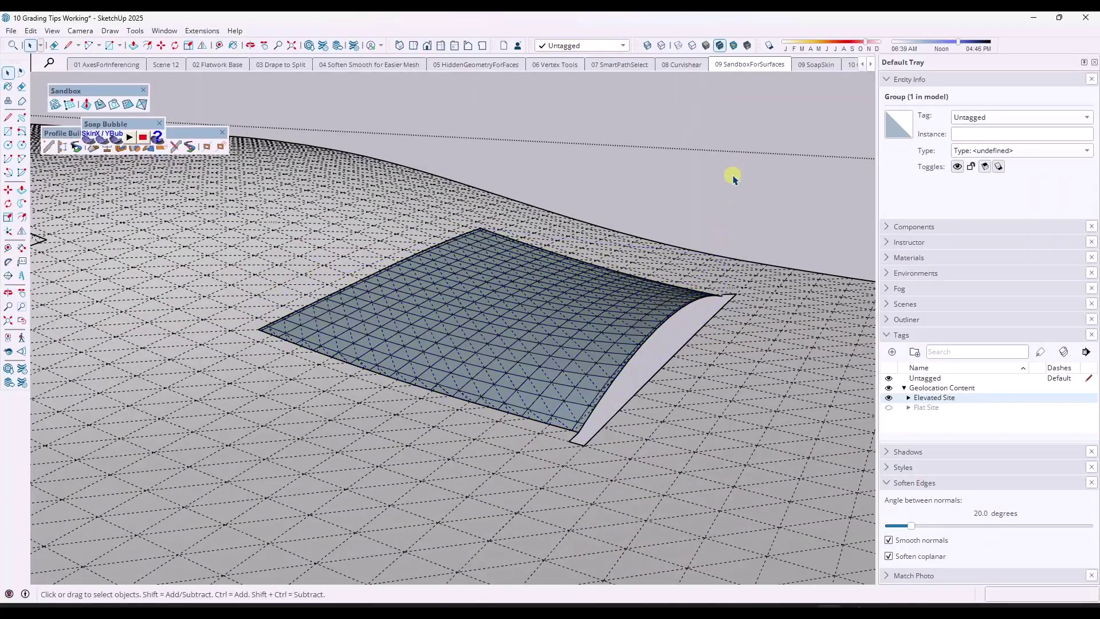
Open the soap skin group, reverse all of its faces, and exit the skin and terrain groups
middle_click_drag(738, 151, 742, 143)
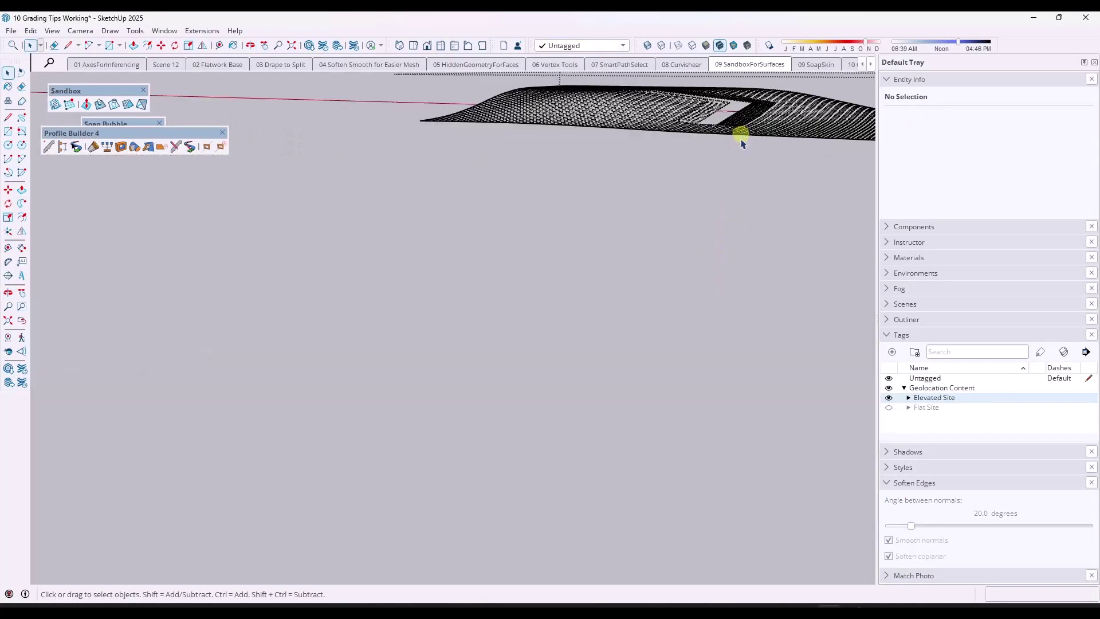
double_click(692, 264)
left_click(719, 186)
middle_click_drag(592, 316, 785, 324)
double_click(595, 315)
triple_click(531, 299)
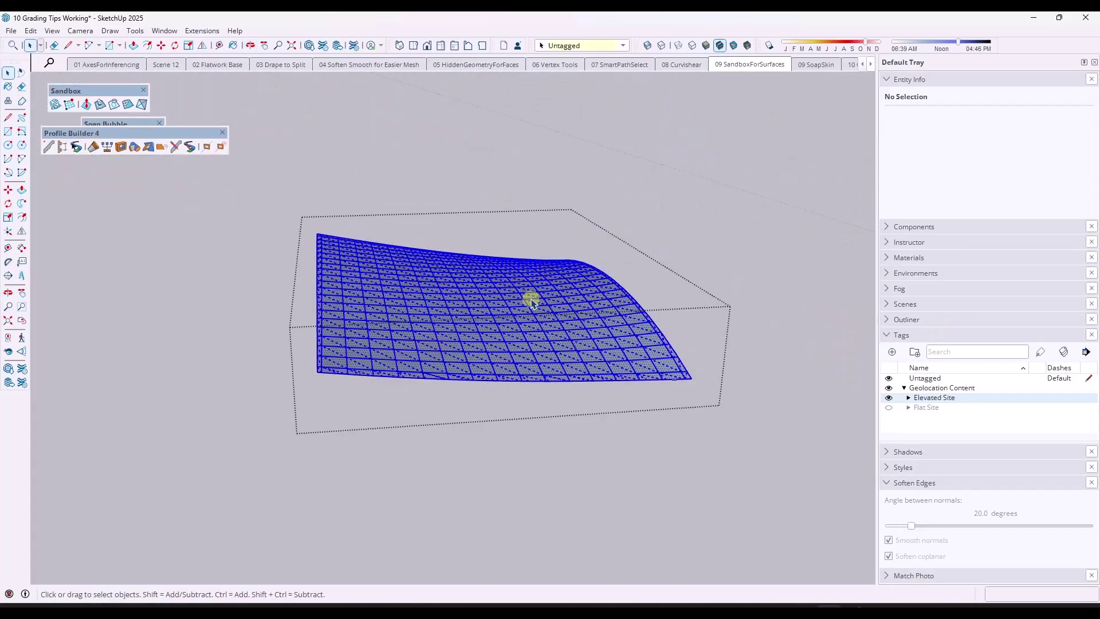
right_click(532, 302)
left_click(573, 148)
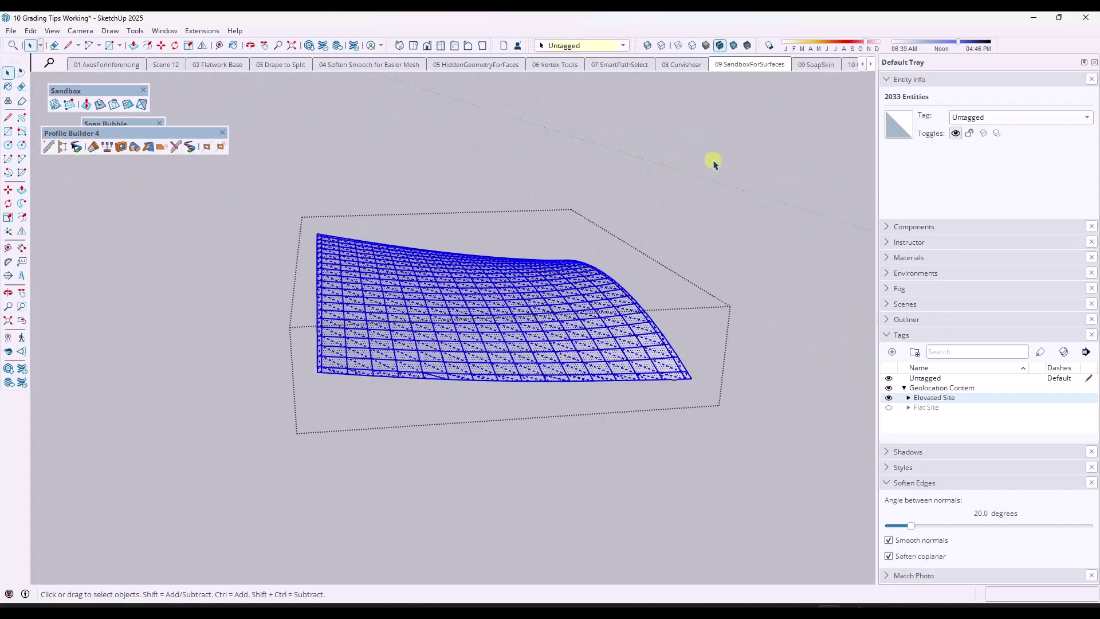
left_click(713, 161)
left_click(752, 163)
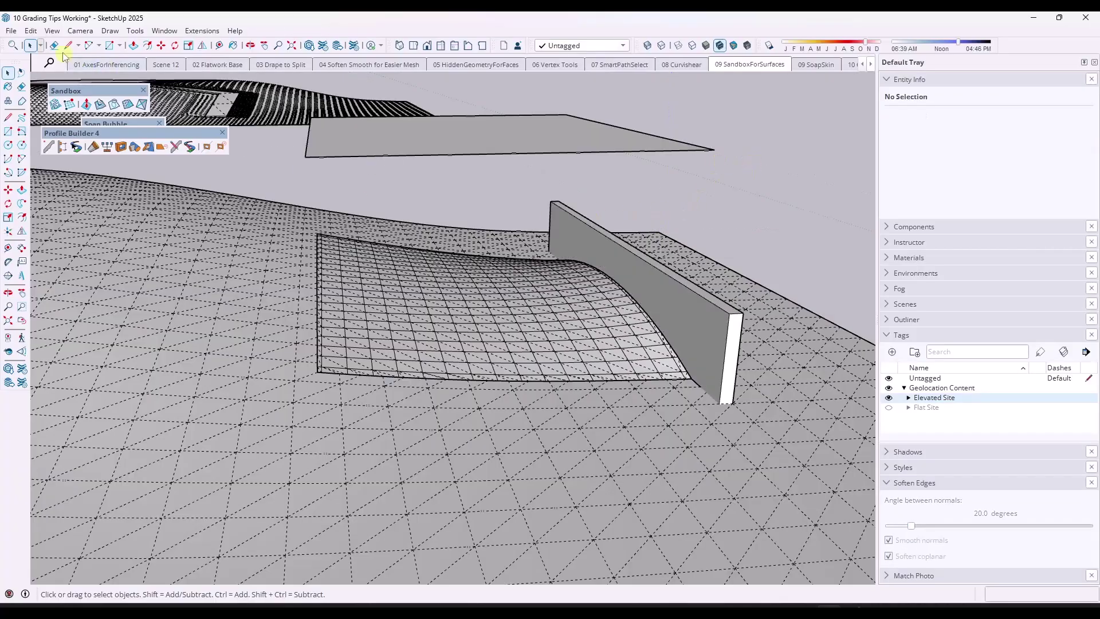
Turn off the hidden geometry display and soften the coplanar edges of the soap skin patch inside the terrain group
left_click(52, 30)
left_click(80, 75)
middle_click_drag(667, 314, 502, 321)
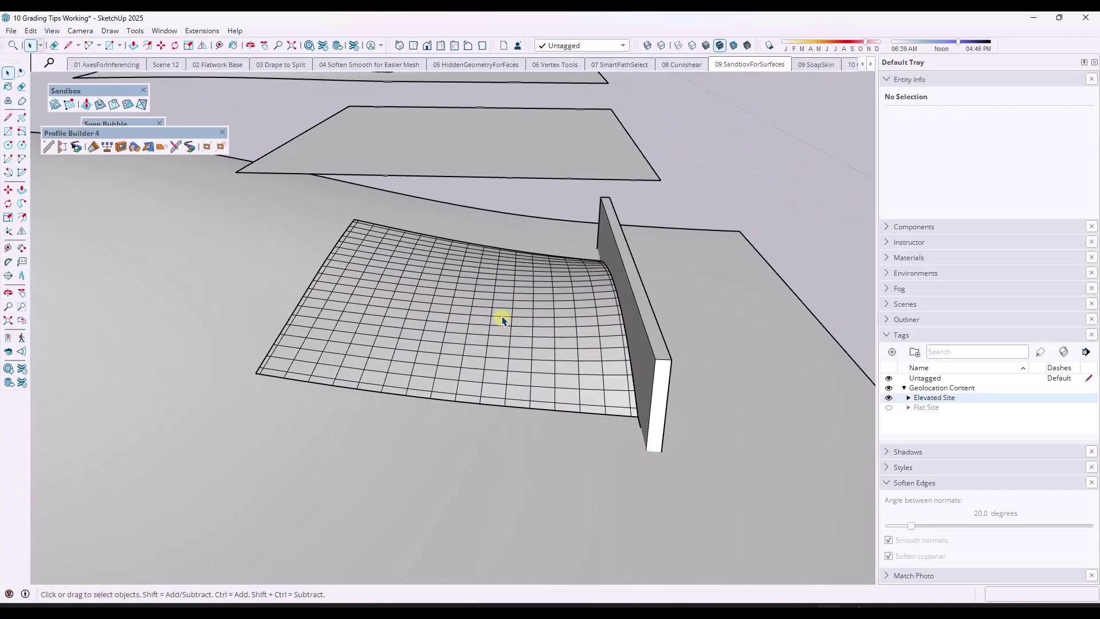
left_click(503, 320)
left_click(889, 556)
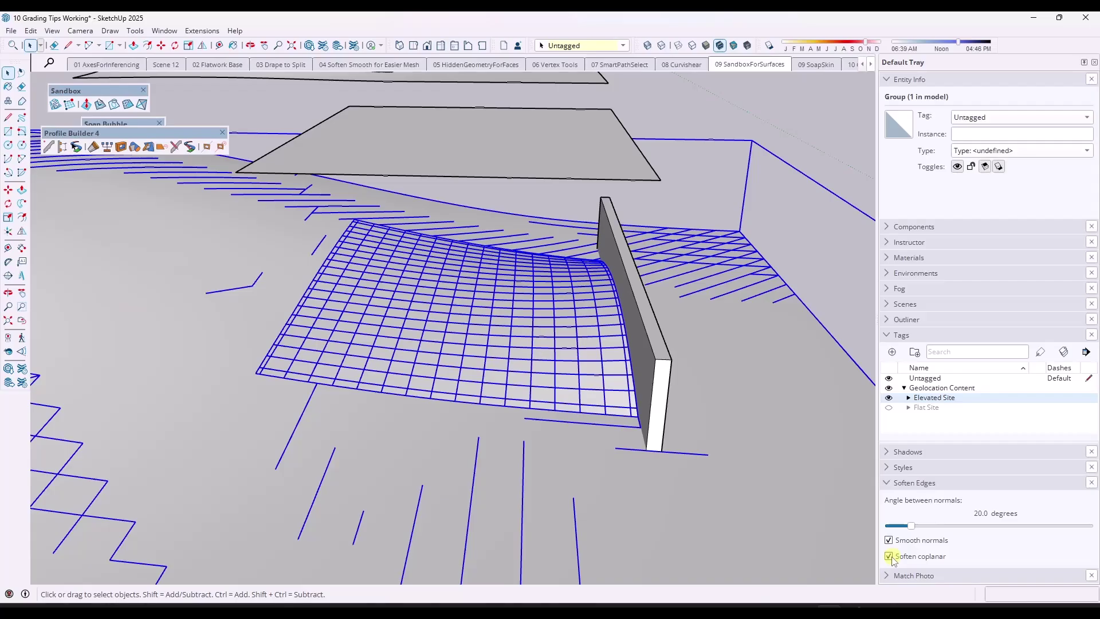
double_click(493, 303)
left_click(497, 305)
left_click(890, 556)
left_click(890, 557)
left_click(824, 245)
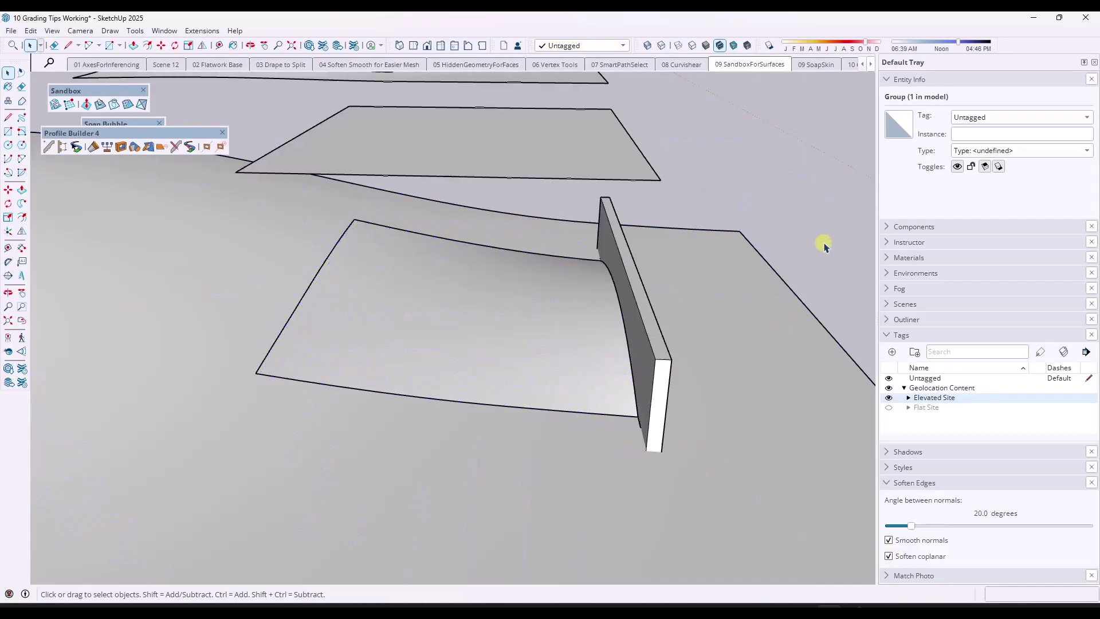
left_click(823, 245)
Check the filled gap beside the wall and switch to the 10 ContourMaker scene
middle_click_drag(823, 245, 437, 260)
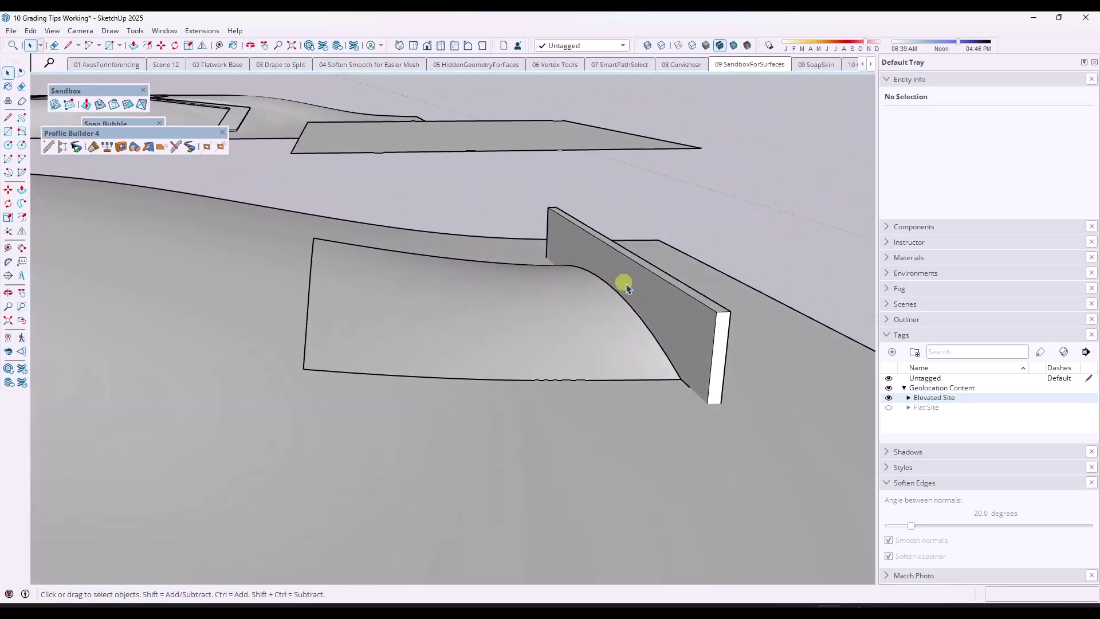
middle_click_drag(697, 393, 517, 387)
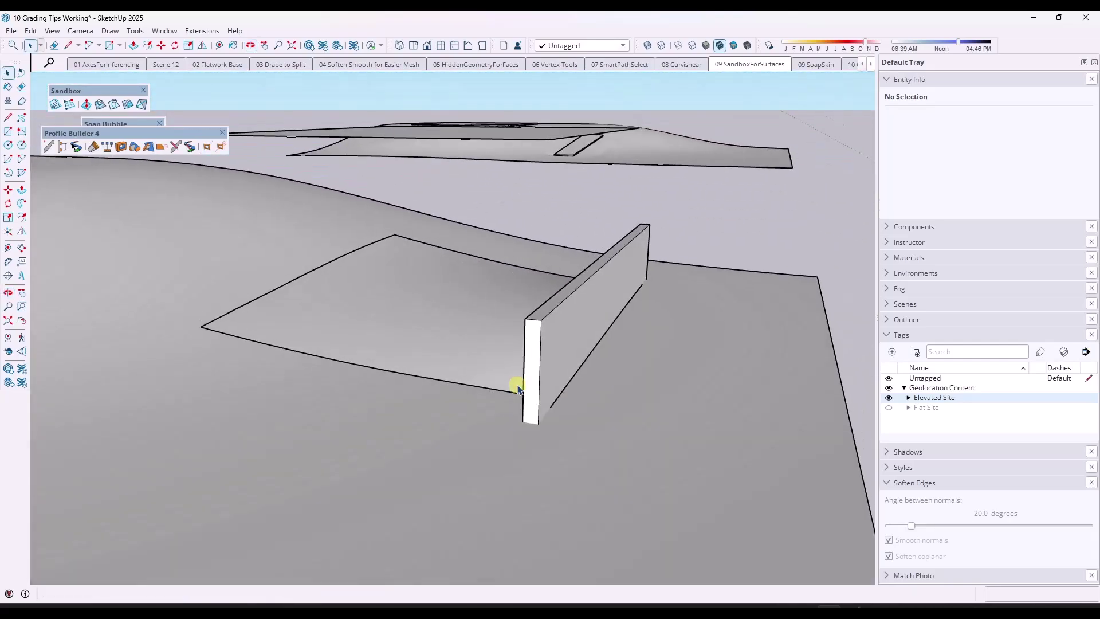
left_click(872, 64)
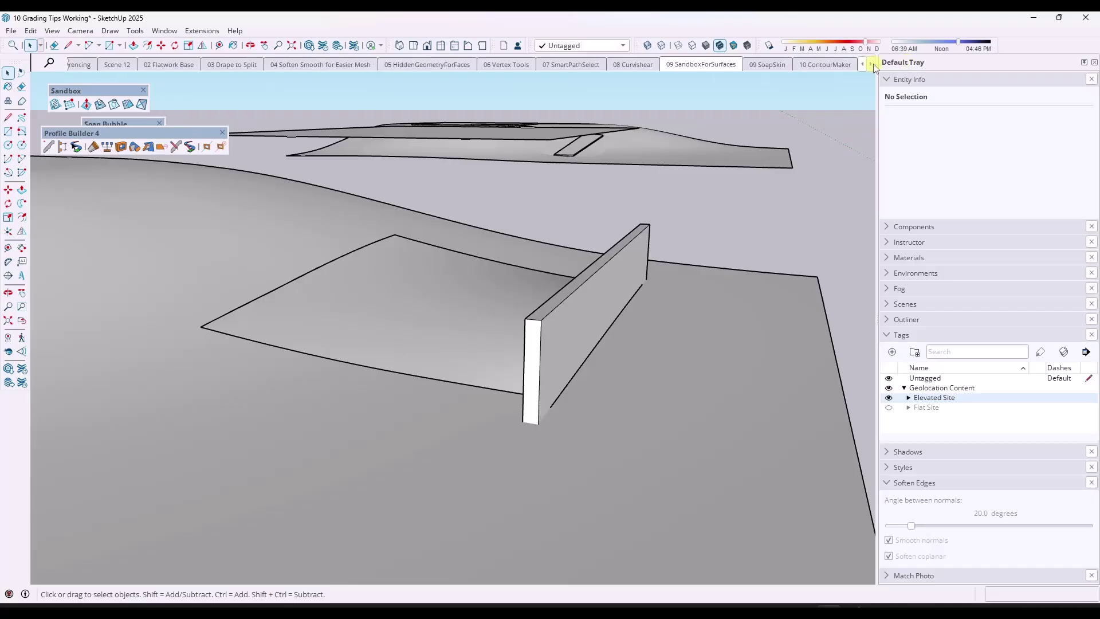
left_click(823, 66)
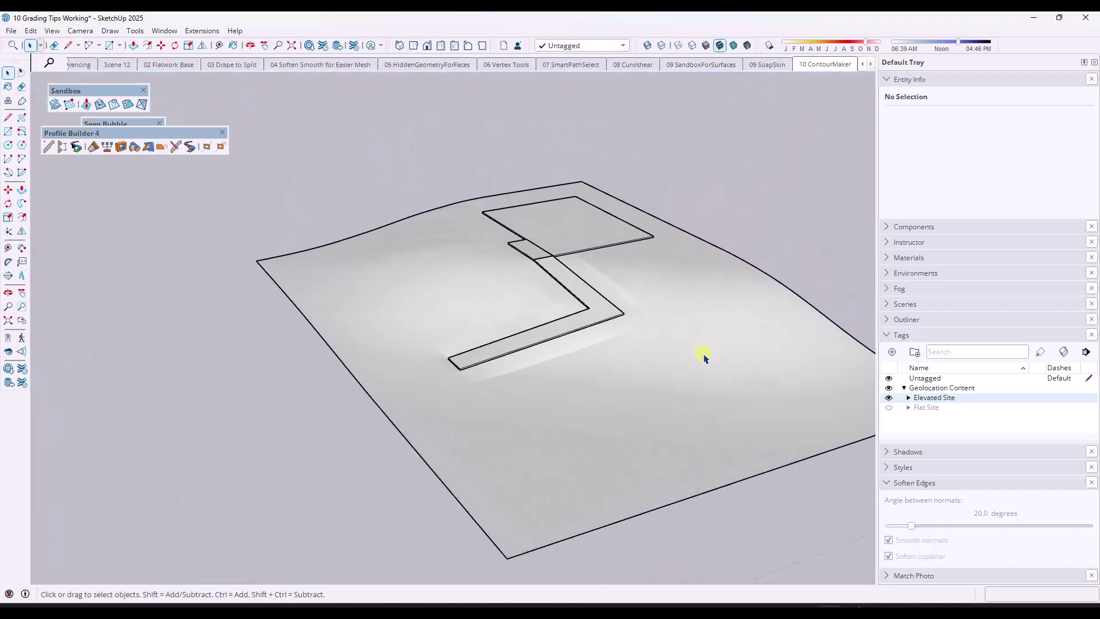
Draw a horizontal rectangle about 312' by 266' starting from the terrain's near corner to cover the whole terrain
middle_click_drag(748, 367, 698, 313)
key("r")
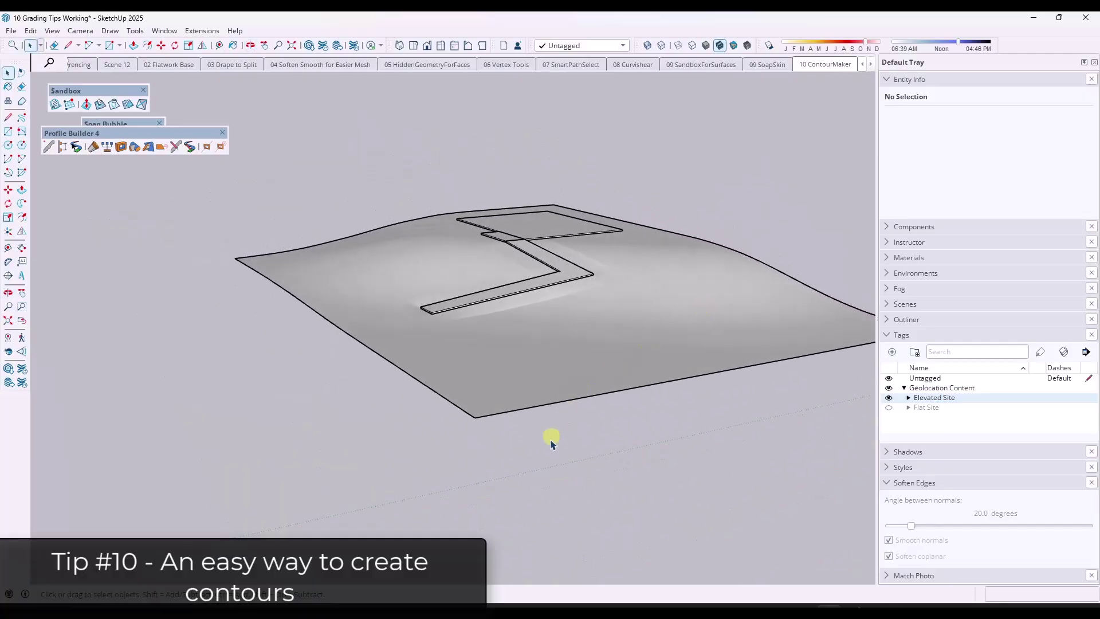
scroll(521, 414, "down", 2)
left_click(486, 415)
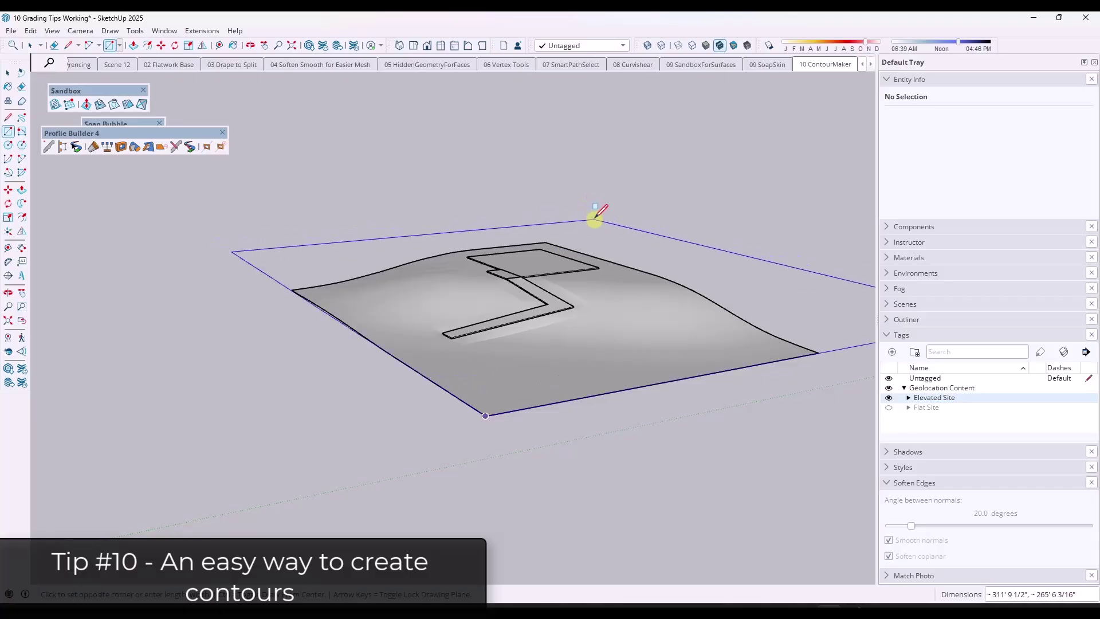
left_click(594, 219)
Scale the rectangle outward along the green axis and by about 1.06 along the red axis so it overhangs the terrain
key("space")
key("s")
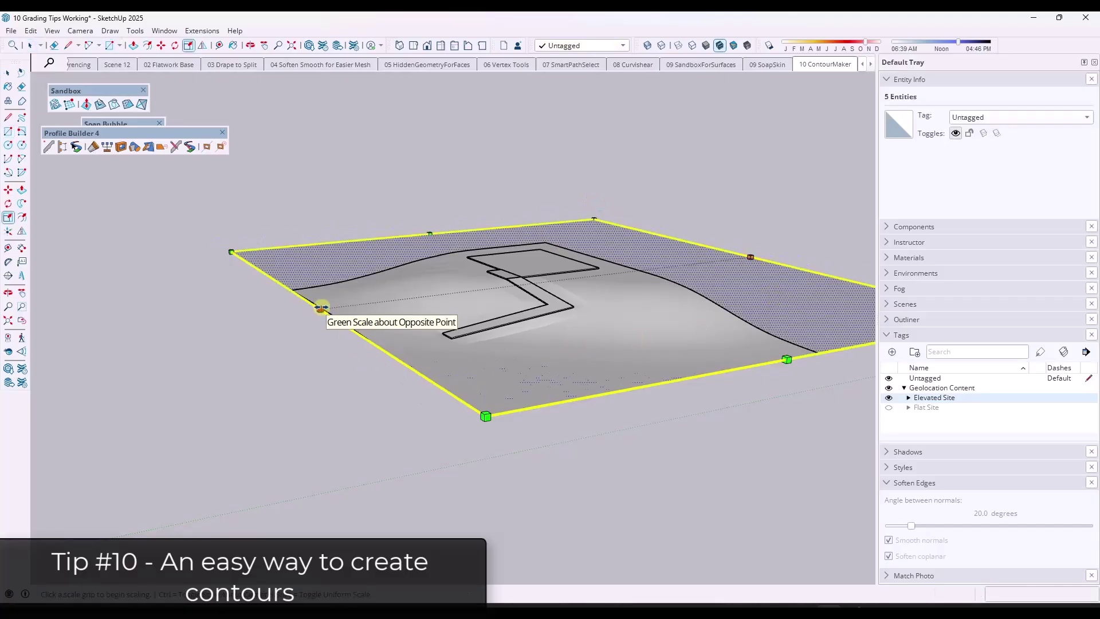
left_click_drag(321, 308, 271, 319)
left_click_drag(758, 364, 786, 378)
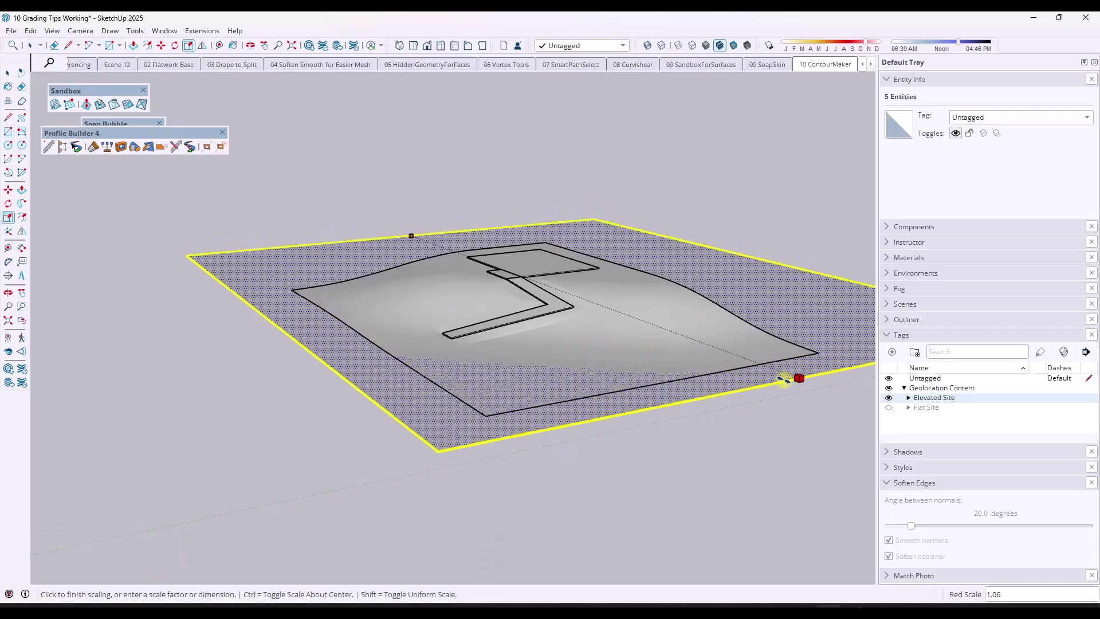
key("space")
Copy the rectangle upward by 1' and multiply the copy 20 times into a stack through the terrain
key("m")
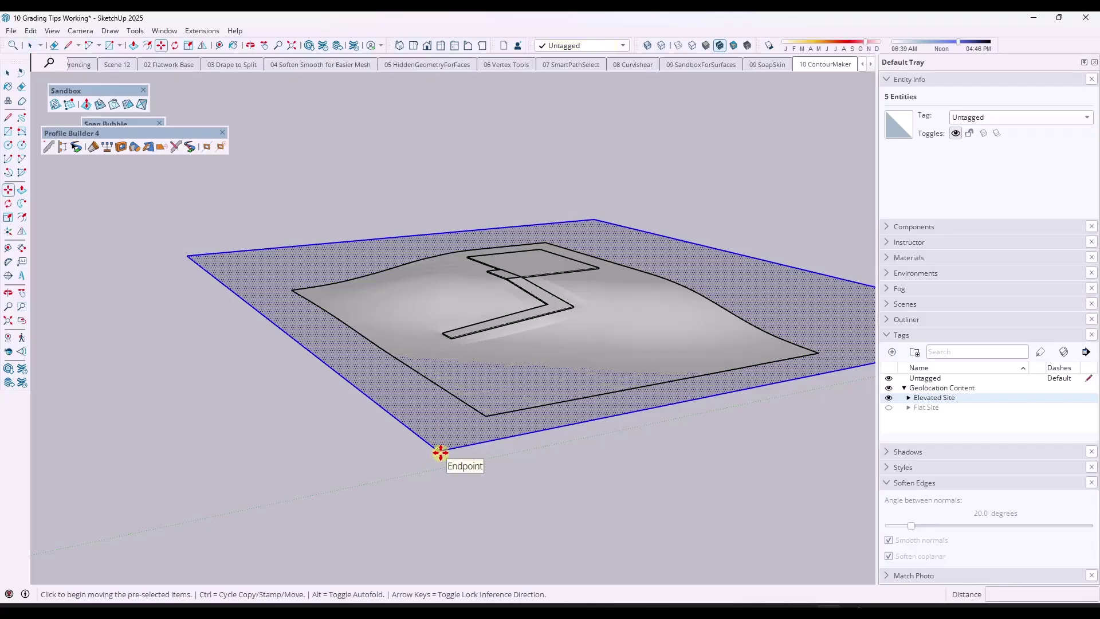
left_click(439, 451)
key("ctrl")
type("1'")
key("Return")
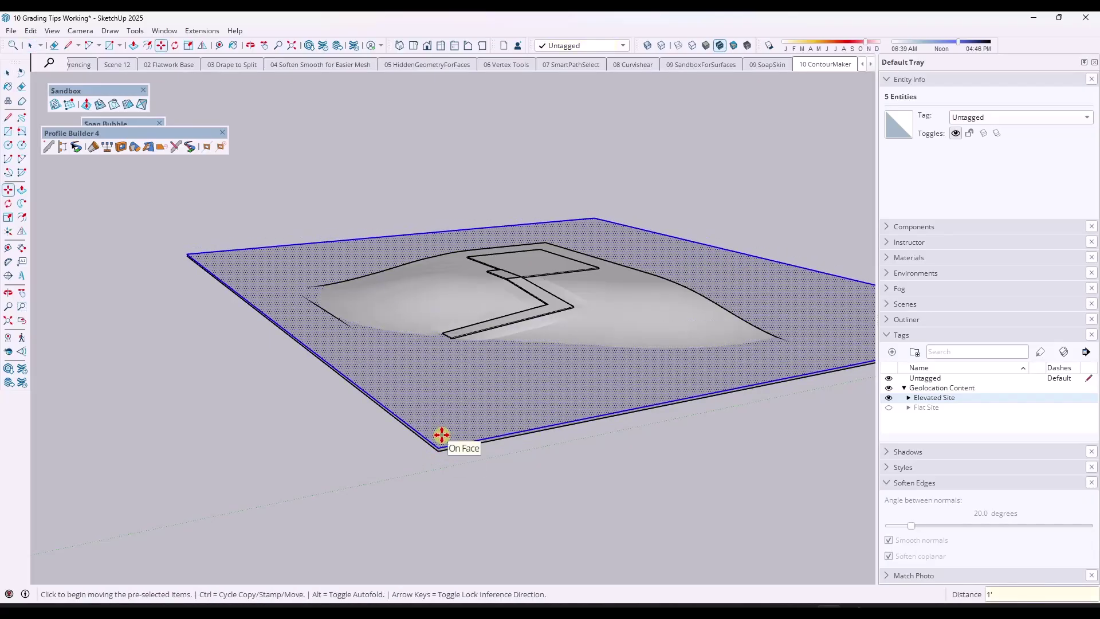
type("*20")
key("Return")
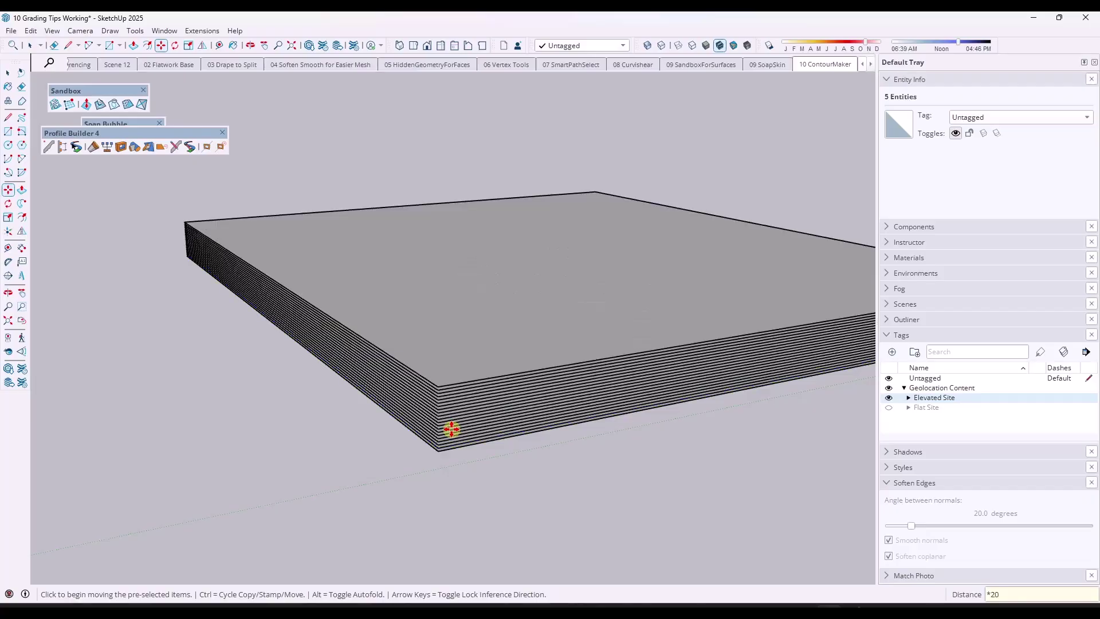
Clear the selection and turn on X-ray display to see the terrain inside the stacked planes
key("ctrl+t")
middle_click_drag(468, 385, 560, 302)
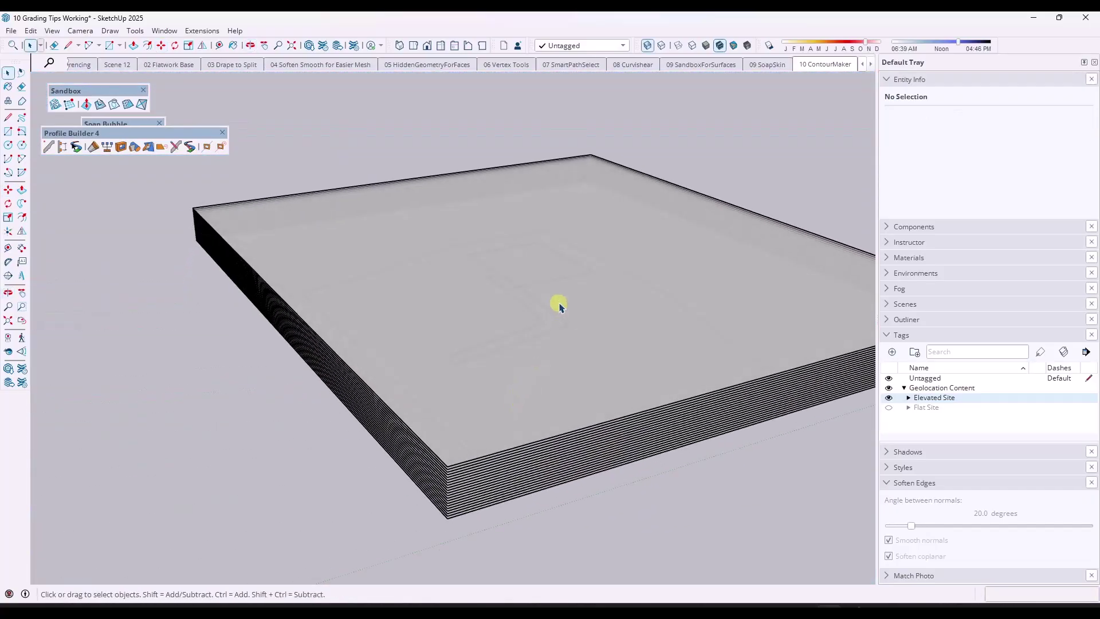
scroll(564, 309, "up", 3)
scroll(647, 310, "down", 3)
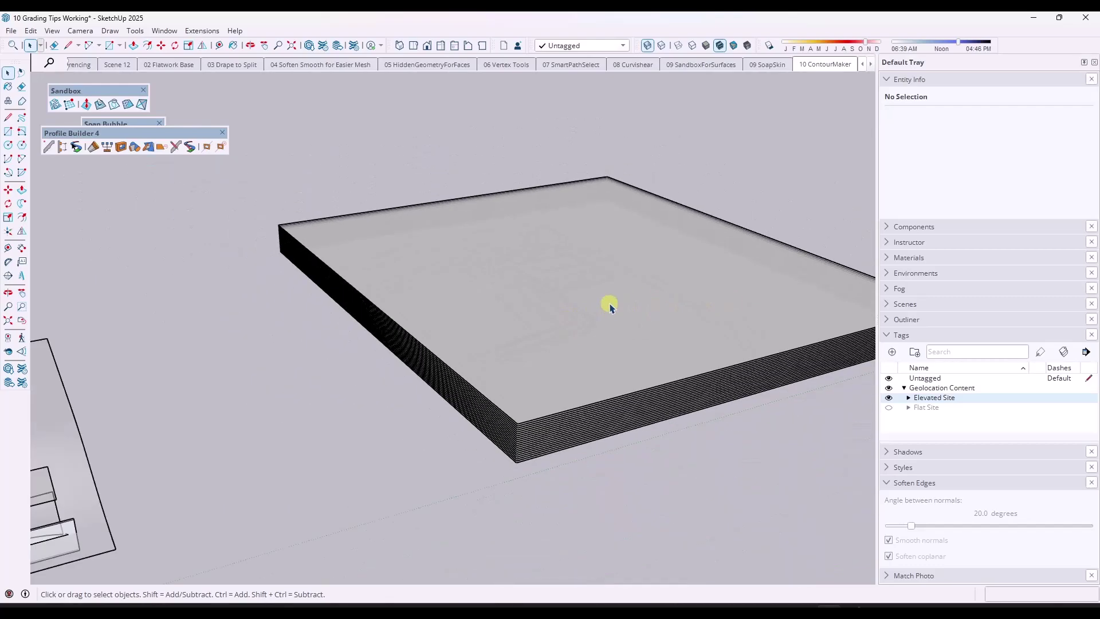
Undo the stacked copies and the base rectangle over the terrain
key("ctrl+z")
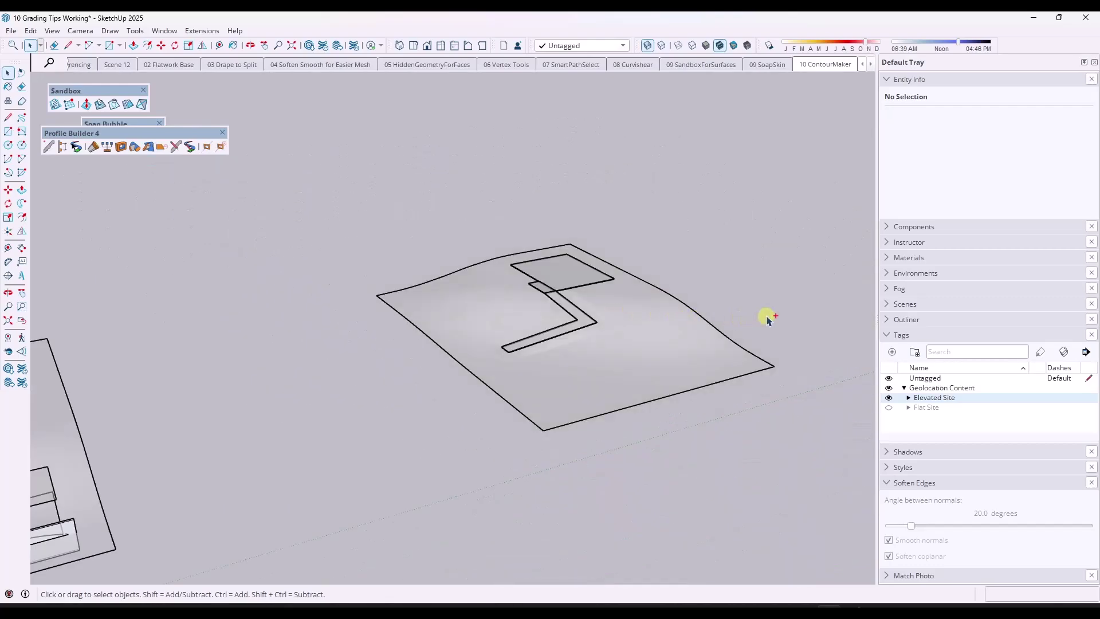
Turn off X-ray display and generate contour lines on the terrain group with the Contours extension at 1' spacing
middle_click_drag(766, 314, 430, 421)
left_click_drag(462, 383, 466, 381)
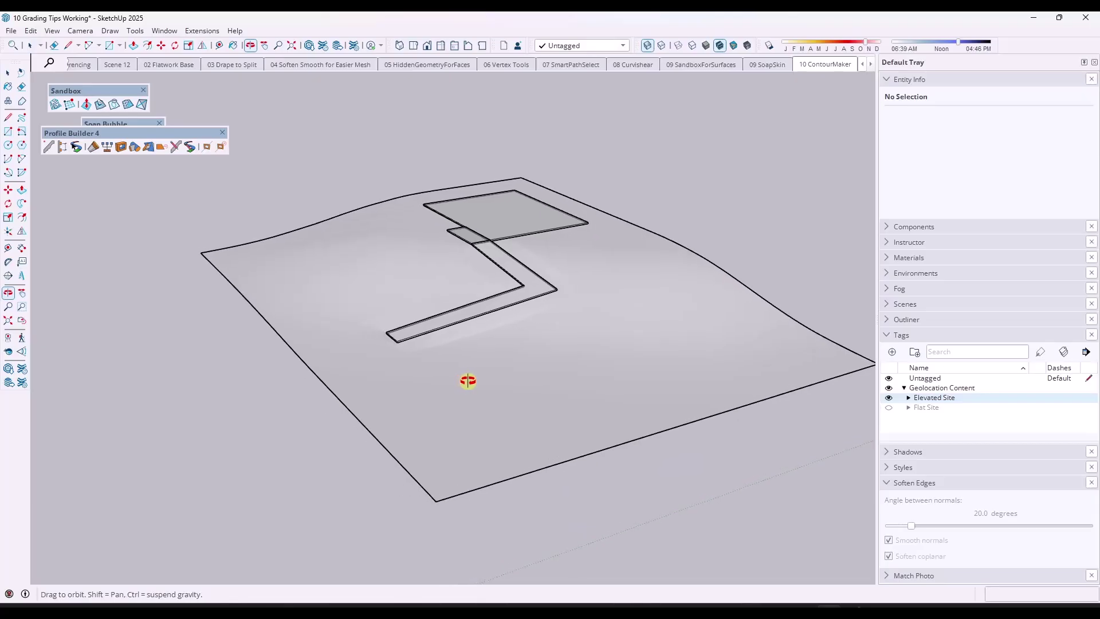
key("space")
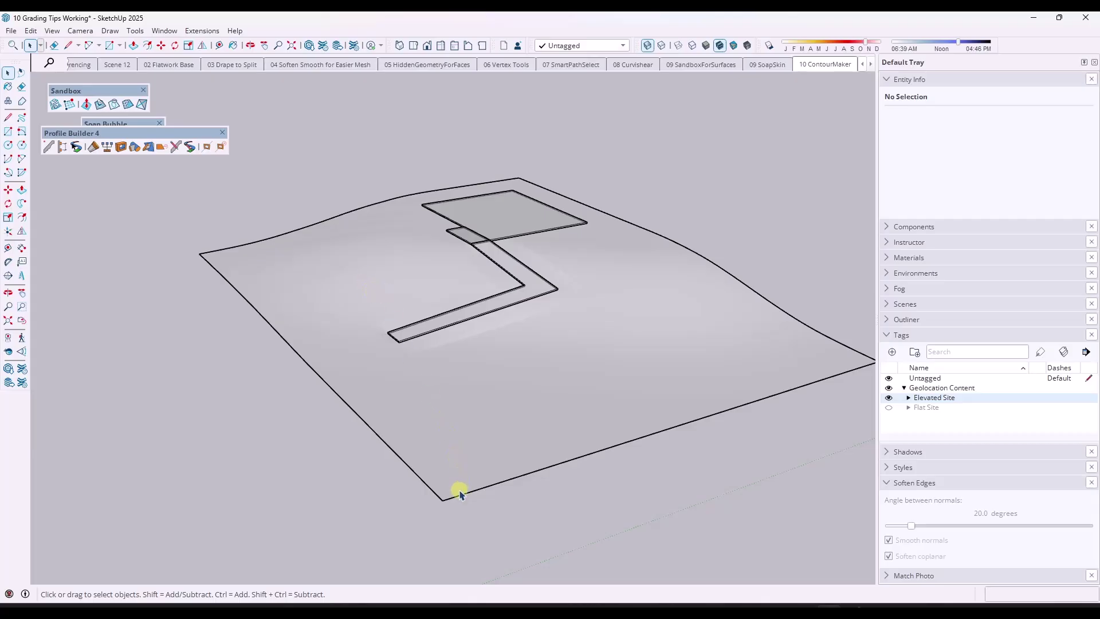
scroll(451, 503, "up", 1)
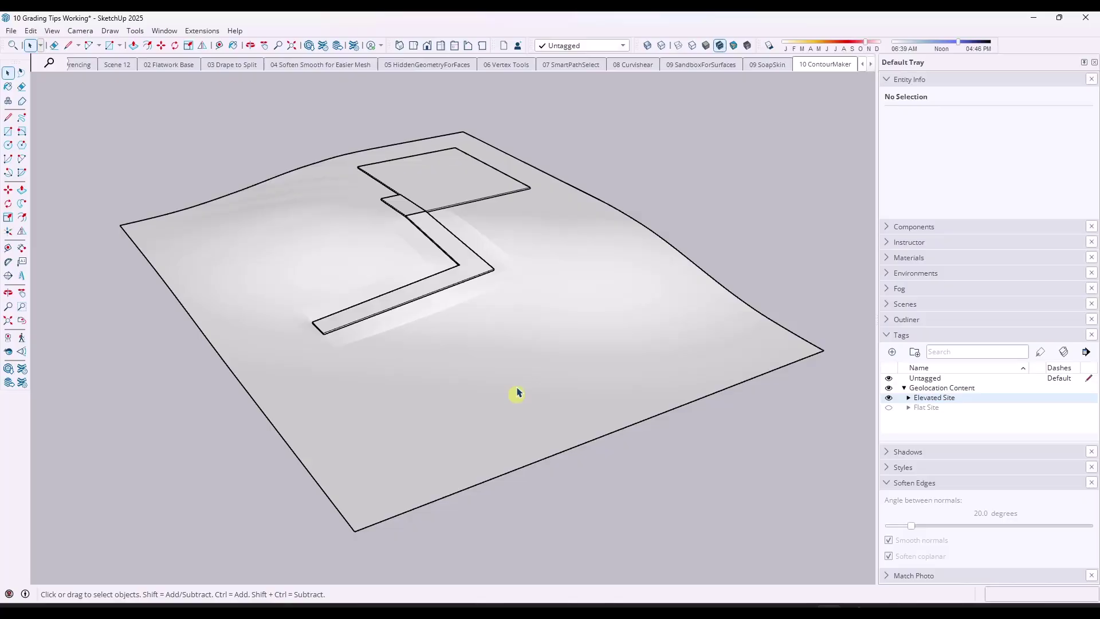
left_click(517, 361)
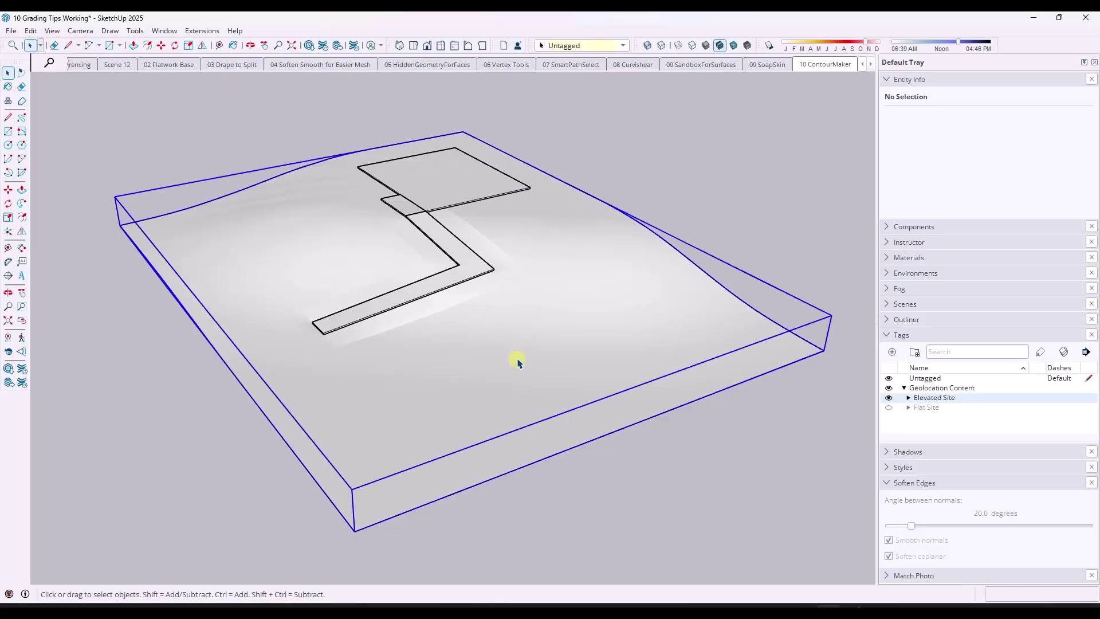
left_click(202, 31)
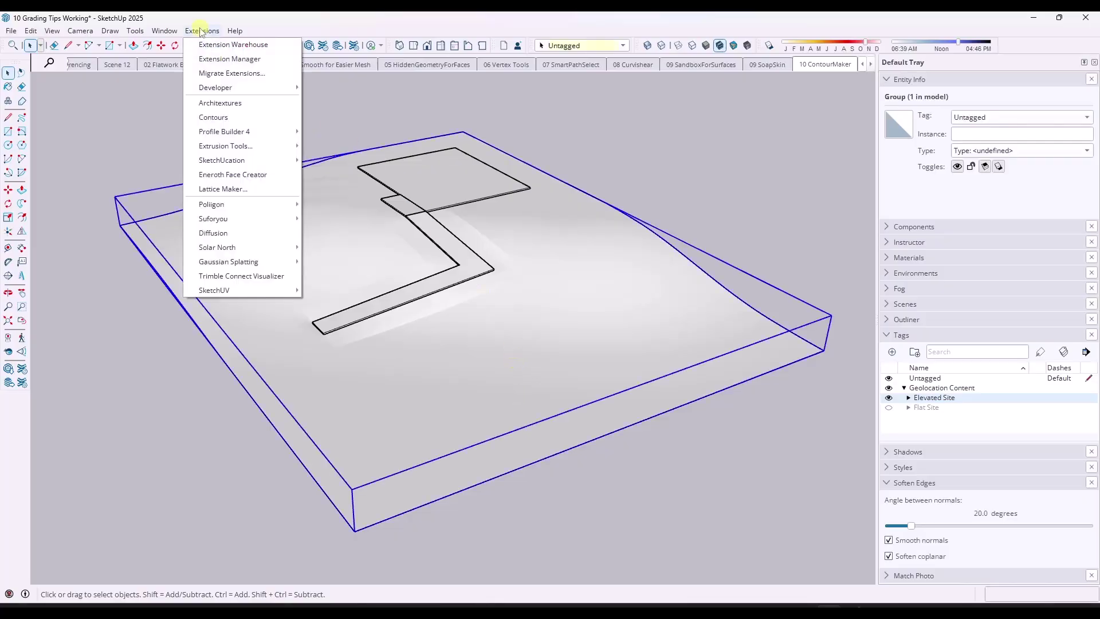
left_click(224, 117)
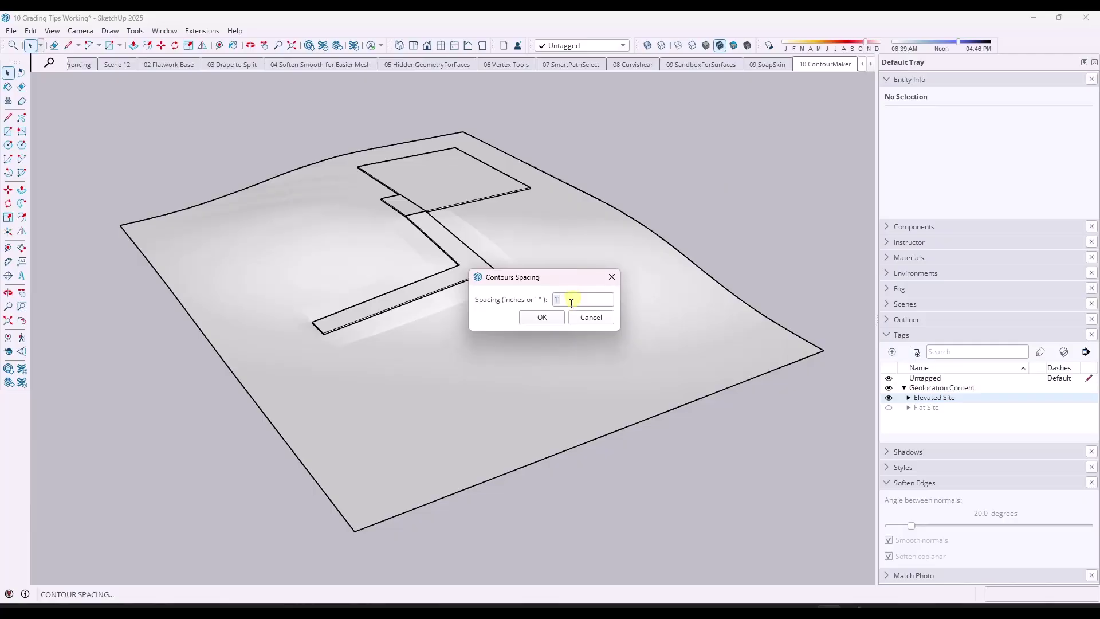
left_click(542, 317)
middle_click_drag(558, 336, 378, 228)
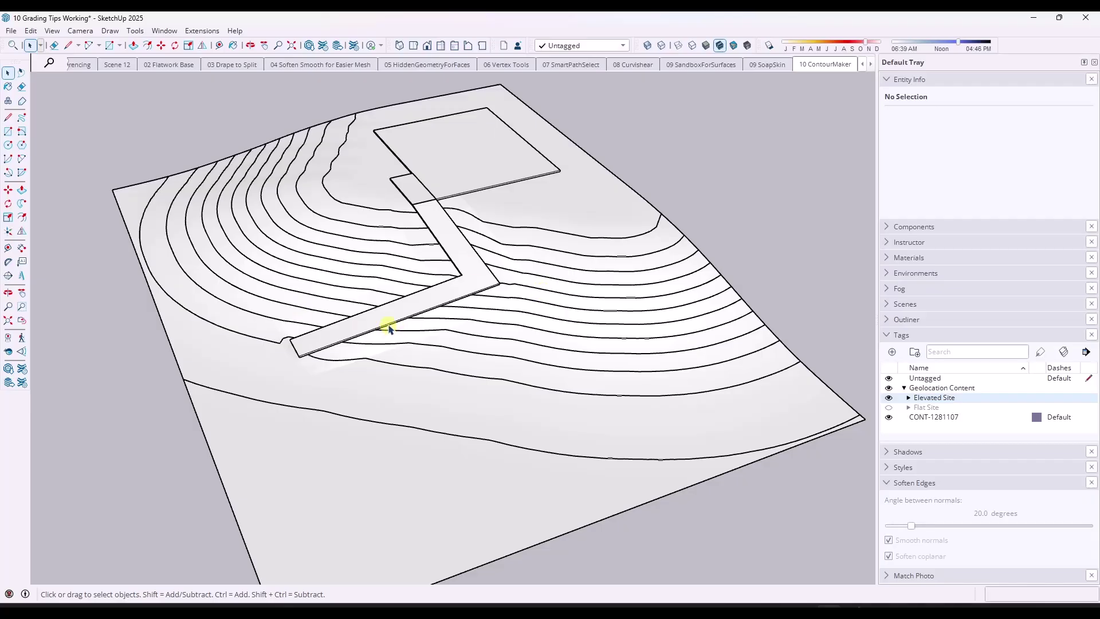
middle_click_drag(387, 324, 486, 334)
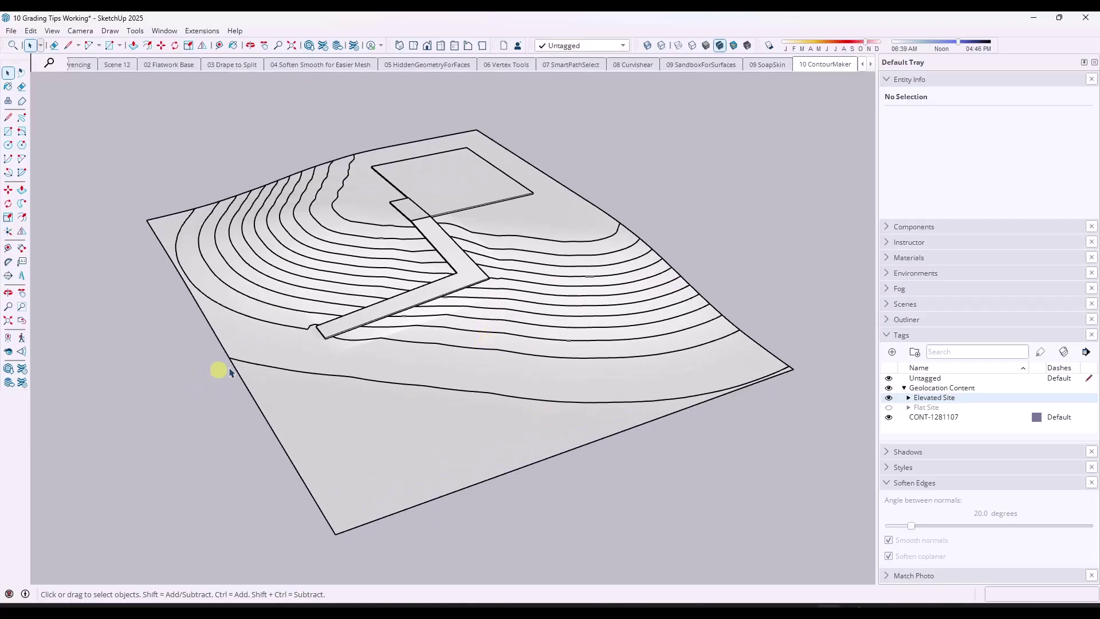
middle_click_drag(383, 362, 411, 340)
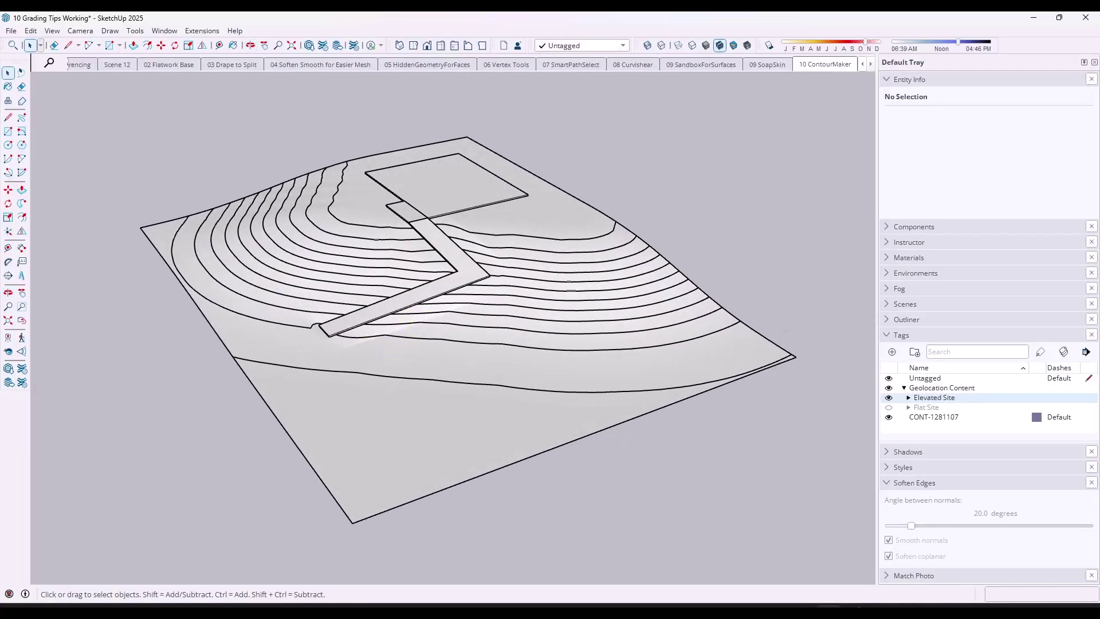